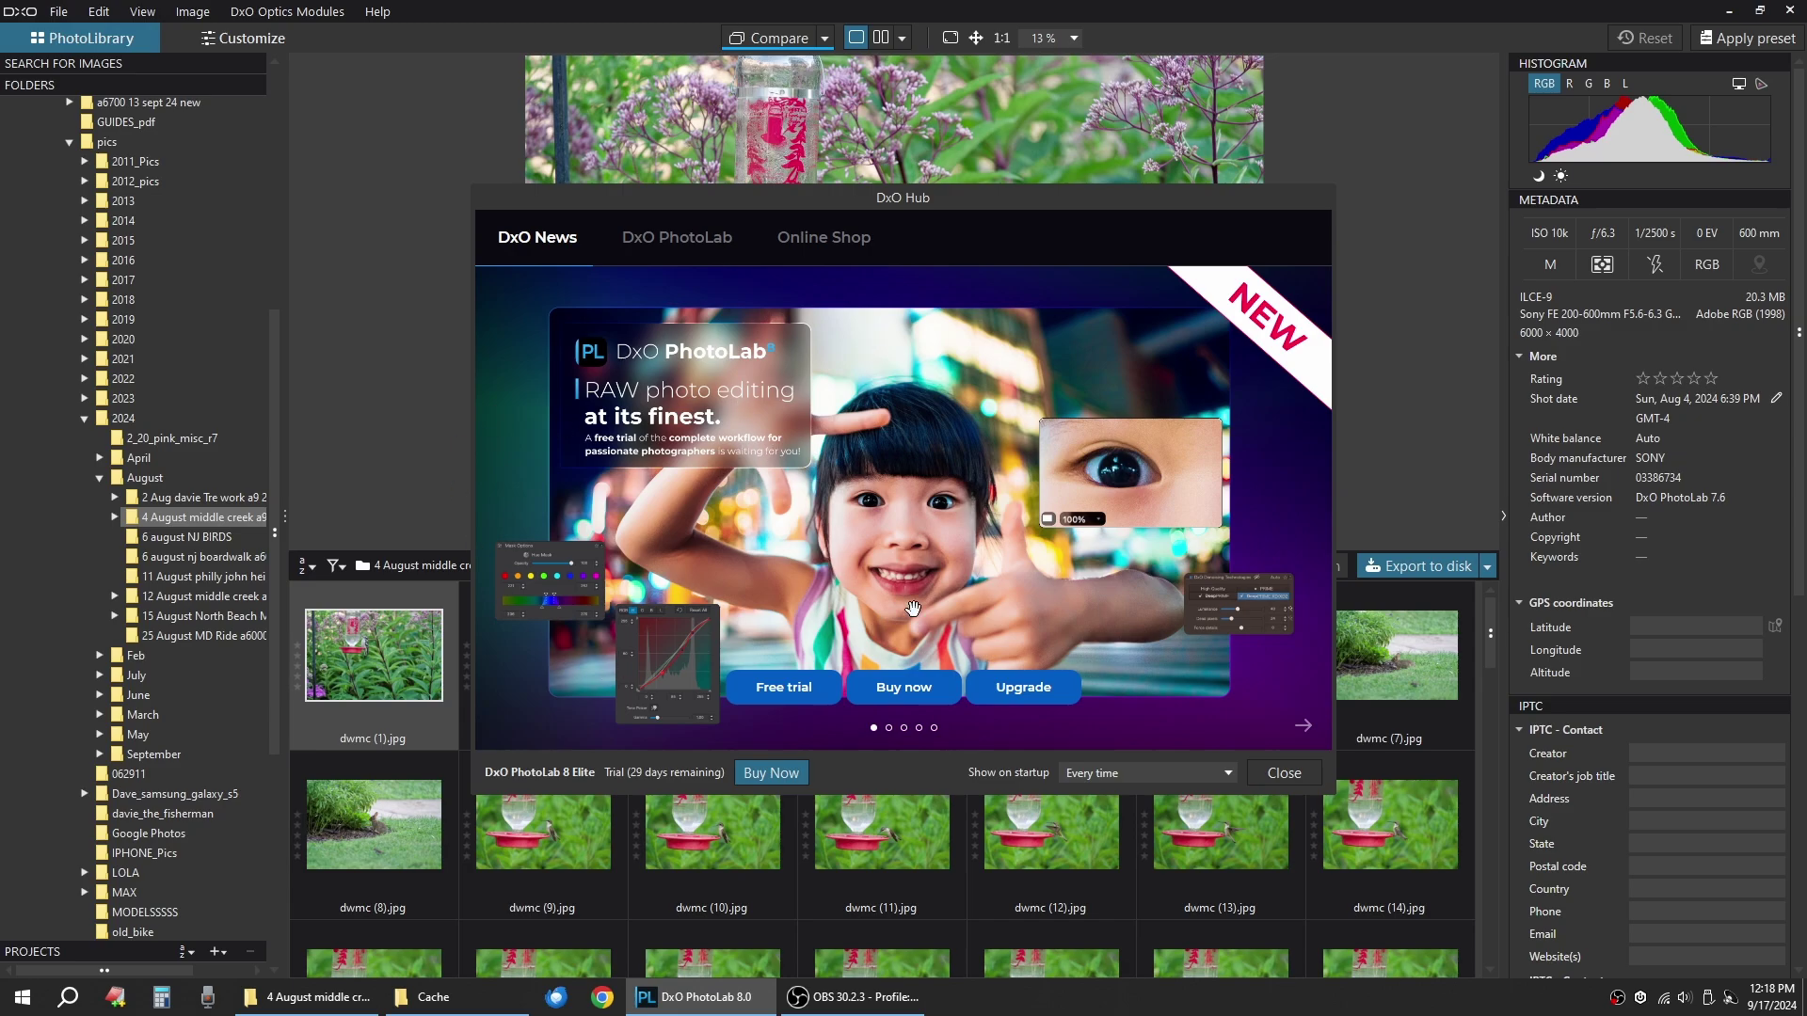
Close the DxO Hub welcome window to reveal the 4 August middle creek photos.
left_click(1304, 774)
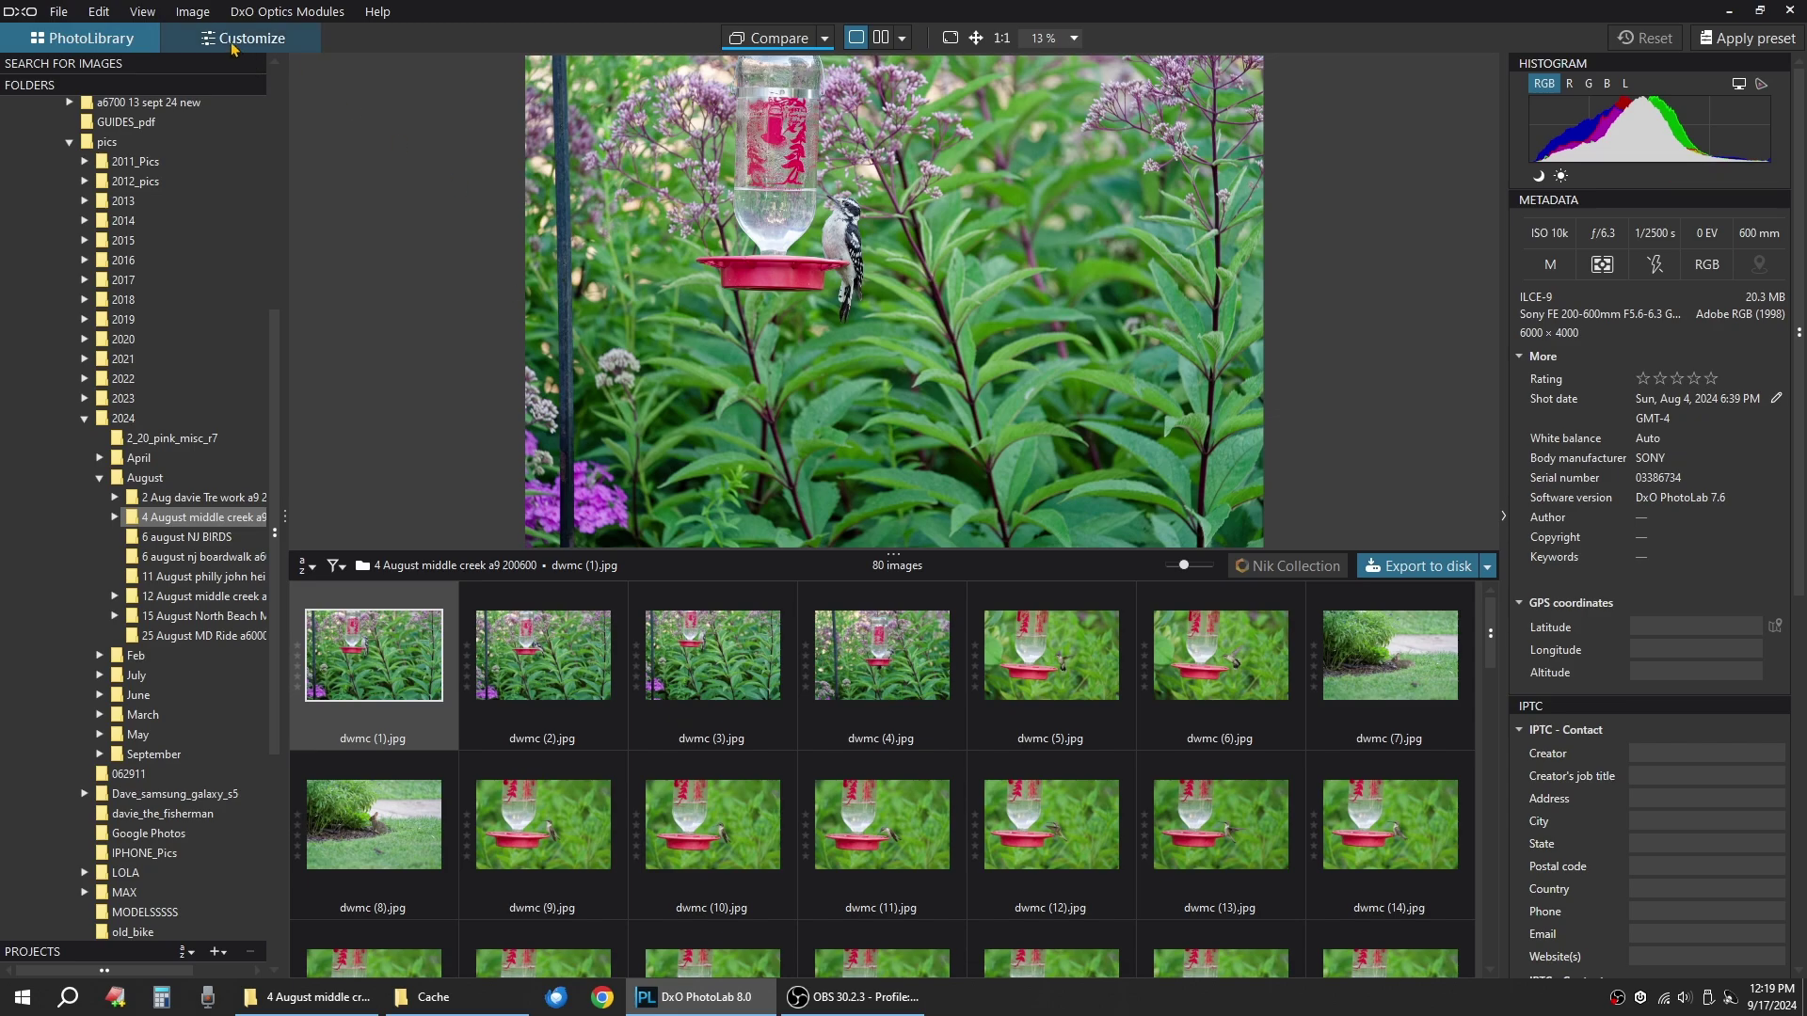
scroll(1039, 674, "down", 2)
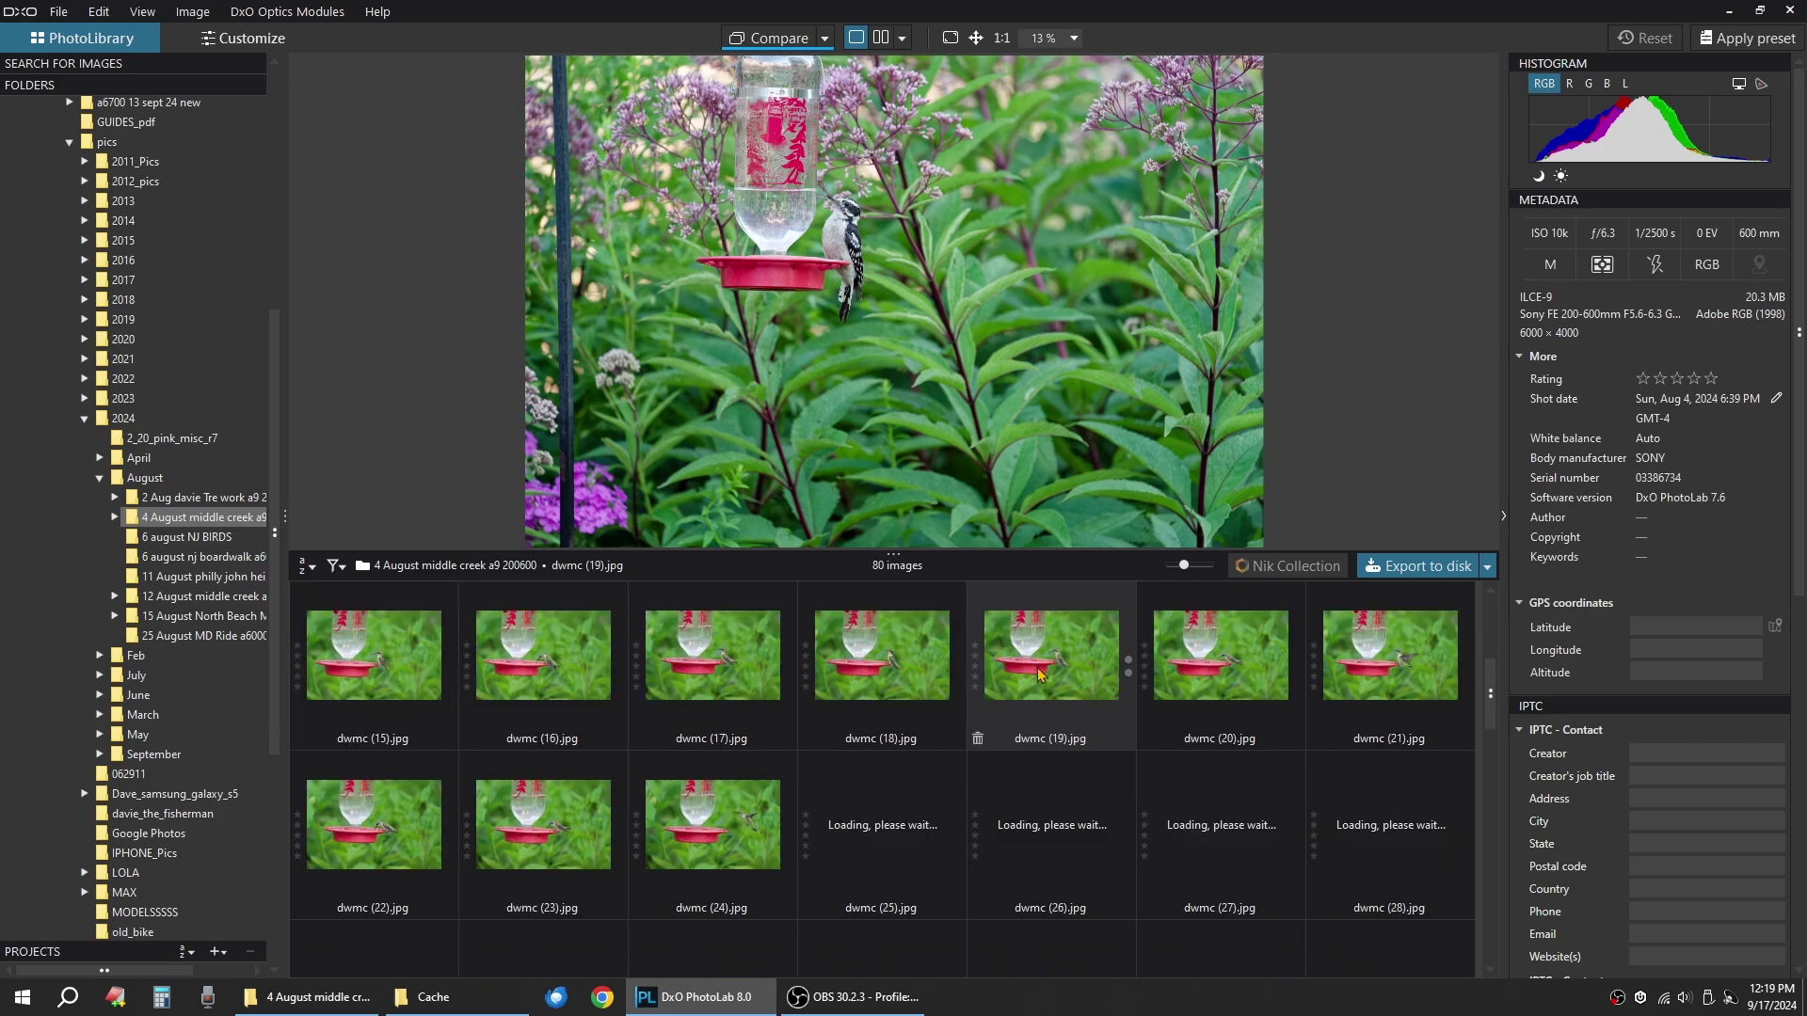
scroll(1039, 674, "up", 2)
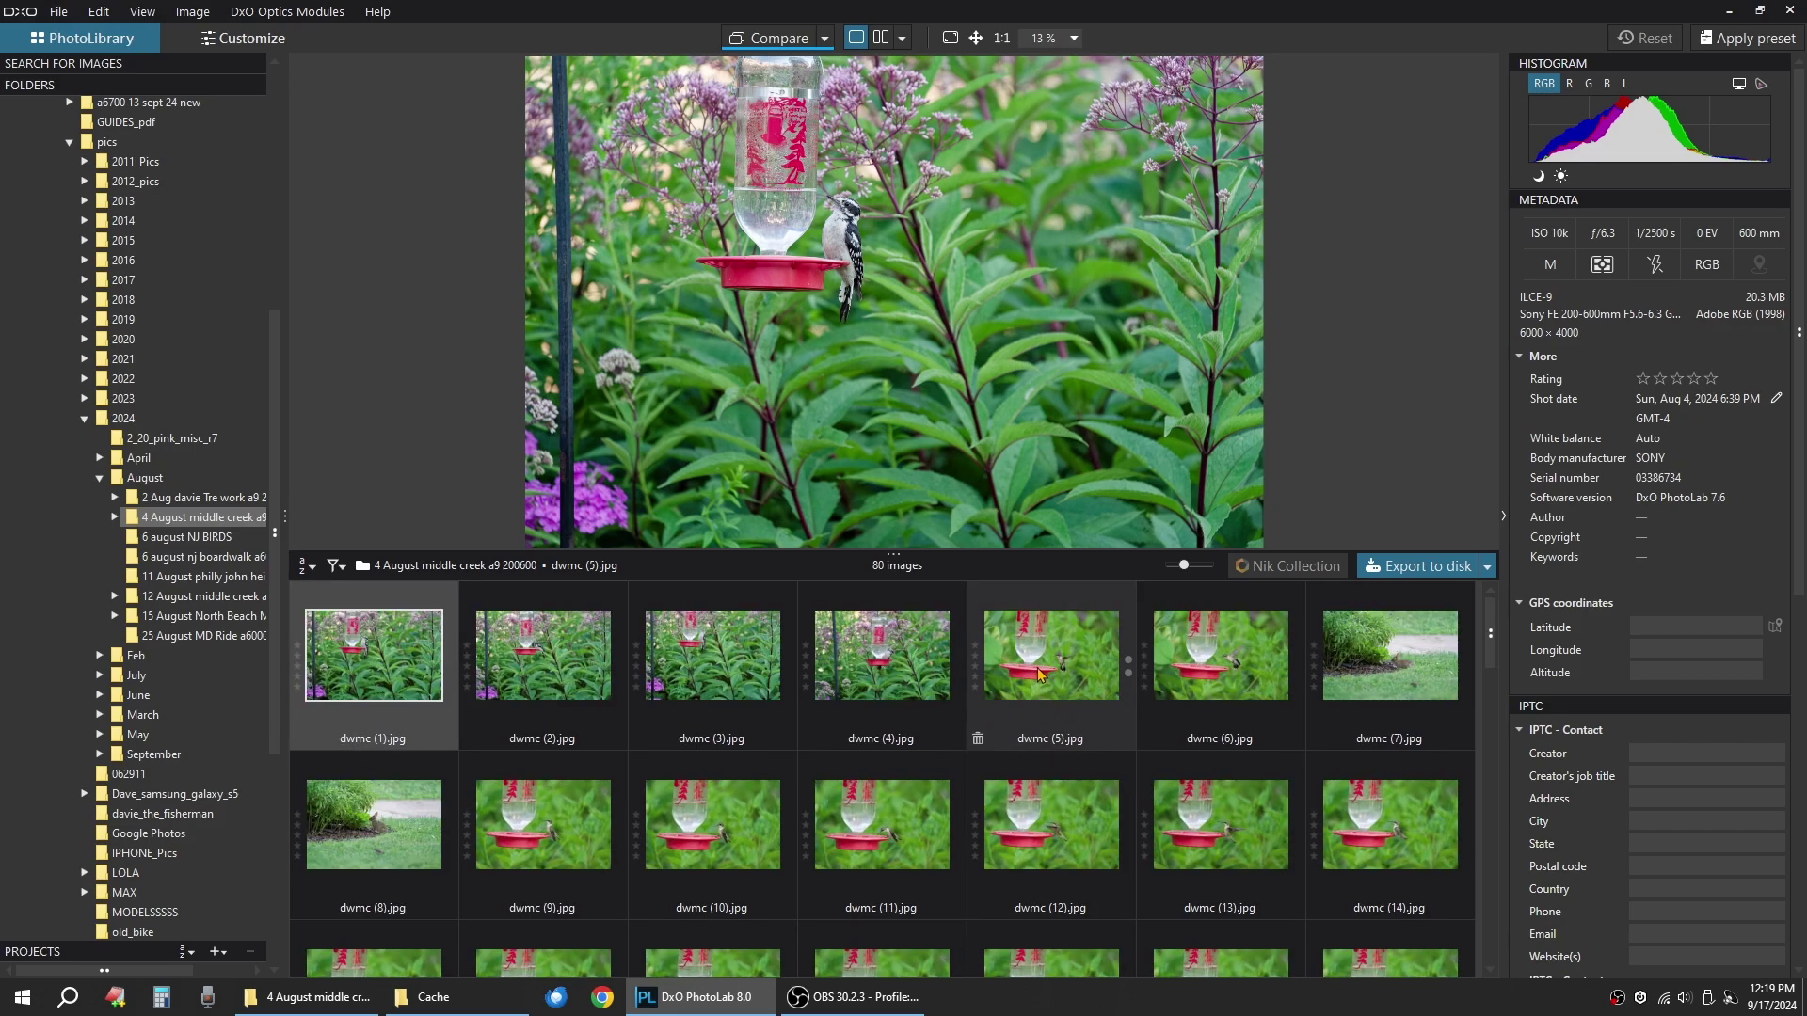
mouse_move(1039, 674)
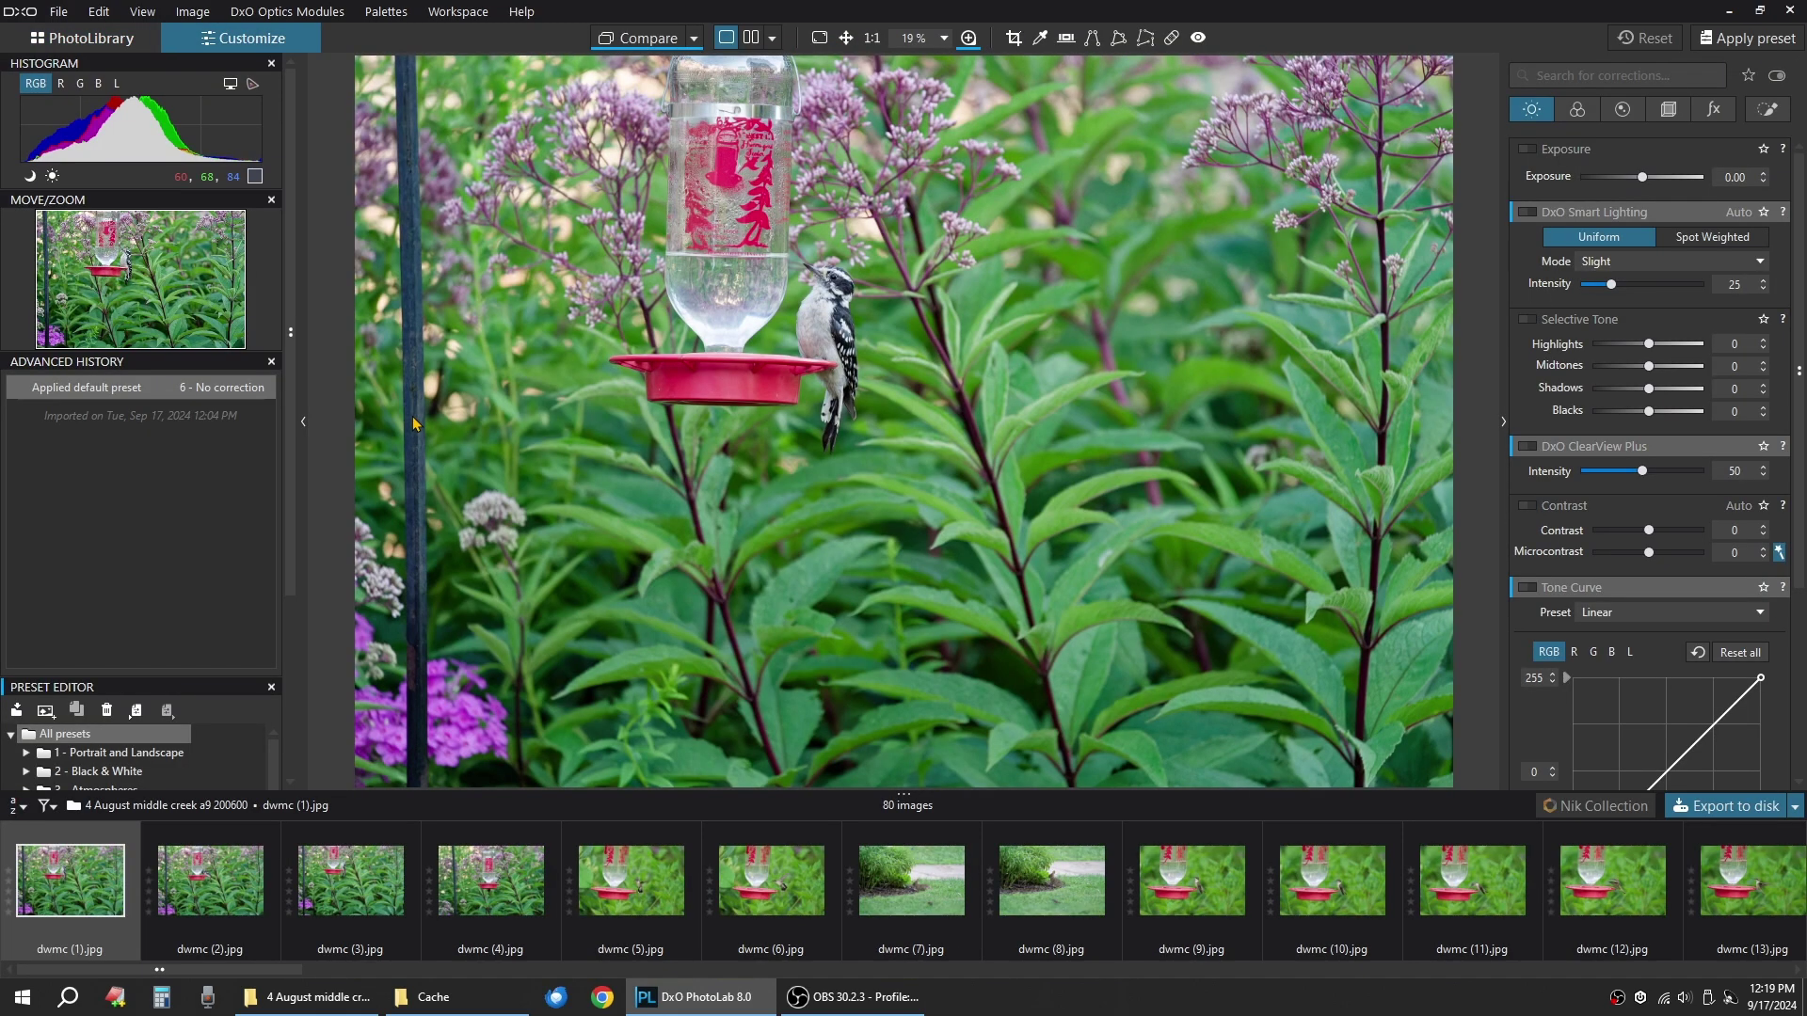
Step through the filmstrip from dwmc (3).jpg to dwmc (6).jpg, the hummingbird shot.
left_click(376, 866)
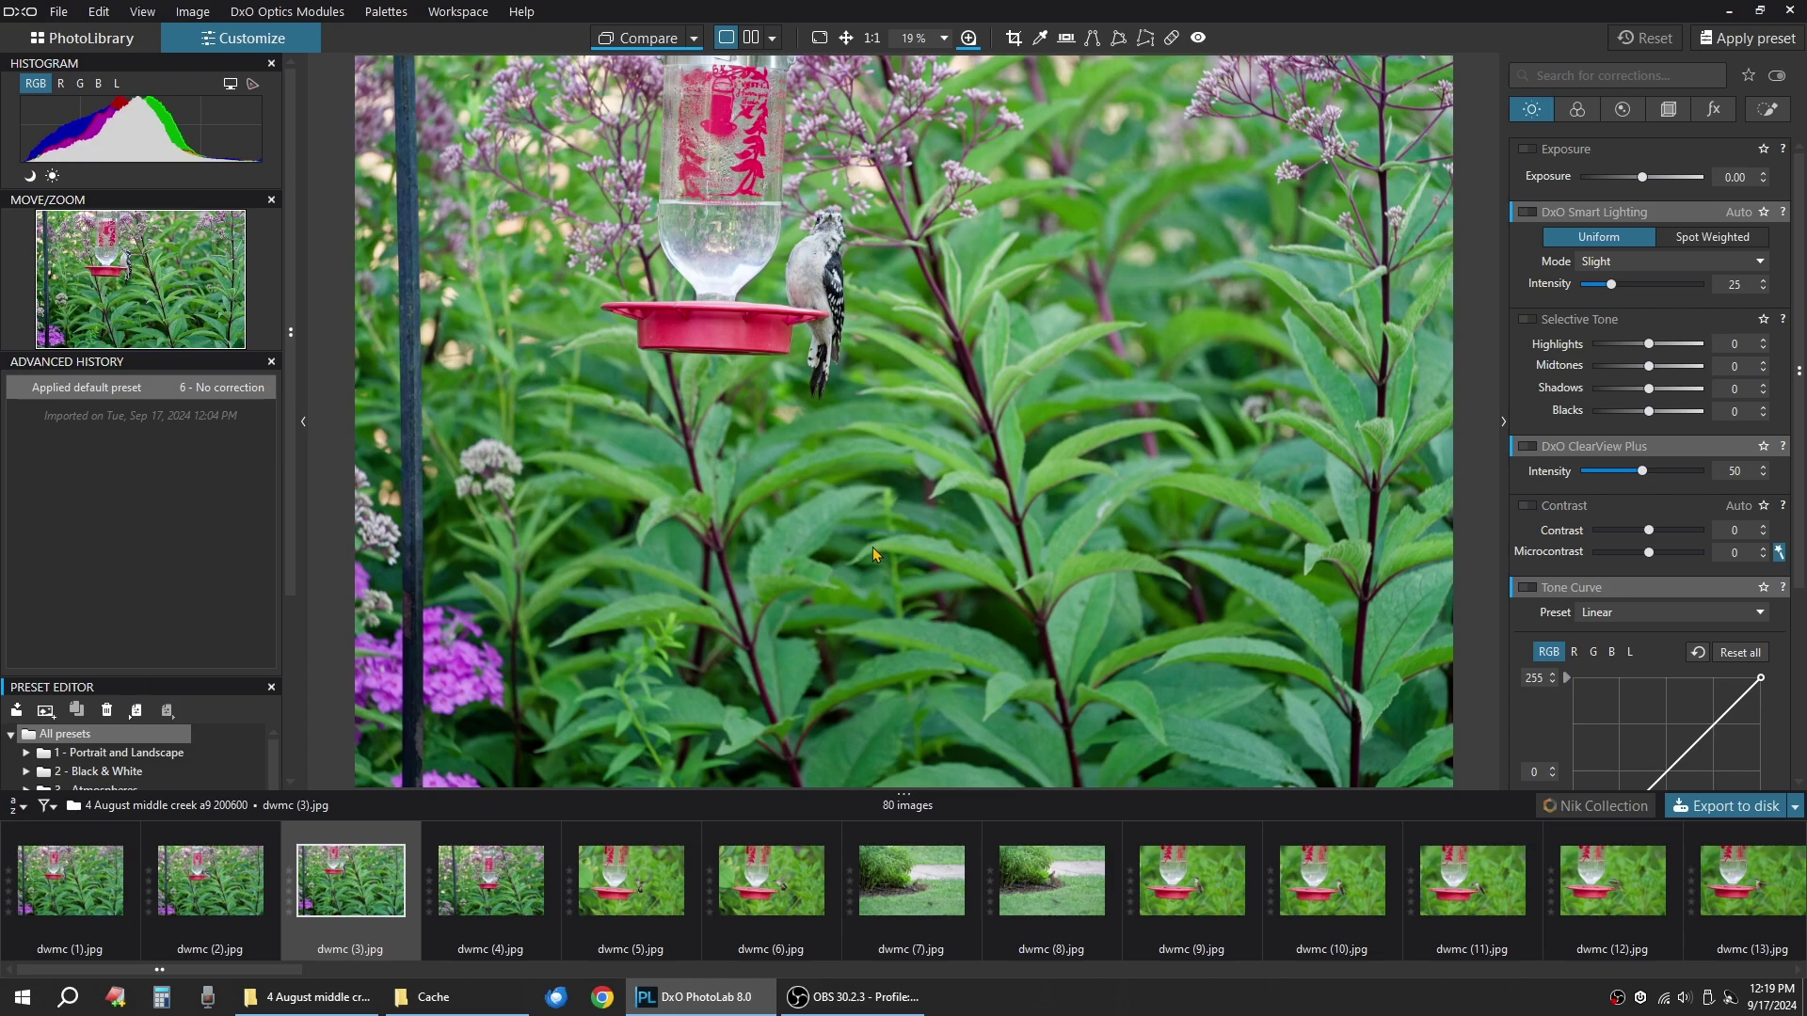
left_click(513, 854)
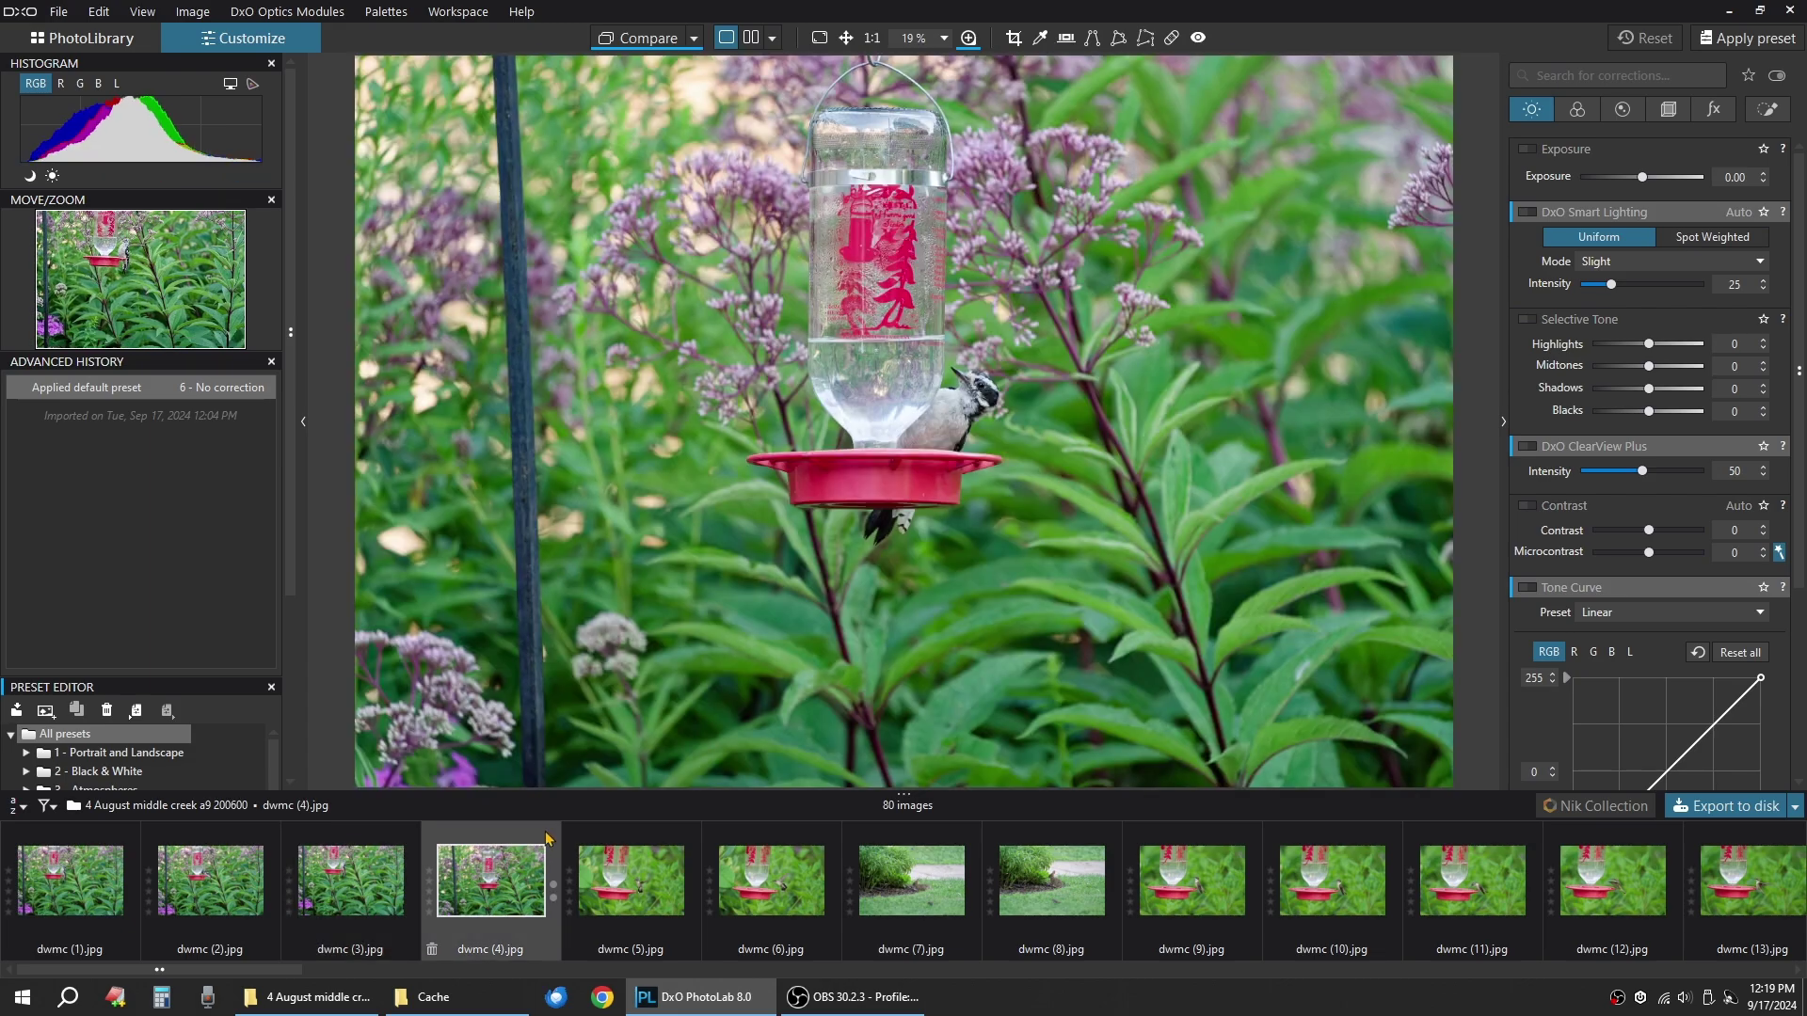
left_click(616, 847)
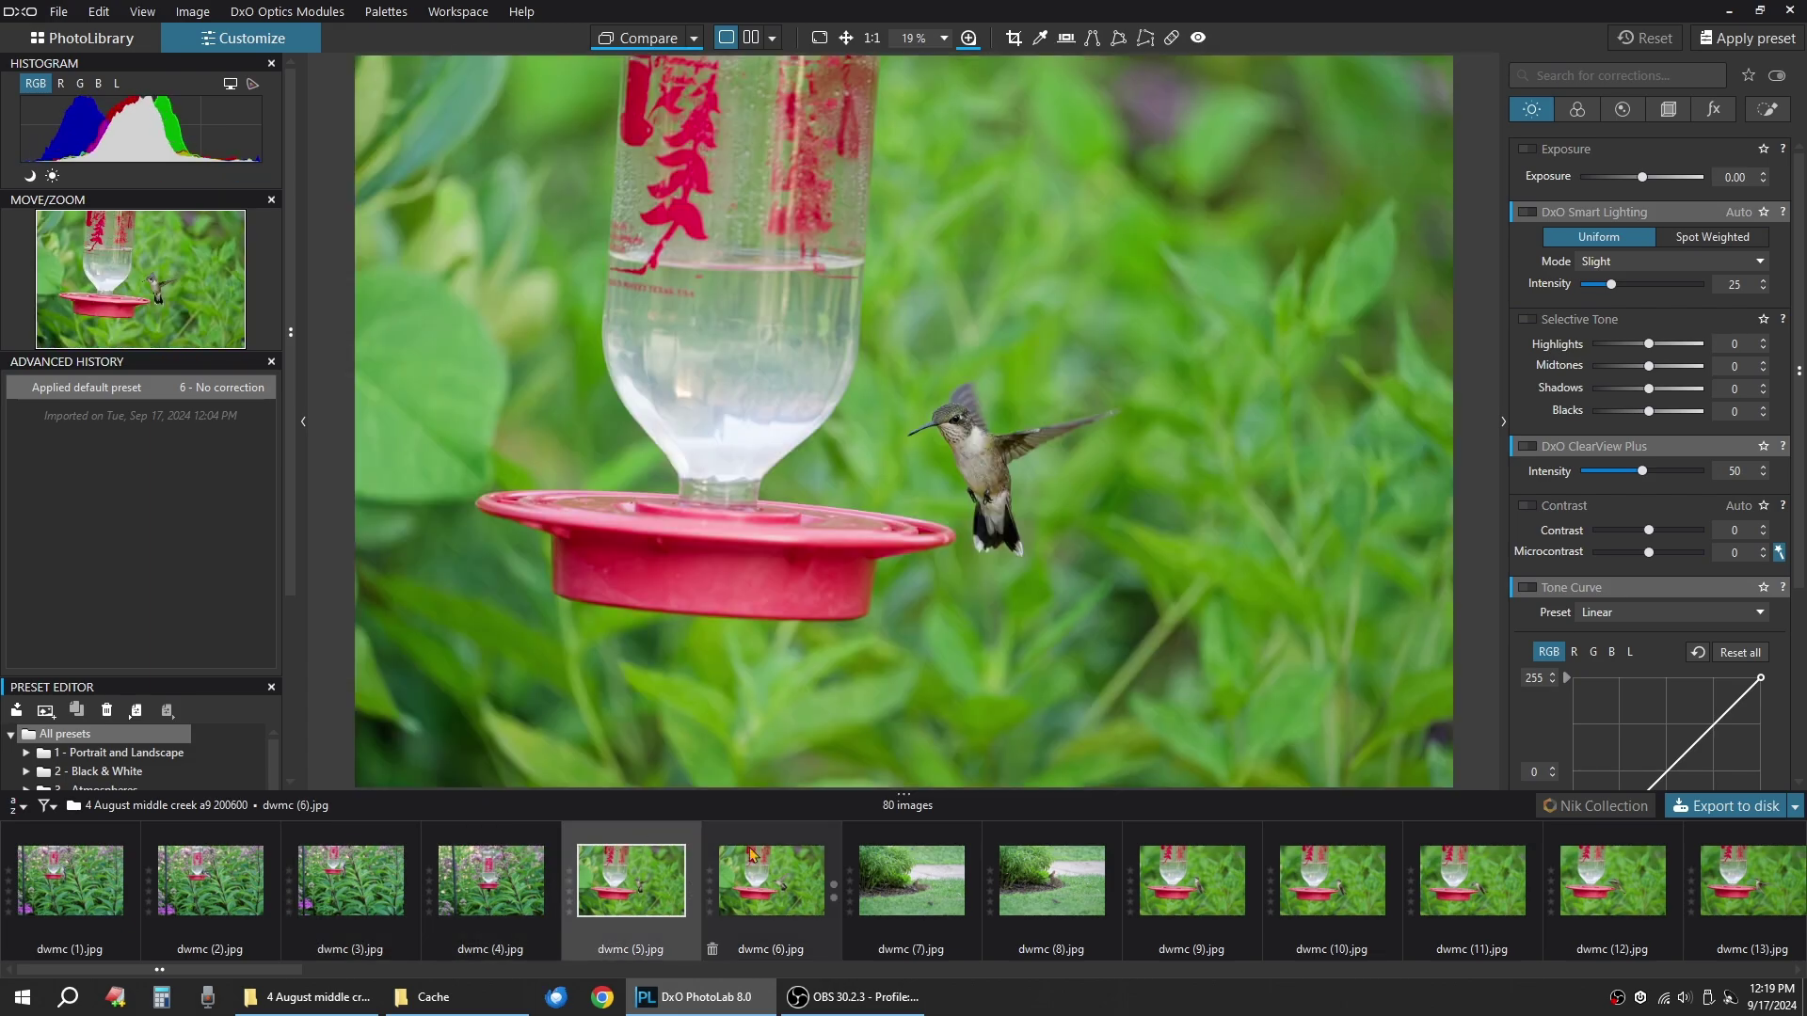
left_click(765, 852)
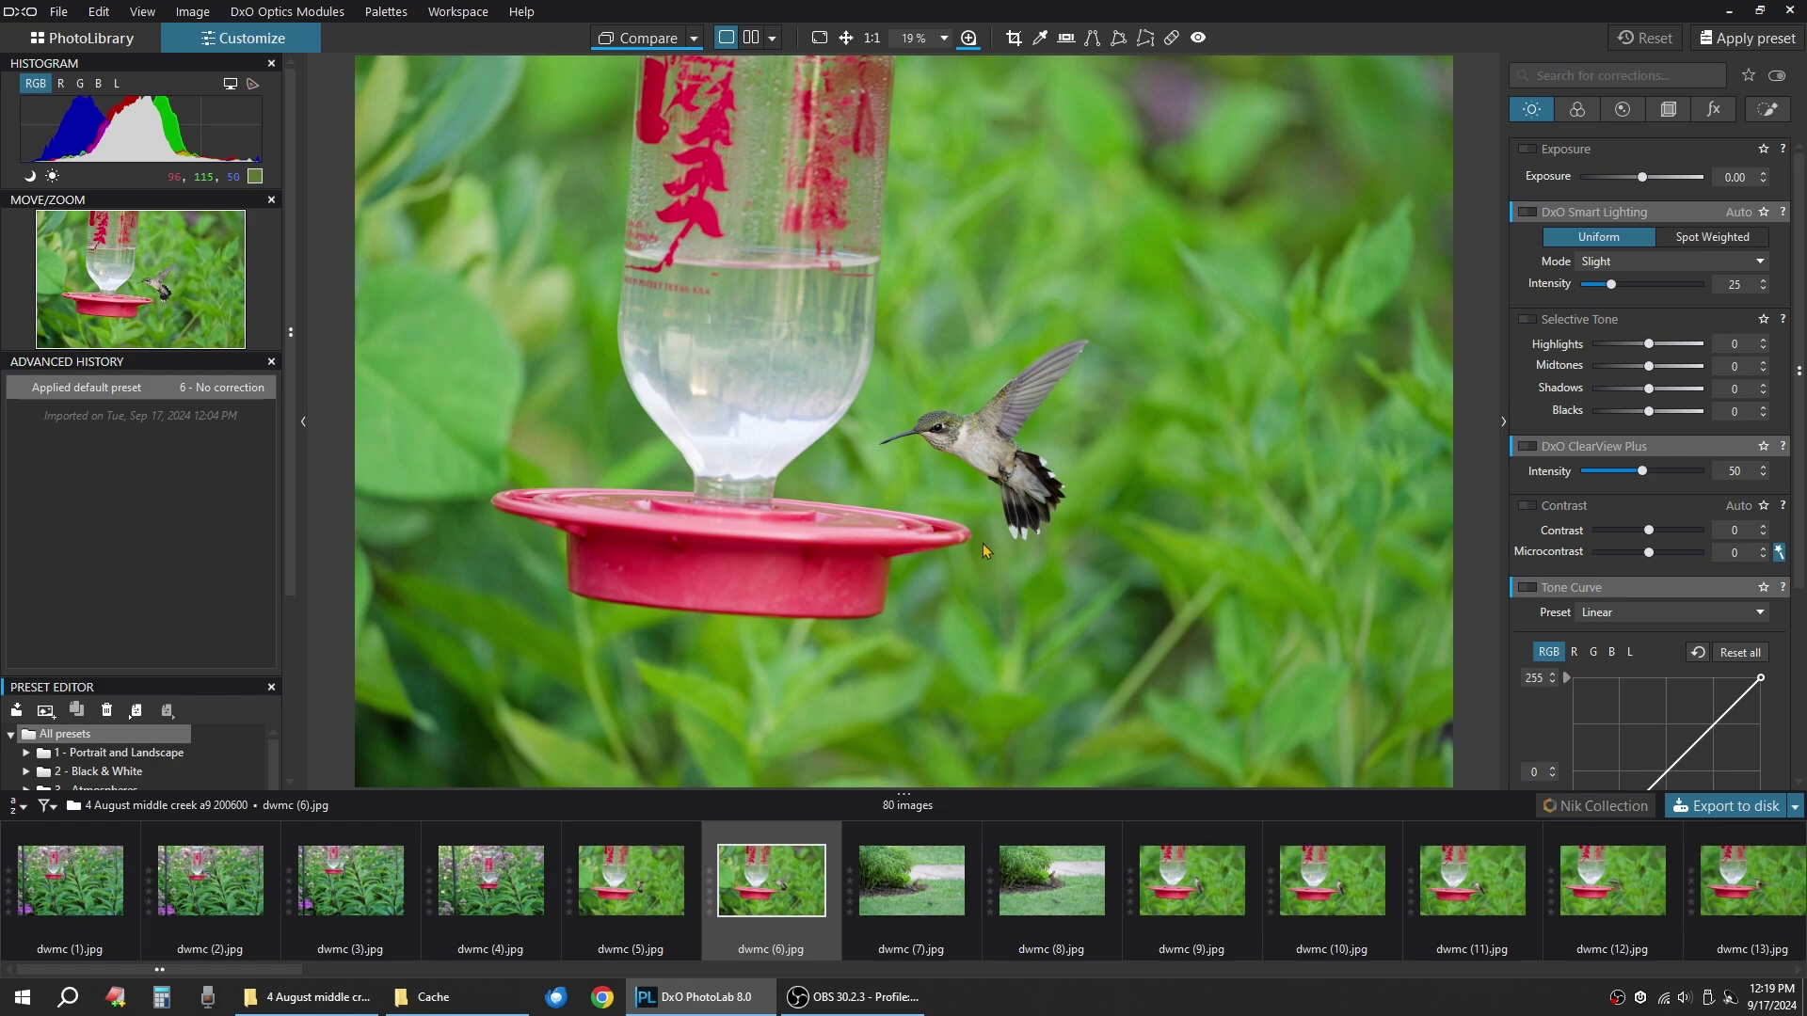
Zoom into the hummingbird photo and set the viewer to 100%.
scroll(1068, 416, "up", 4)
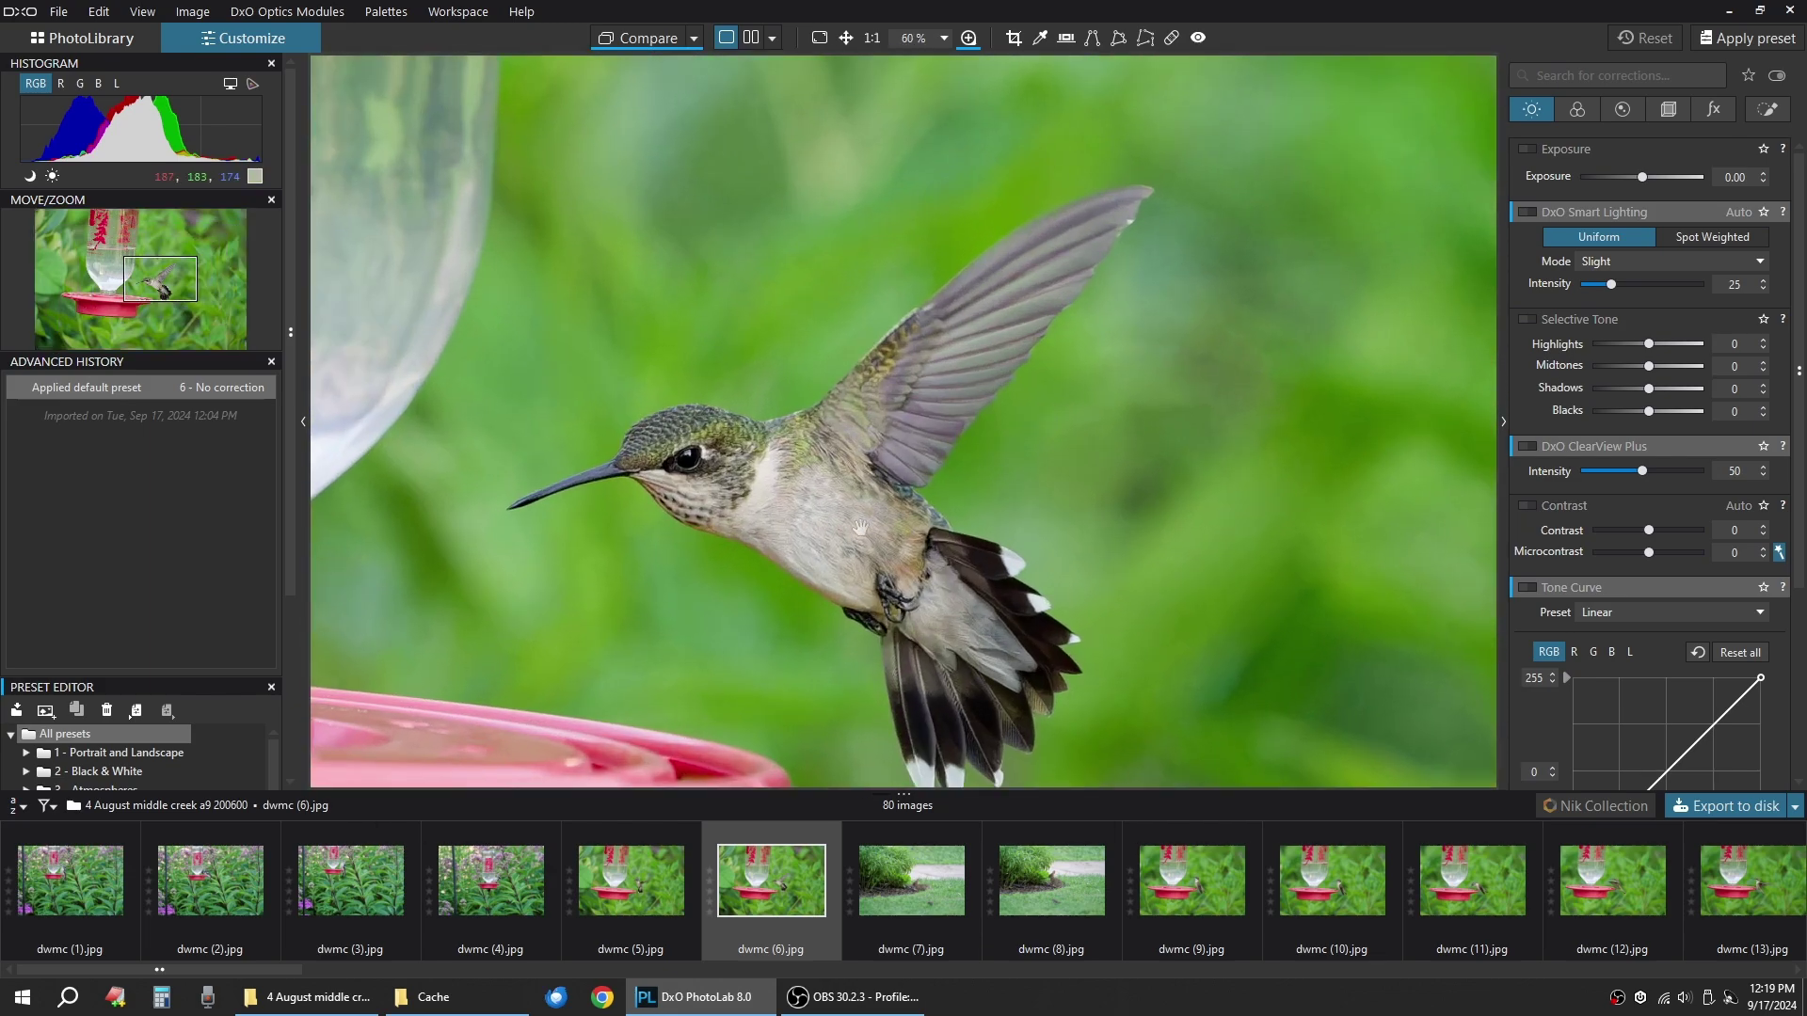
scroll(730, 520, "up", 2)
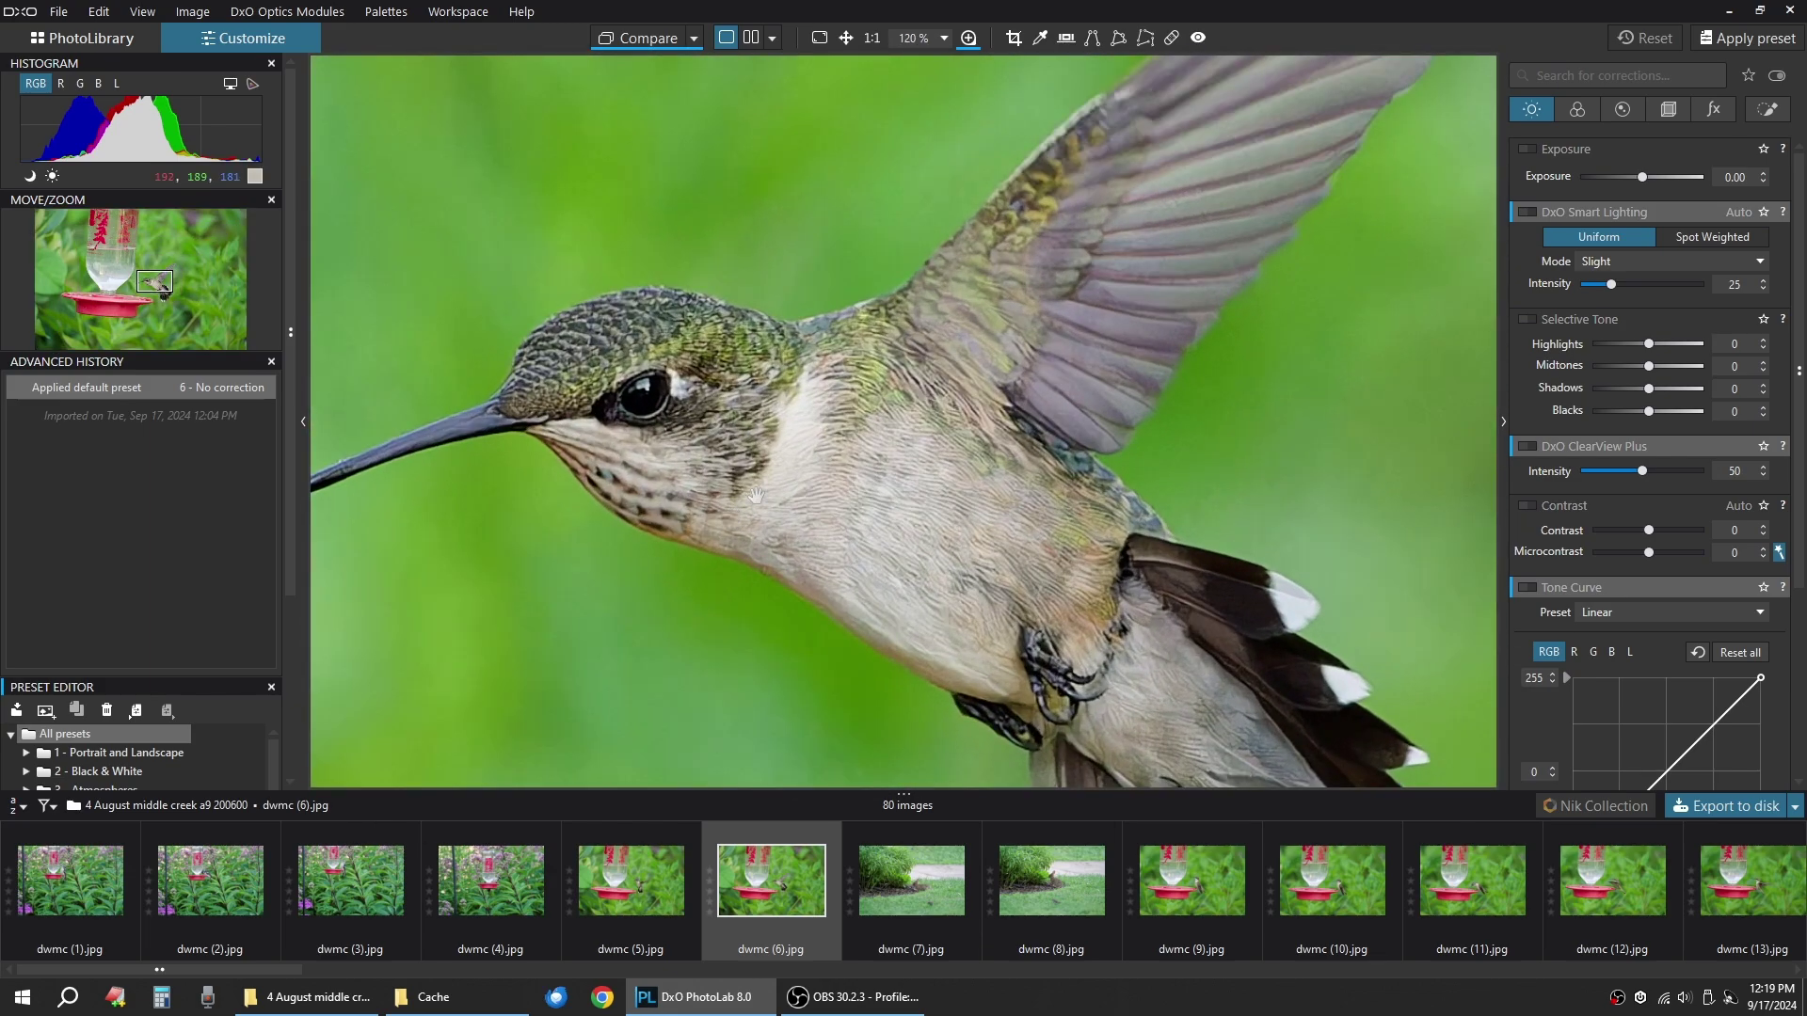
scroll(756, 494, "down", 2)
left_click(944, 38)
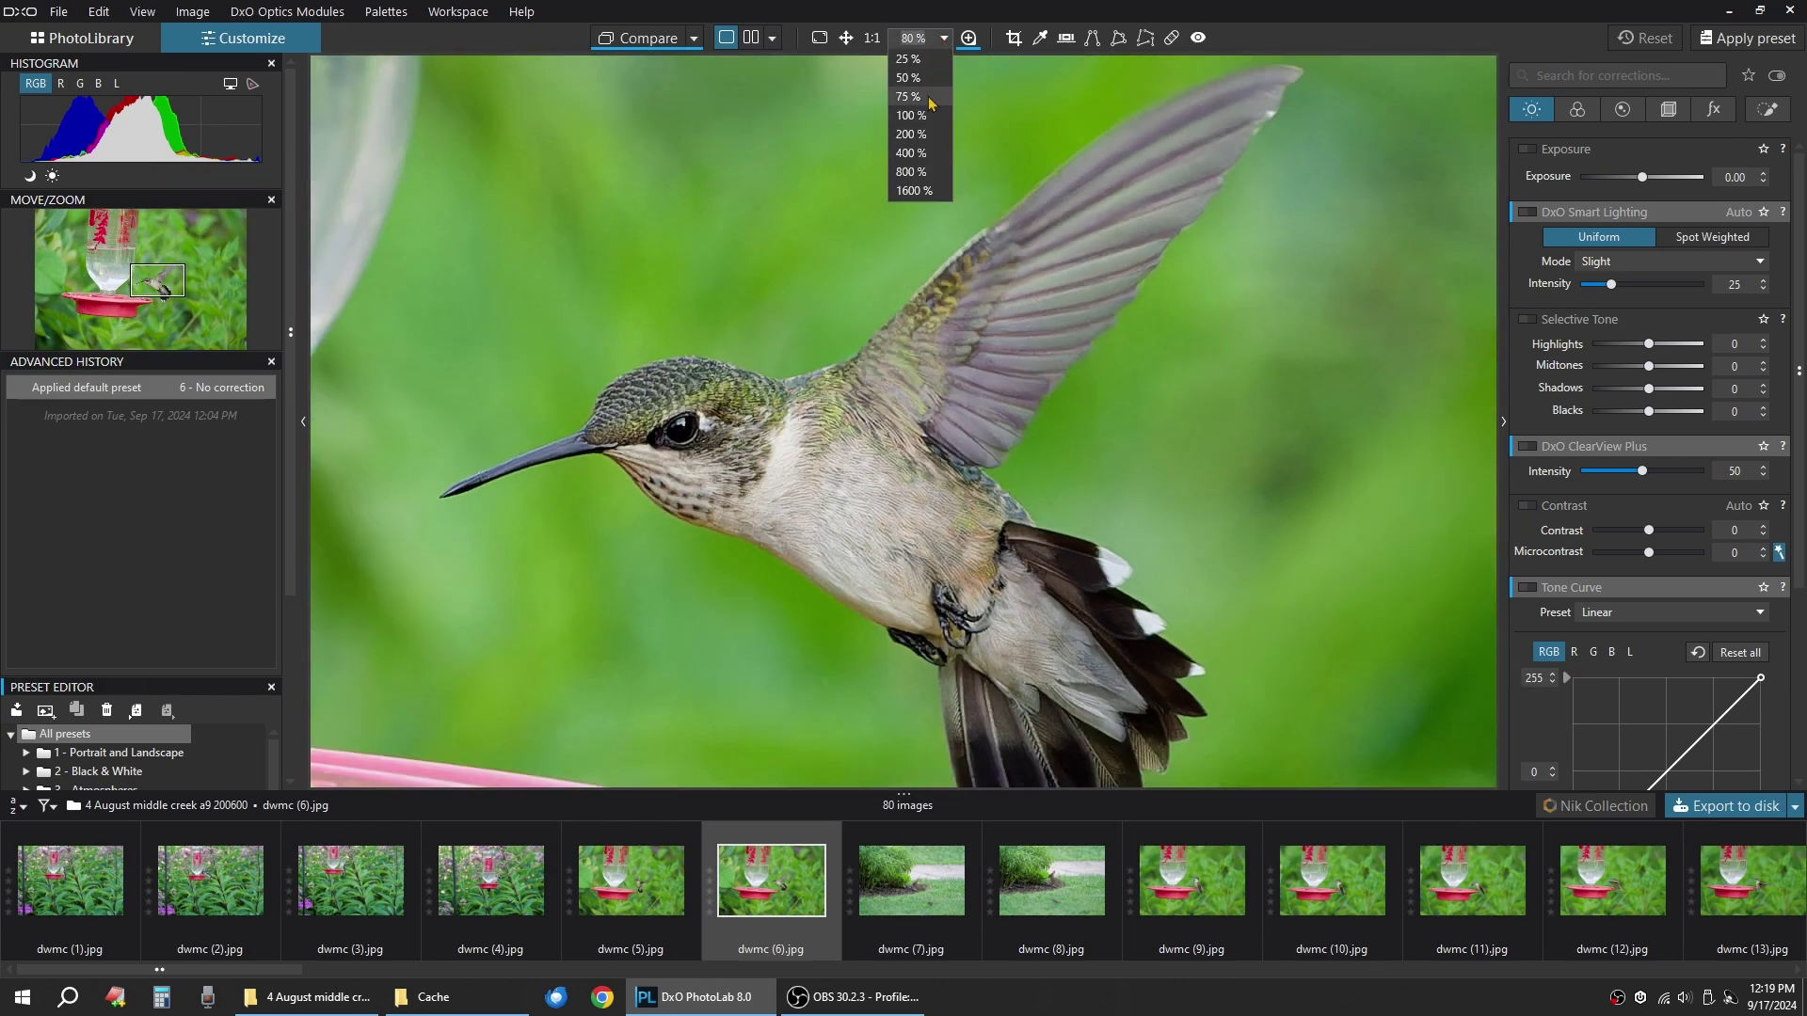
left_click(916, 111)
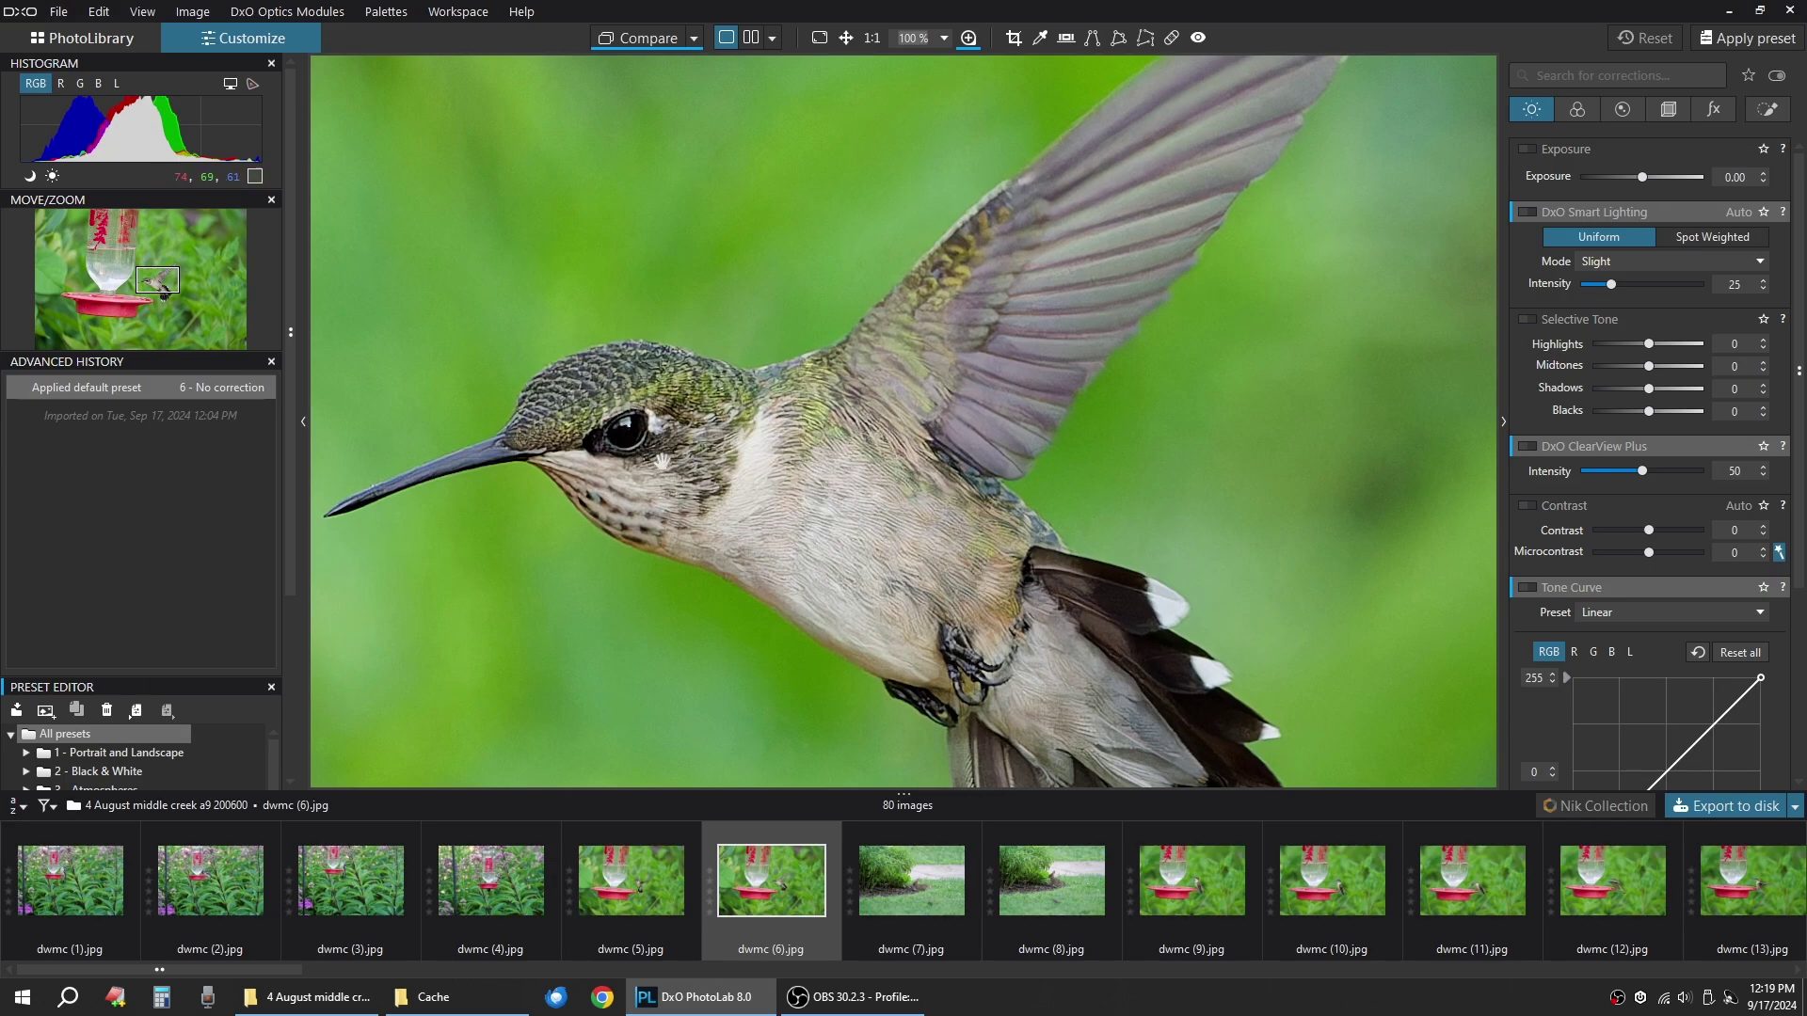
scroll(816, 448, "down", 2)
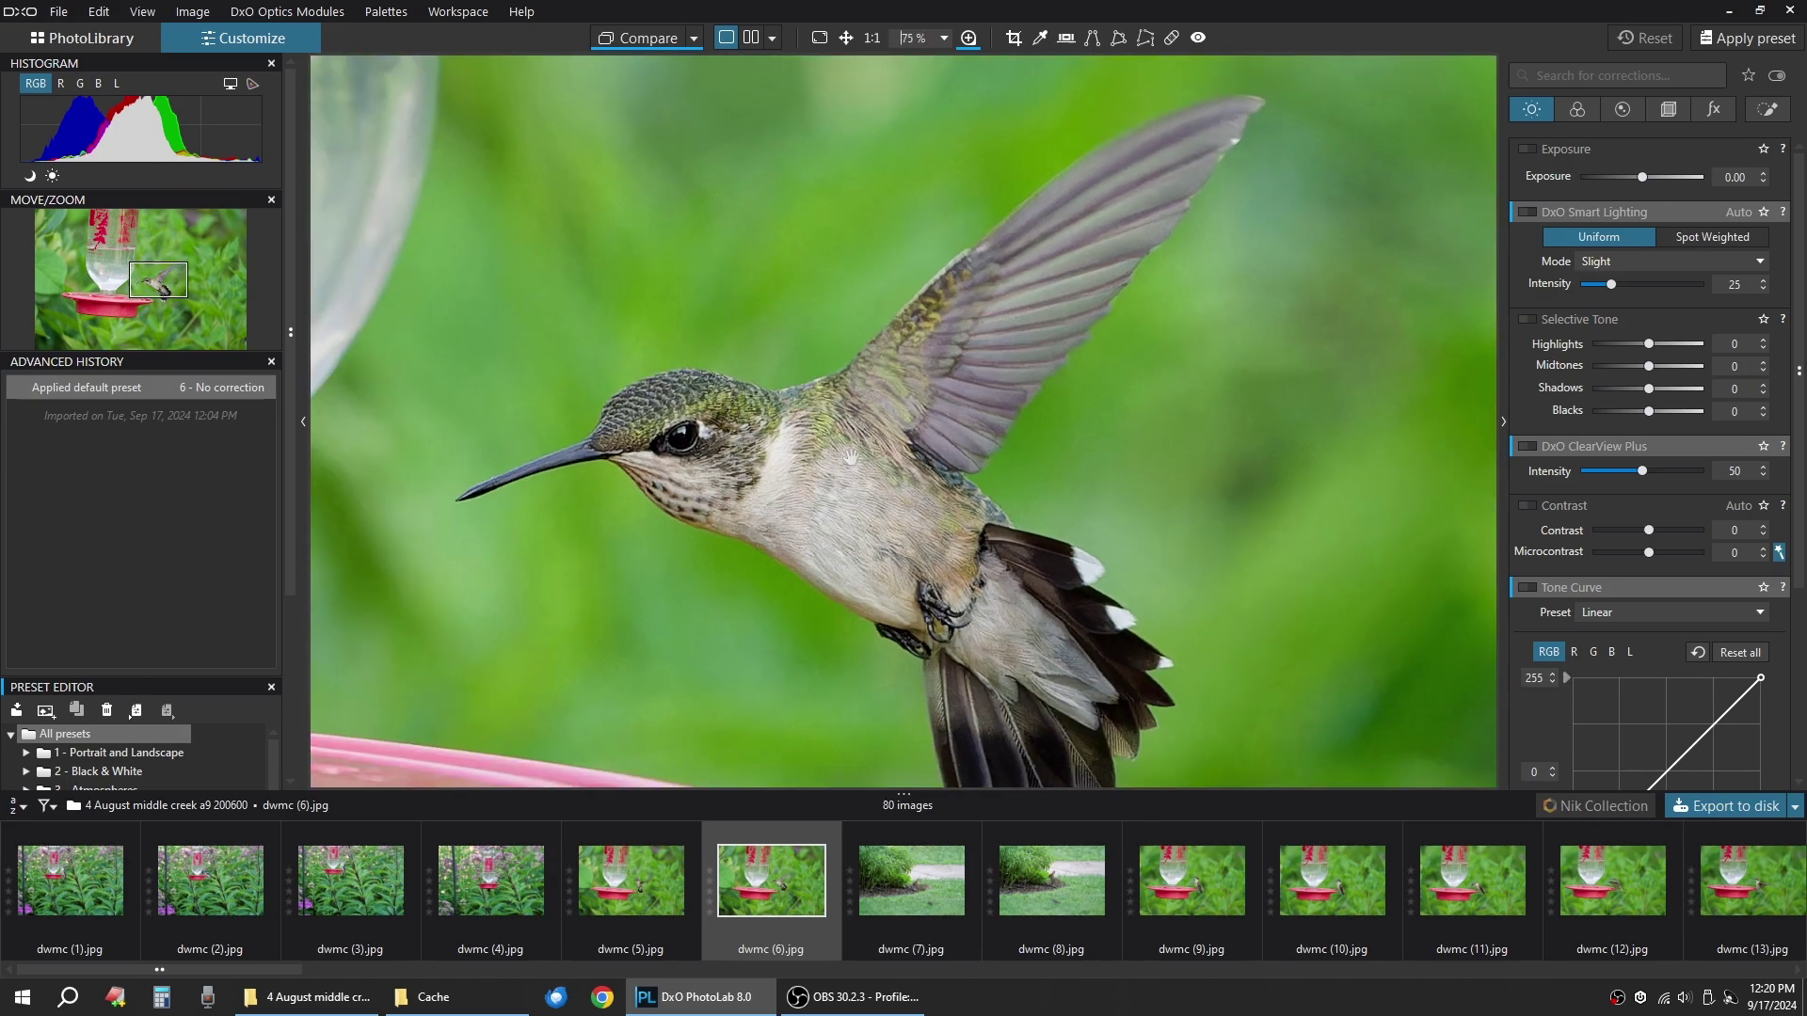
scroll(834, 454, "down", 2)
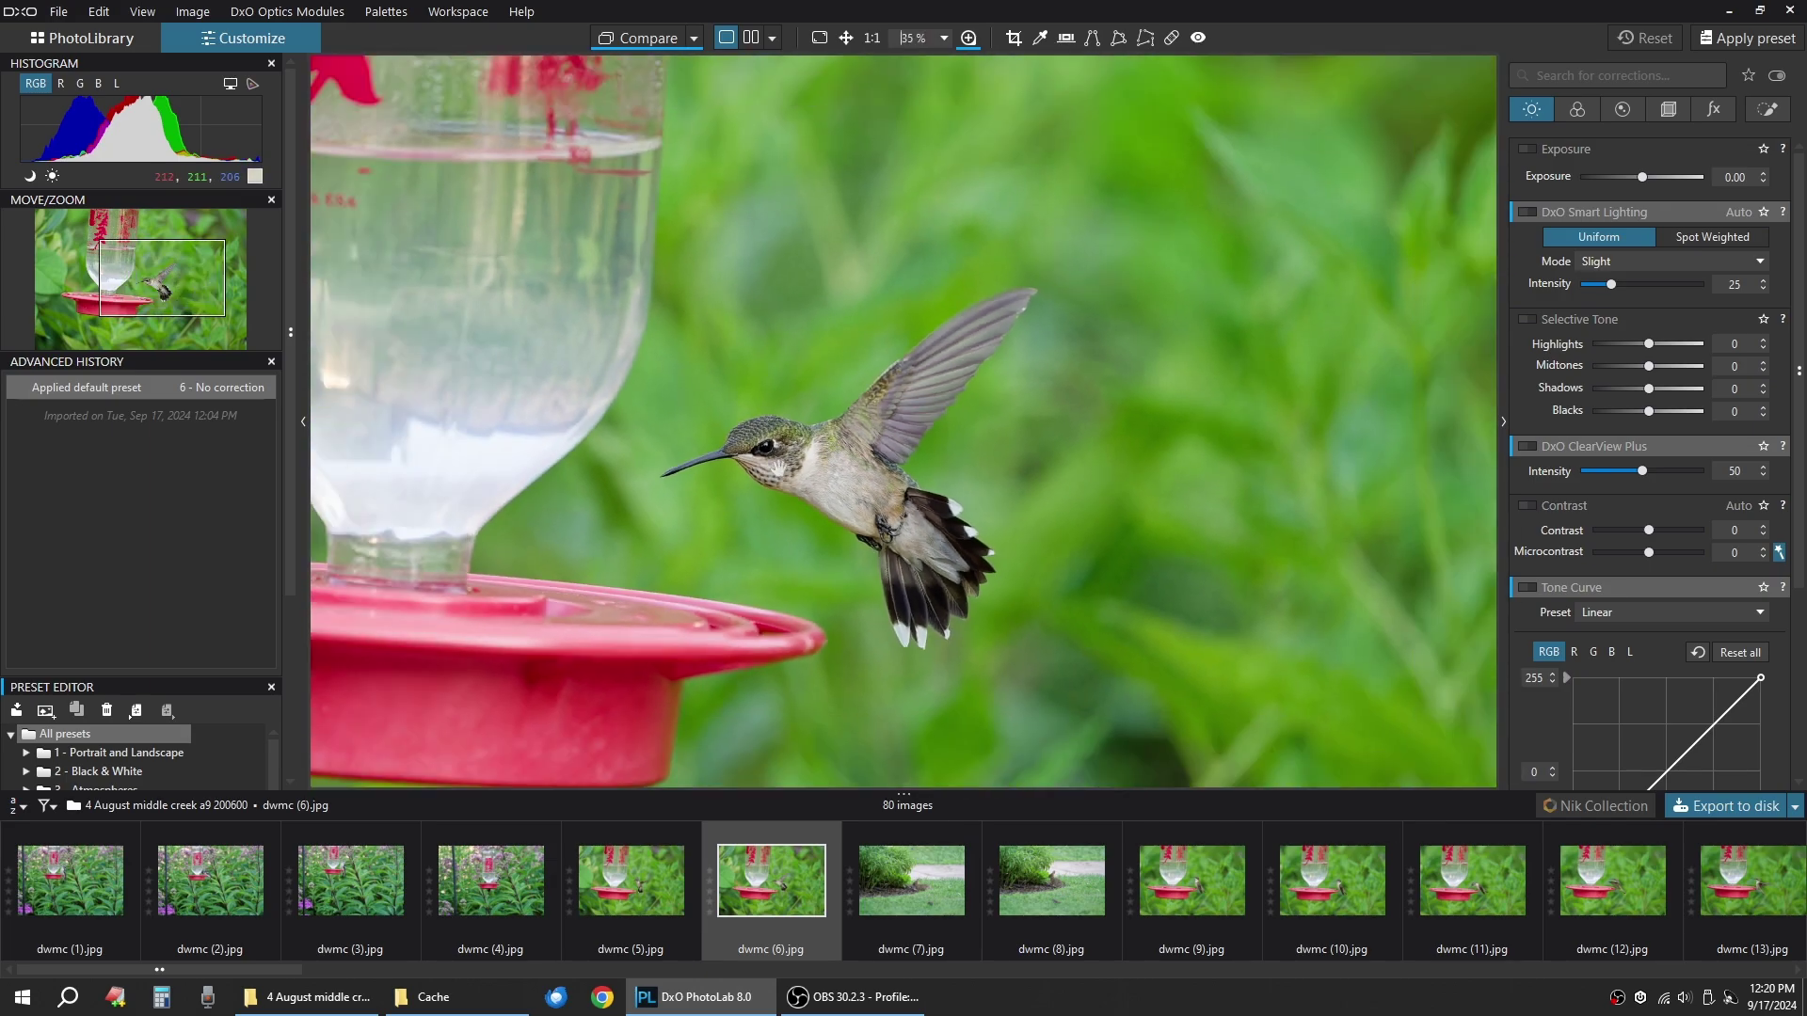
Inspect the bird's head with the loupe at 1600%, then 100%, and close the loupe.
left_click(969, 39)
left_click(1135, 407)
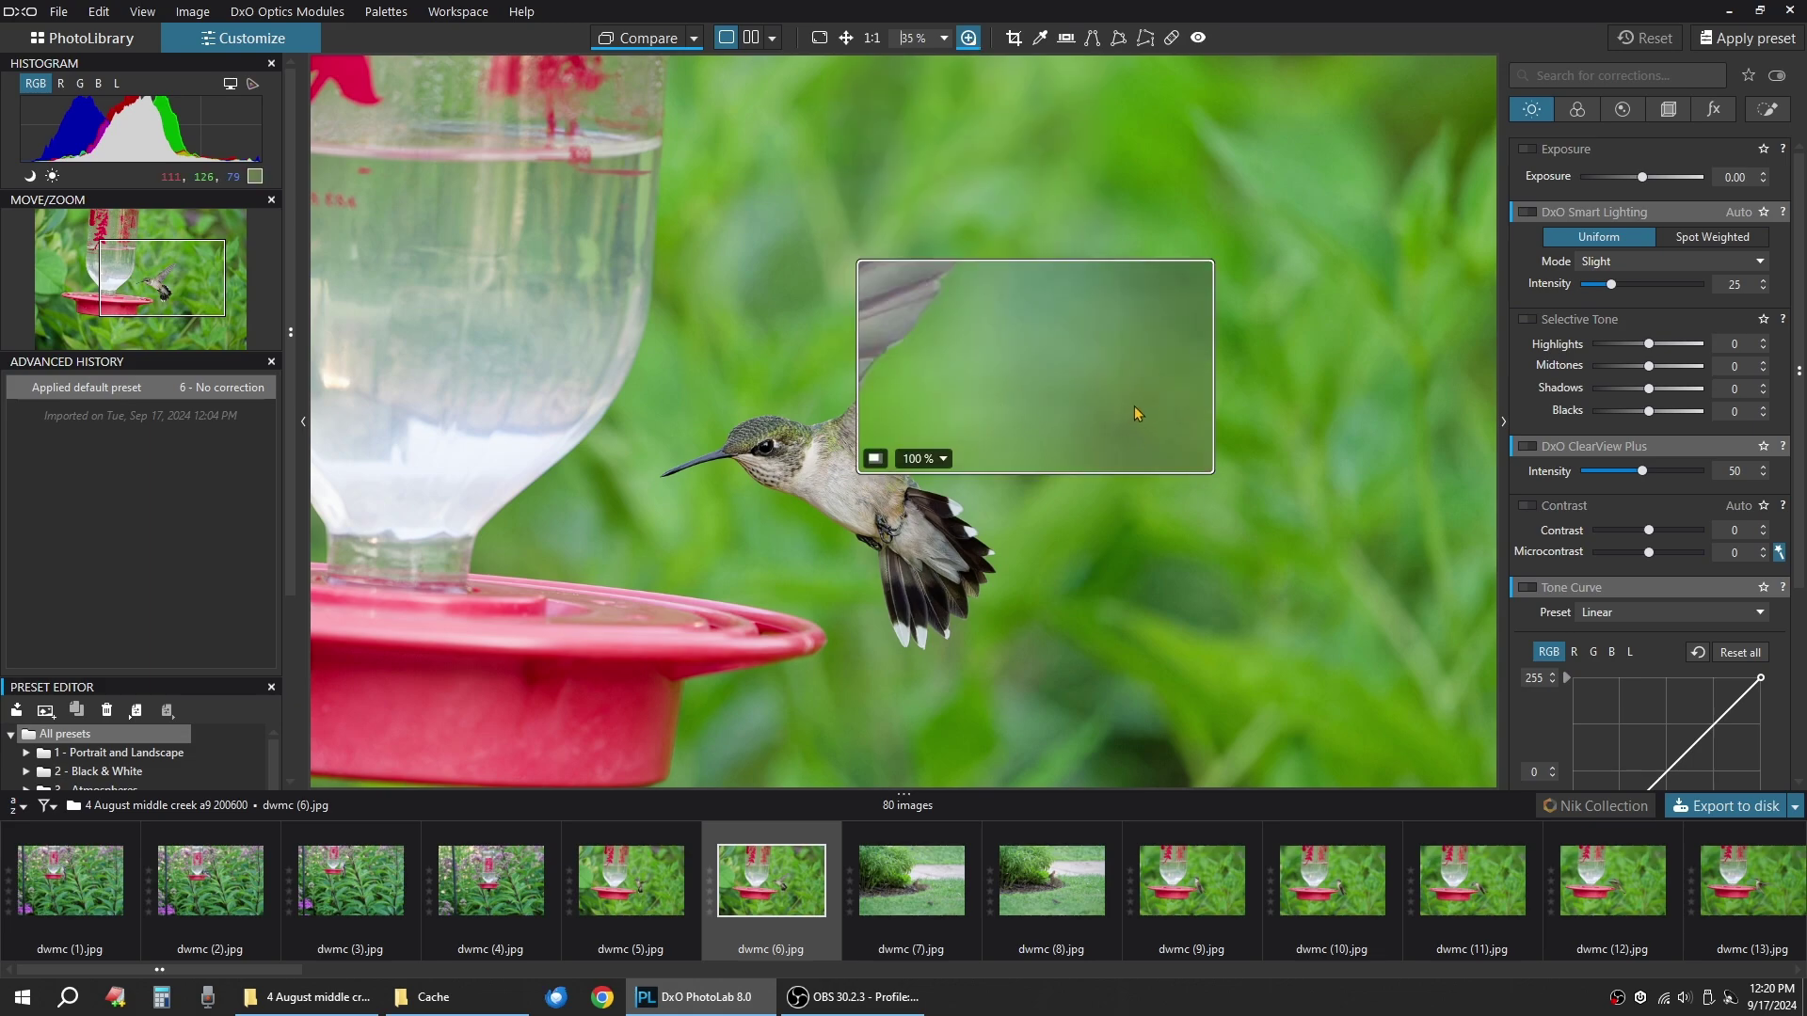
left_click_drag(1128, 385, 855, 462)
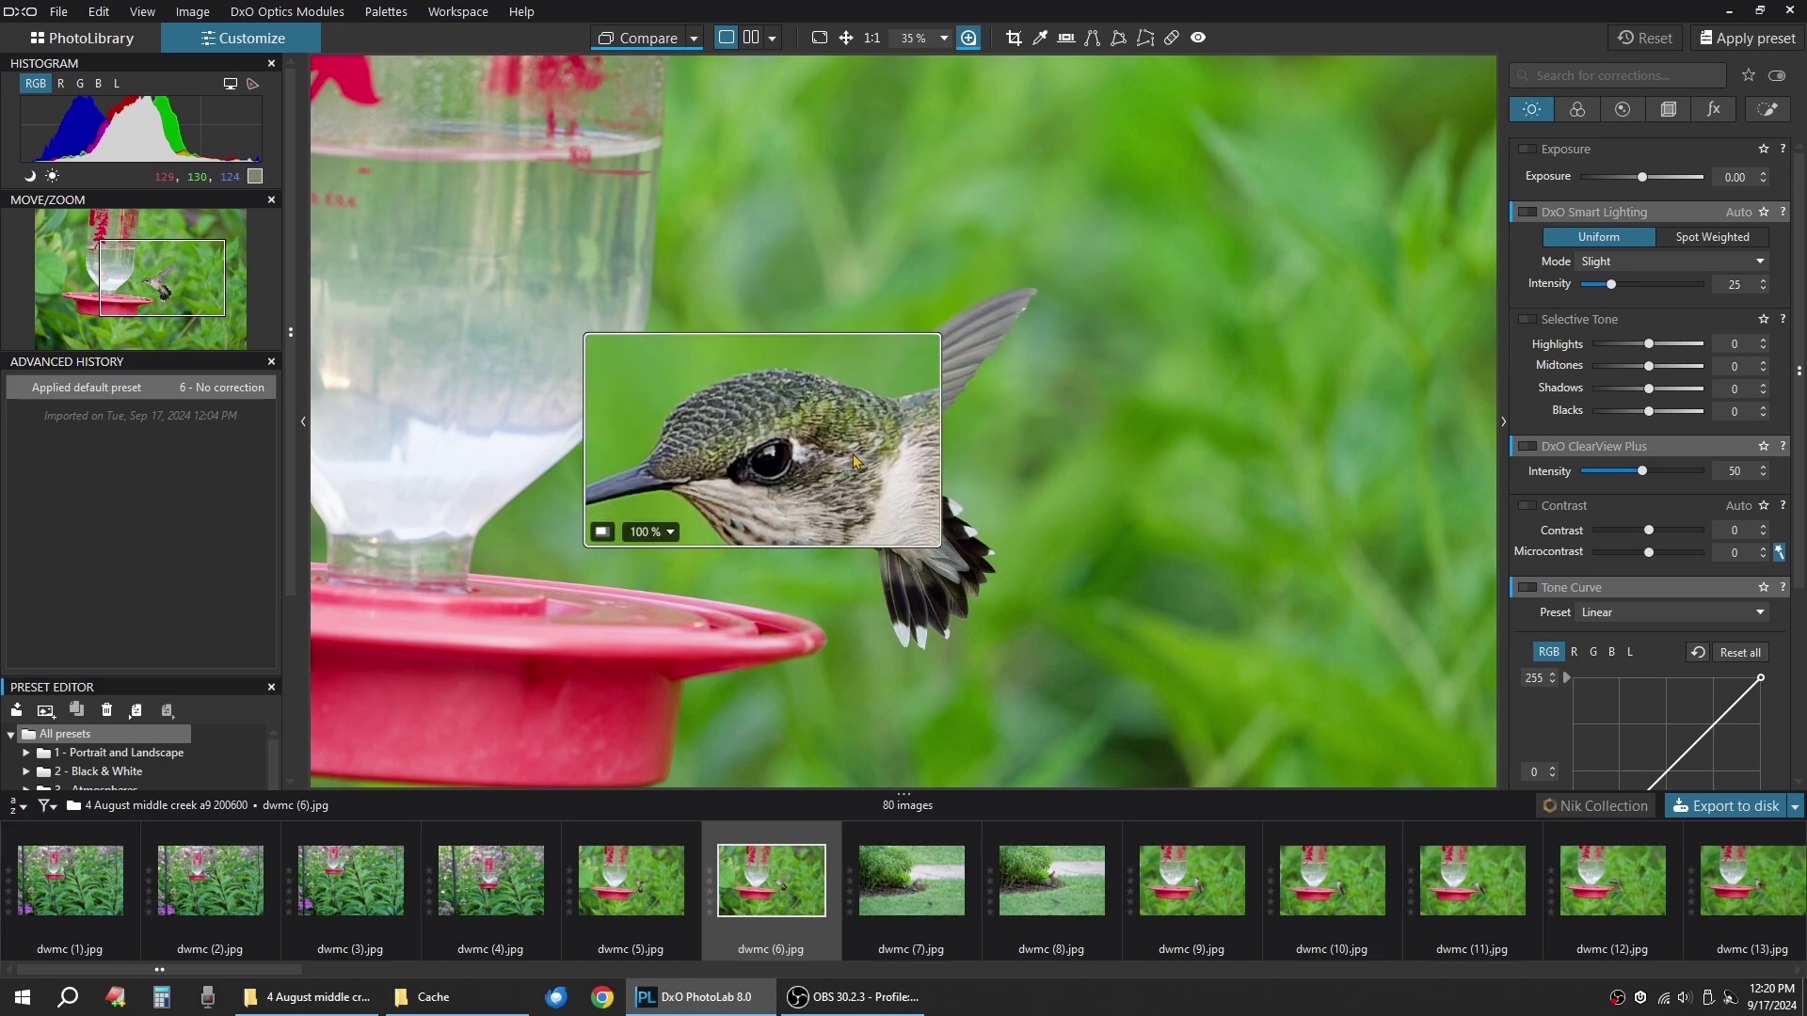
left_click(650, 532)
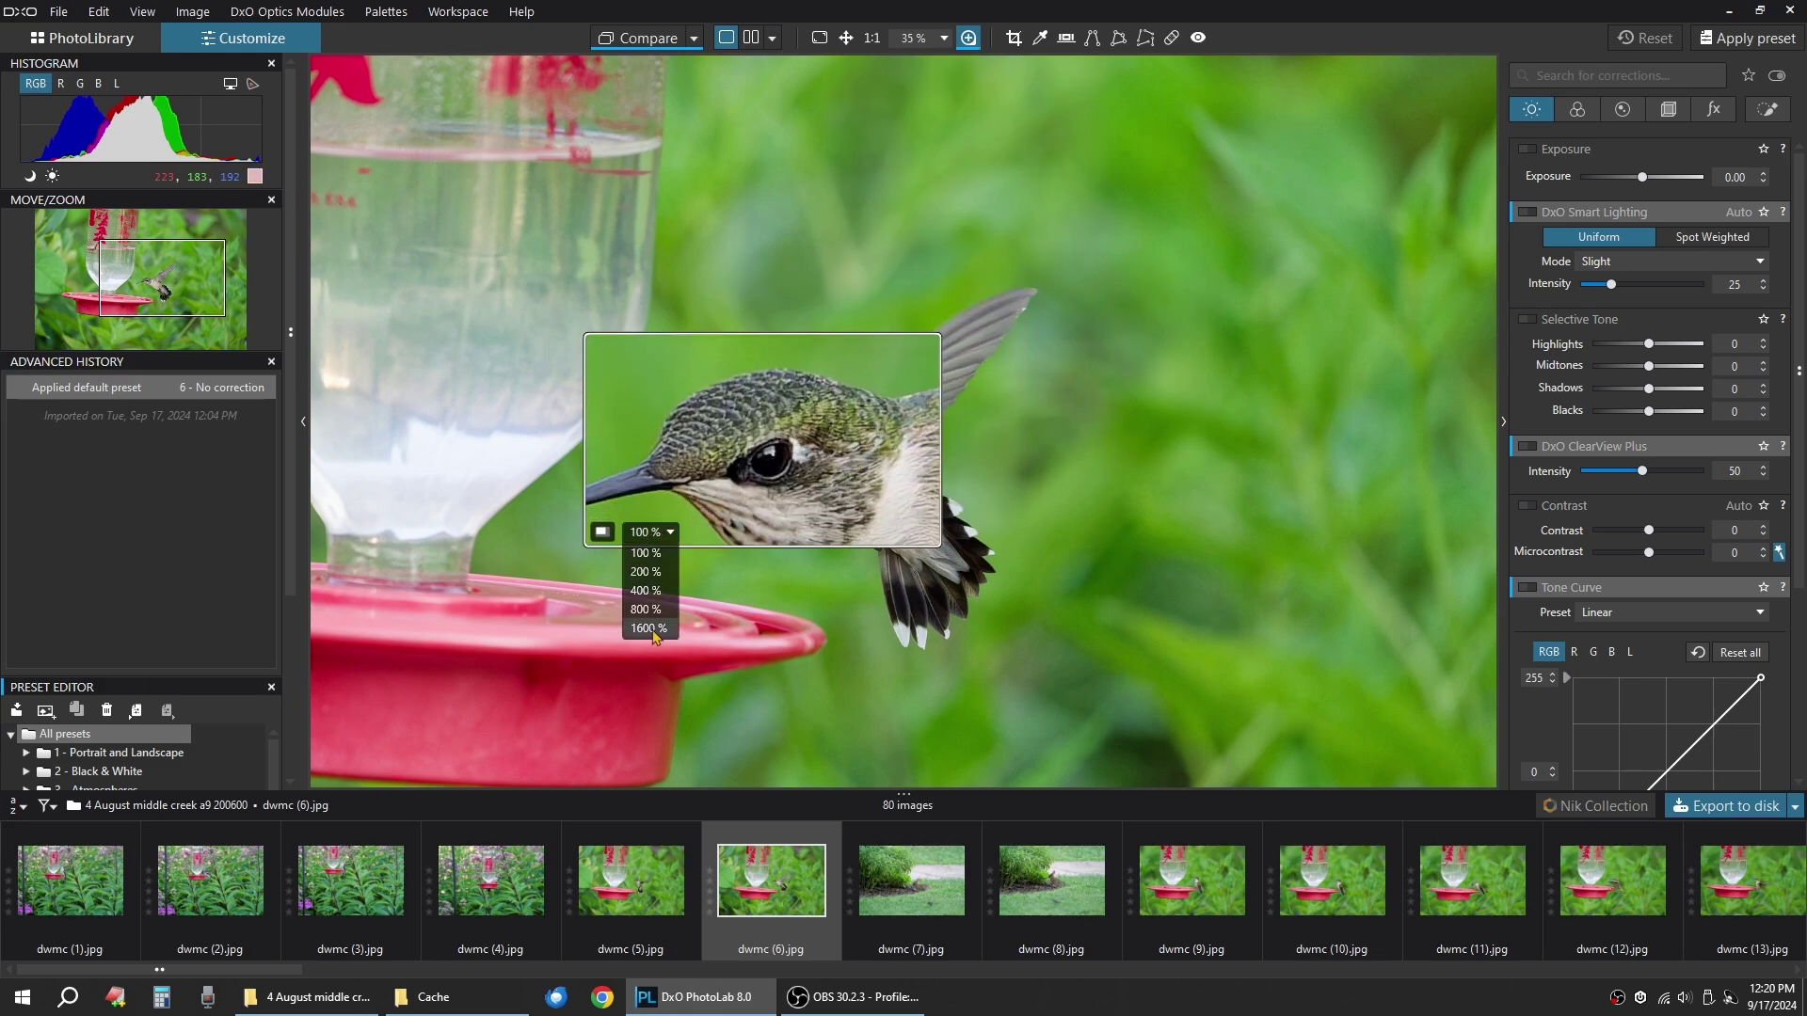
left_click(654, 635)
left_click(670, 532)
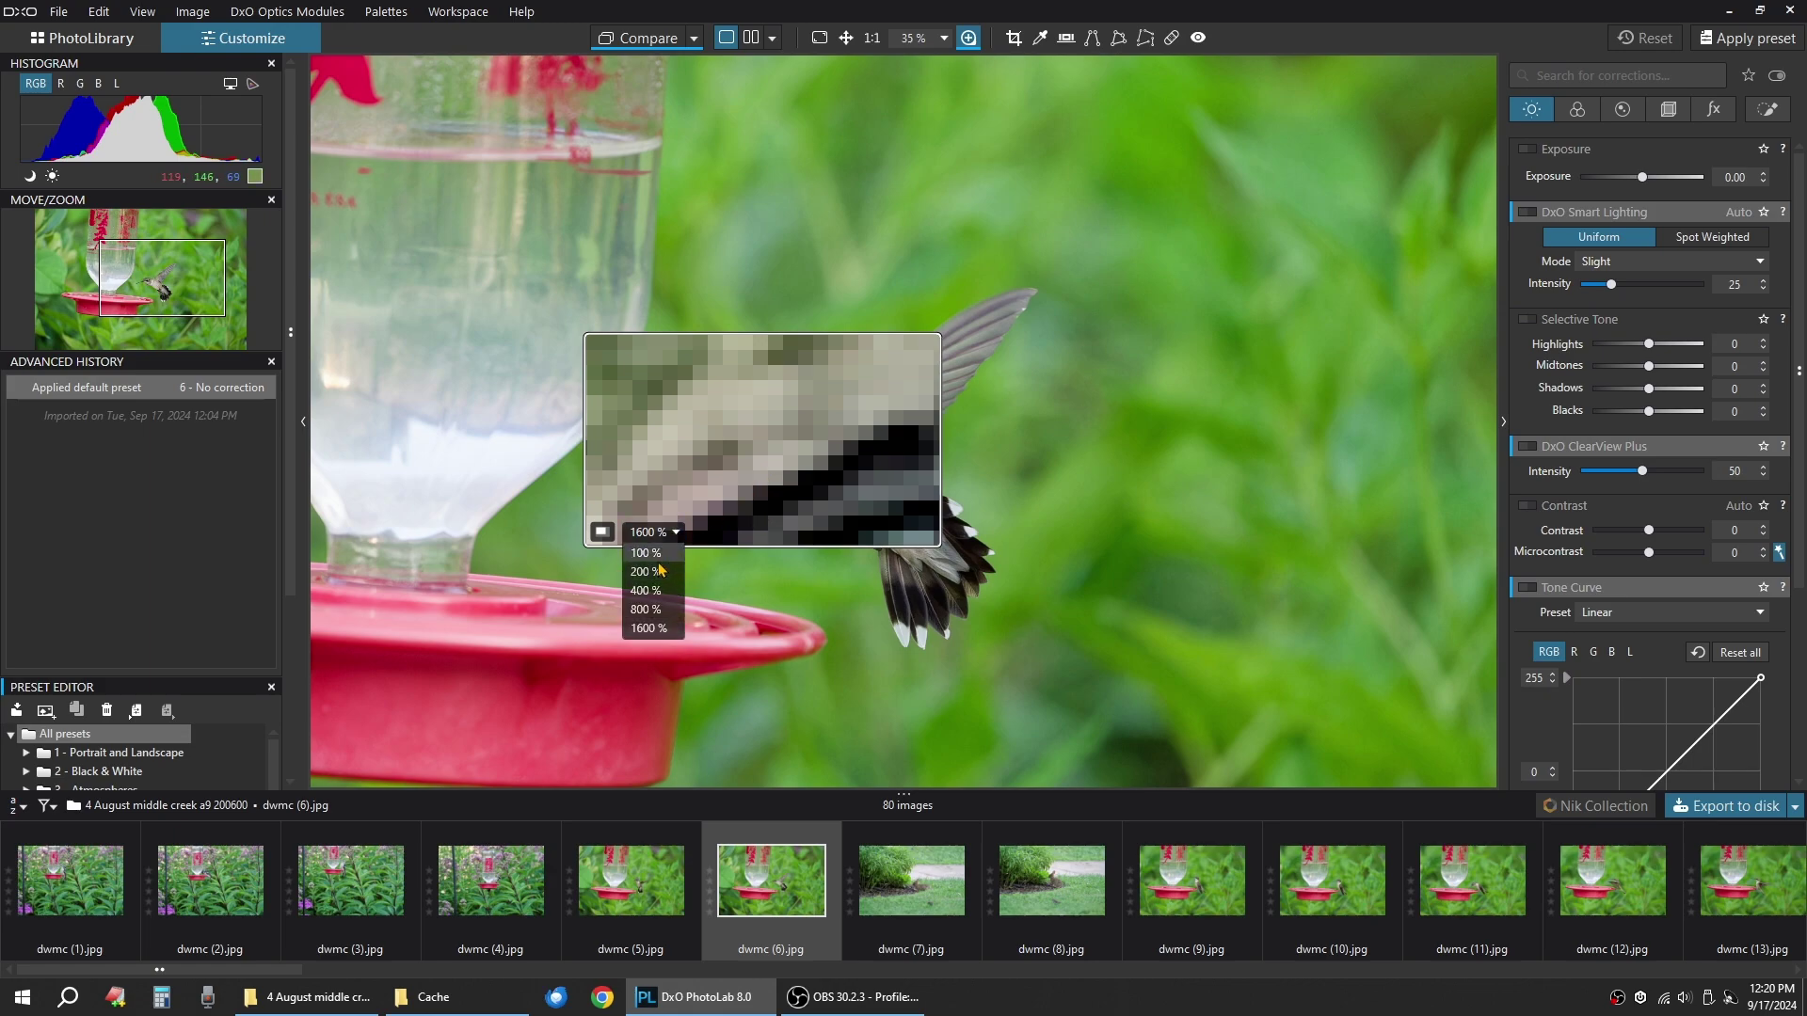
left_click(648, 554)
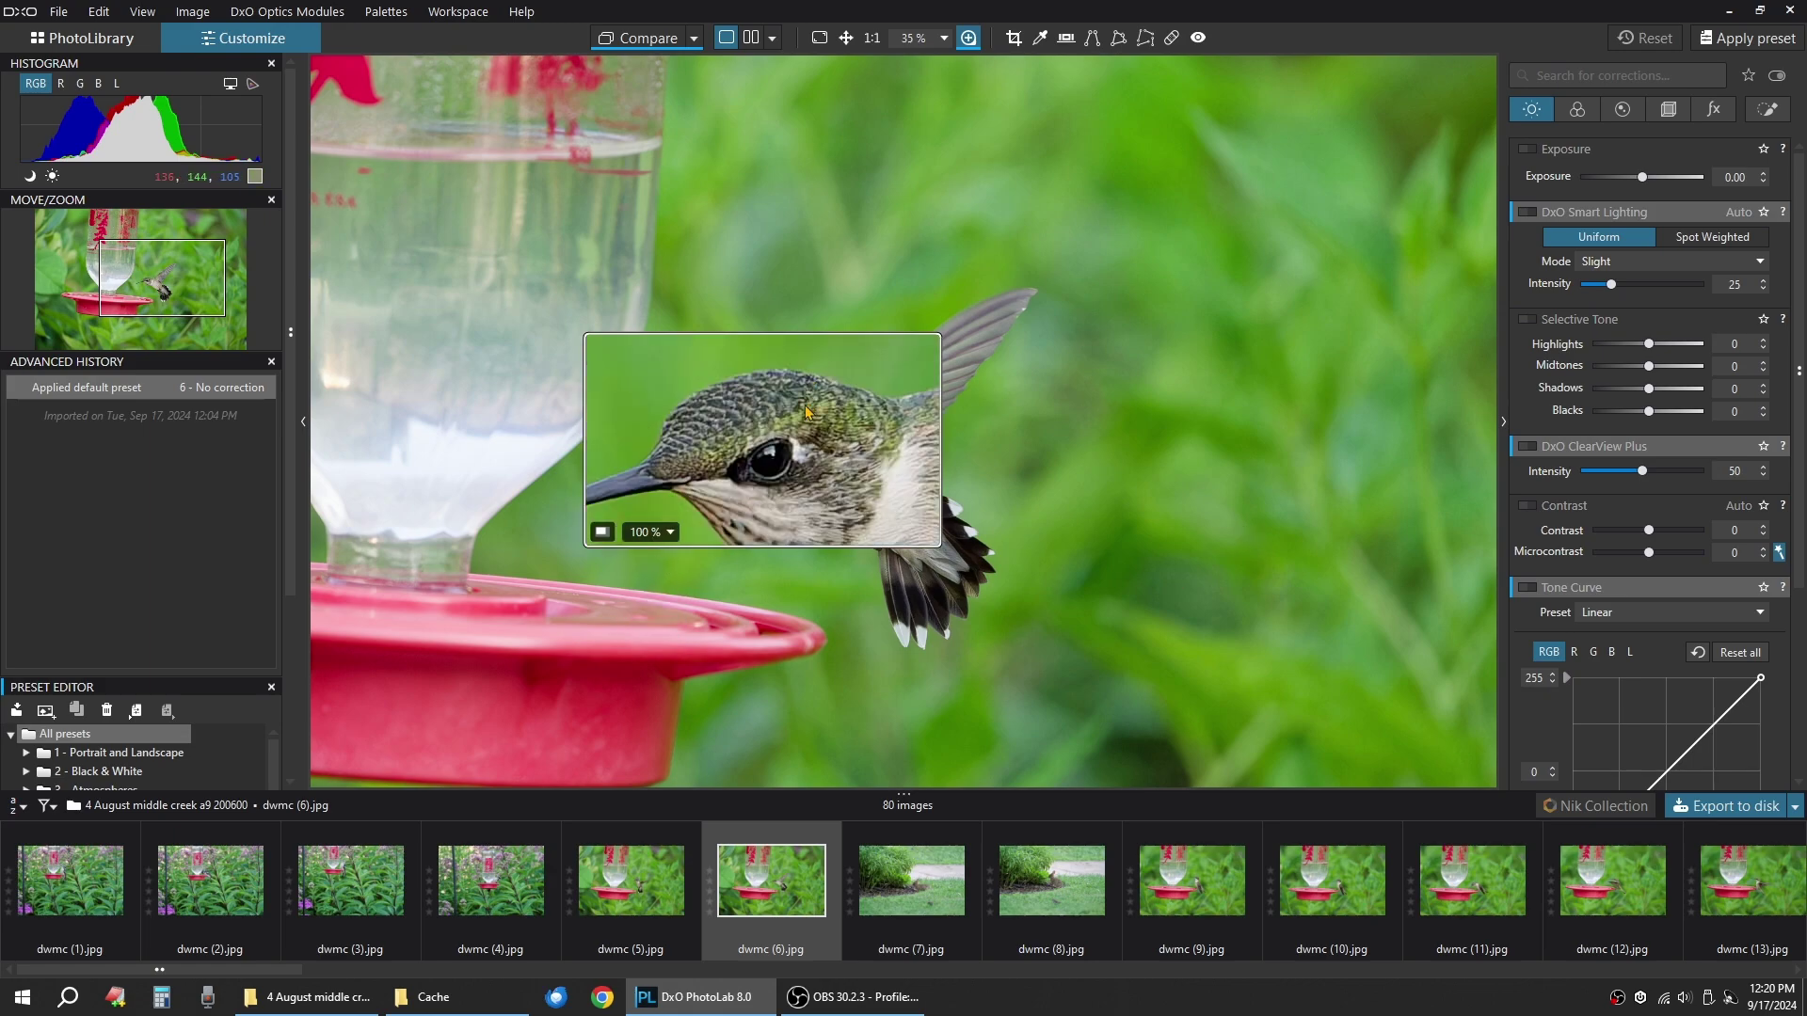
left_click_drag(806, 411, 1025, 102)
left_click_drag(972, 42, 972, 41)
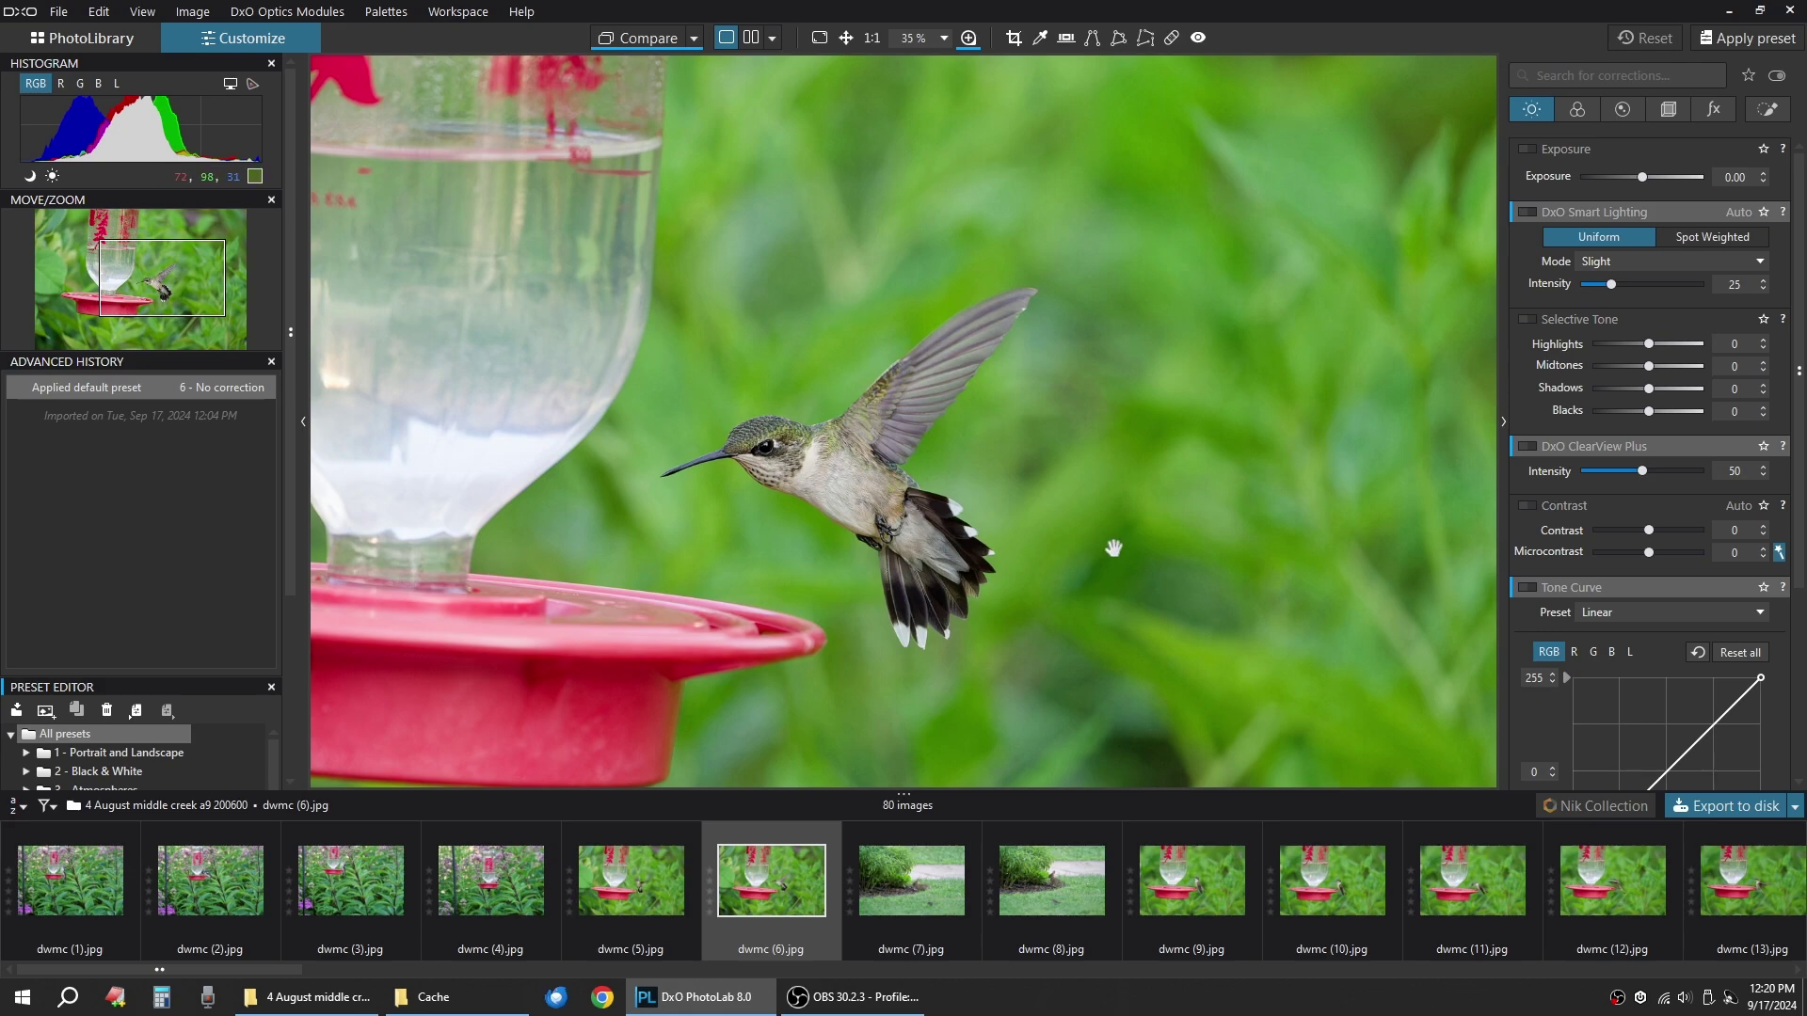
Turn on DxO Smart Lighting in Medium mode.
left_click(1528, 213)
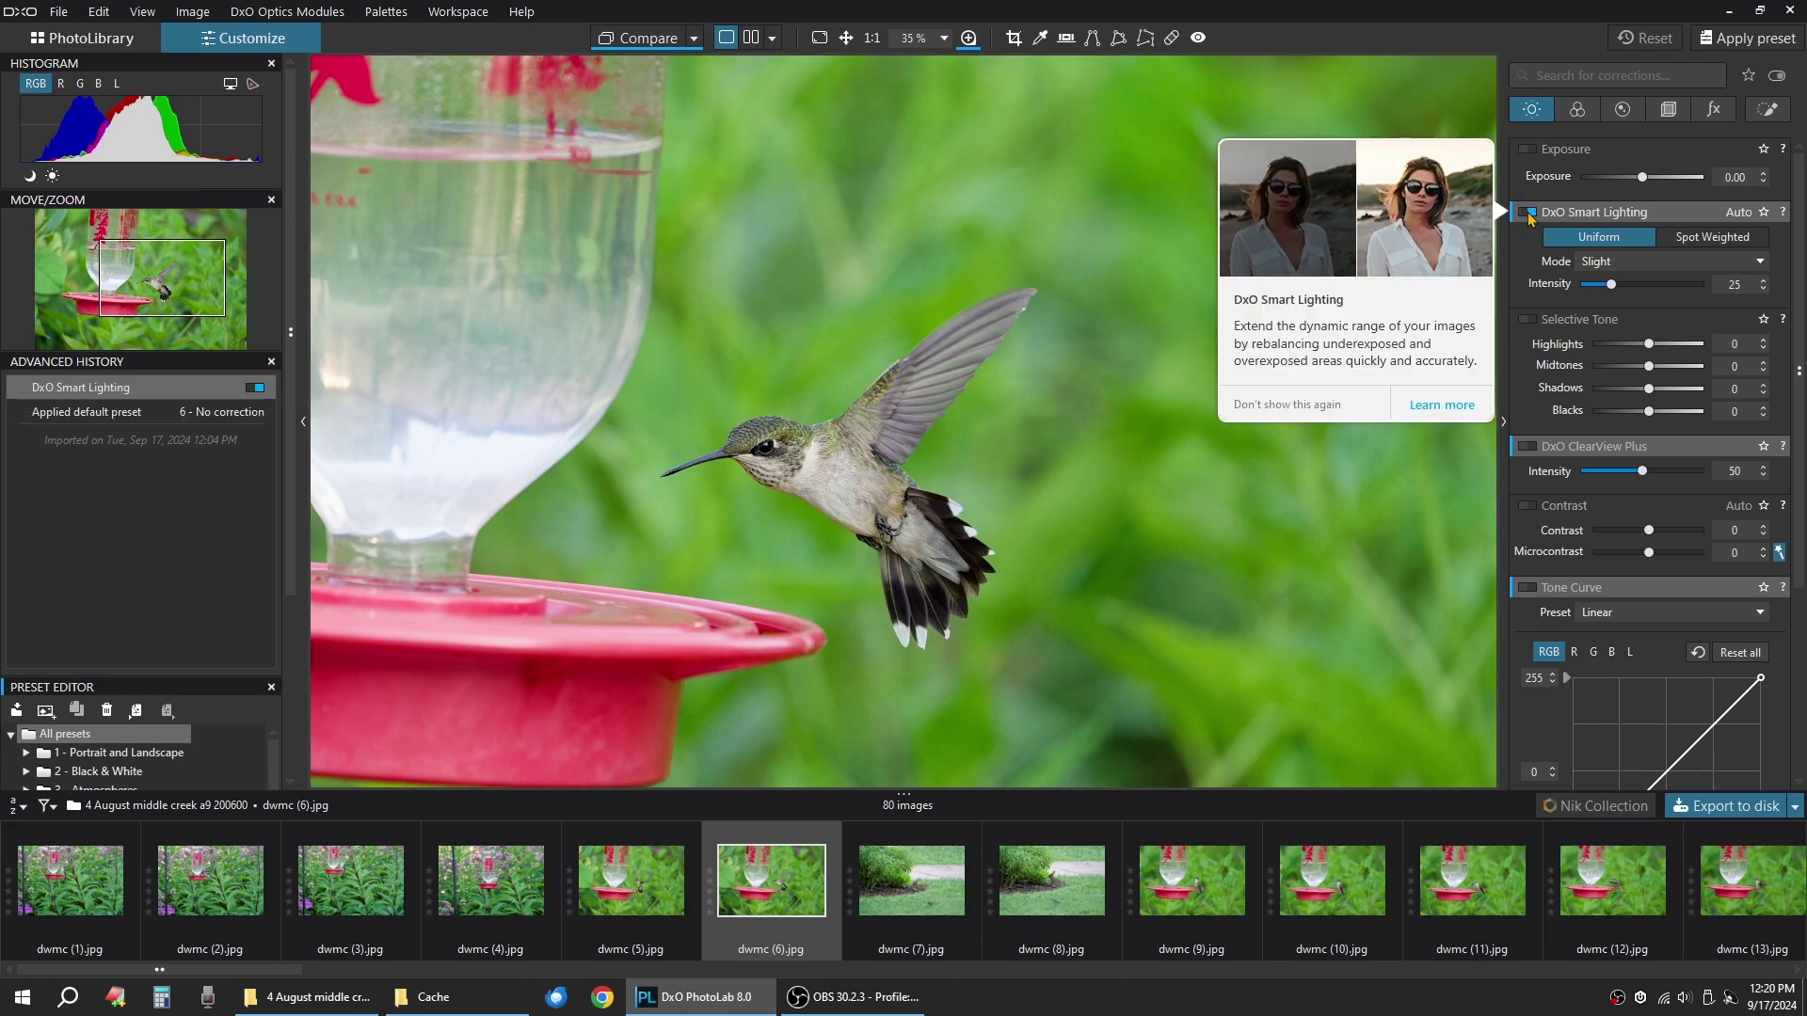
left_click(1607, 264)
left_click(1610, 301)
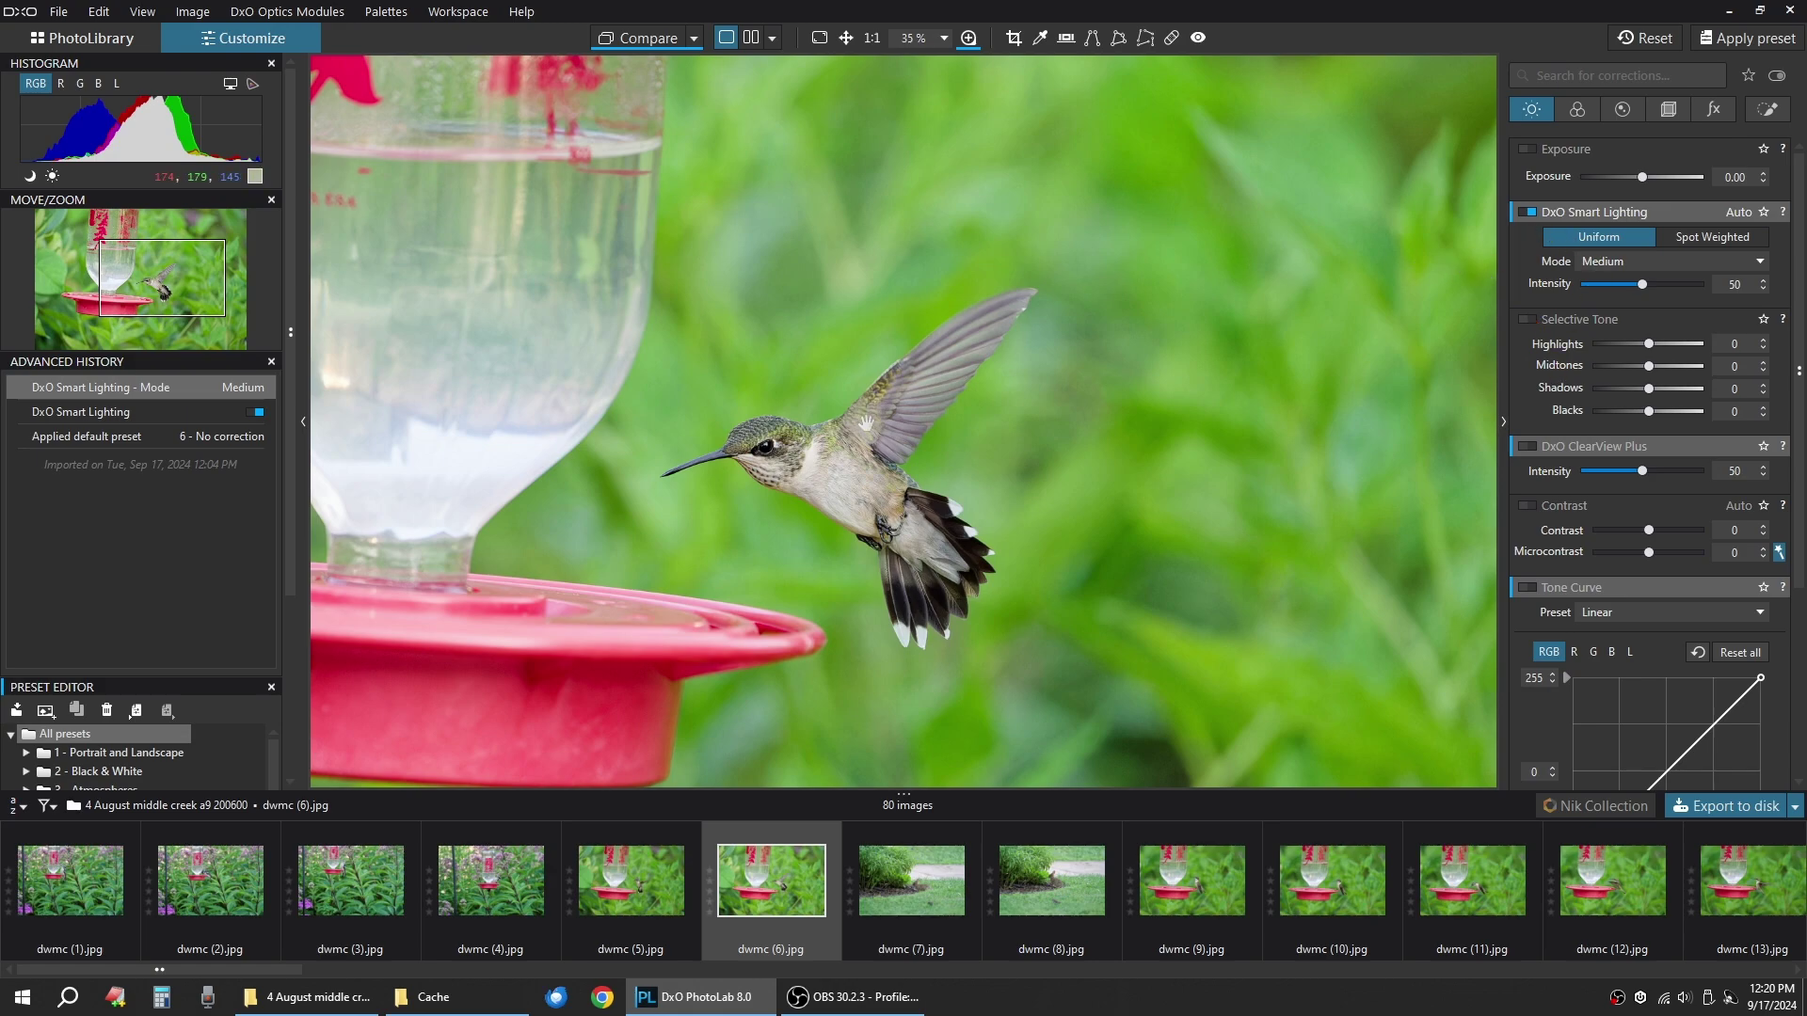
Enable ClearView Plus at intensity 35, then fit the photo to the screen.
mouse_move(1535, 452)
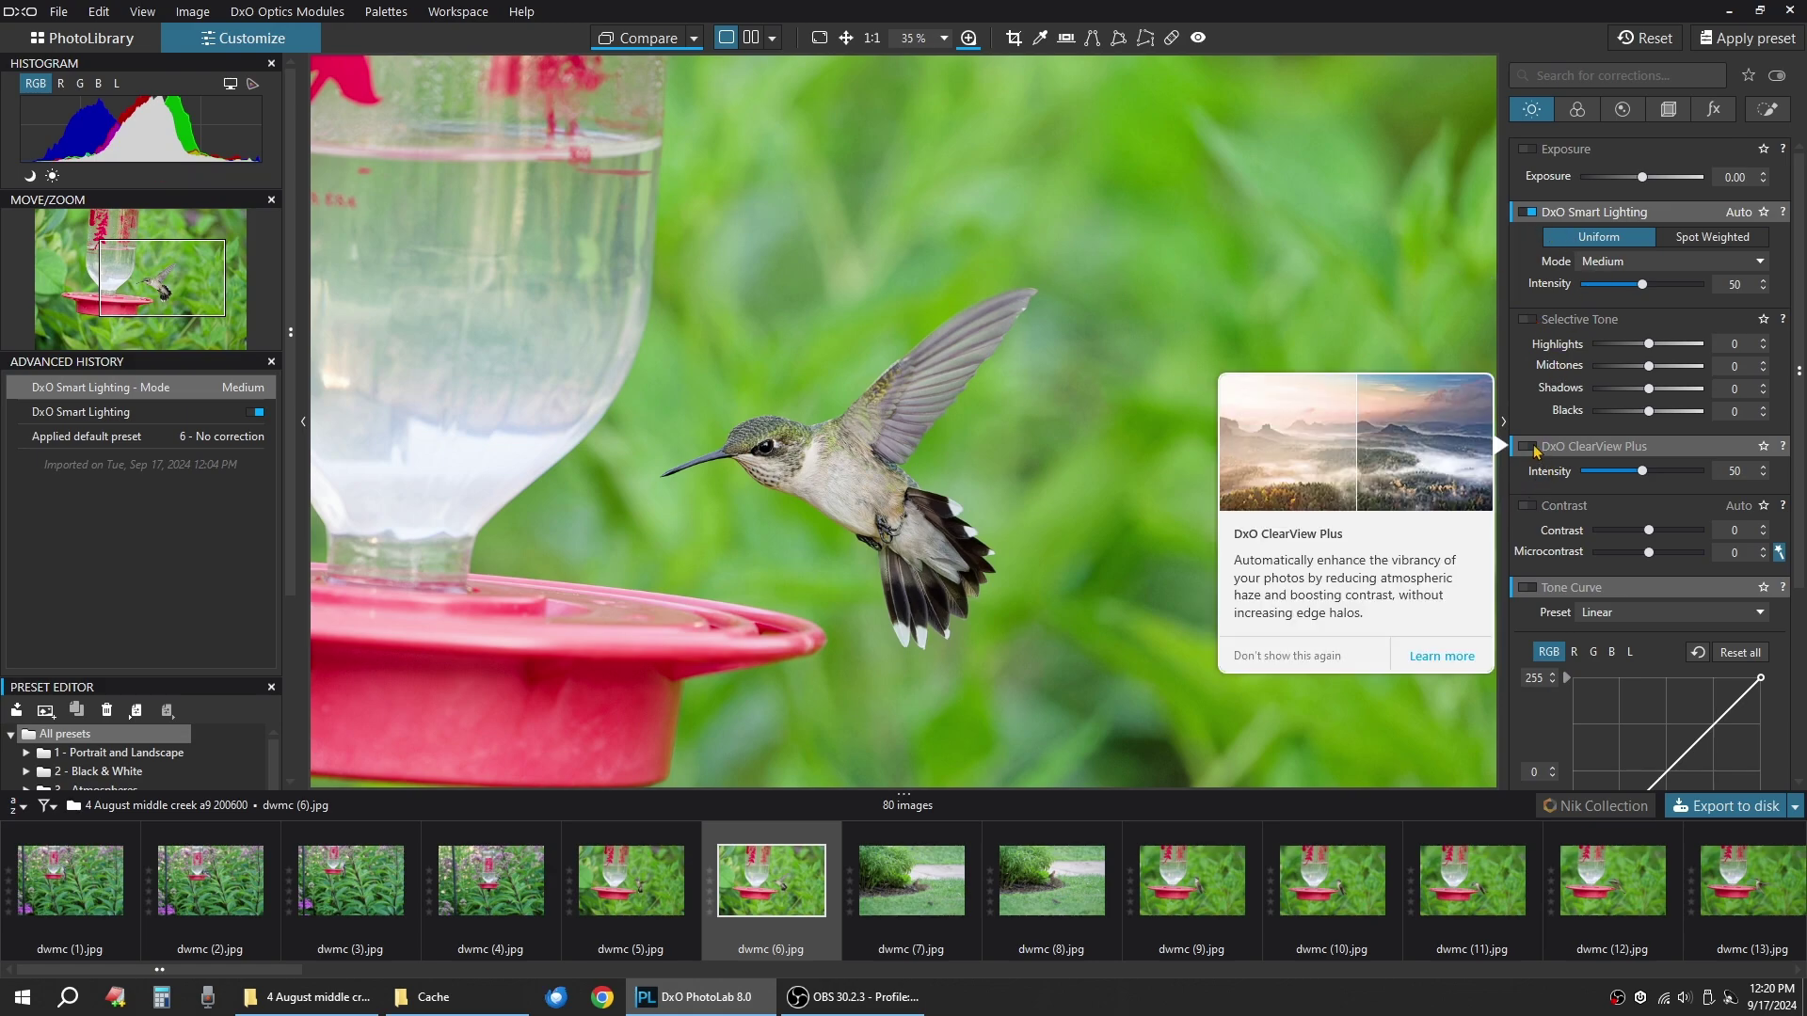
left_click(1533, 449)
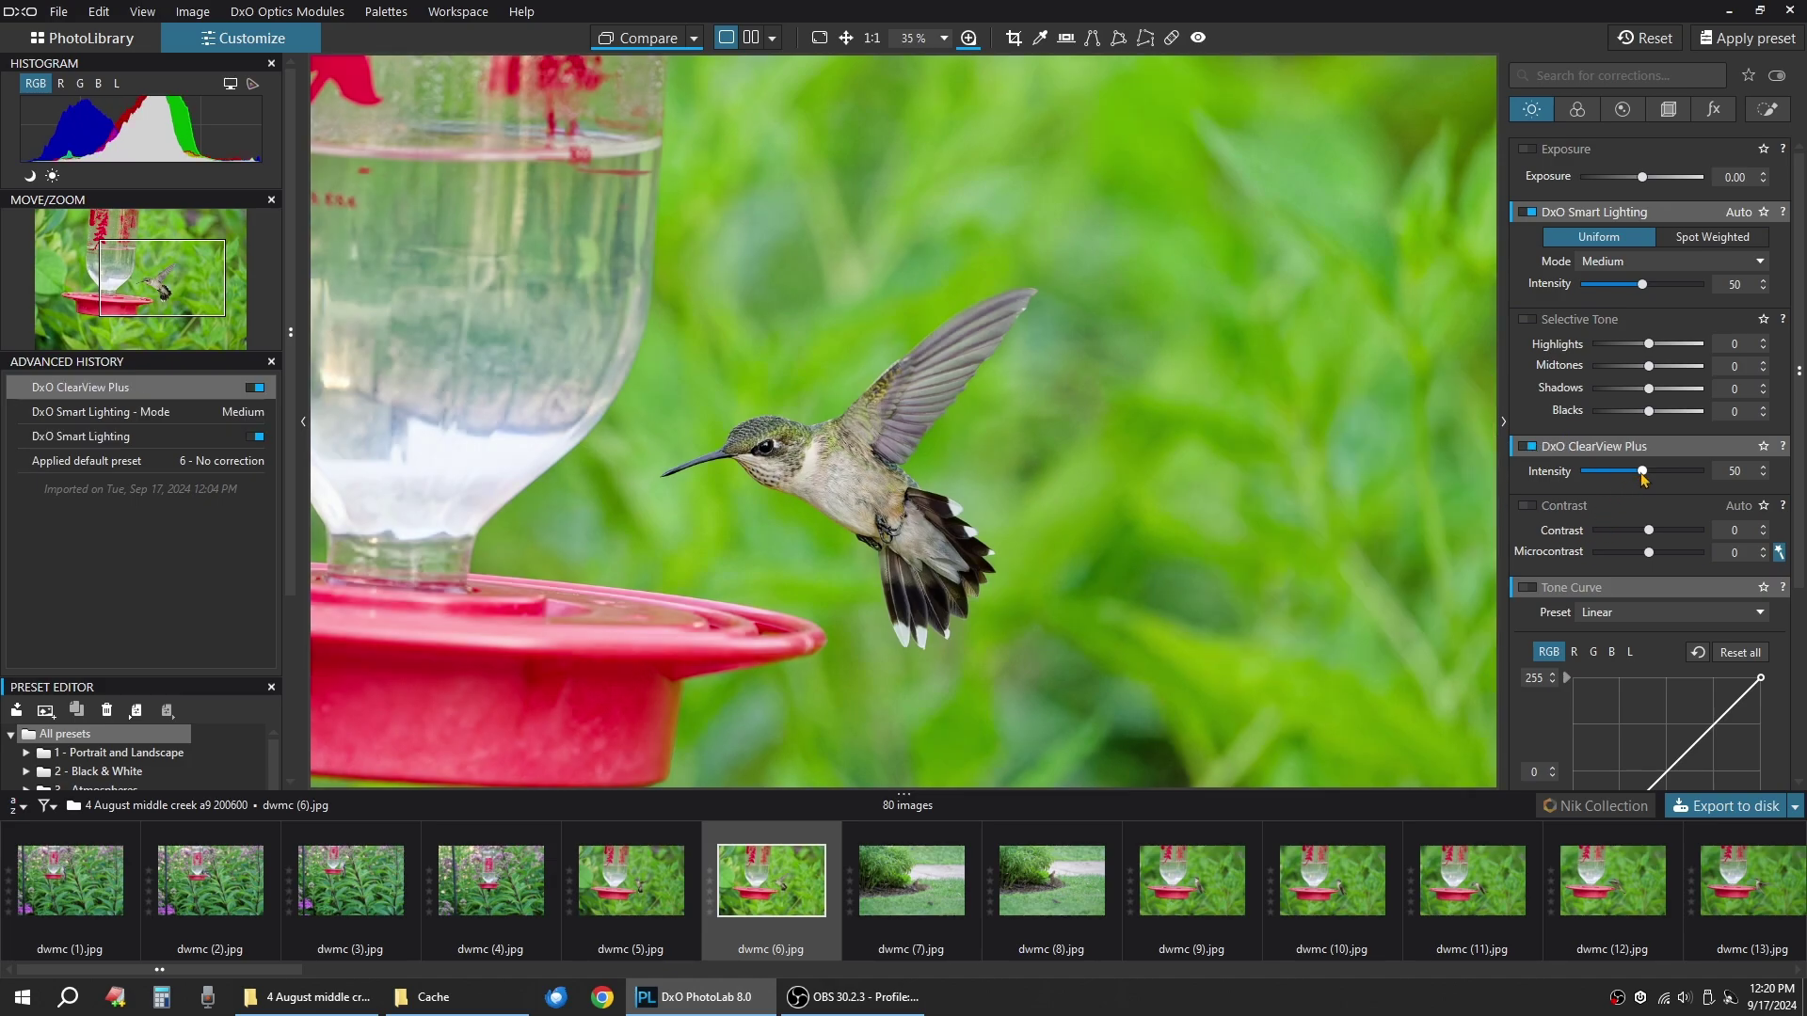
scroll(858, 422, "up", 5)
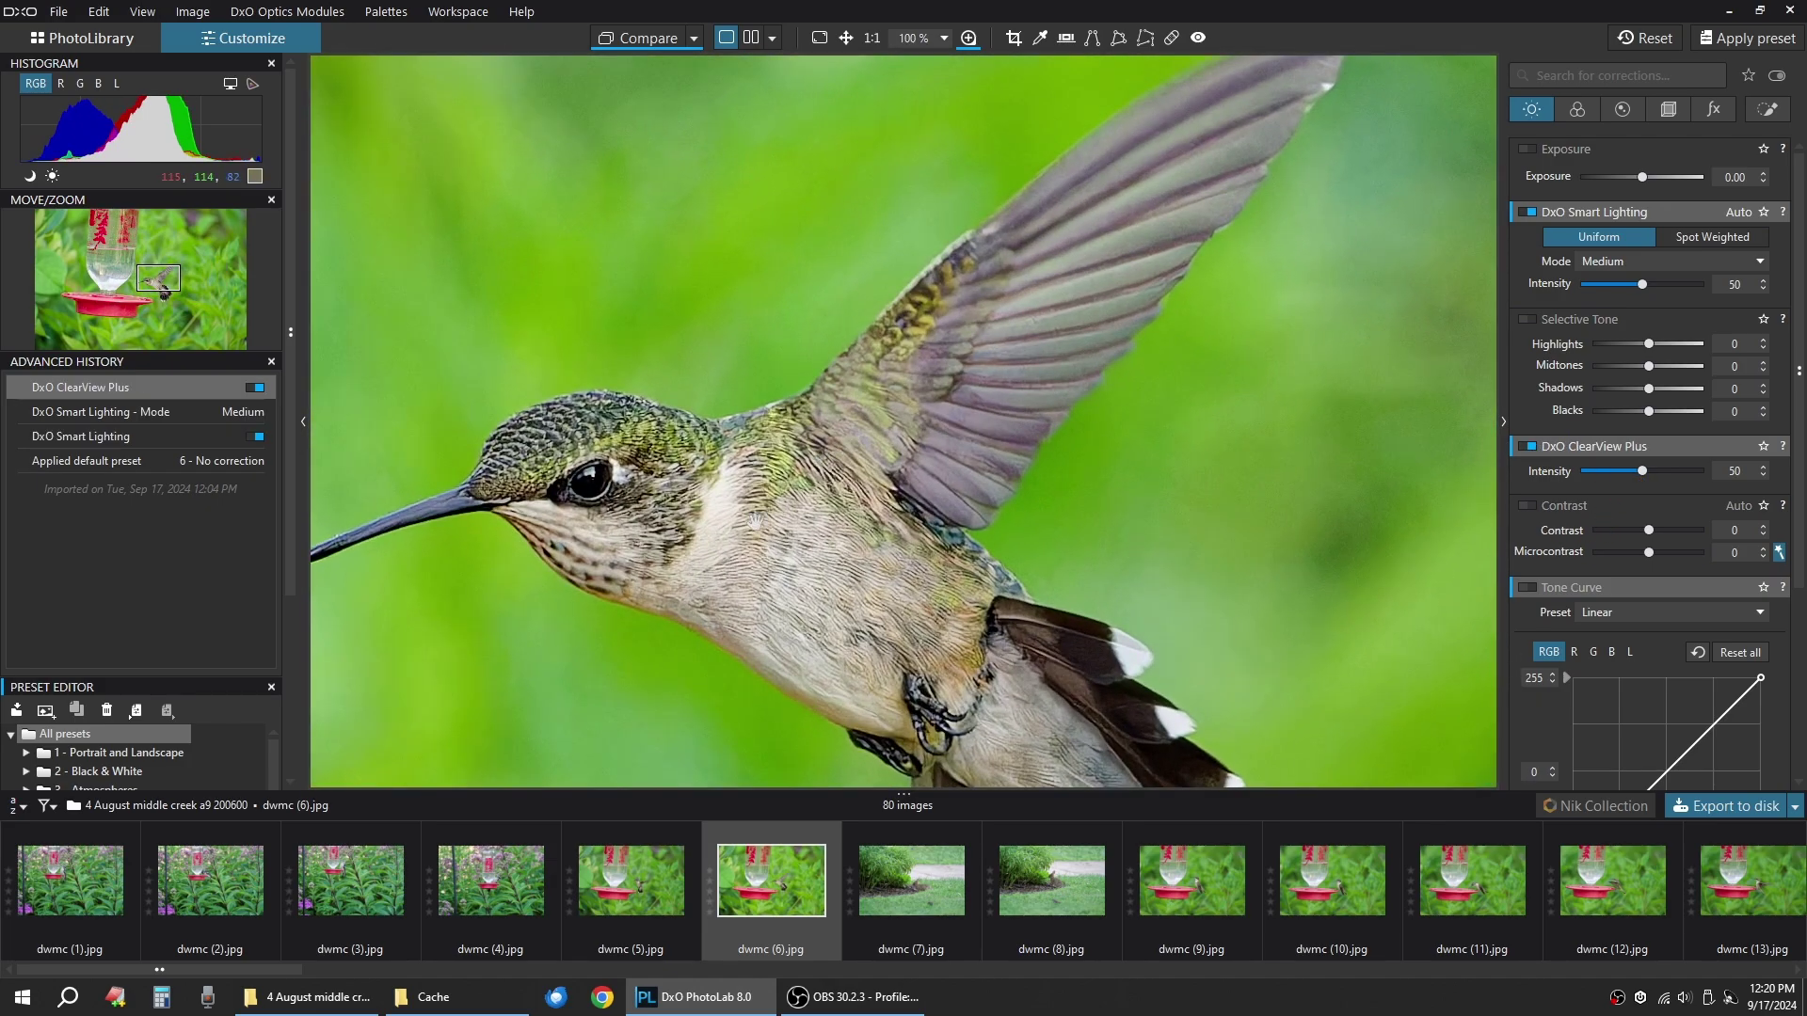
left_click_drag(640, 523, 989, 454)
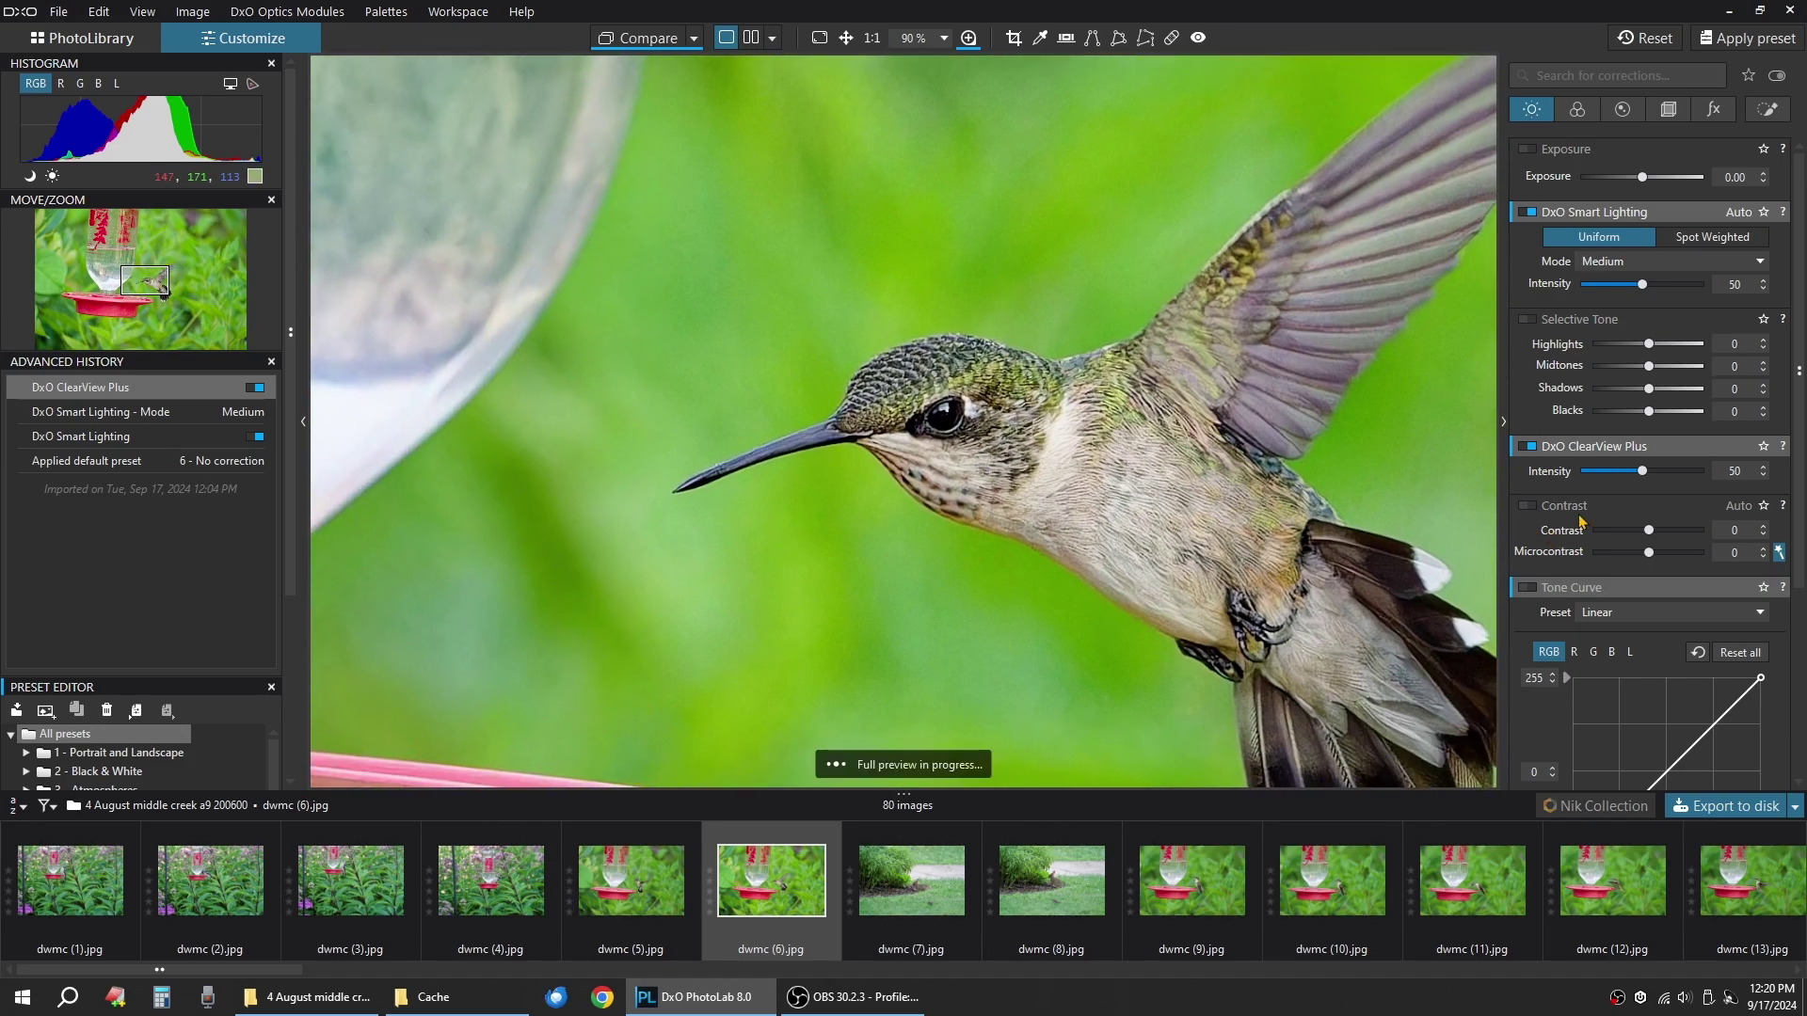
left_click_drag(1644, 478, 1625, 478)
left_click(1763, 467)
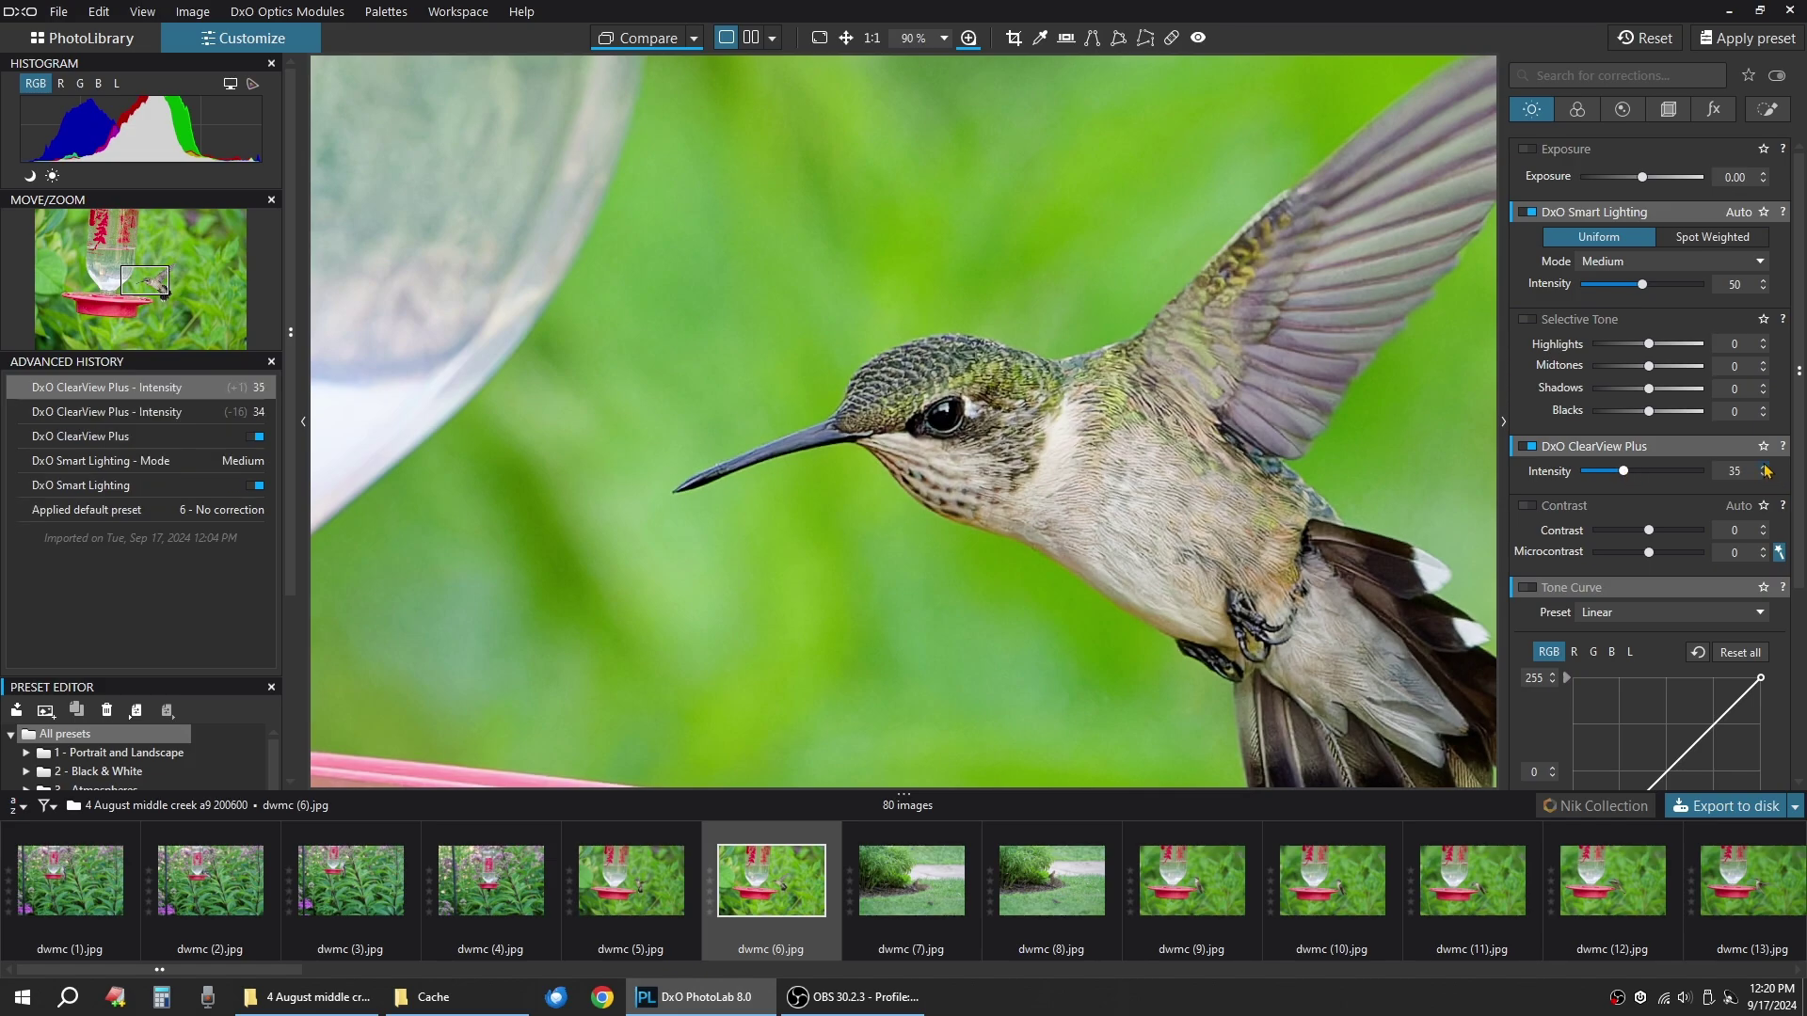
left_click(871, 38)
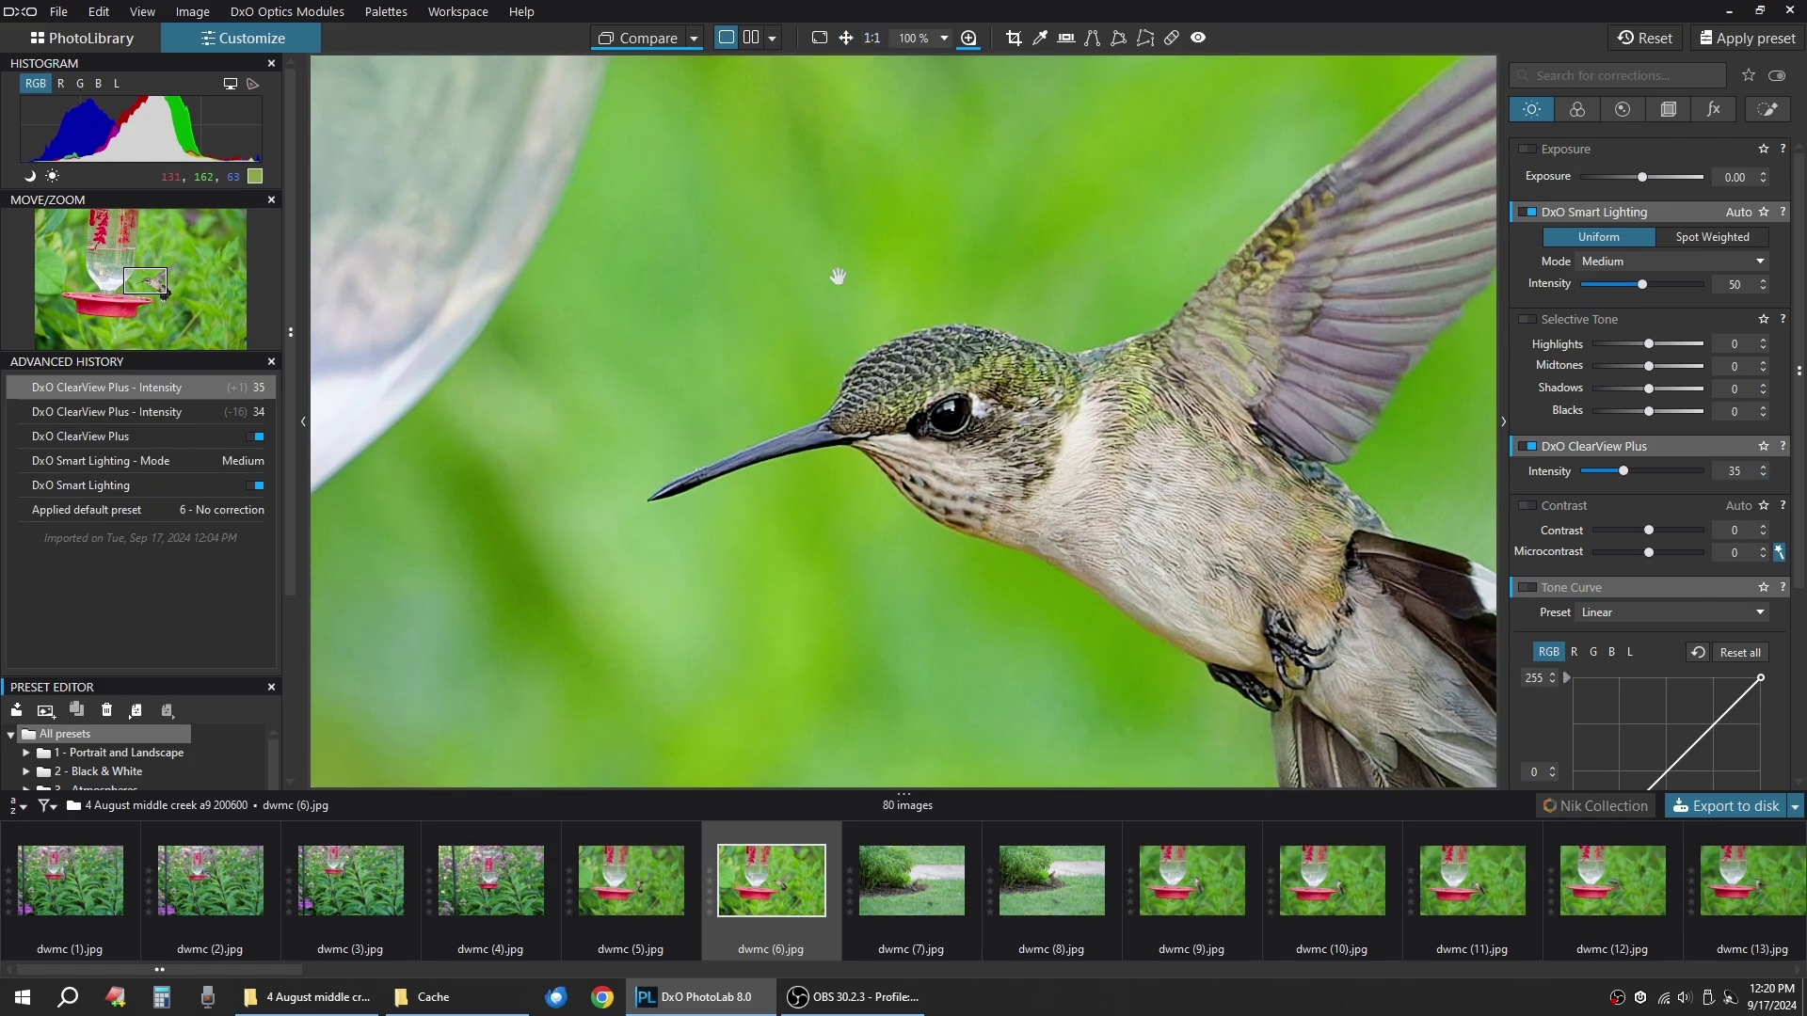
left_click(846, 37)
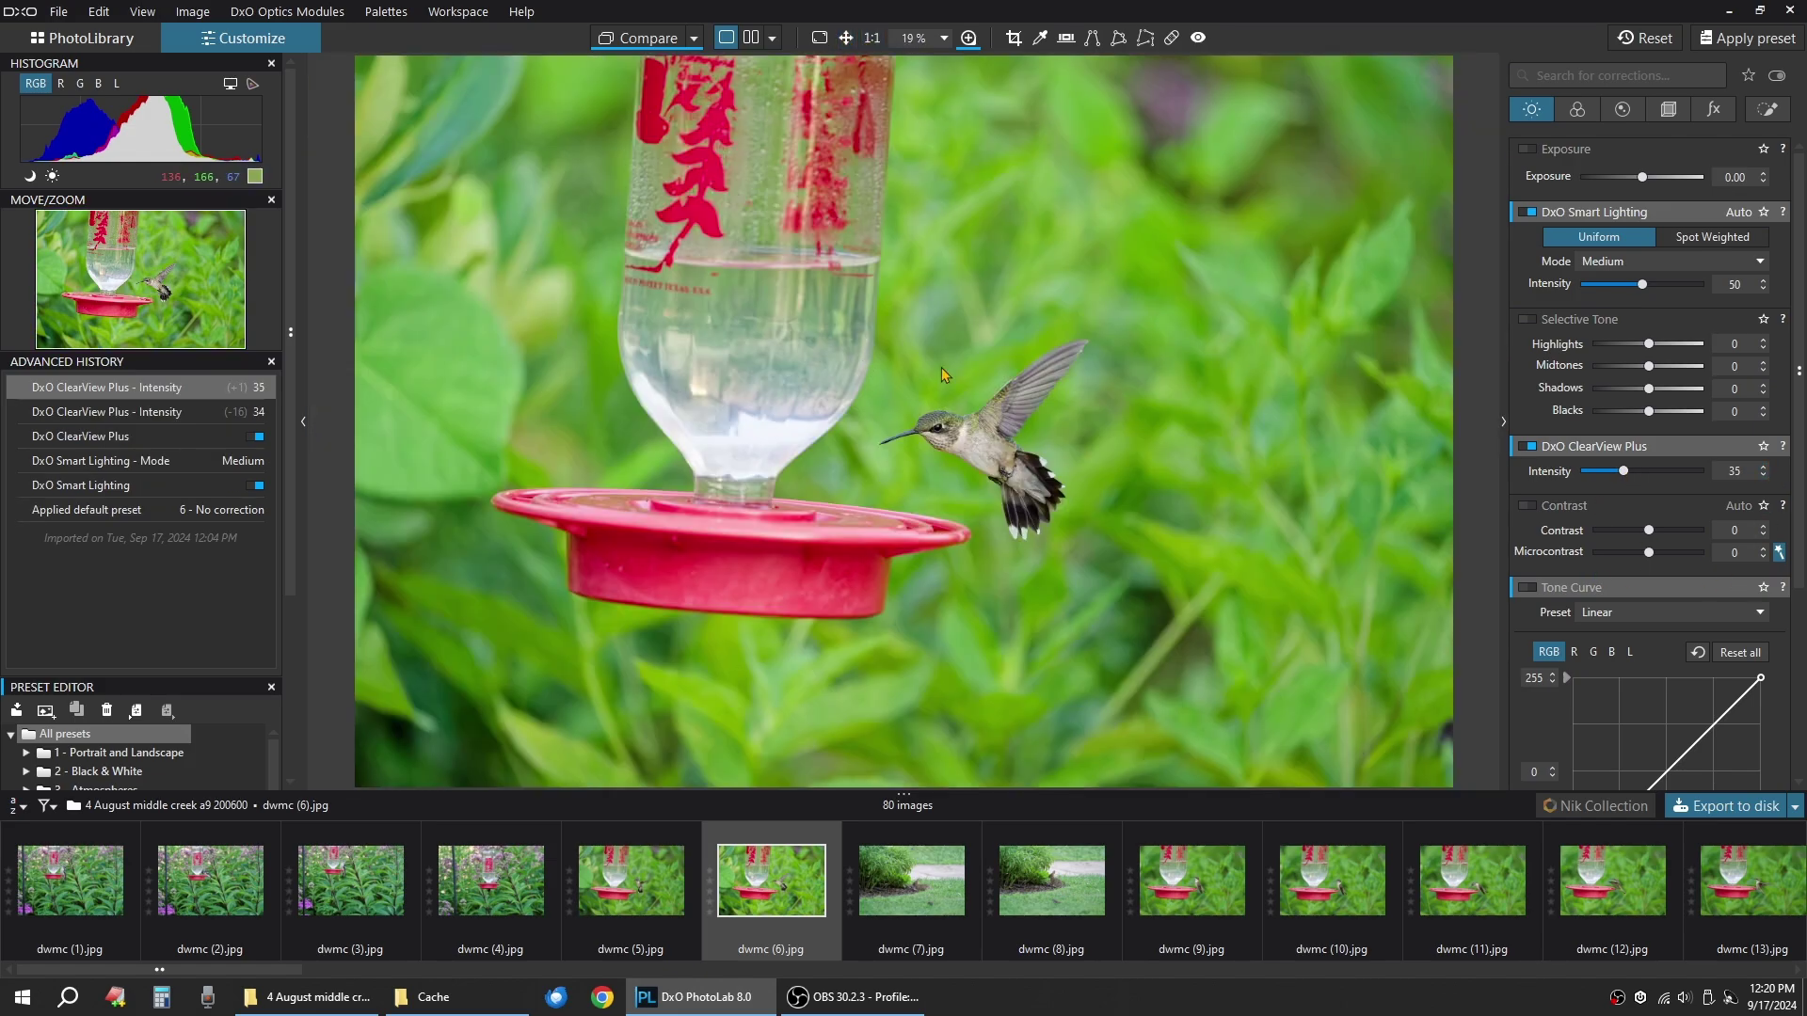
Try the side-by-side comparison, then return to a single enlarged photo view.
left_click(751, 38)
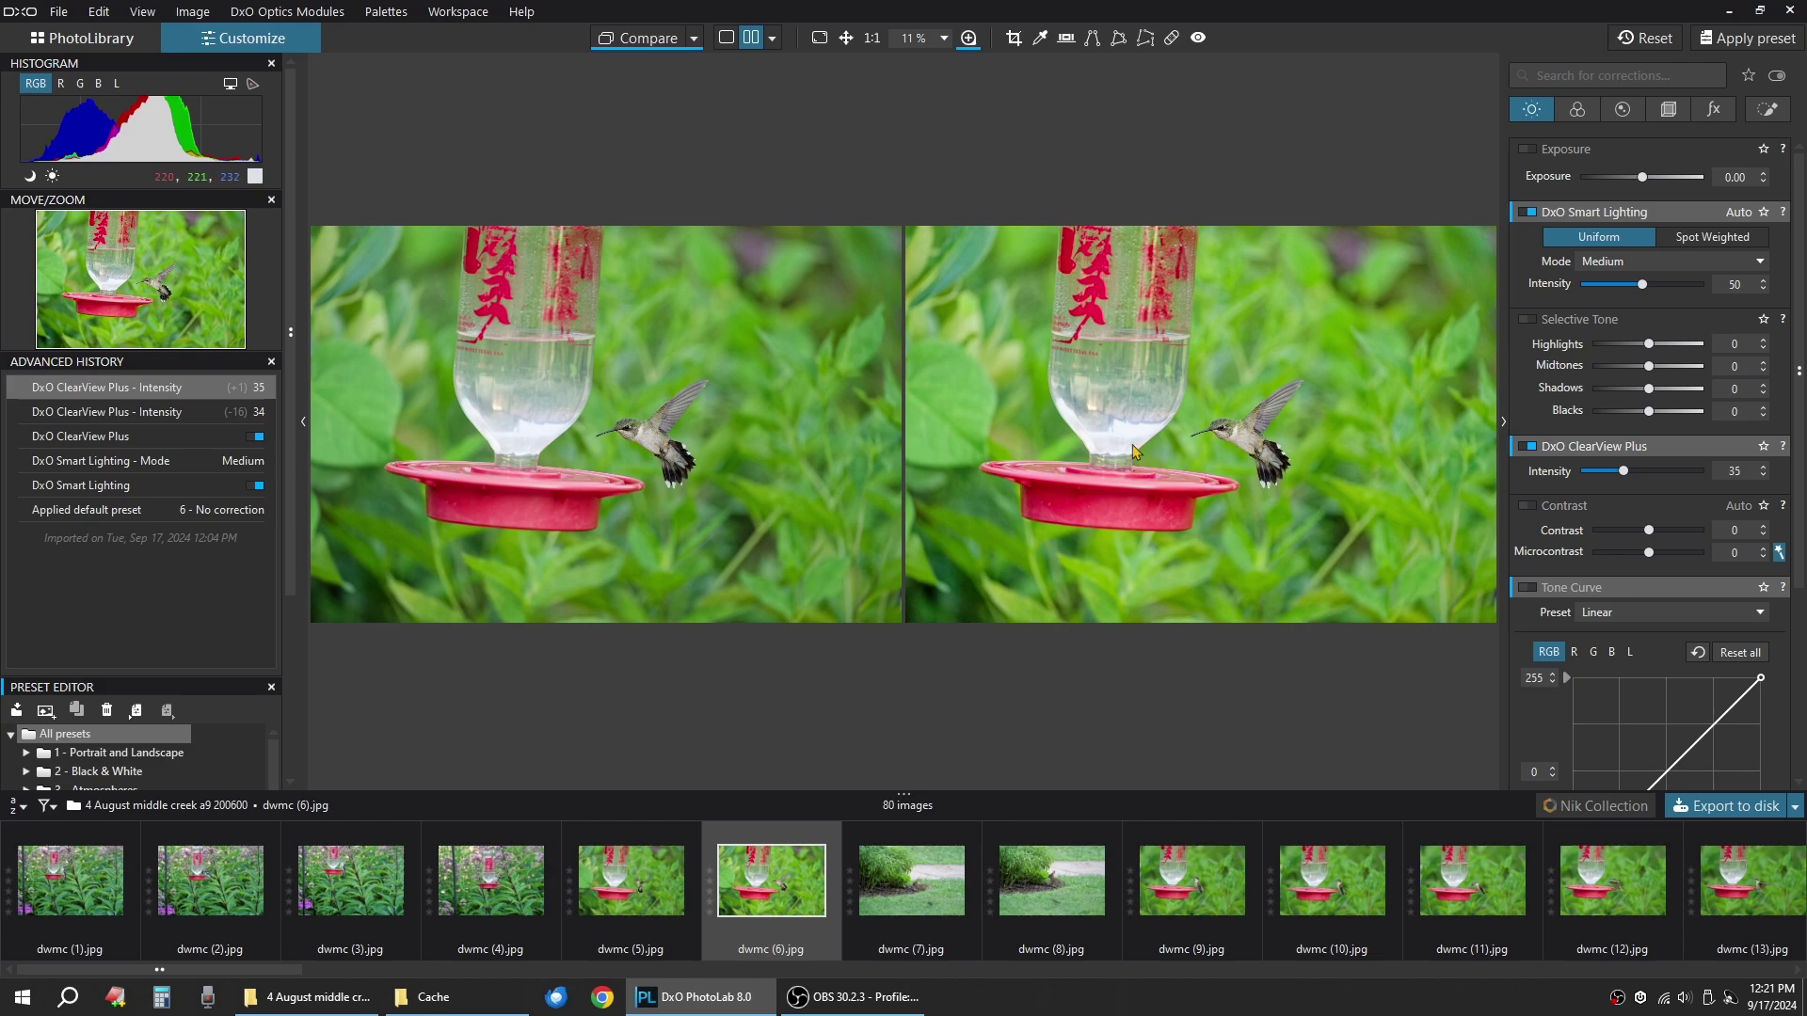
left_click(726, 39)
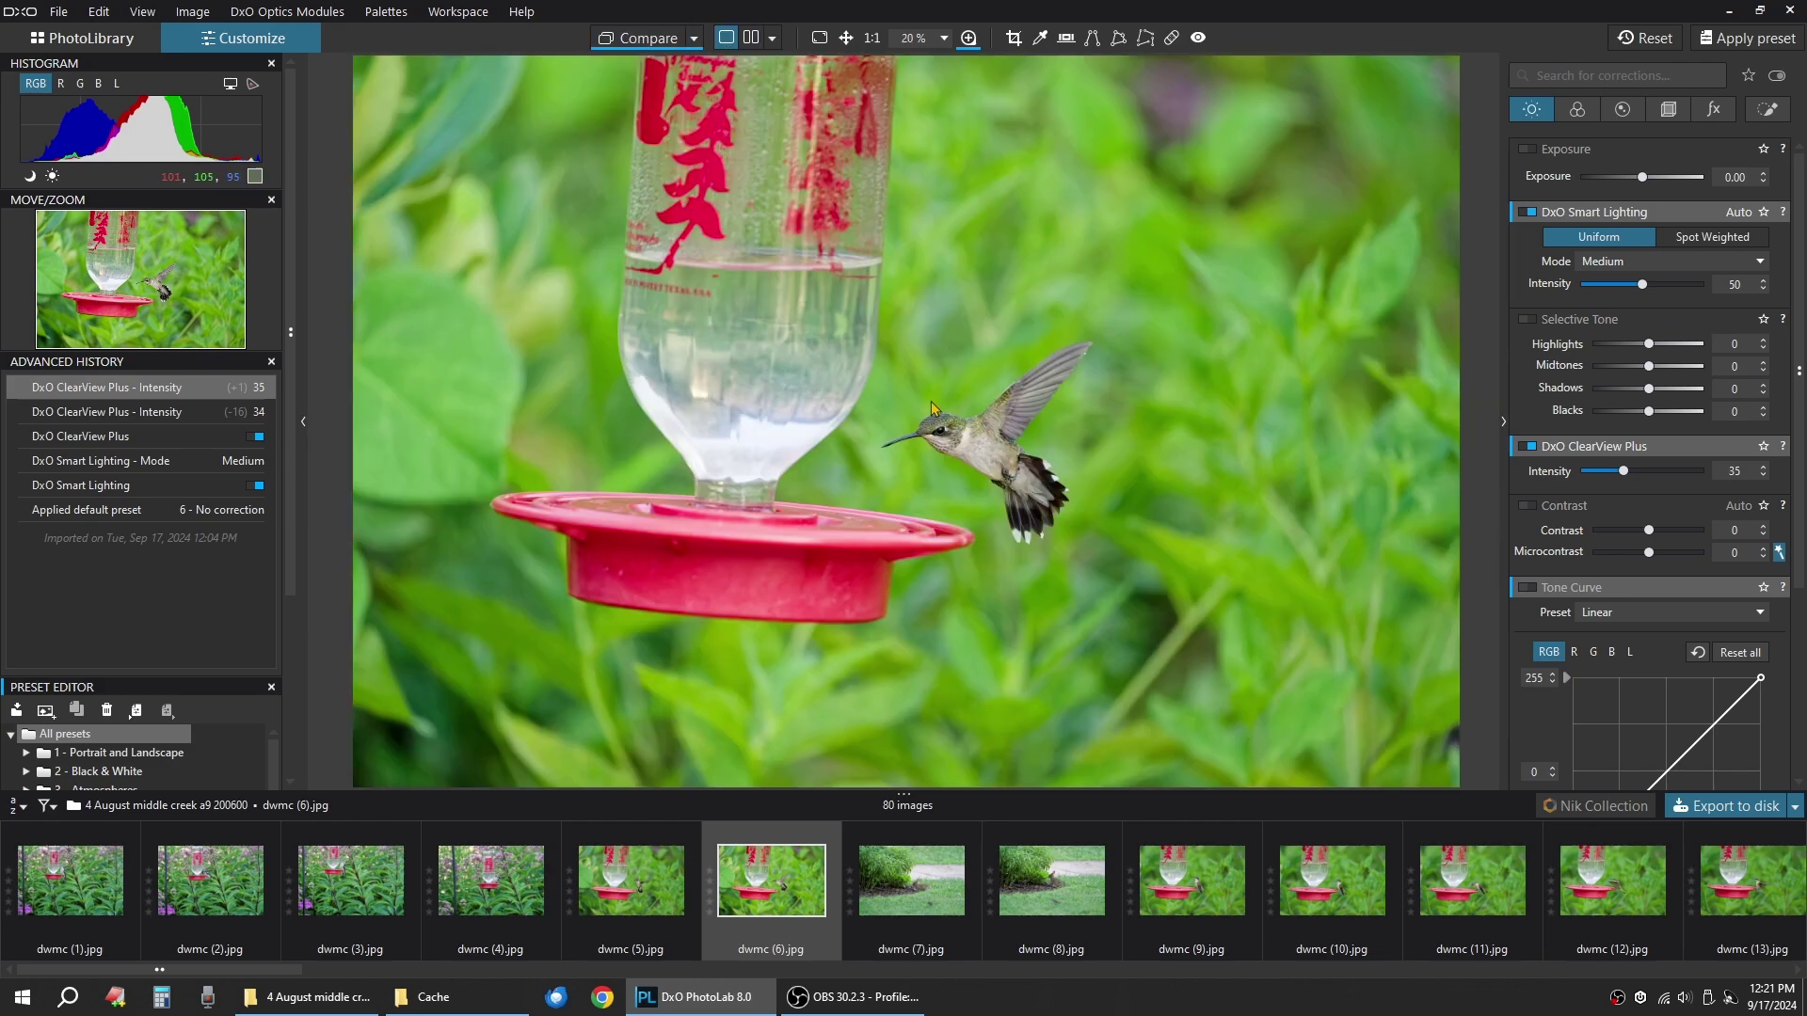
scroll(932, 408, "up", 3)
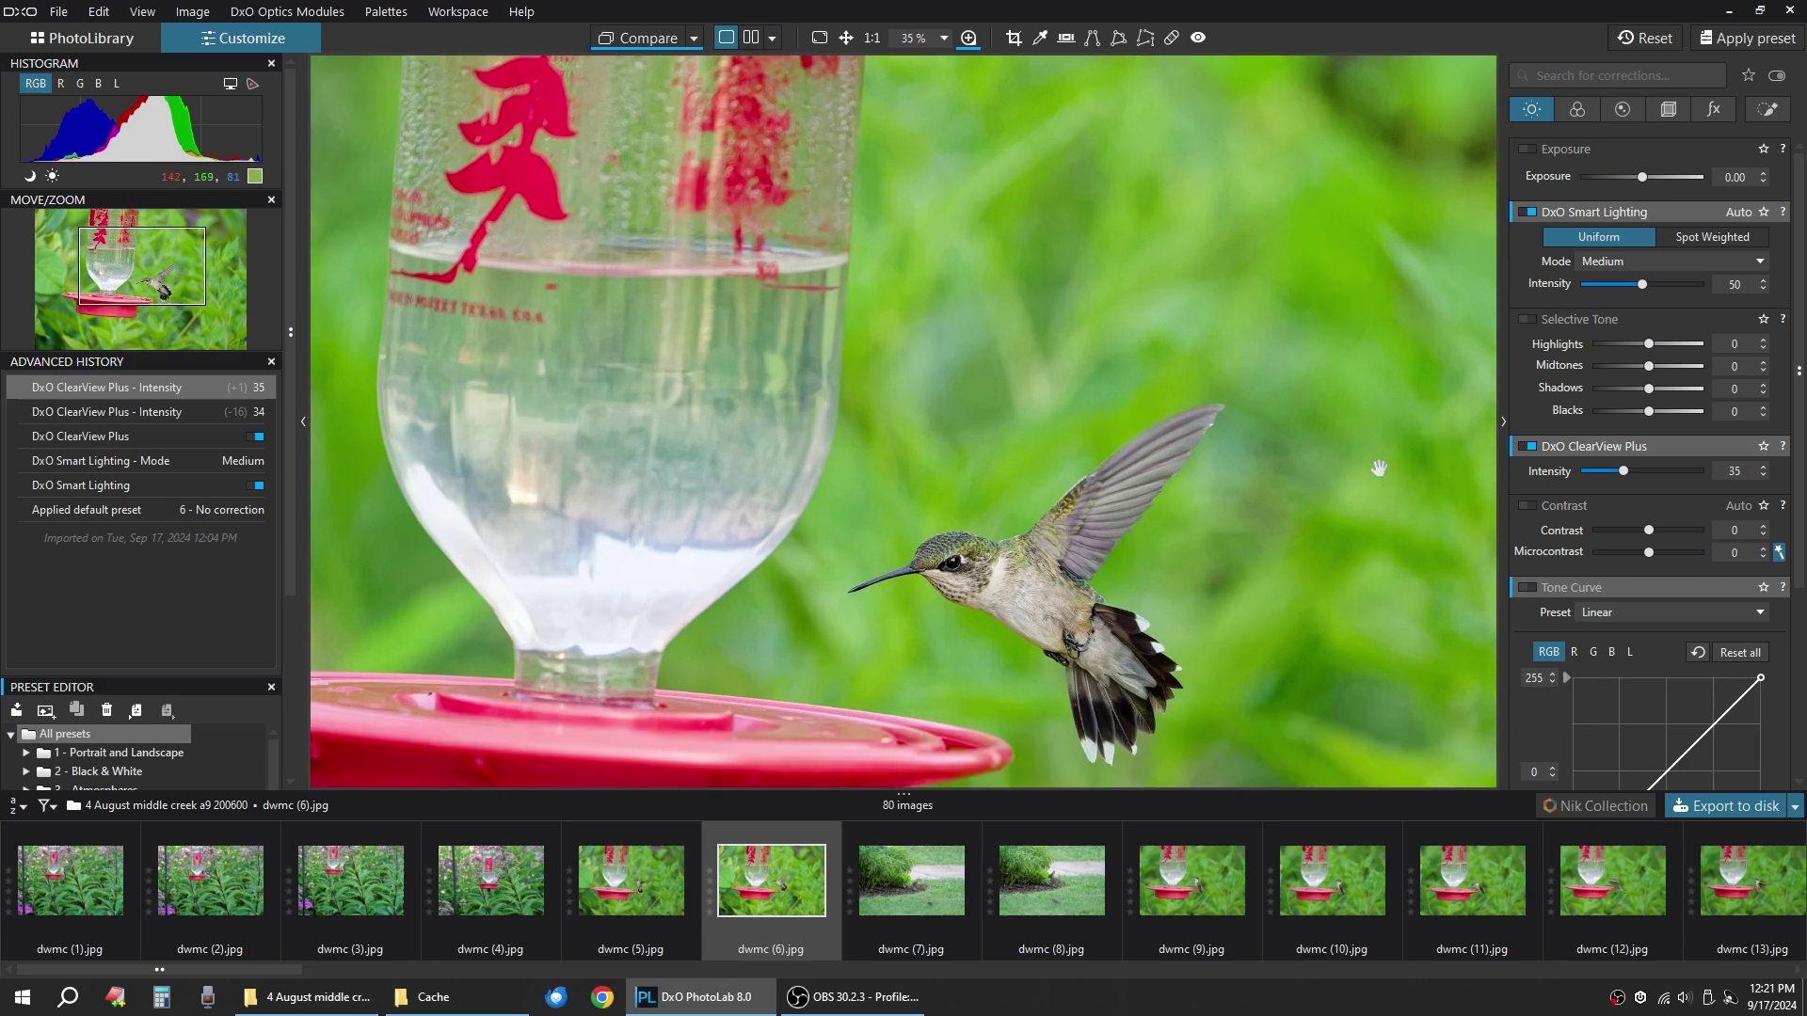
scroll(1546, 543, "down", 3)
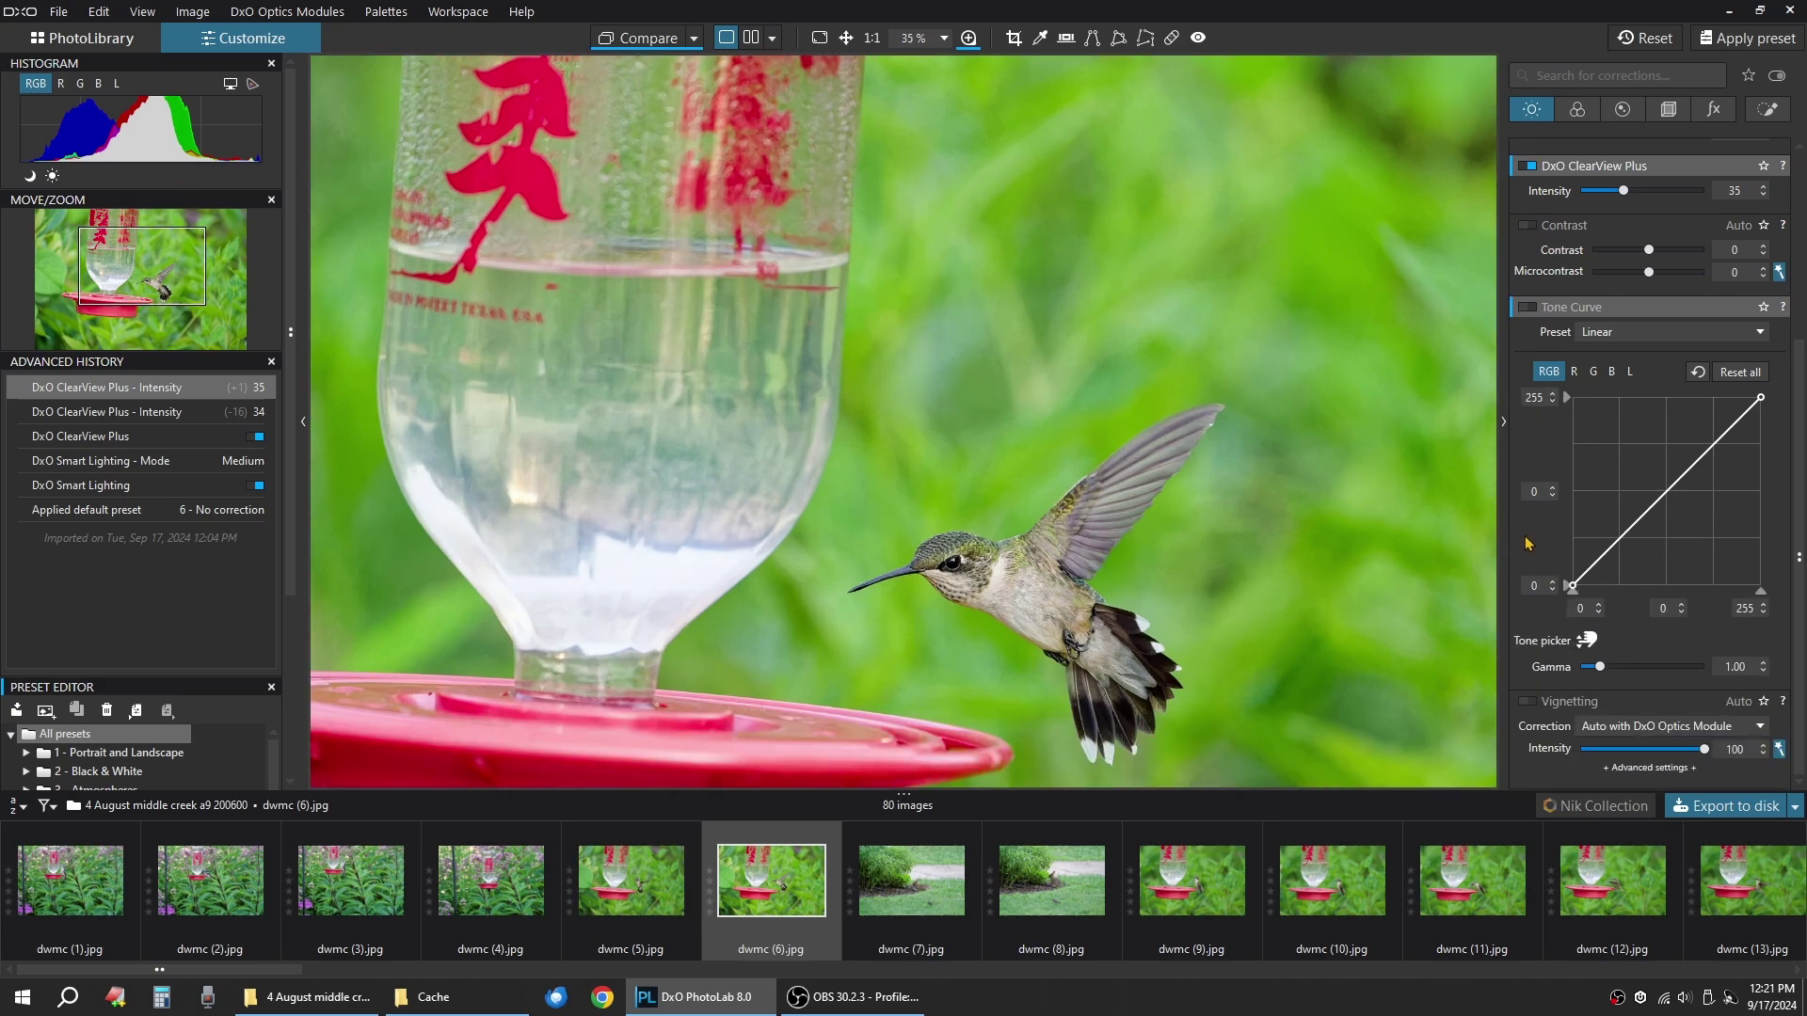
scroll(1526, 544, "up", 3)
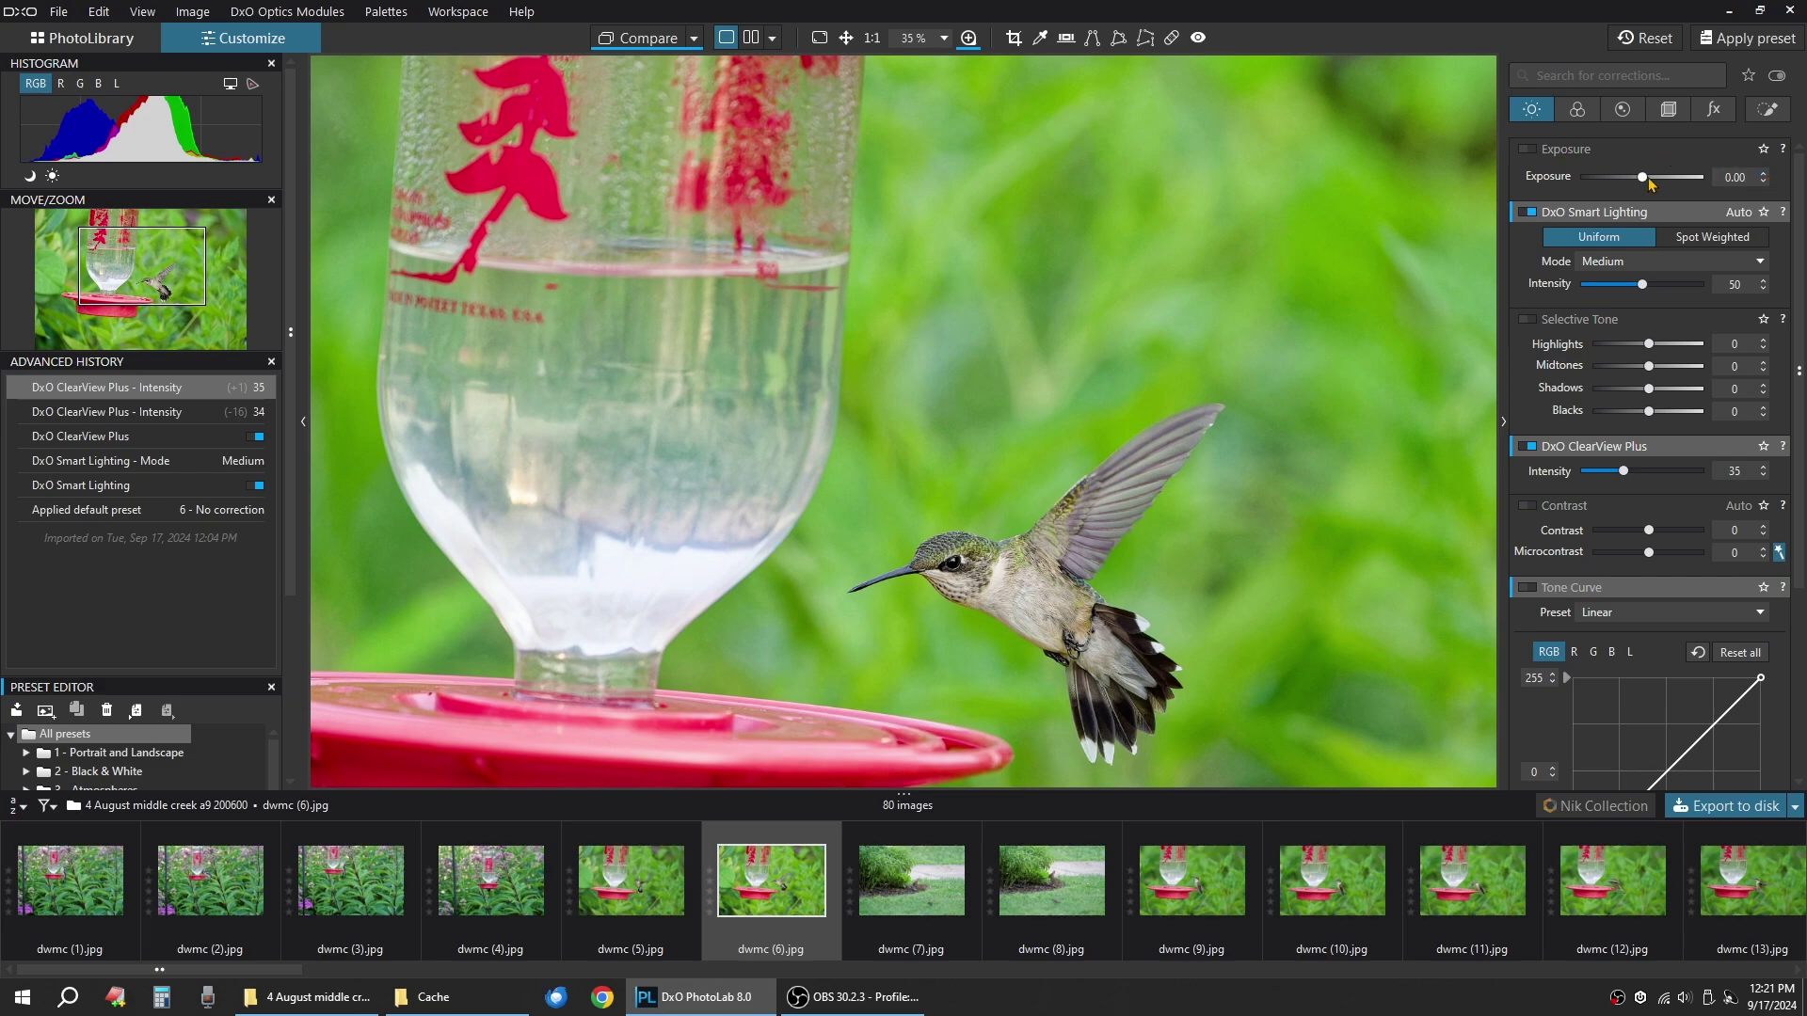
Enable the Exposure correction and raise it to +0.25.
left_click(1528, 150)
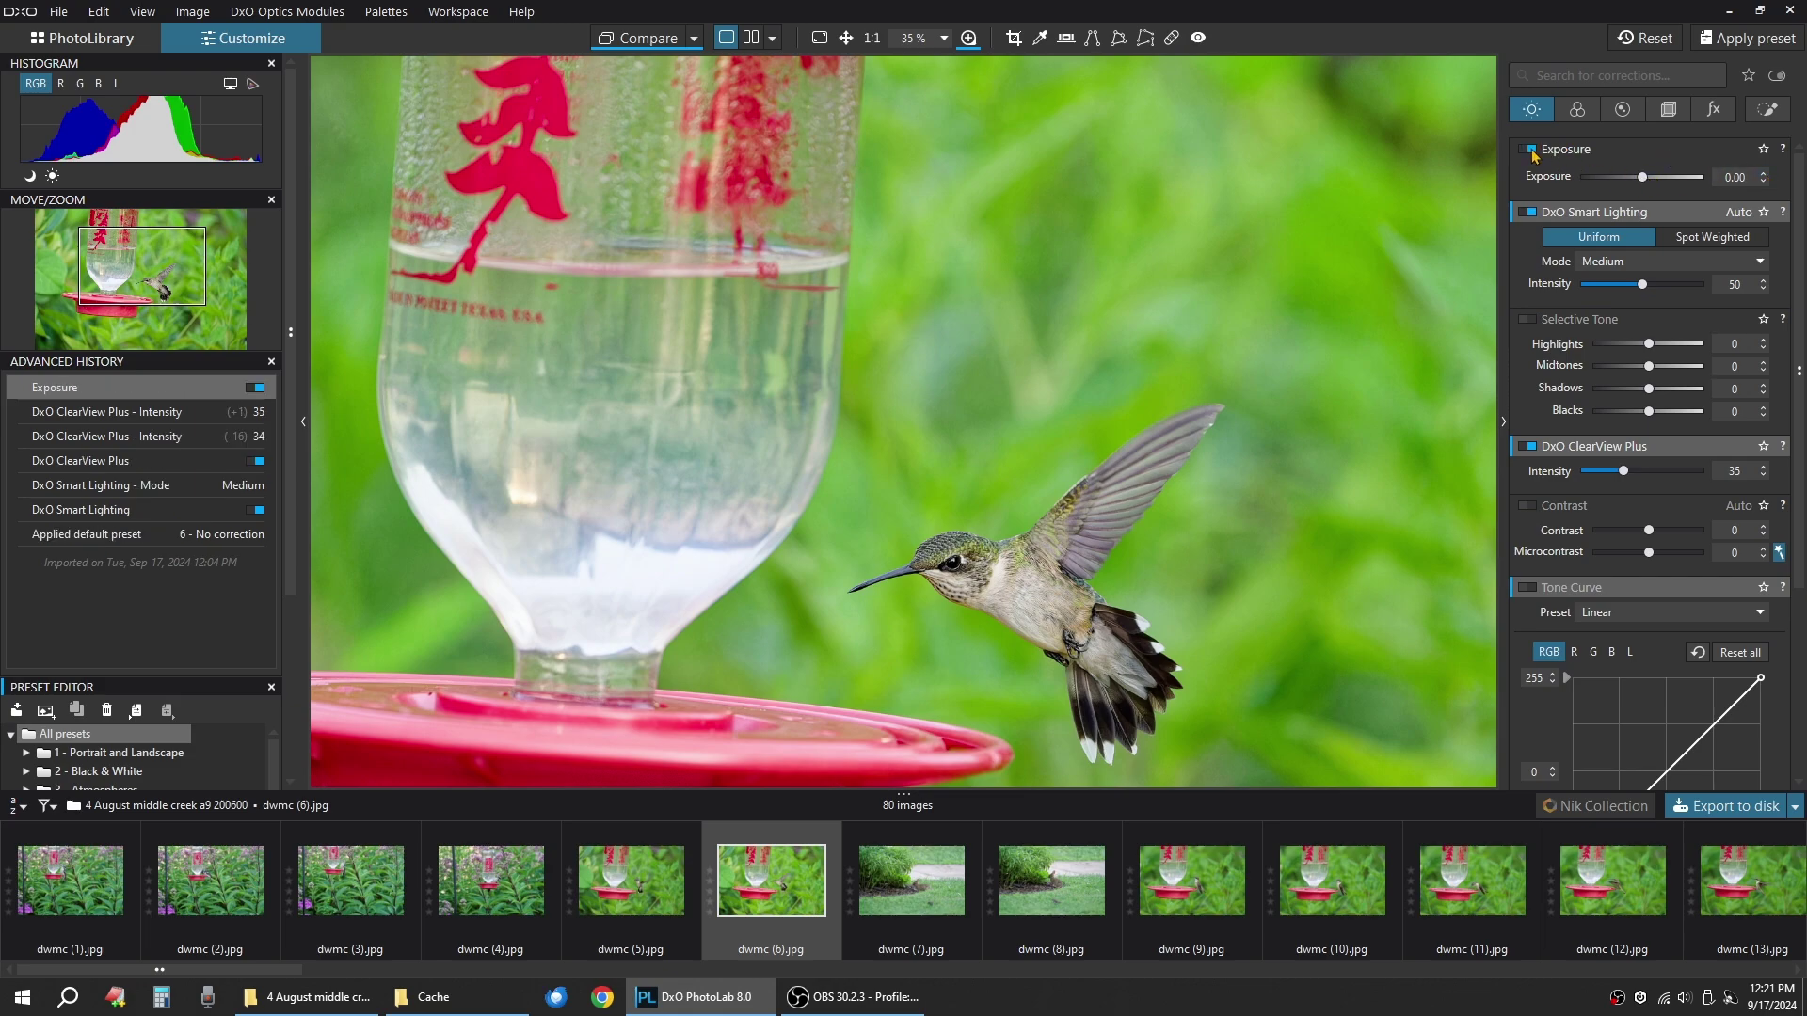
left_click(1763, 174)
left_click(1763, 174)
left_click(1763, 174)
left_click(1763, 175)
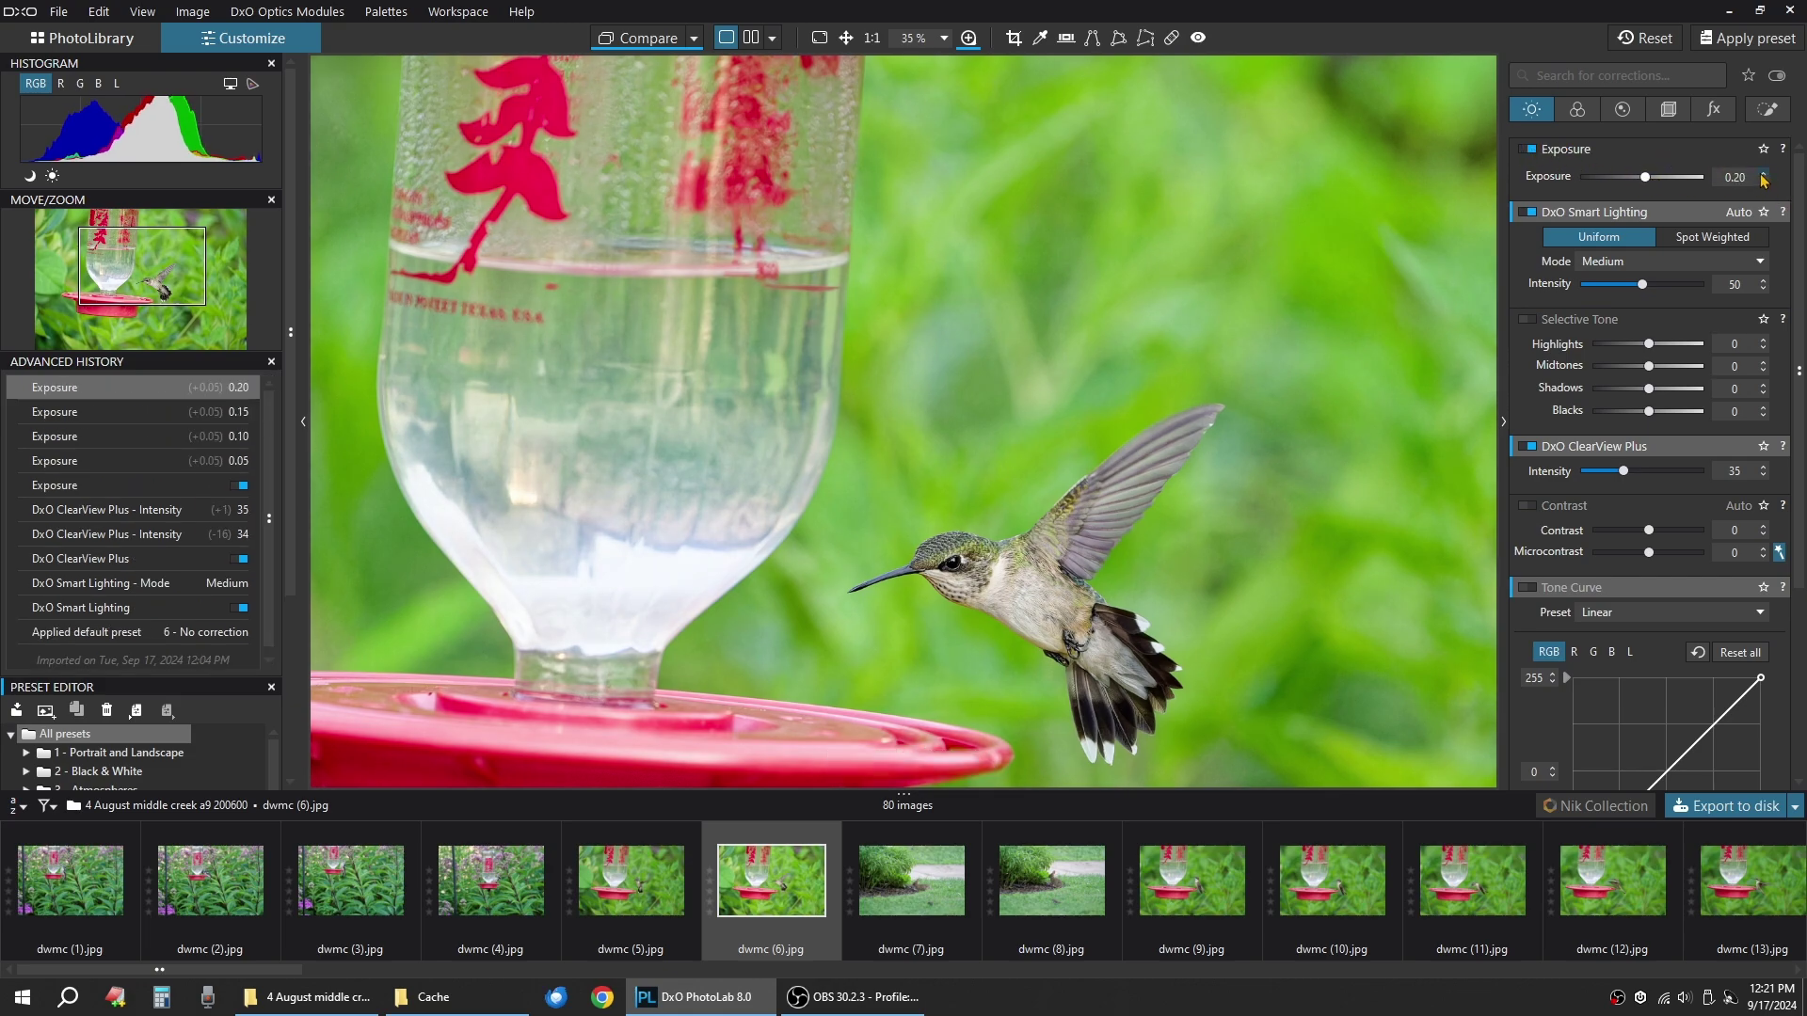
left_click(1763, 175)
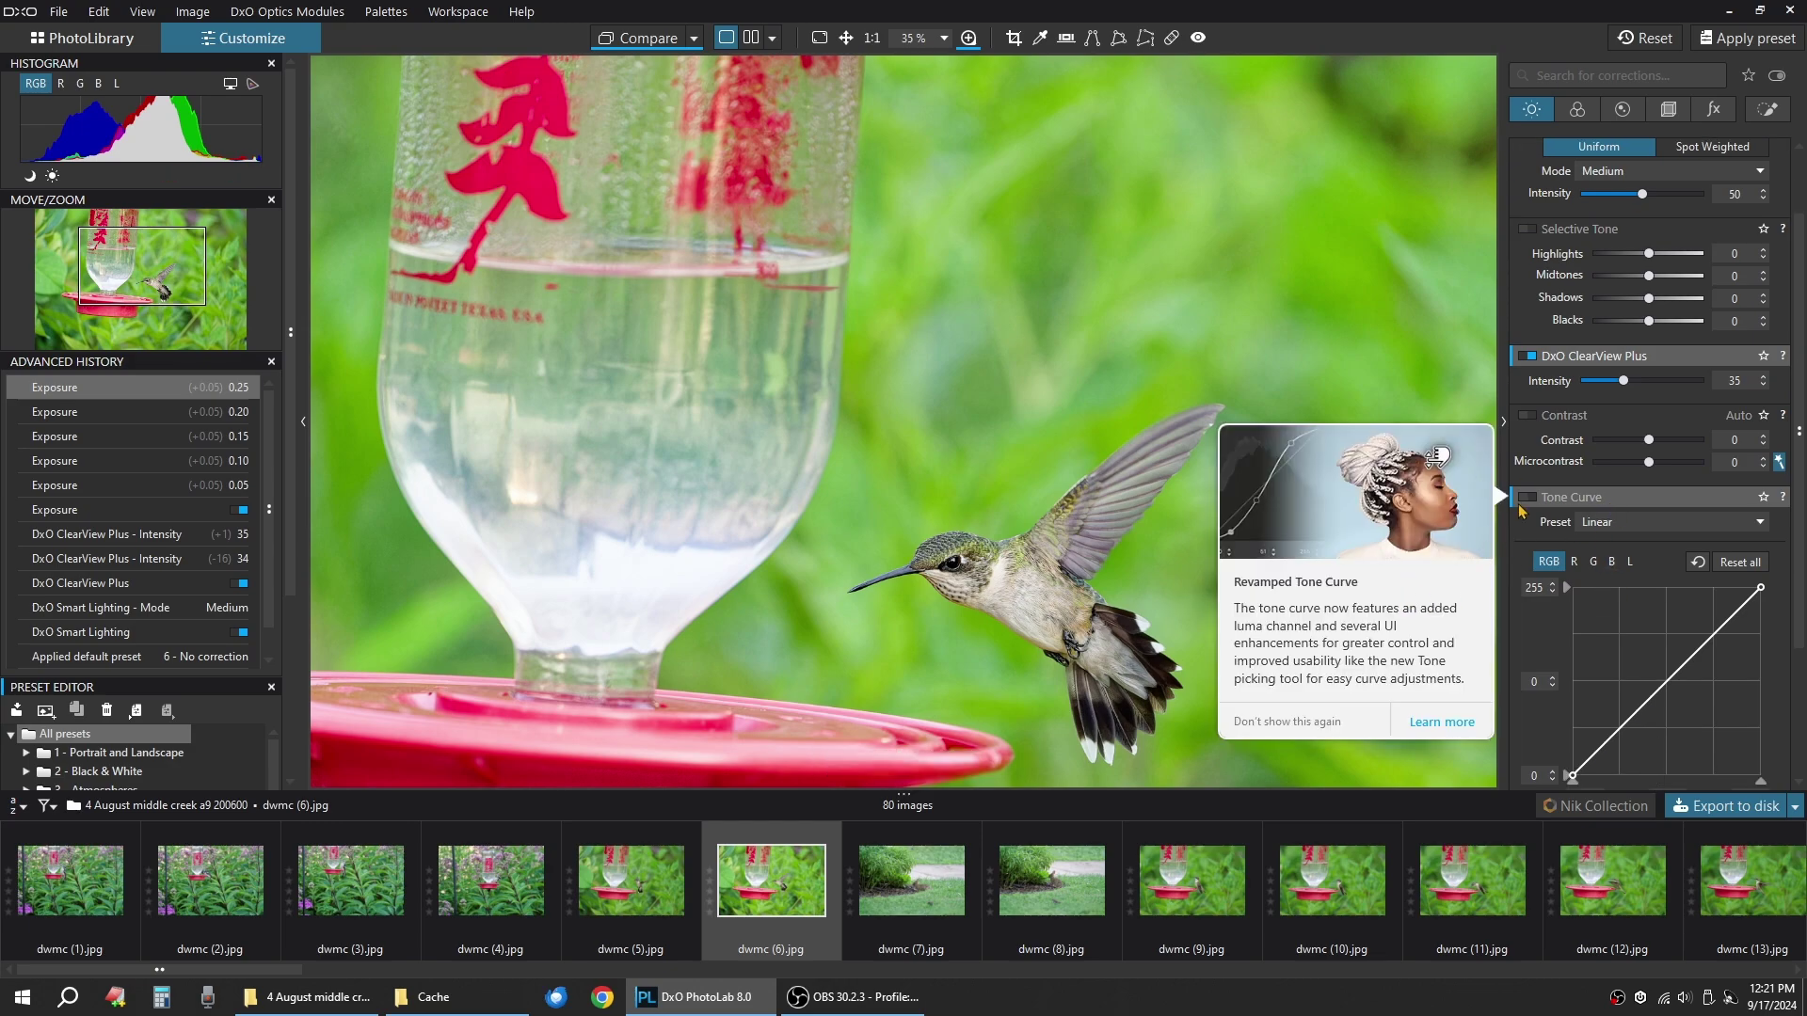
scroll(1523, 546, "down", 2)
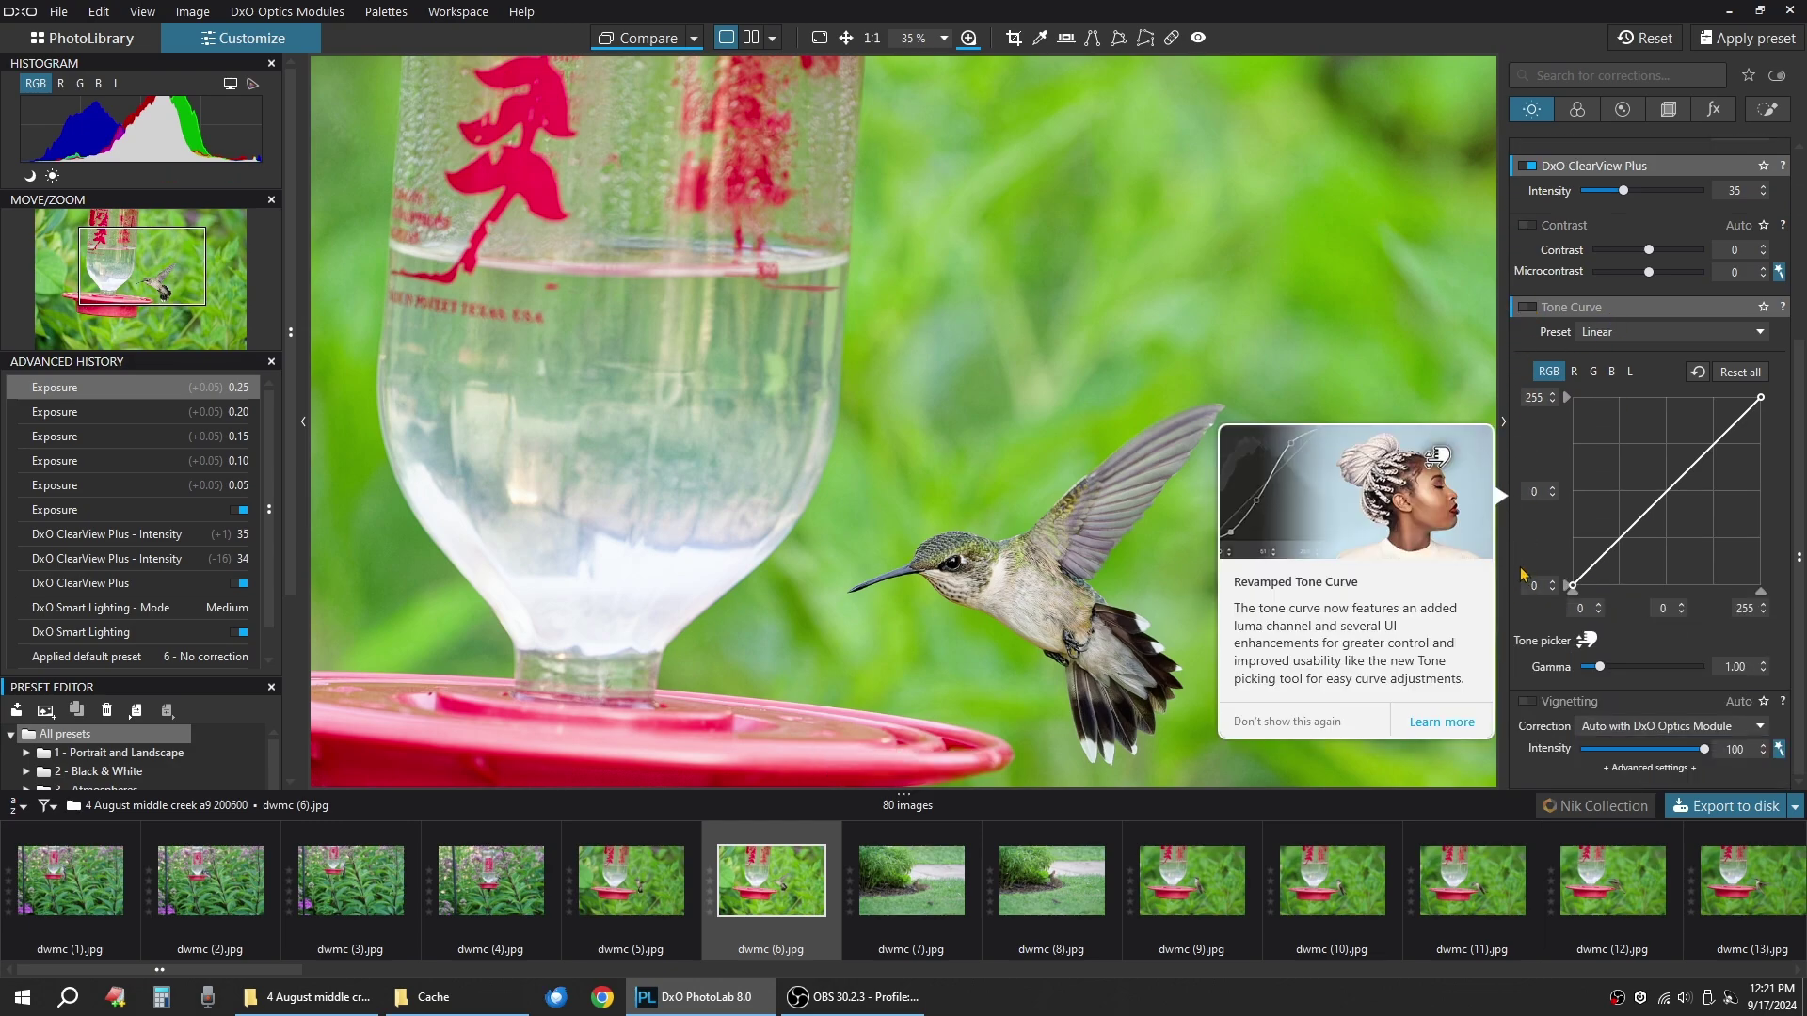
scroll(1522, 574, "up", 3)
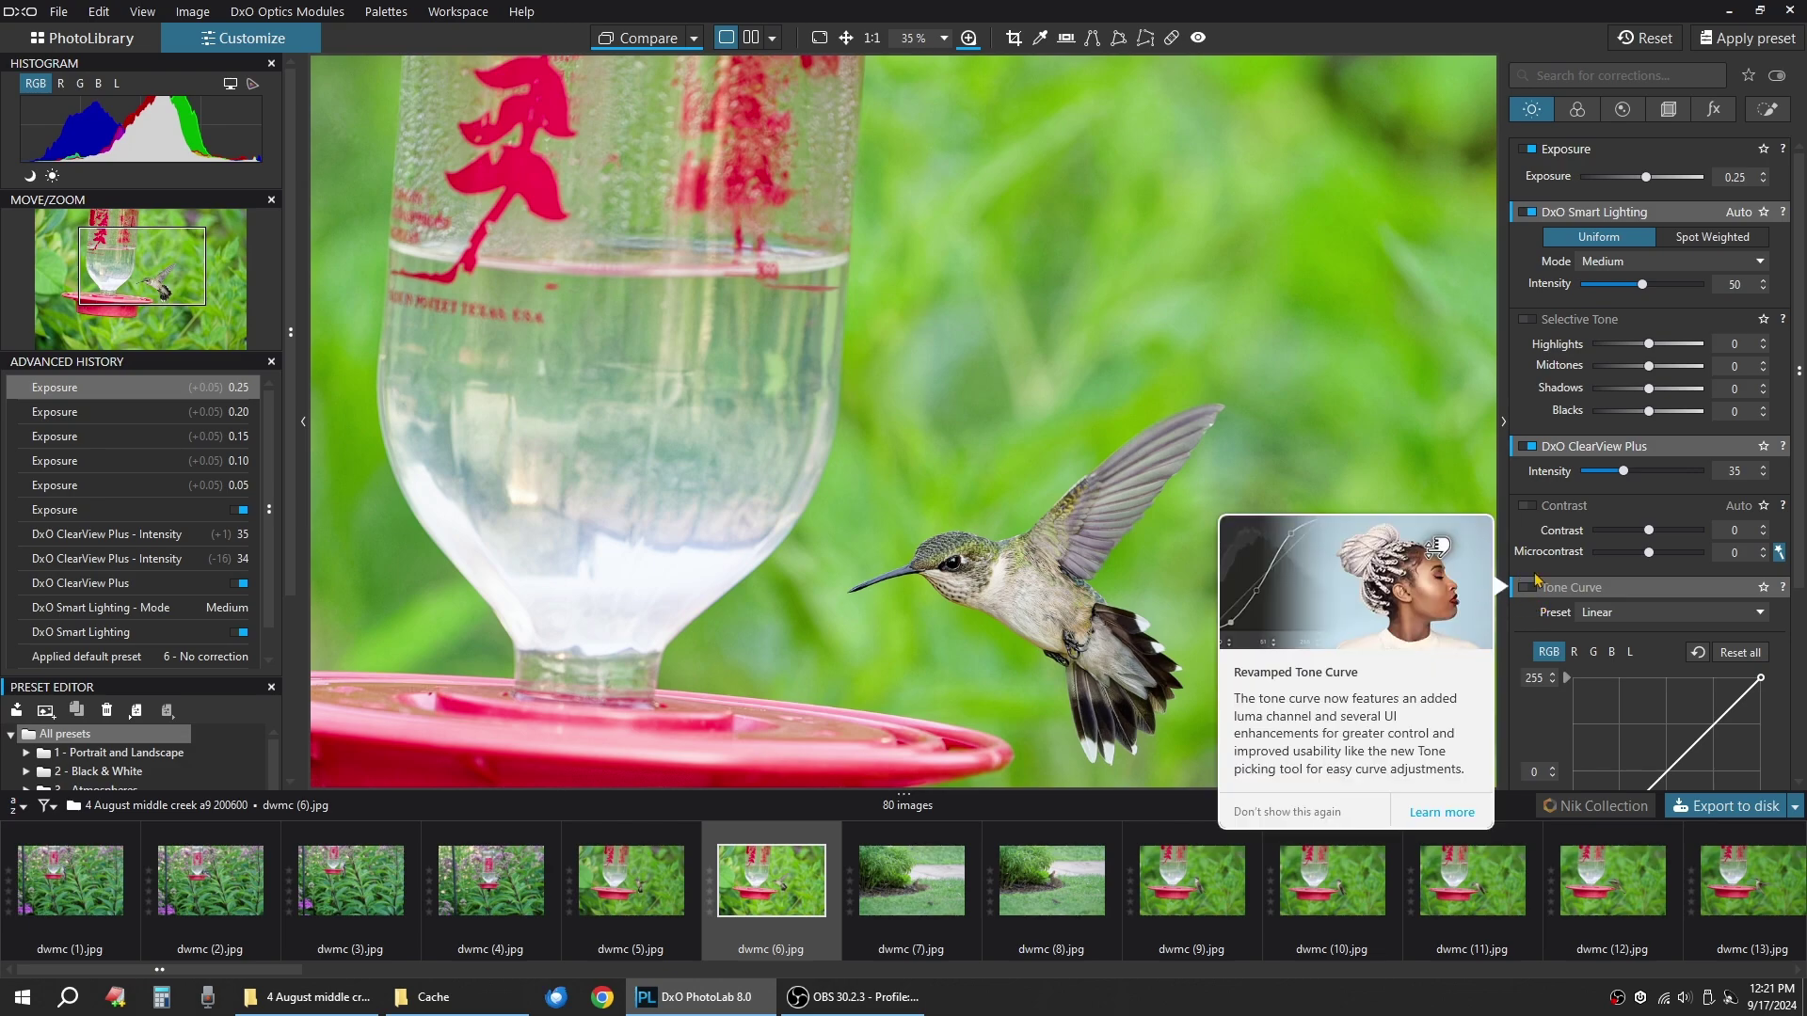
Show the Color corrections, scrolling past HSL and Channel Mixer down to Soft Proofing.
left_click(1577, 111)
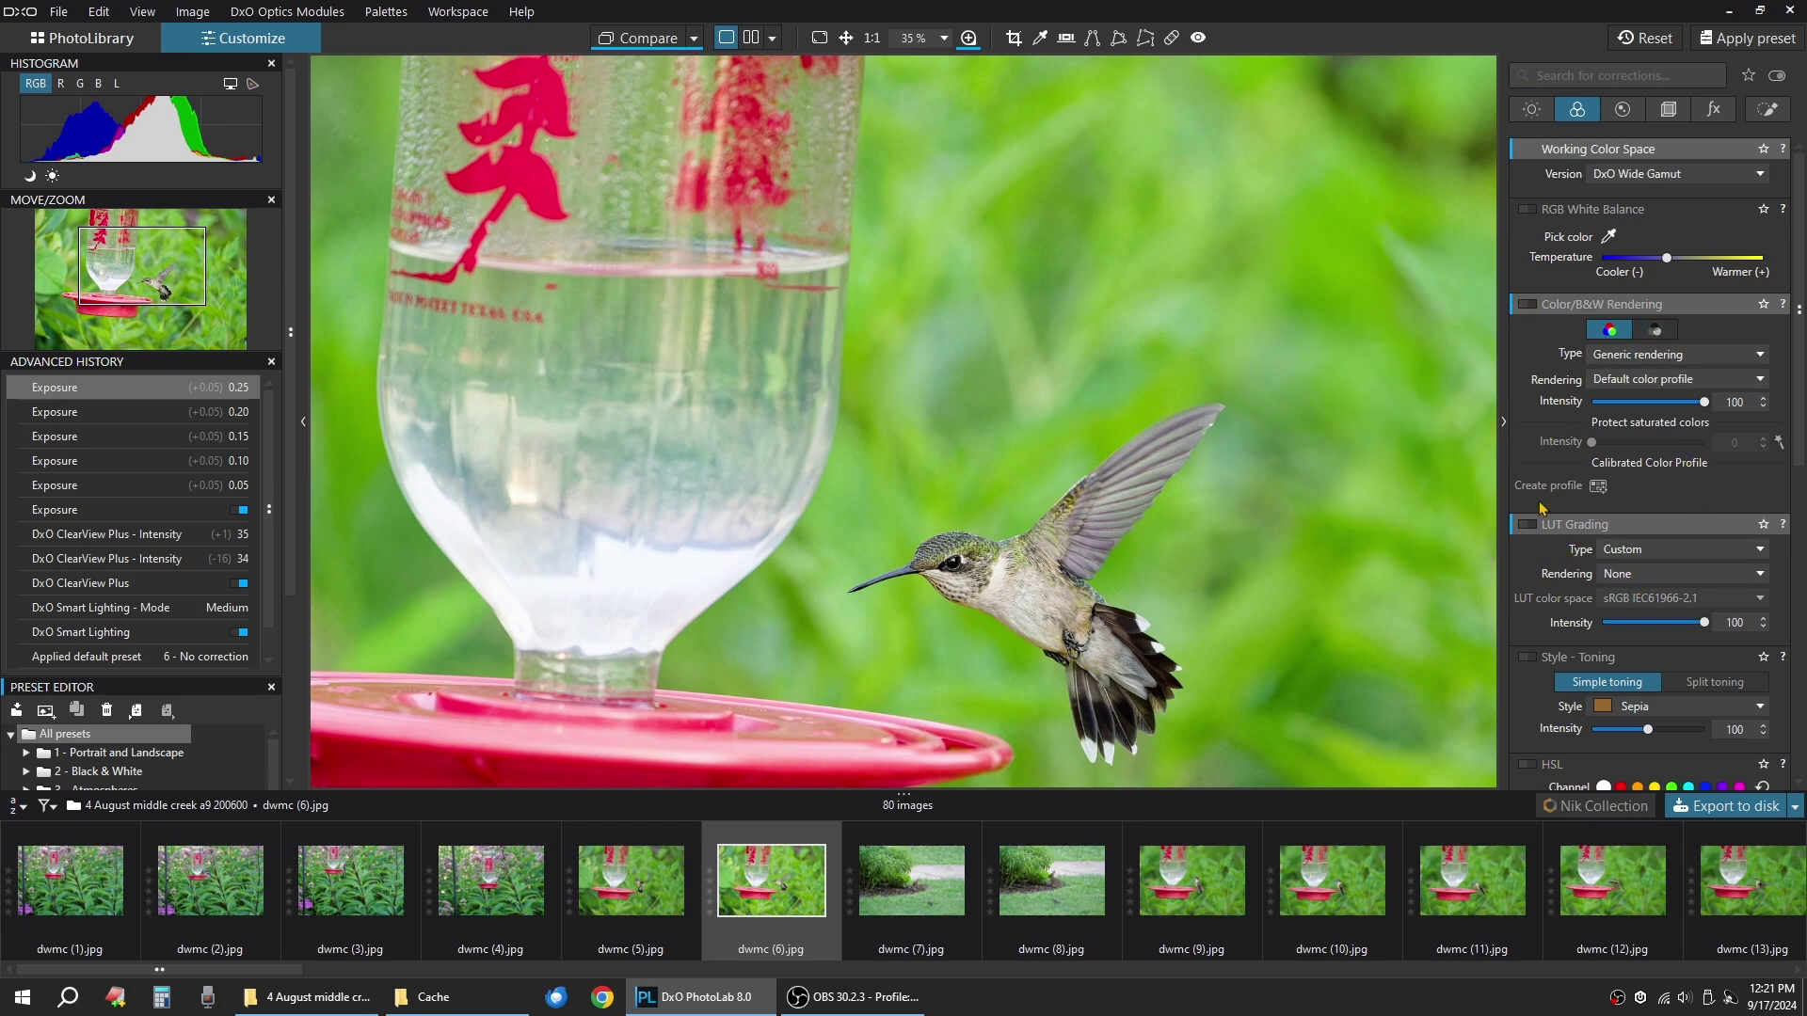
scroll(1706, 556, "down", 1)
scroll(1523, 510, "down", 7)
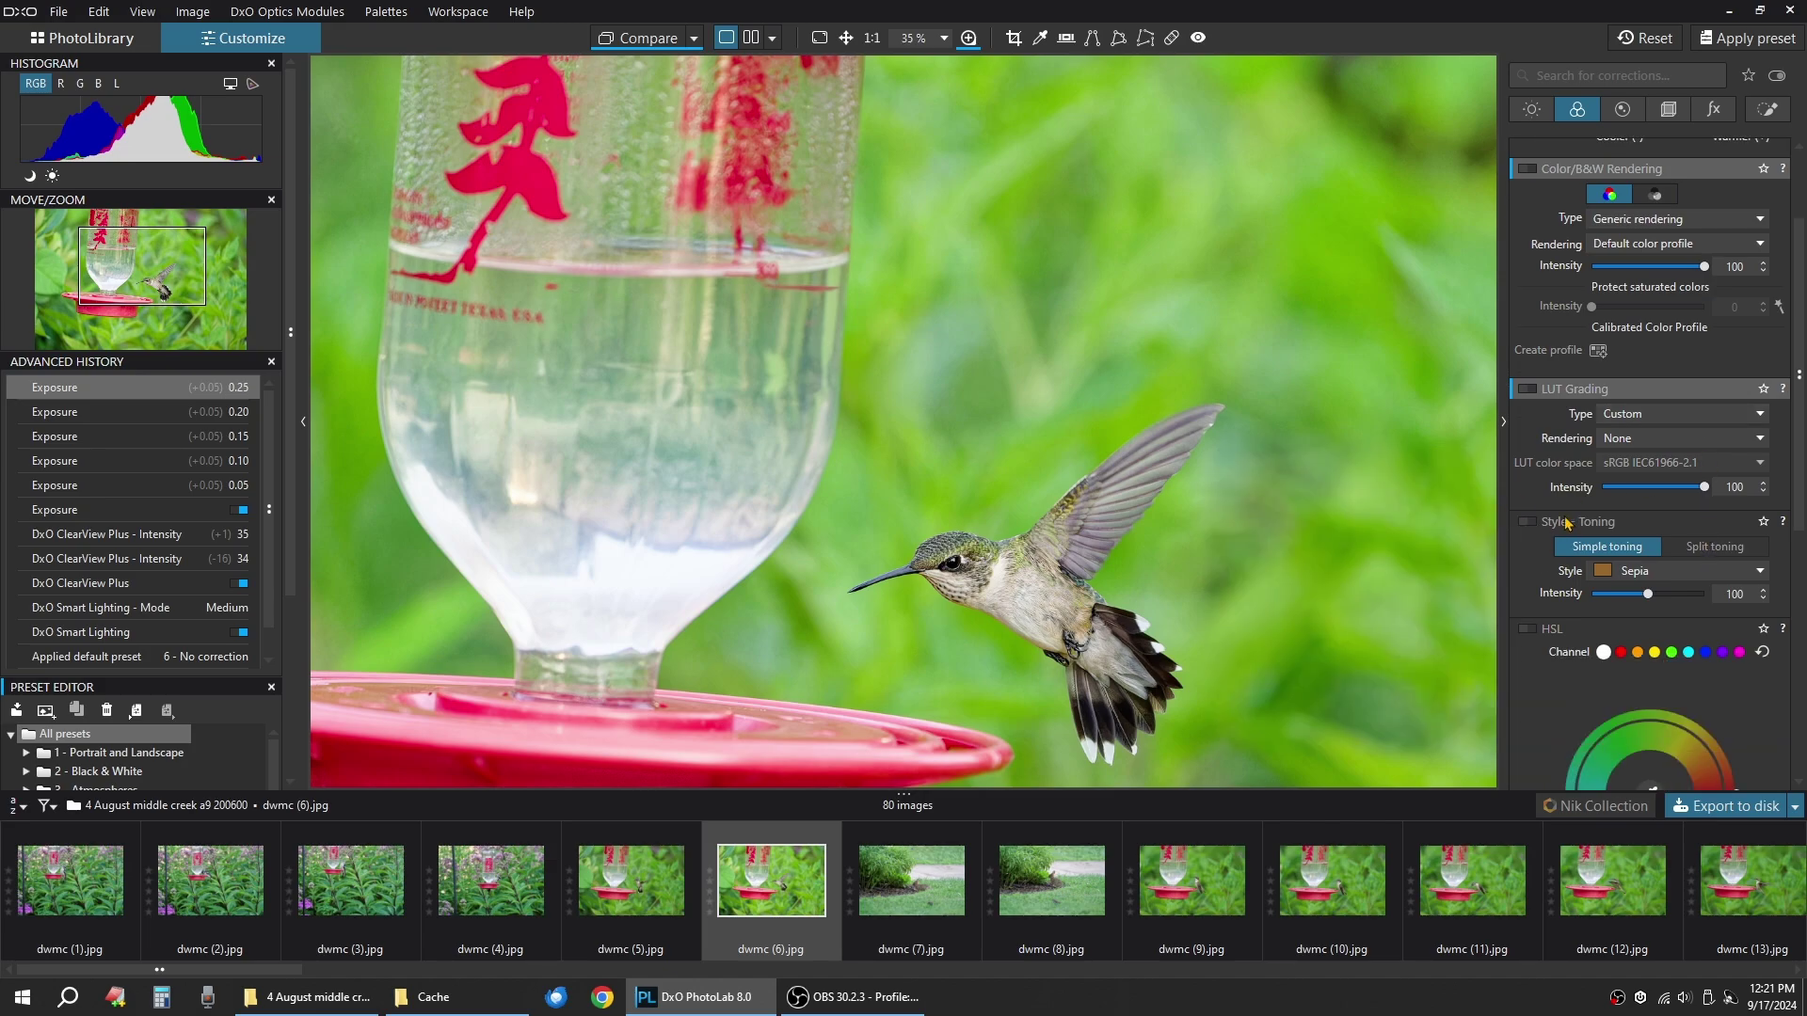
scroll(1541, 449, "down", 4)
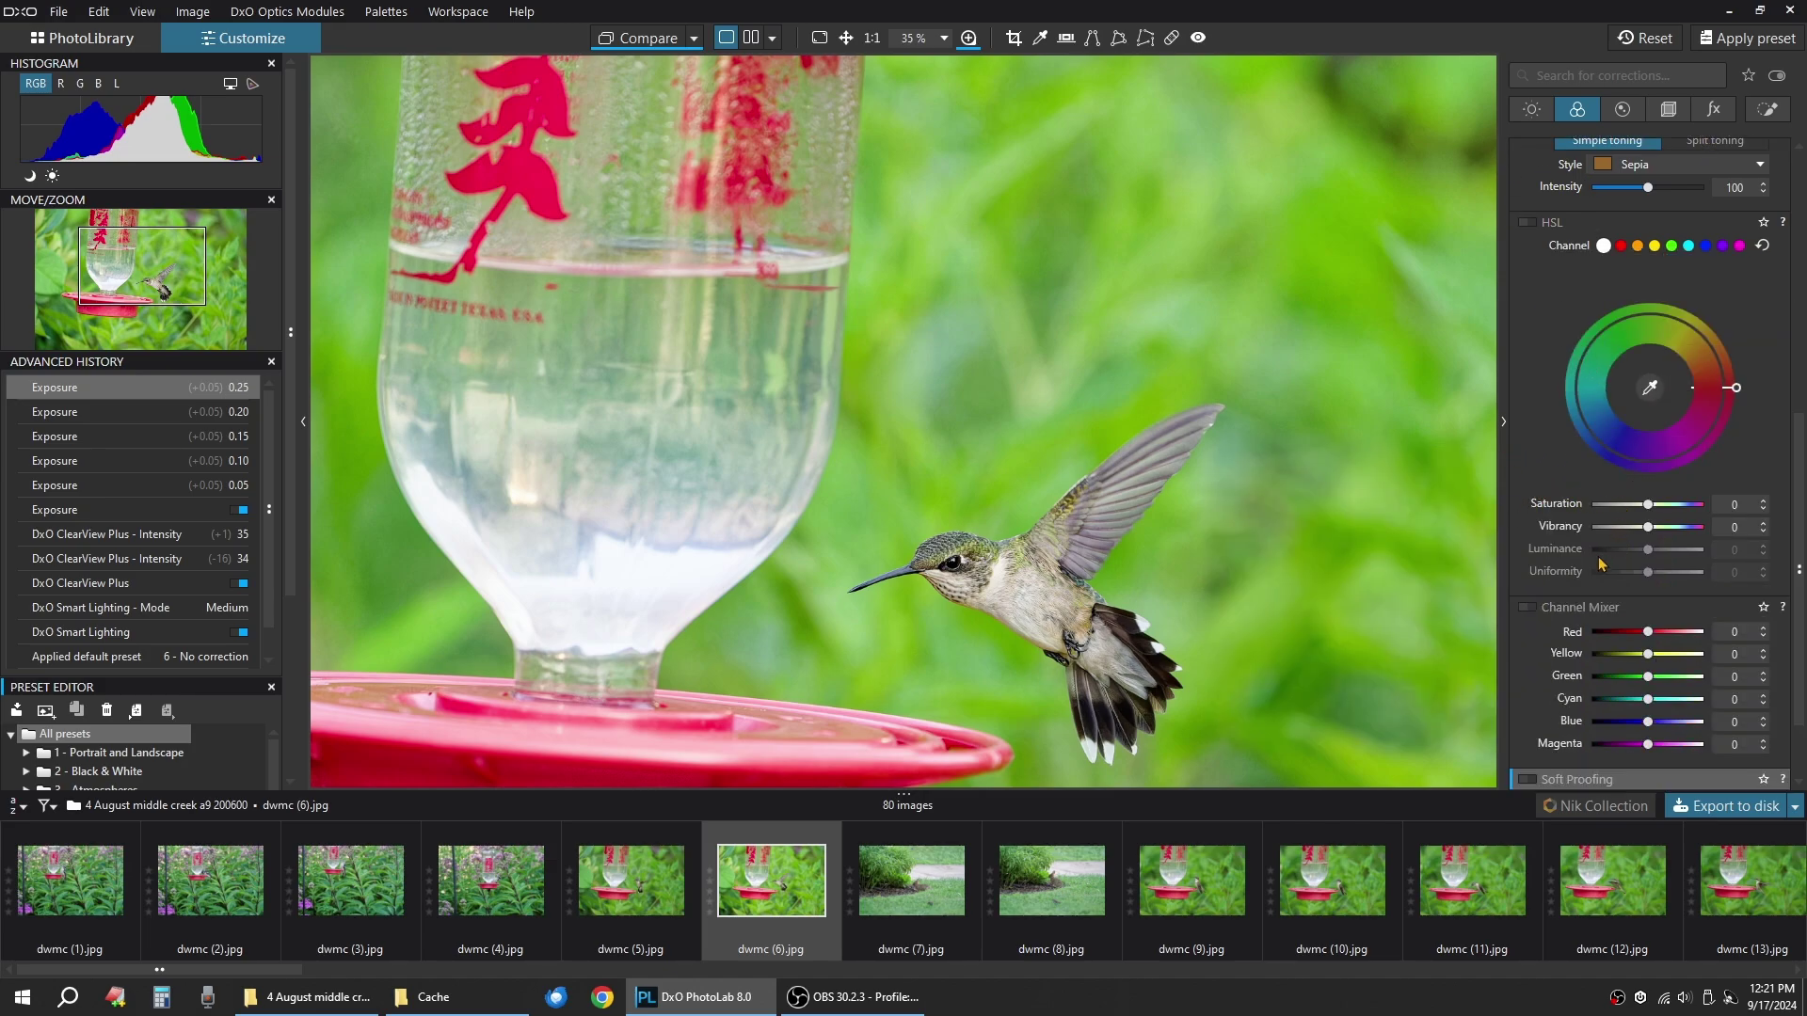
scroll(1544, 632, "down", 2)
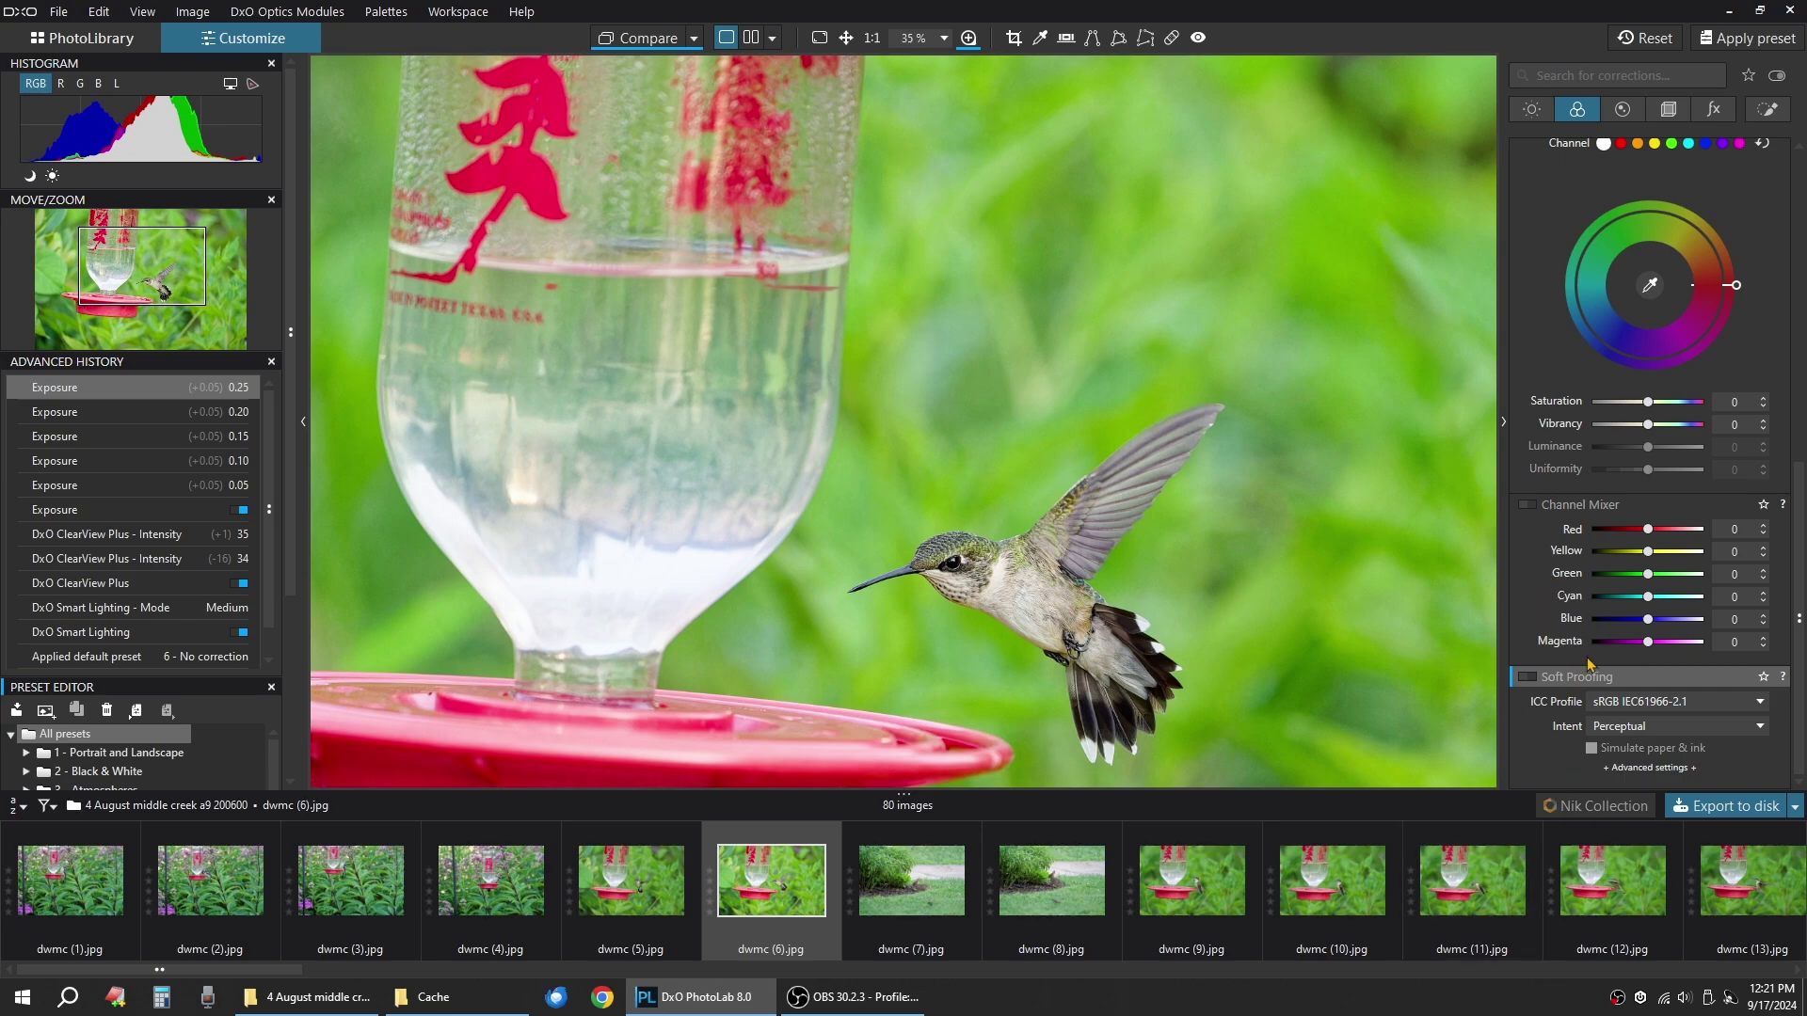
Enable High Quality denoising in the Detail tab and check the bird's head with the loupe.
left_click(1623, 109)
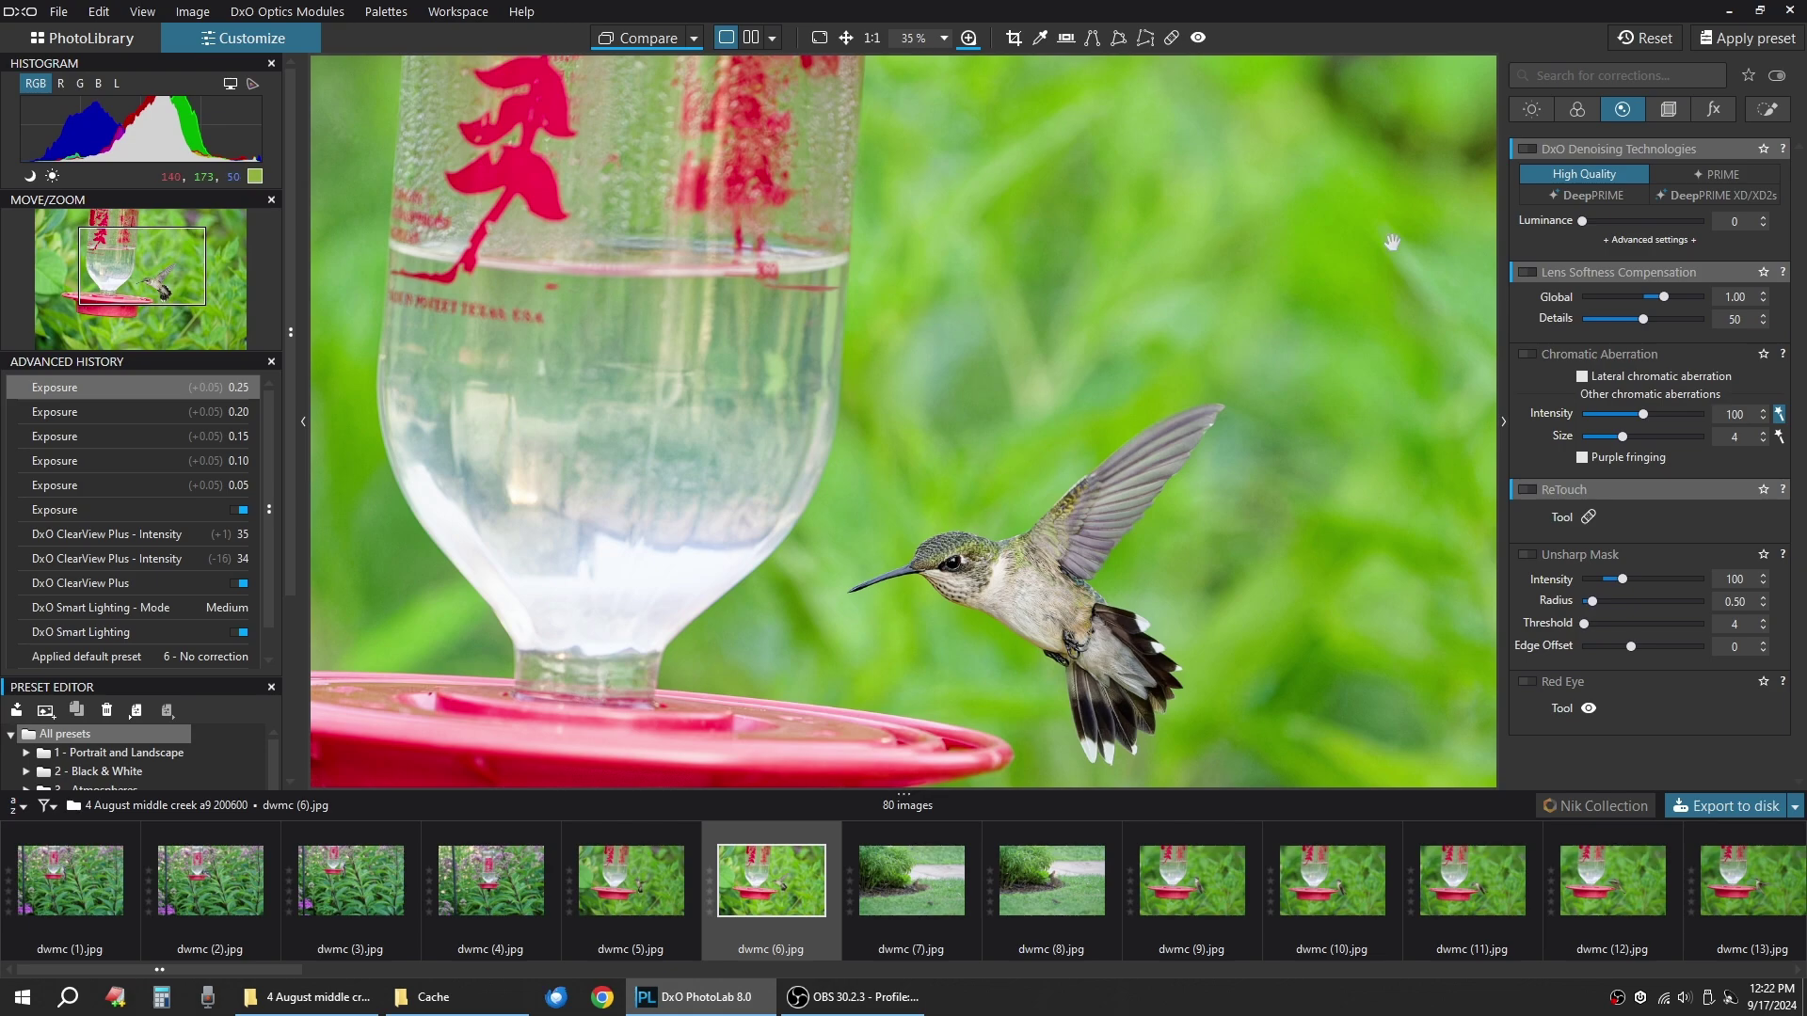
left_click(1528, 151)
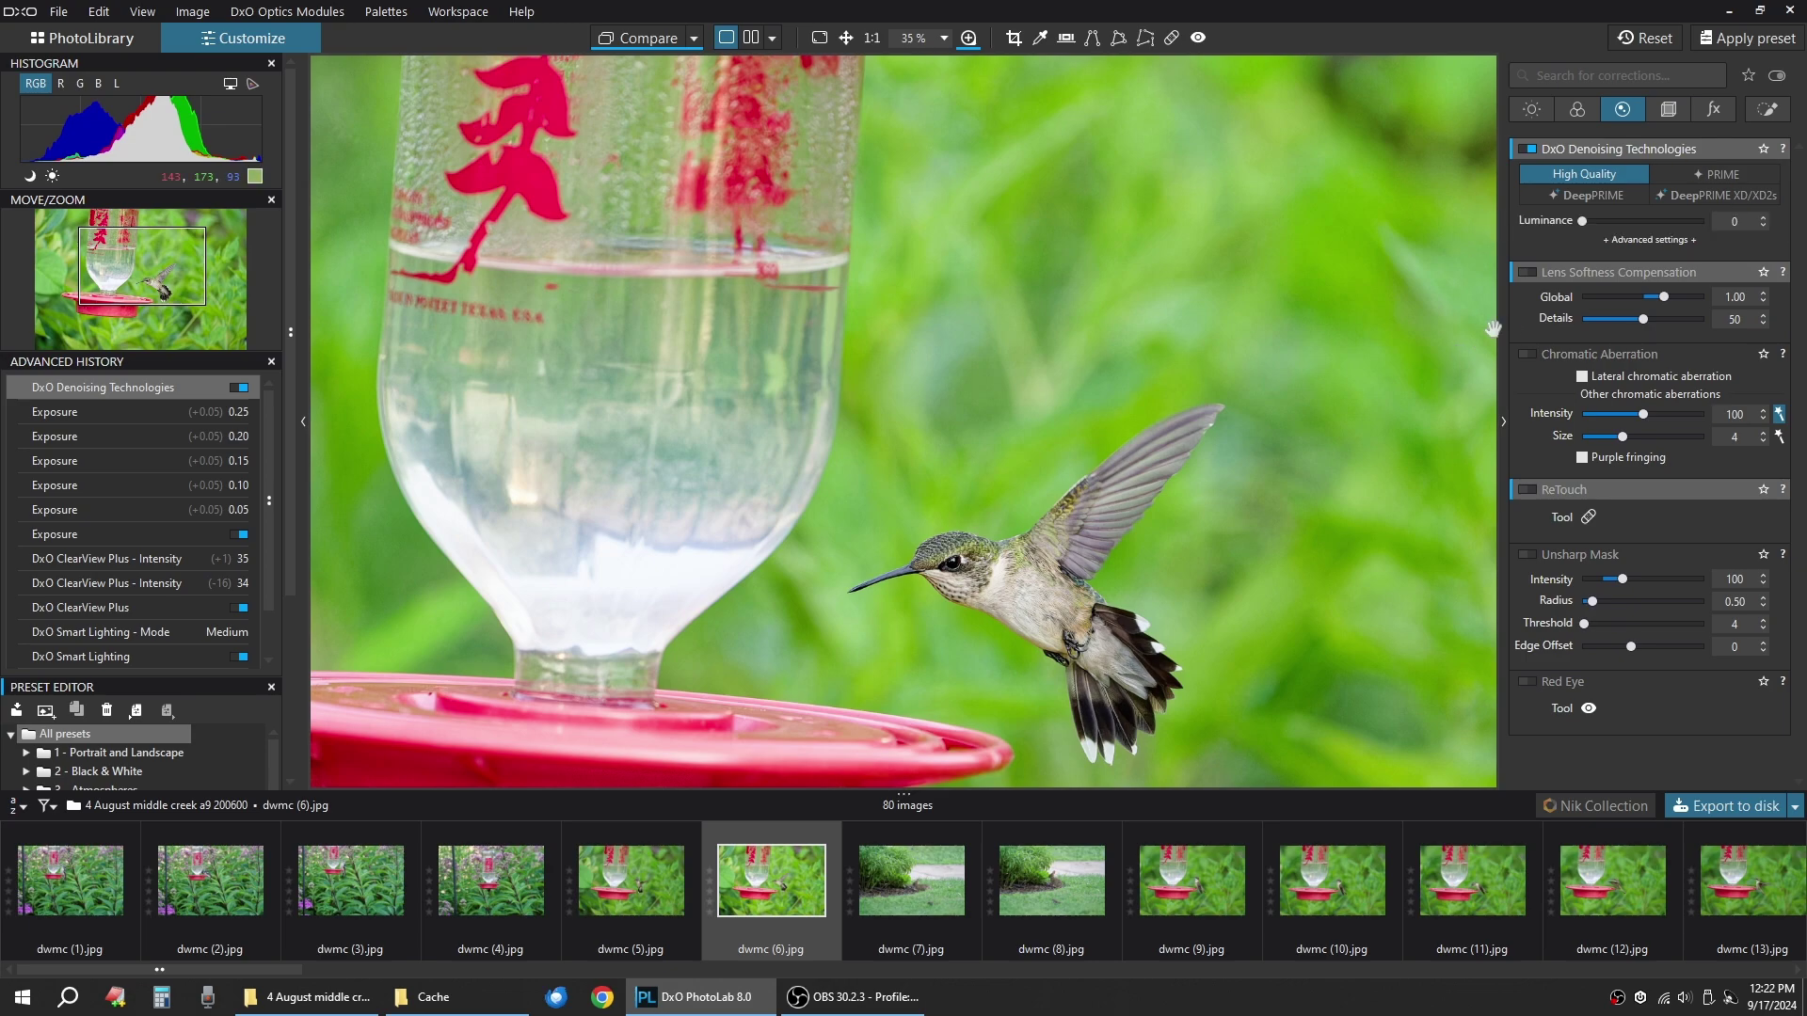
mouse_move(1532, 270)
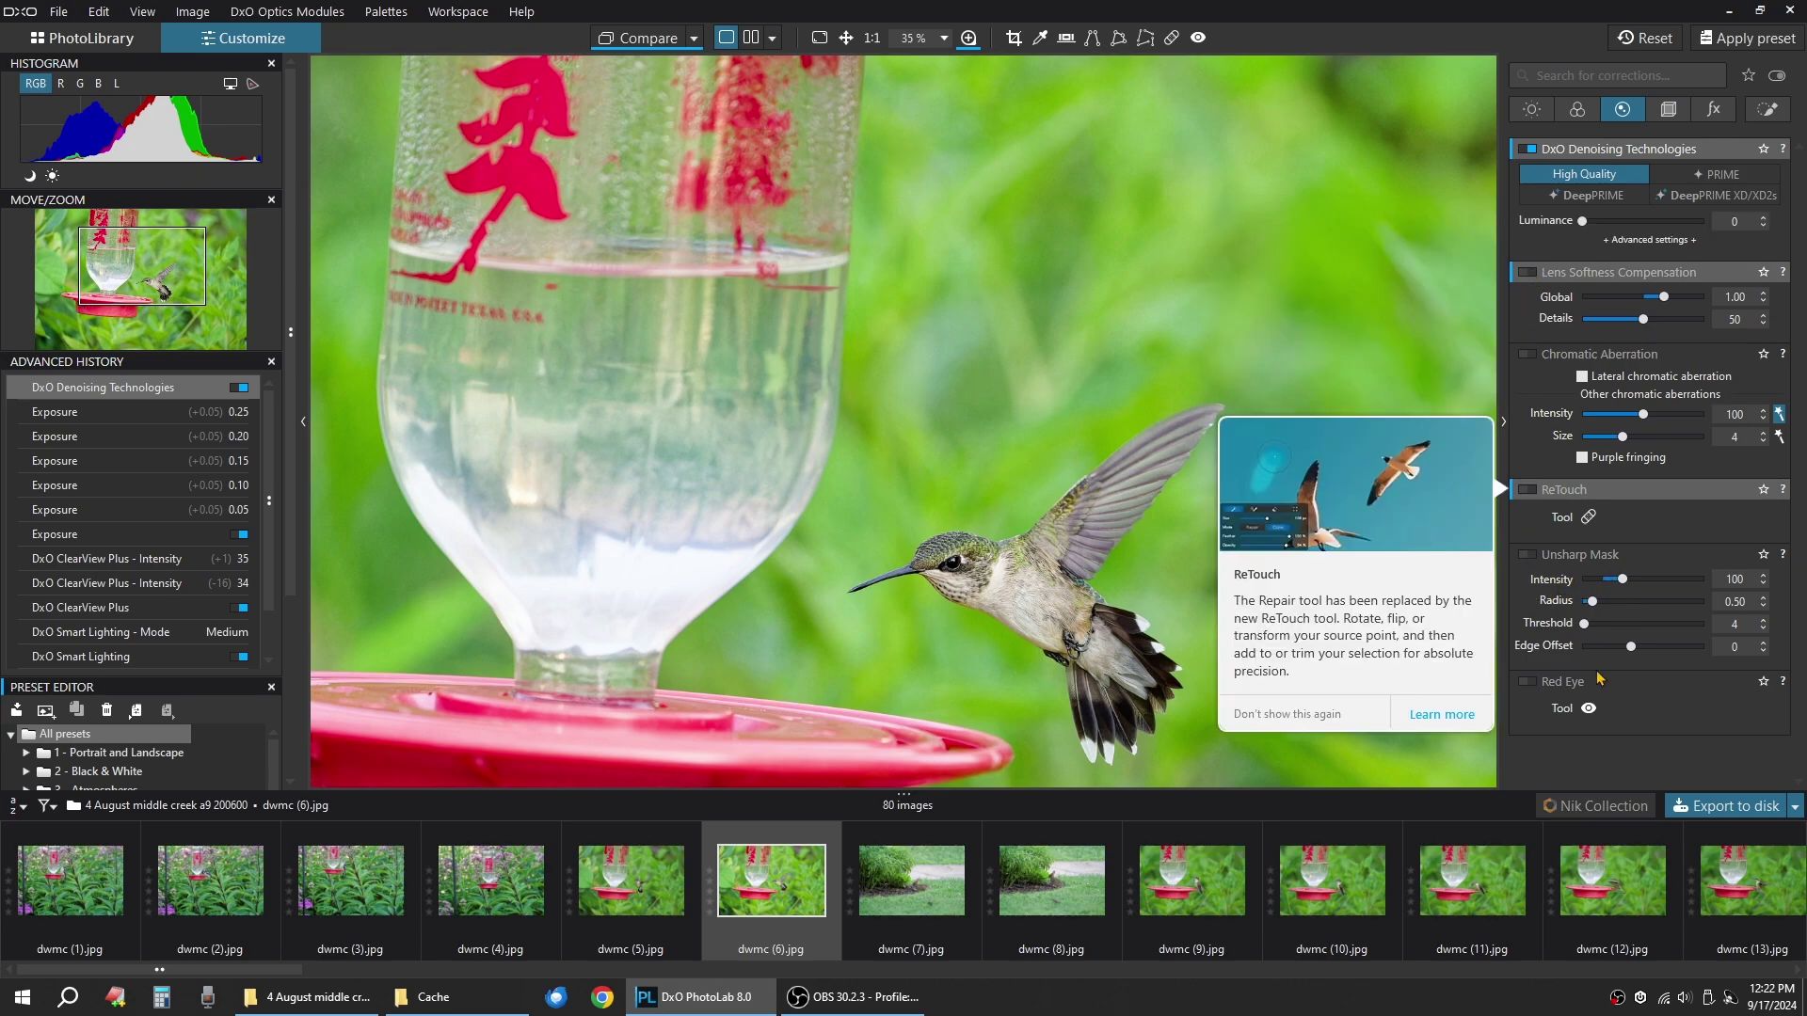
scroll(939, 551, "up", 2)
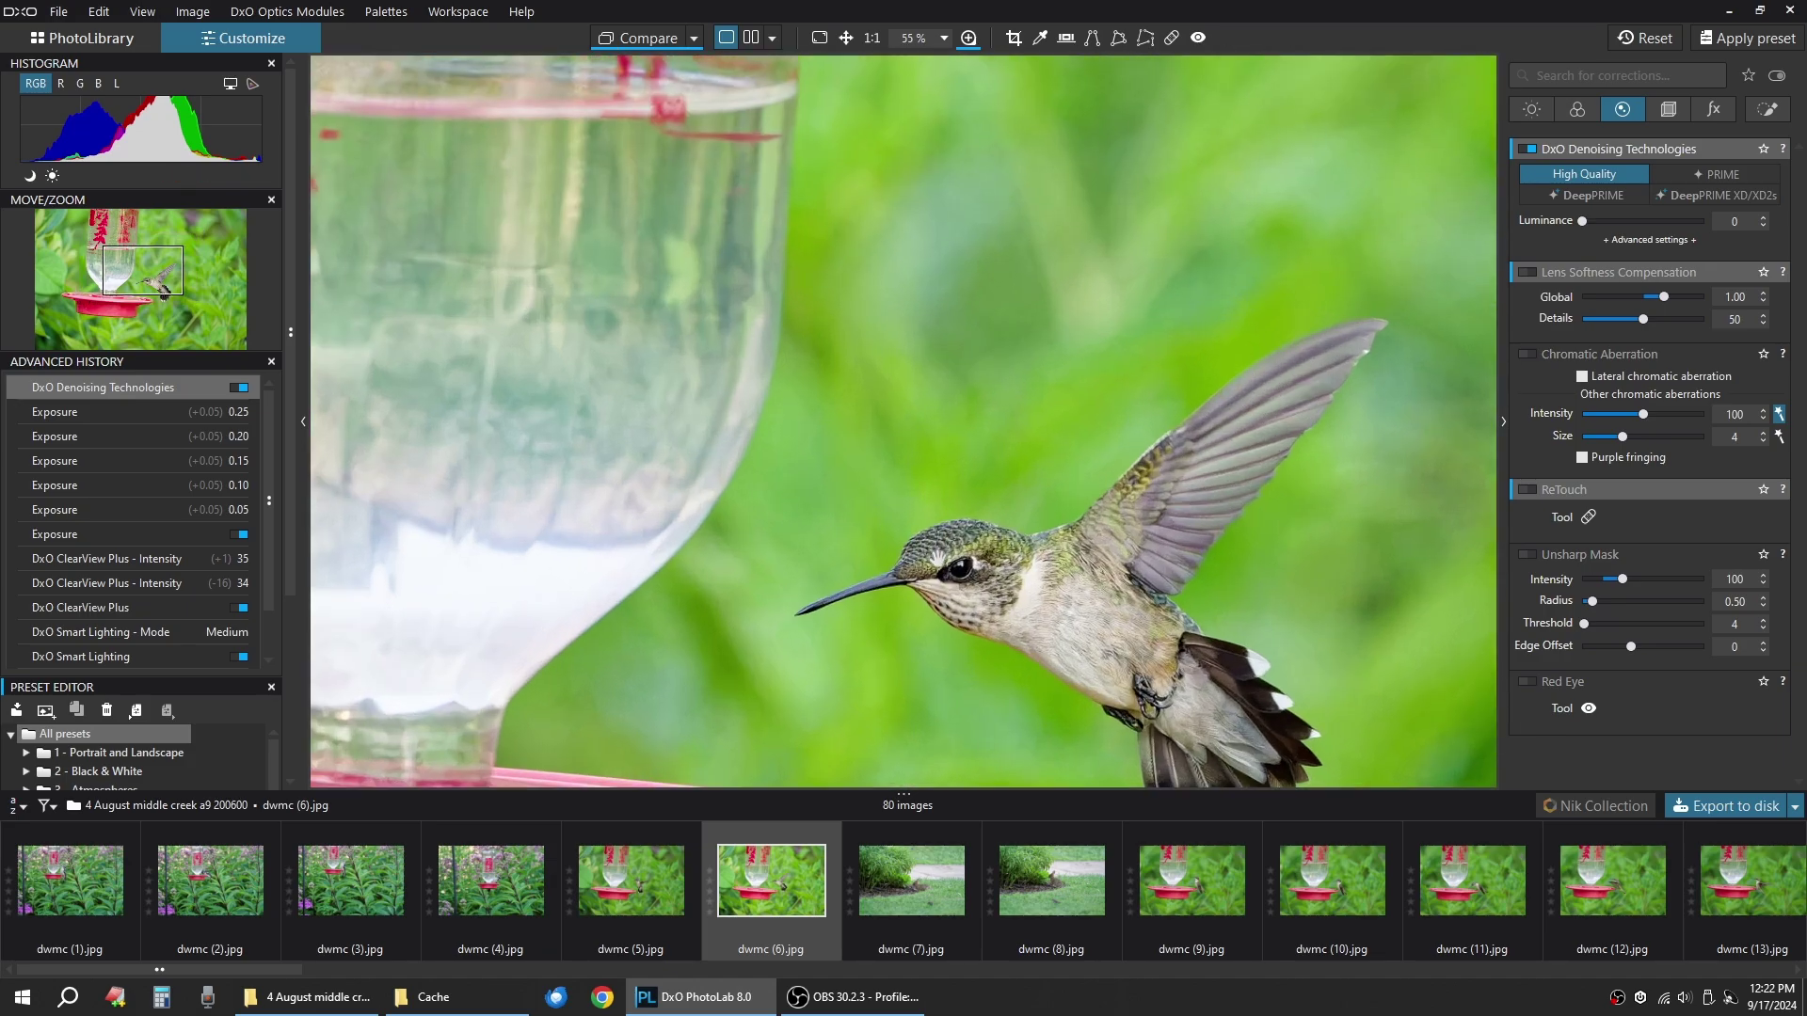
left_click(969, 38)
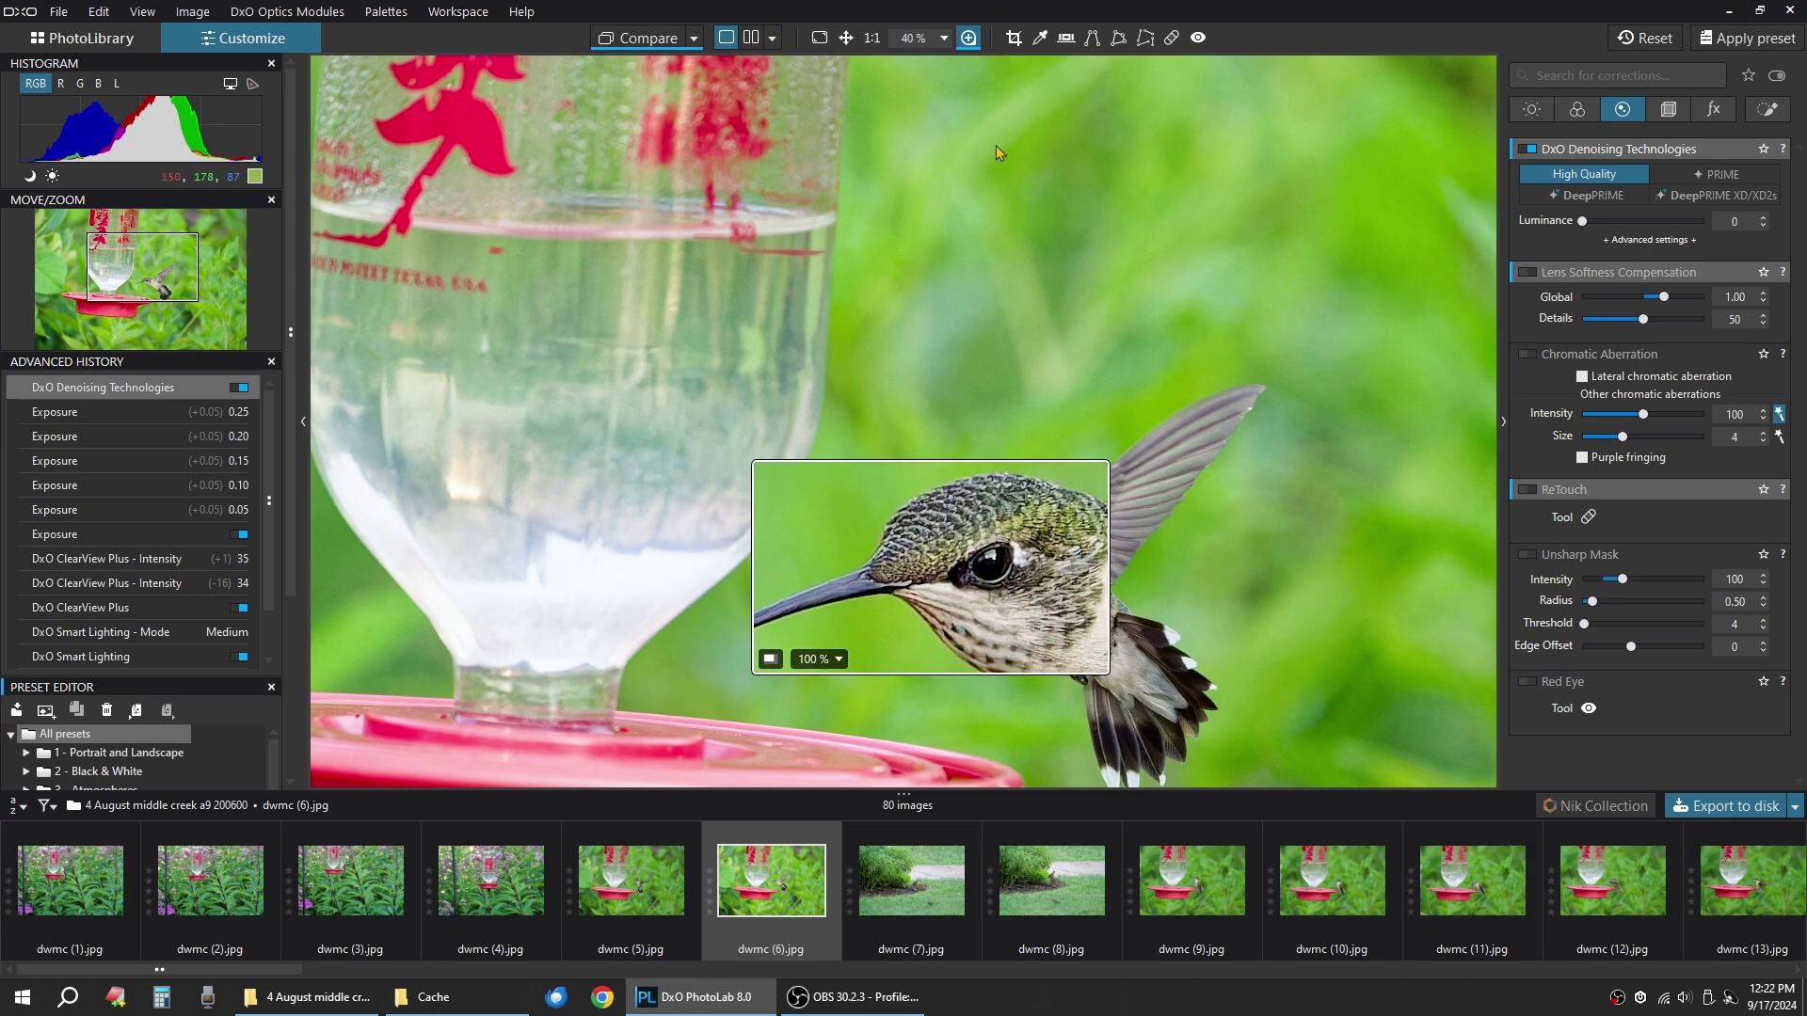
left_click(968, 38)
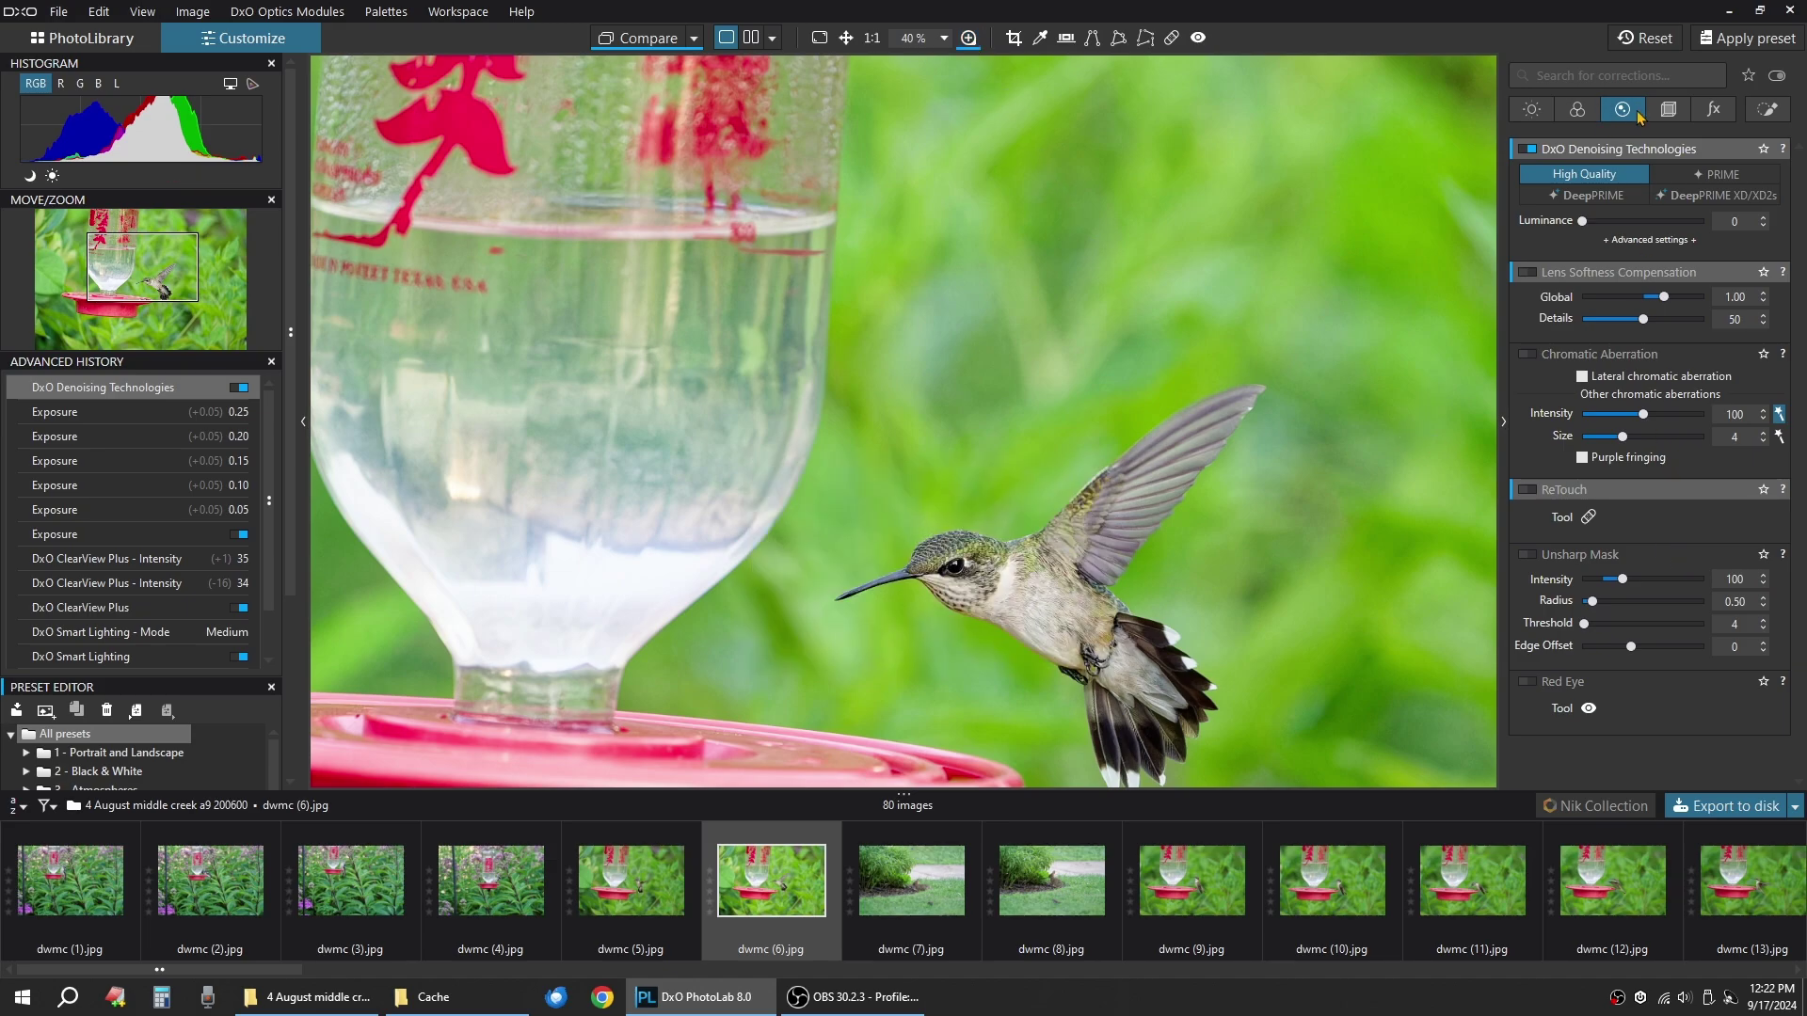
Show the Geometry corrections, then the Effects tab with Instant Watermarking settings.
left_click(1669, 110)
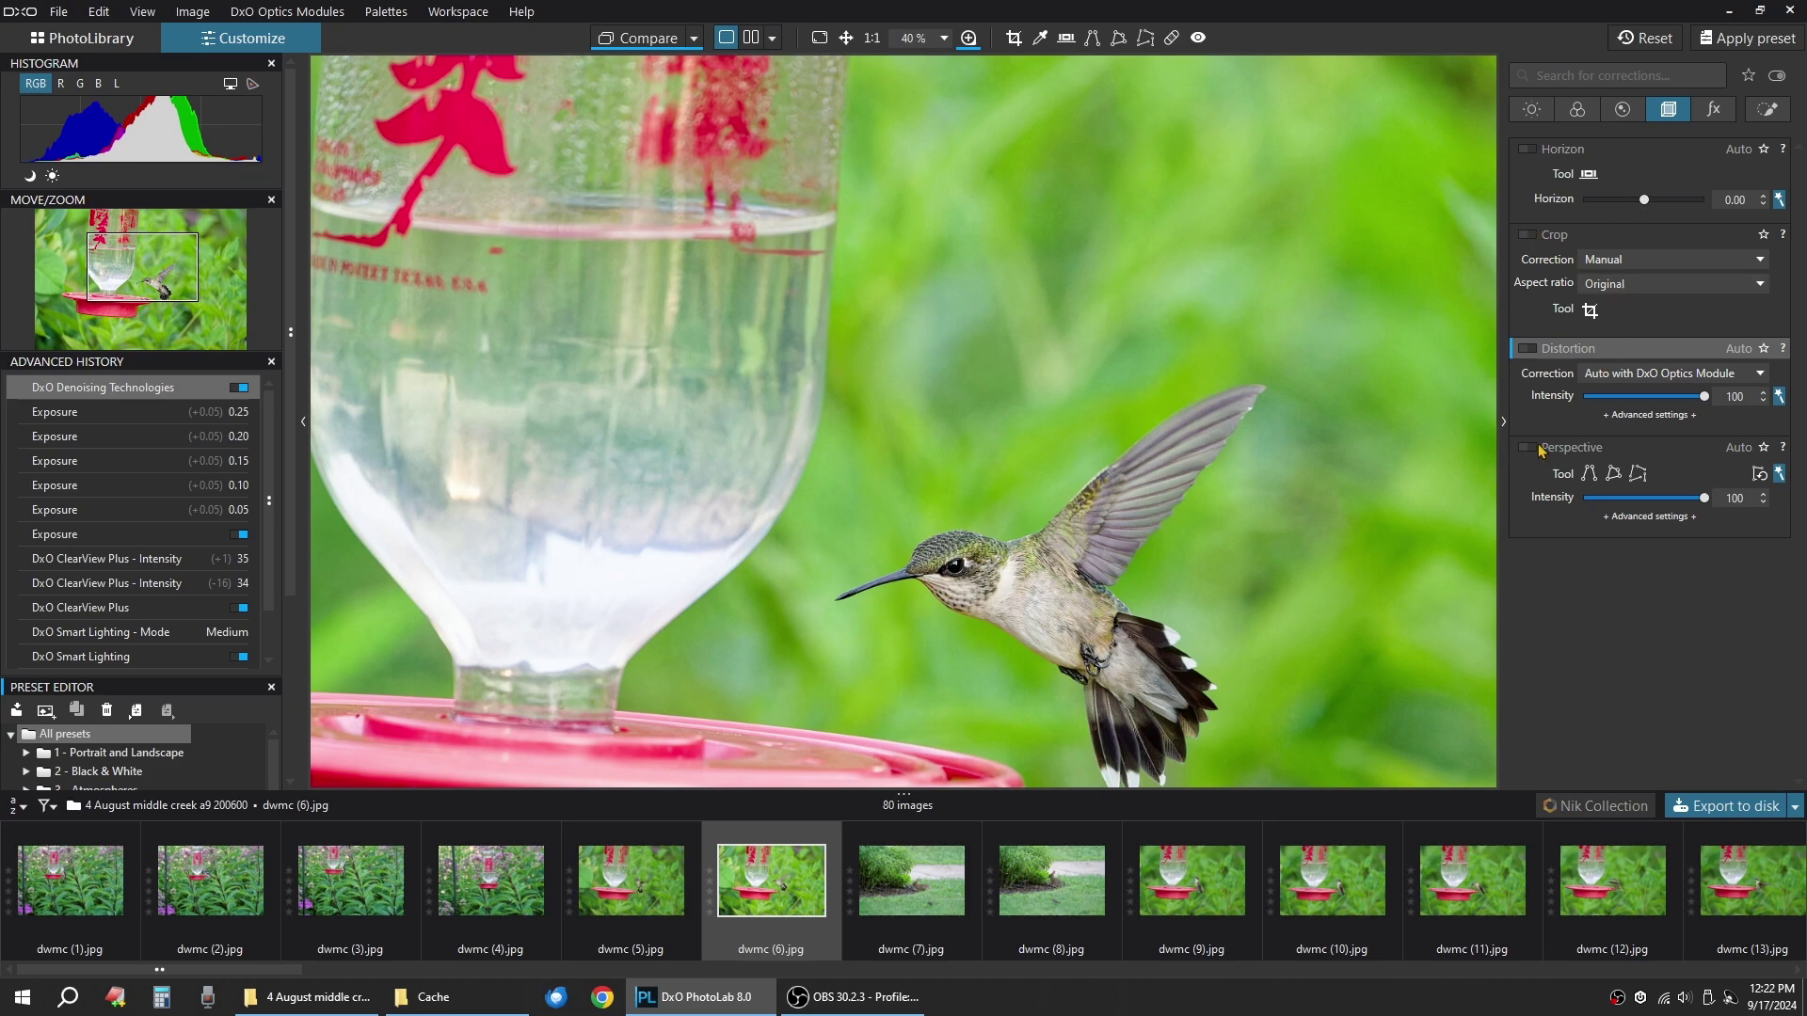
left_click(1713, 110)
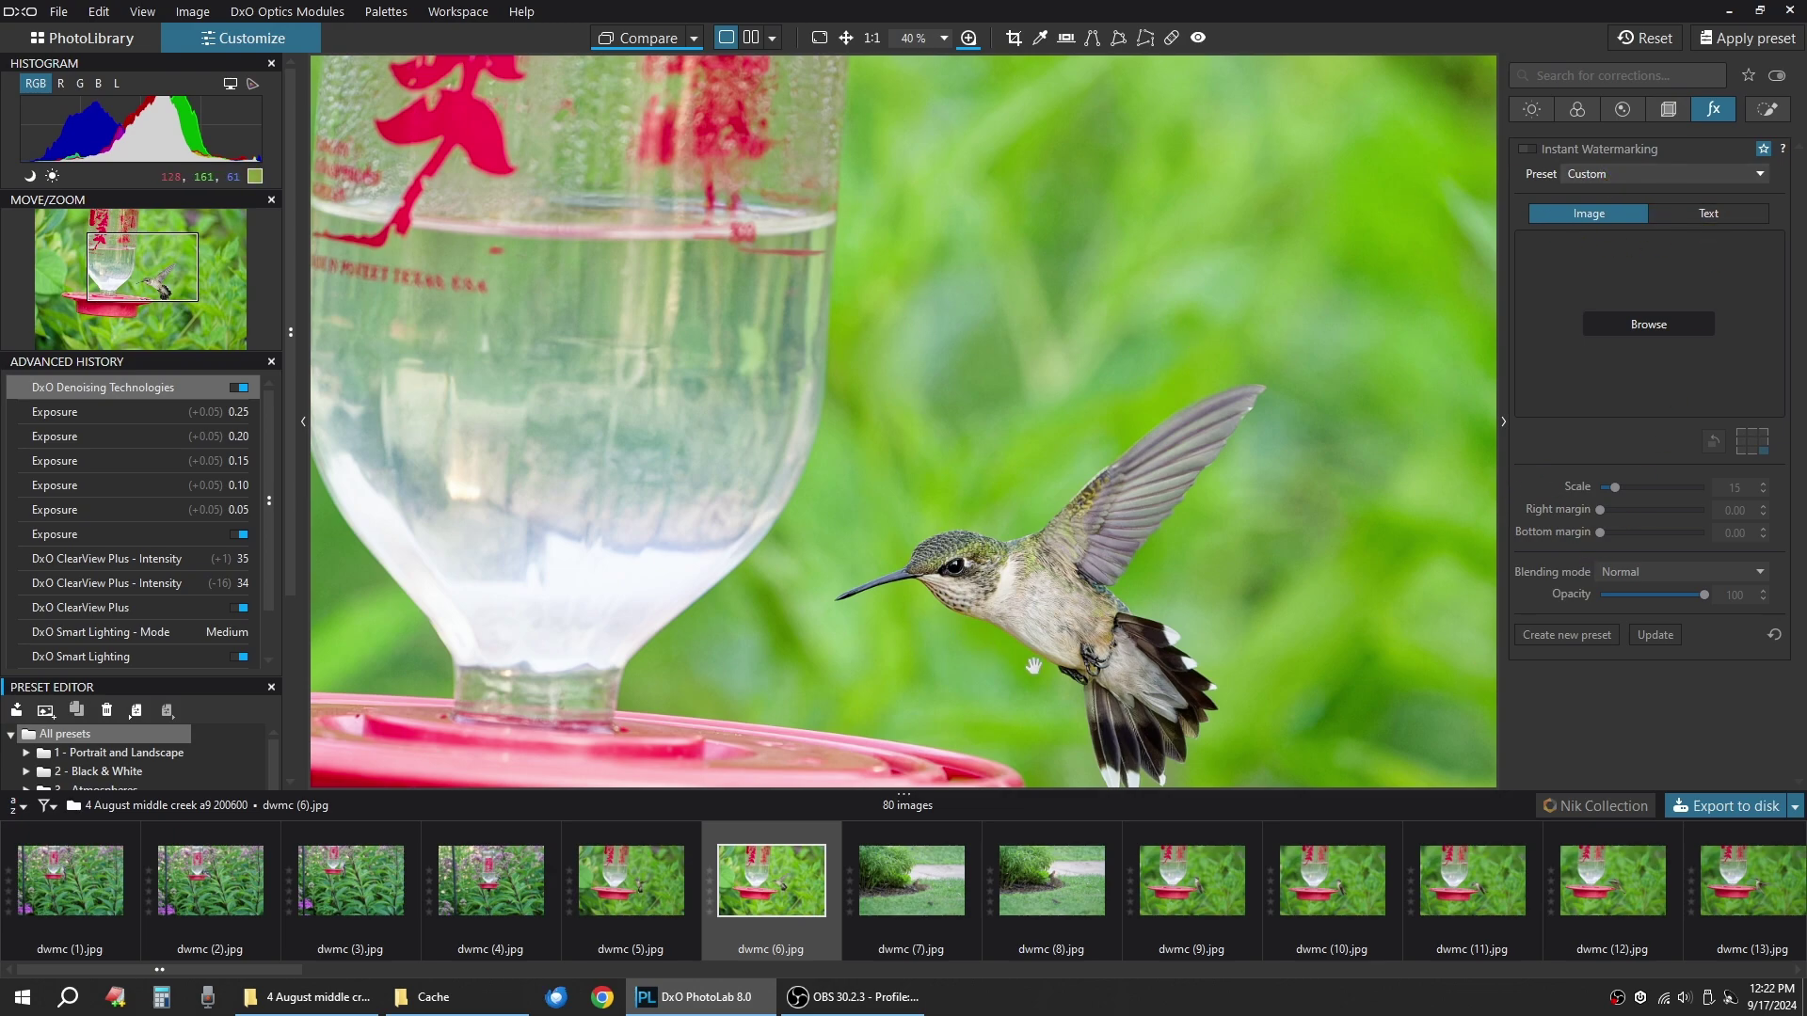
scroll(1039, 433, "down", 3)
scroll(1041, 445, "up", 1)
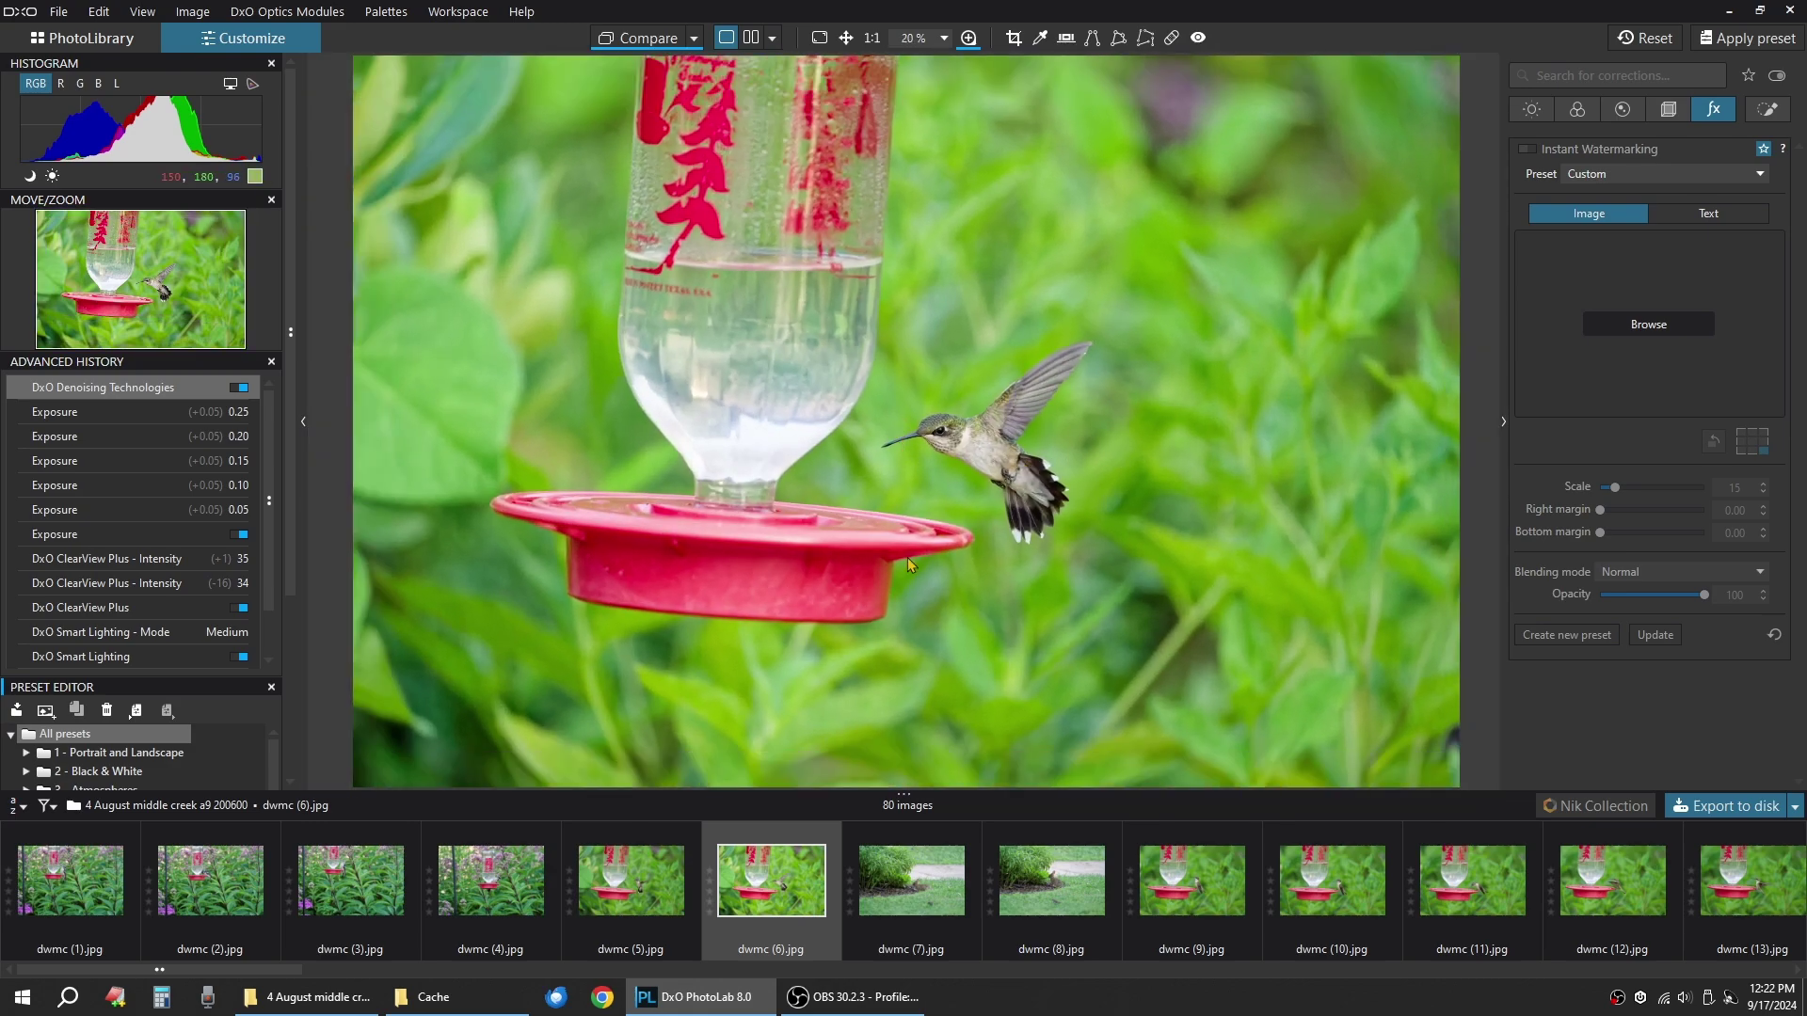
In the Light tab, try exposure at +0.40, then return it to +0.25.
left_click(1531, 108)
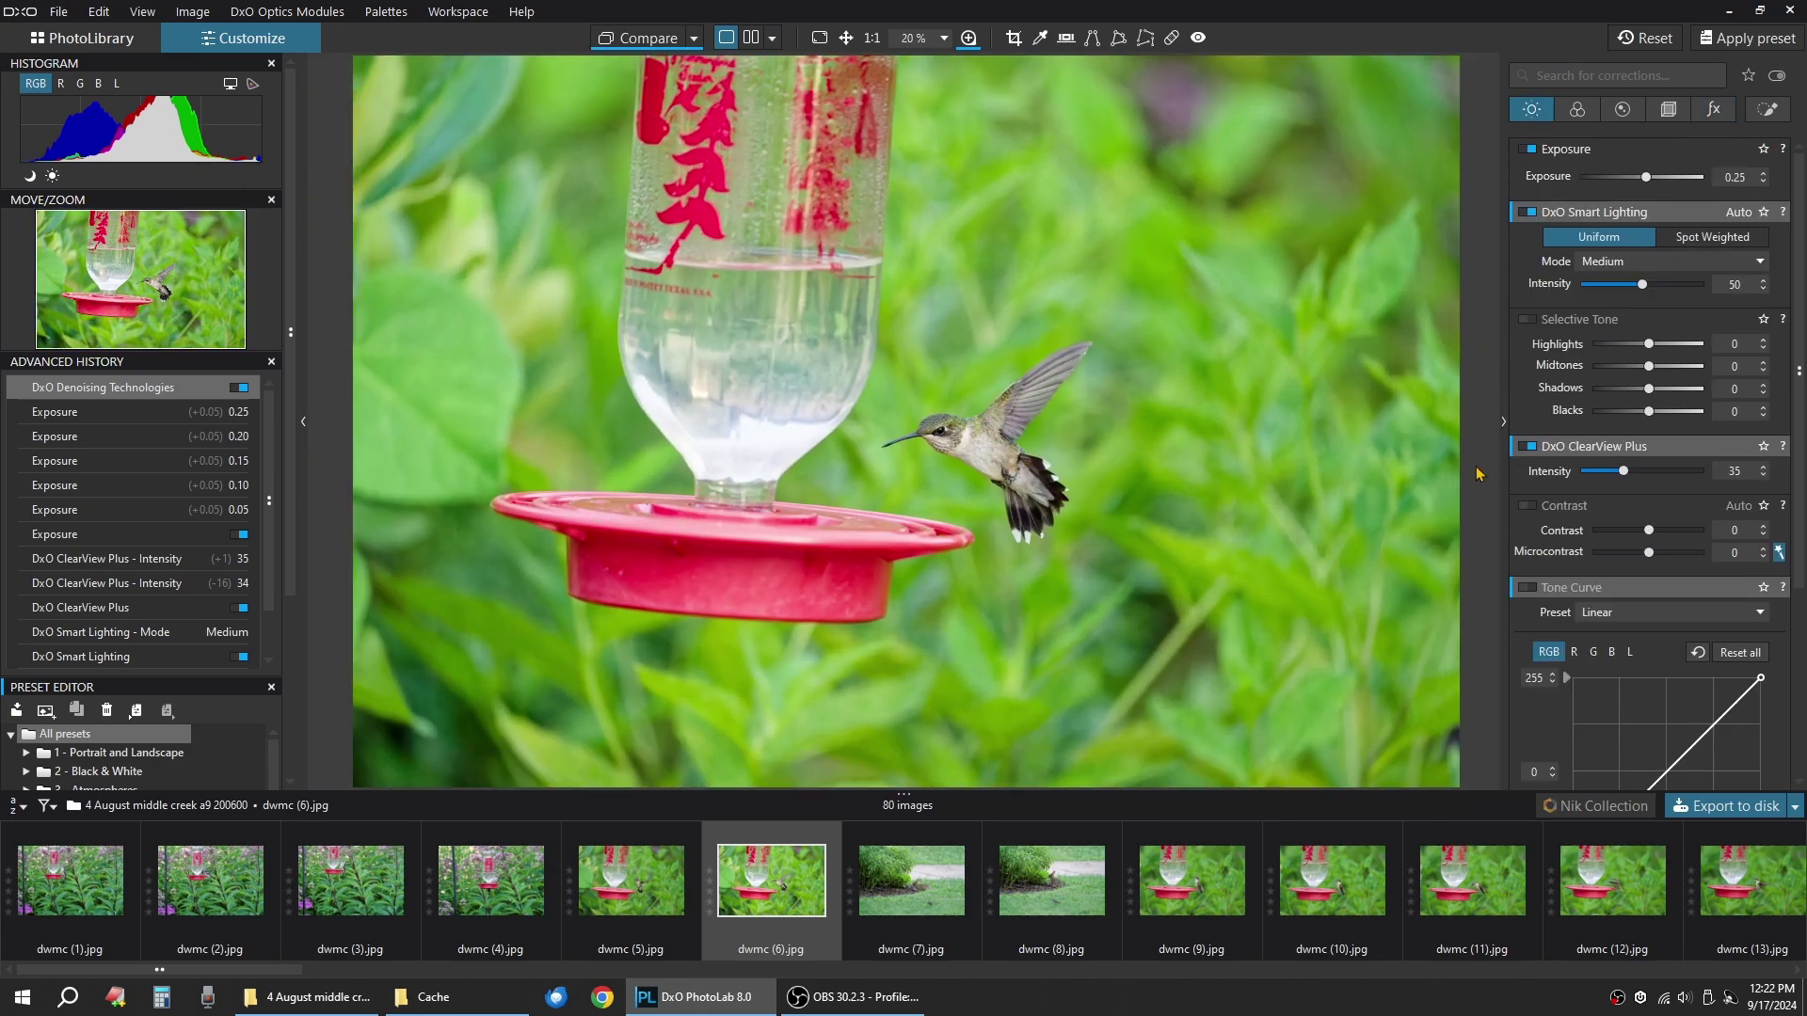
left_click(1765, 175)
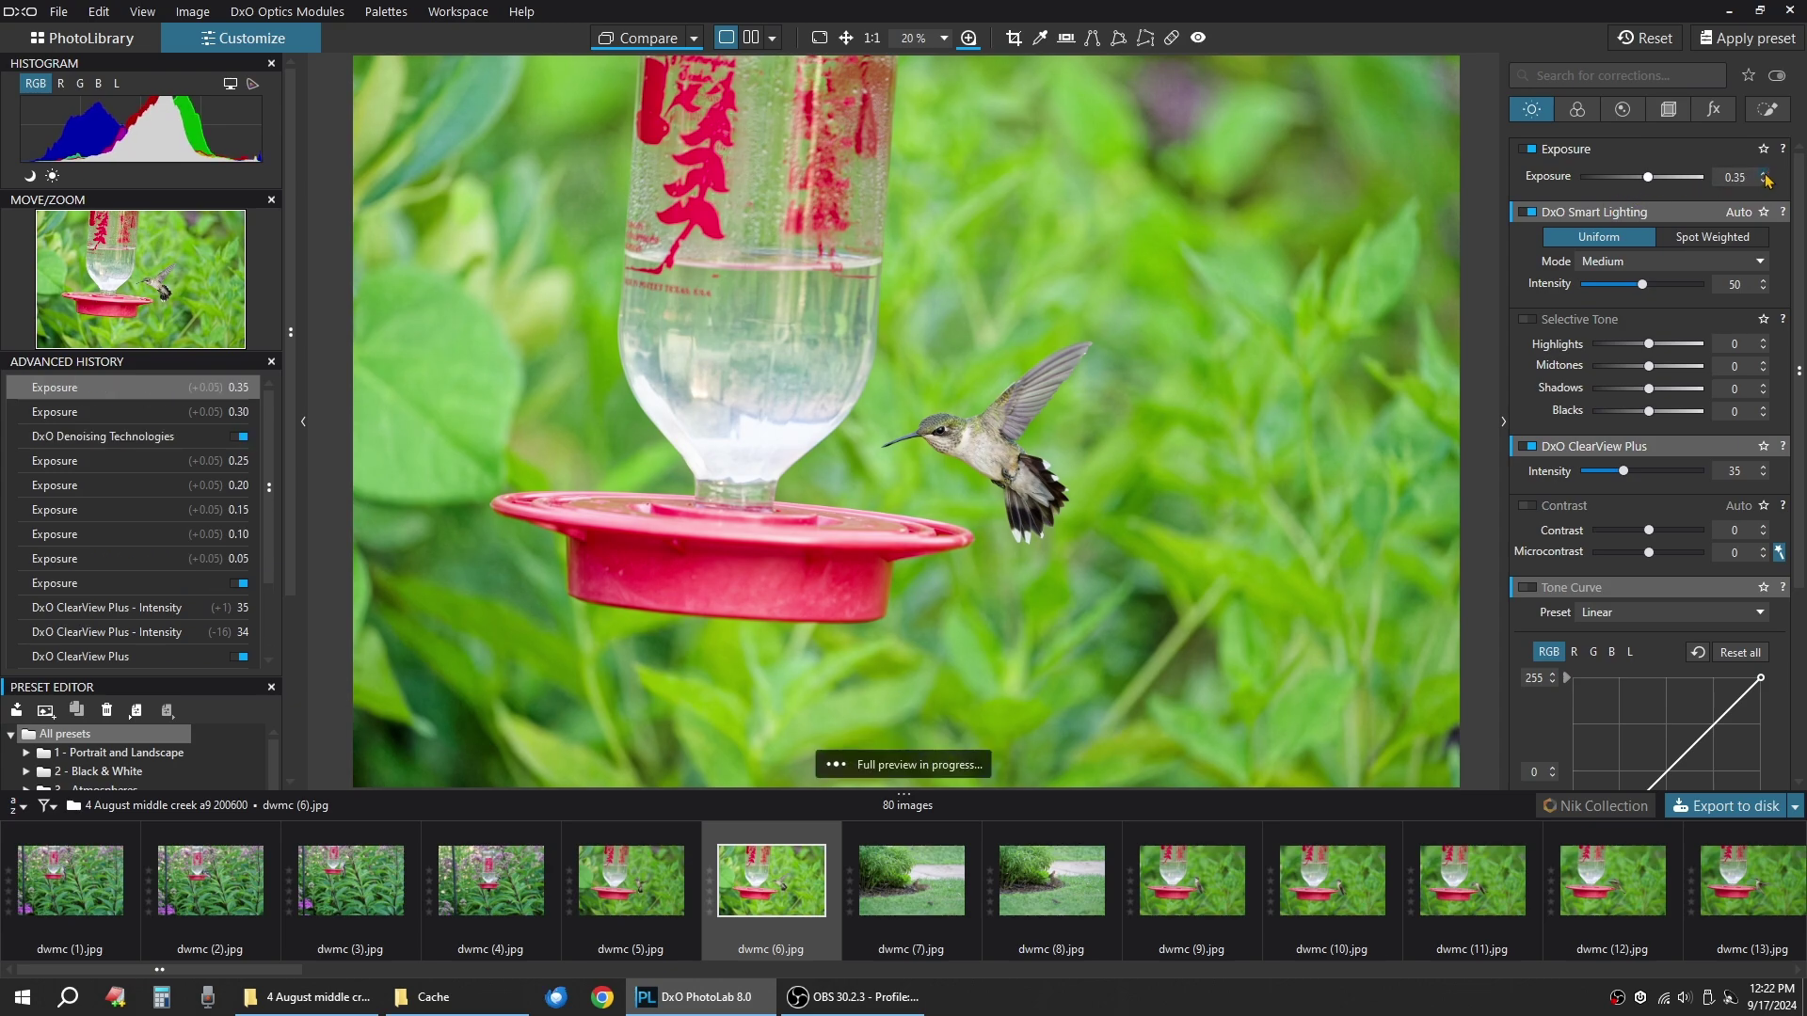
left_click(1764, 175)
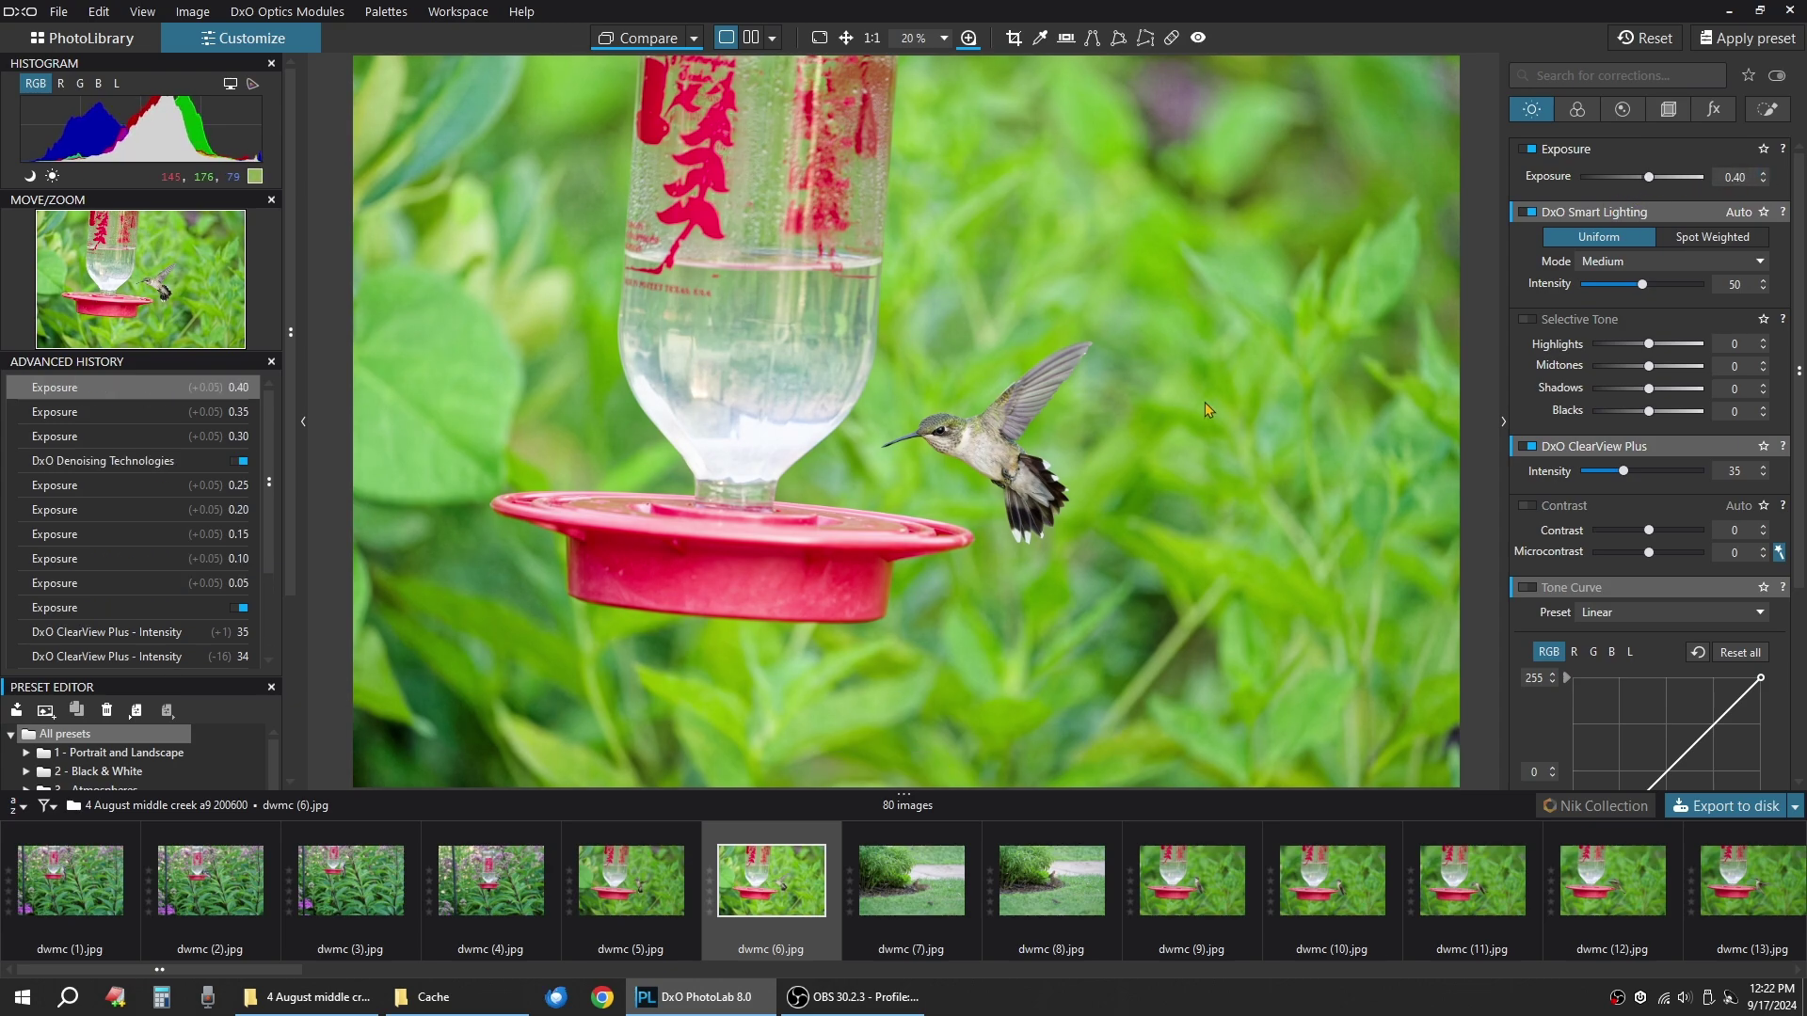
left_click(1764, 182)
left_click(1764, 182)
left_click(1764, 181)
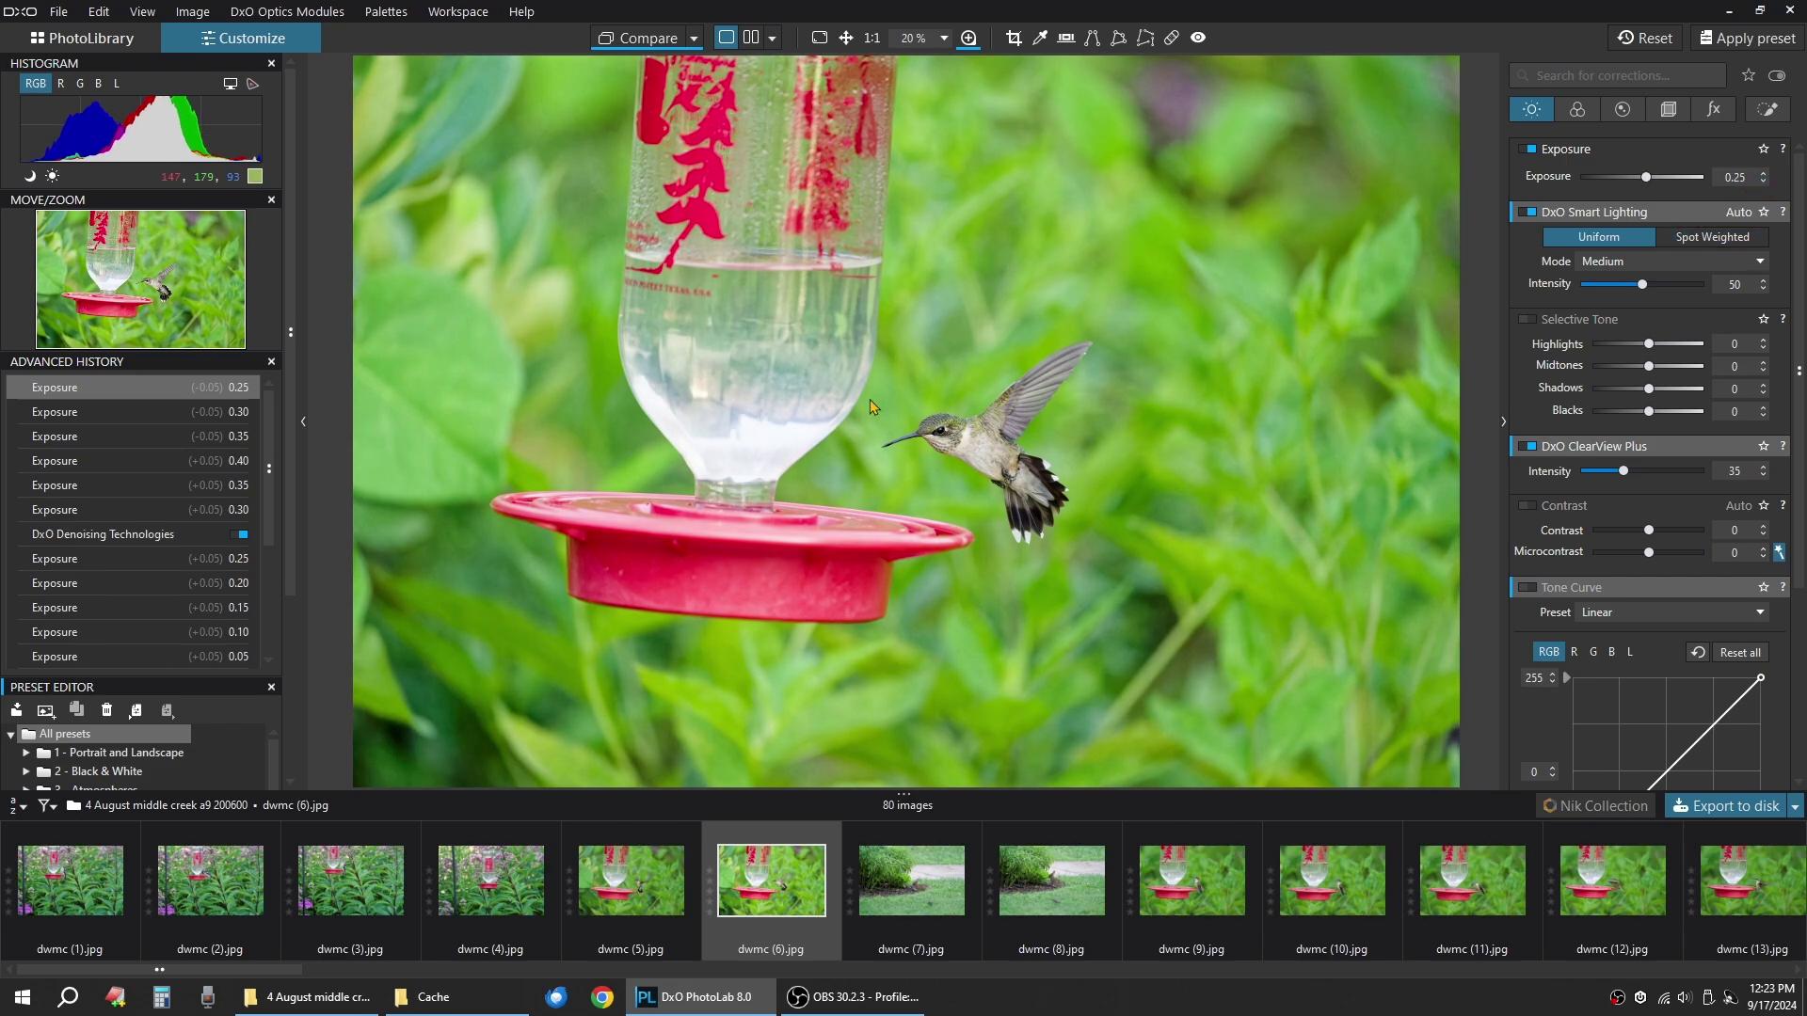
scroll(1051, 386, "up", 1)
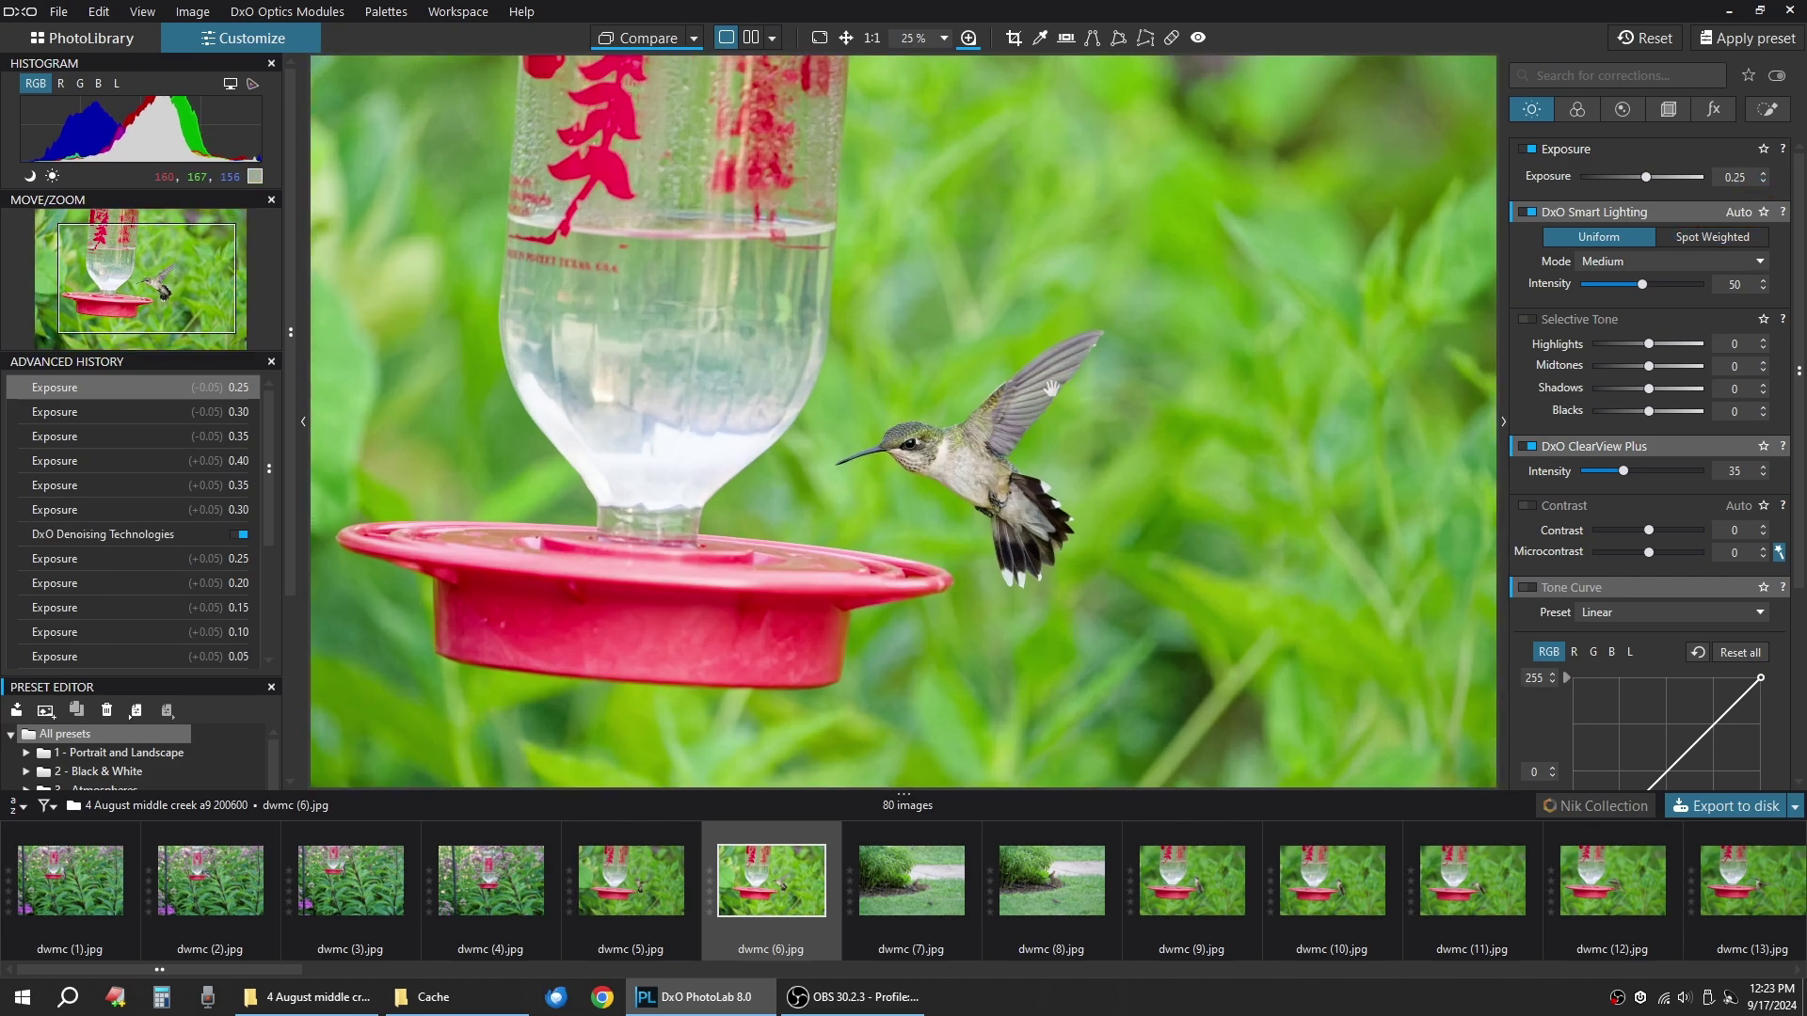
scroll(1052, 387, "up", 2)
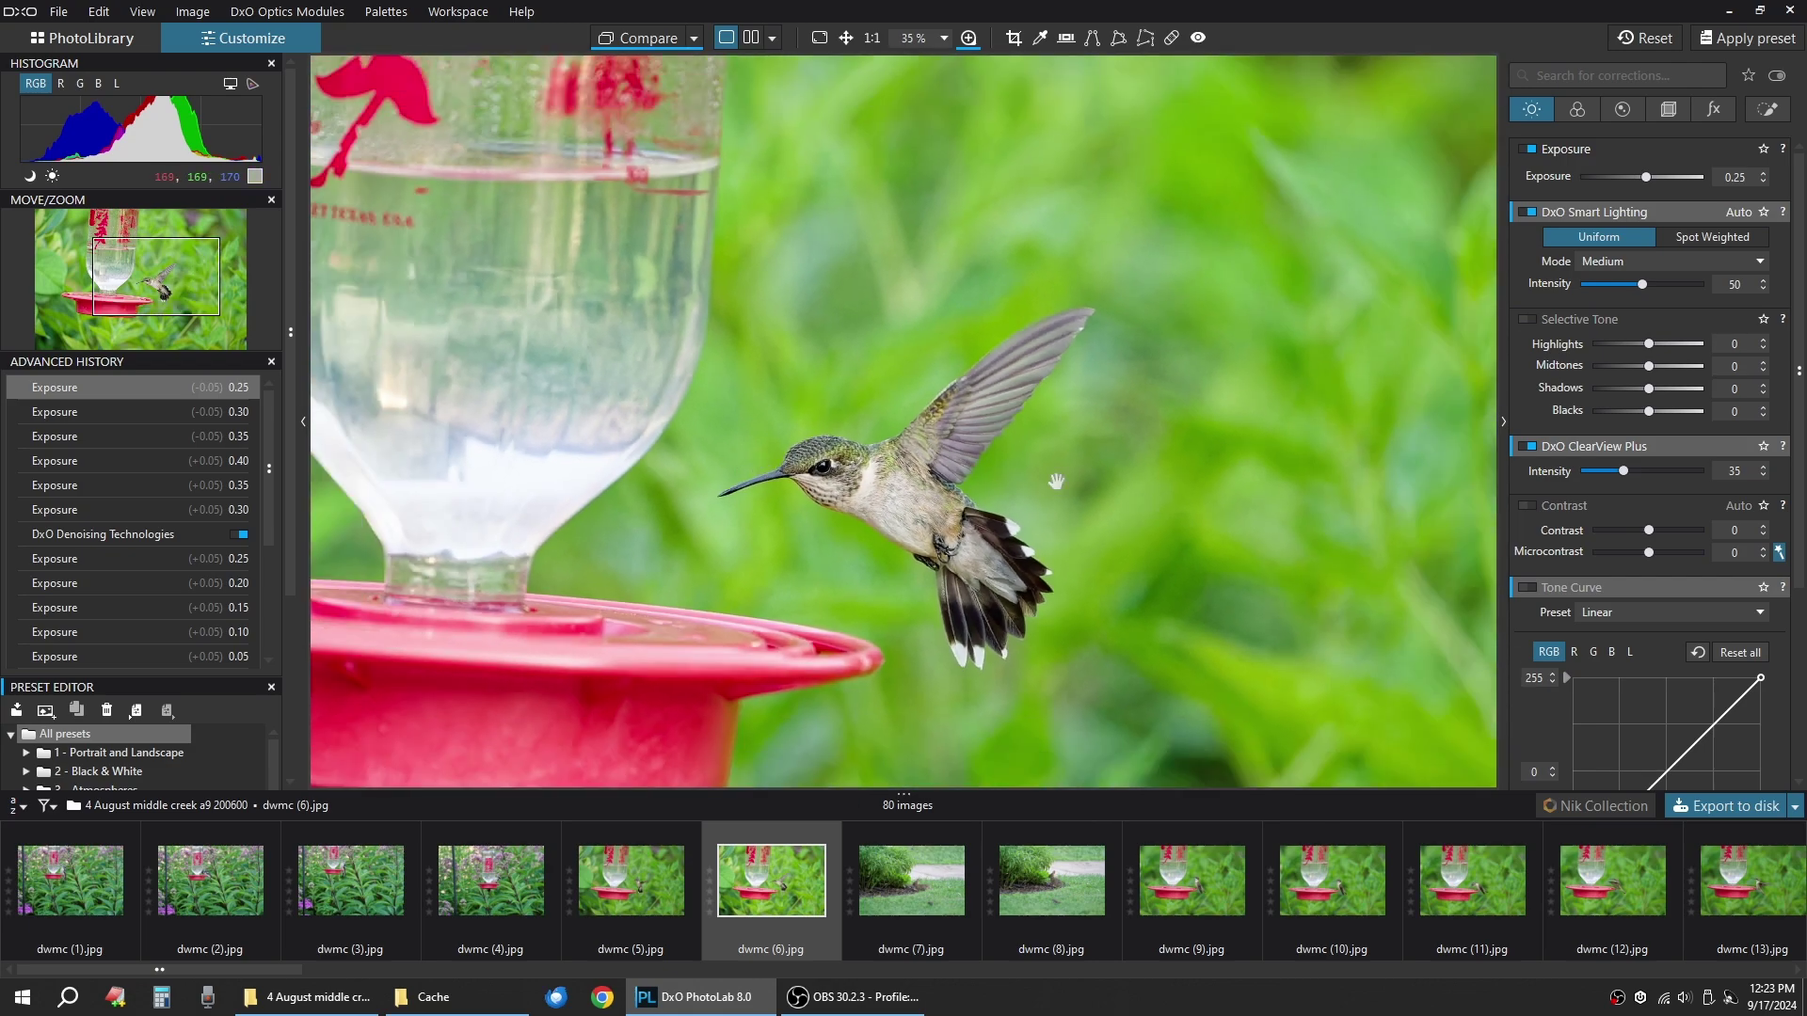
Enable the Channel Mixer with Green 25, Cyan 10, Blue 13, comparing it off and on.
left_click(1581, 113)
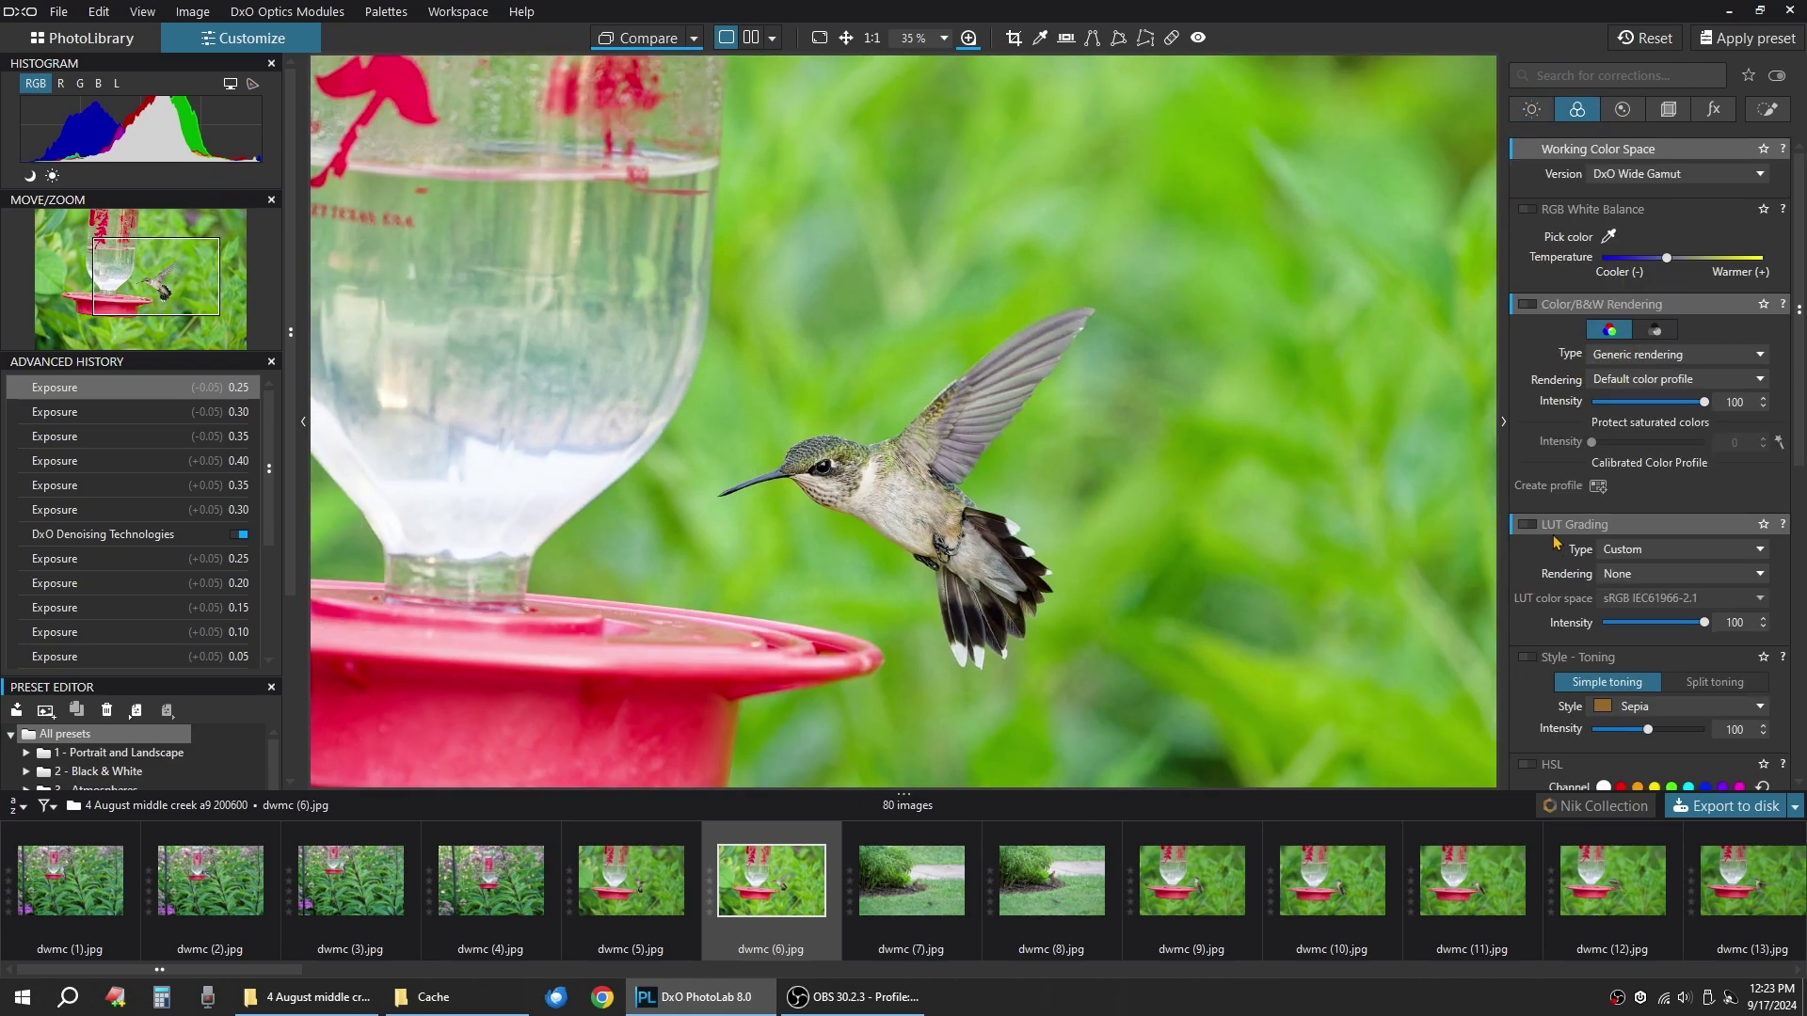
scroll(1555, 543, "down", 3)
scroll(1561, 539, "down", 3)
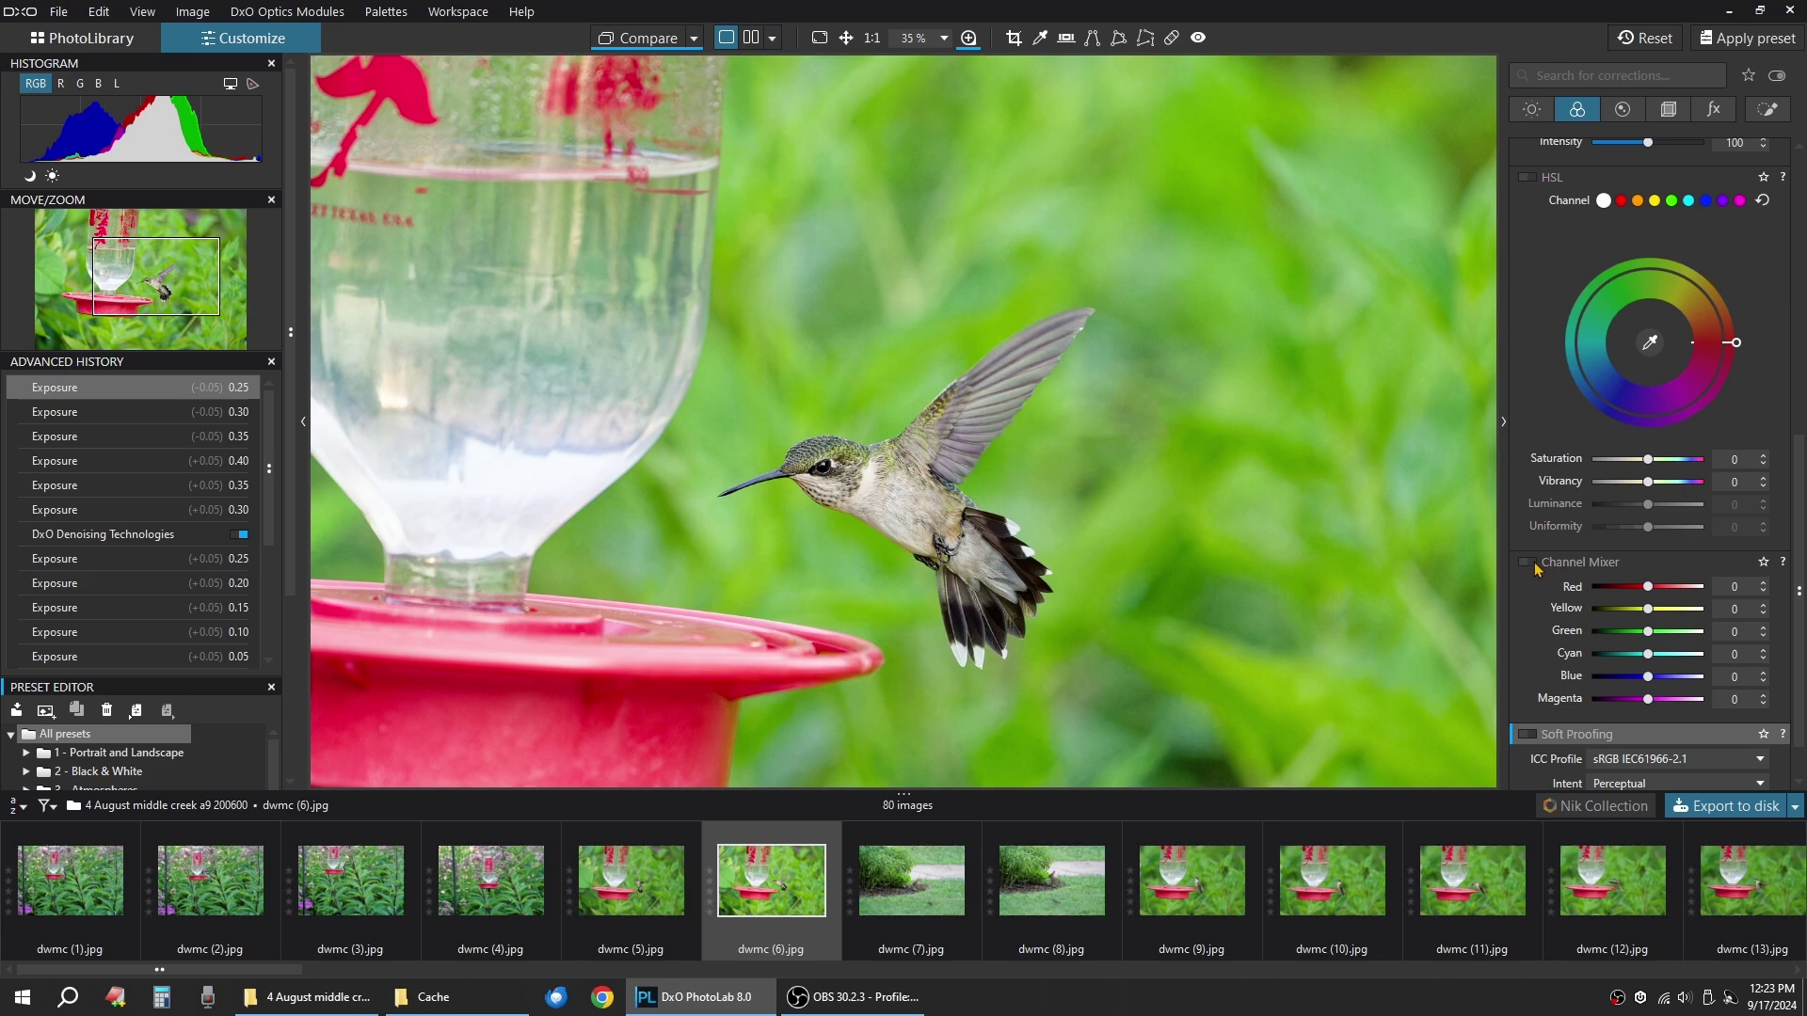
left_click(1528, 563)
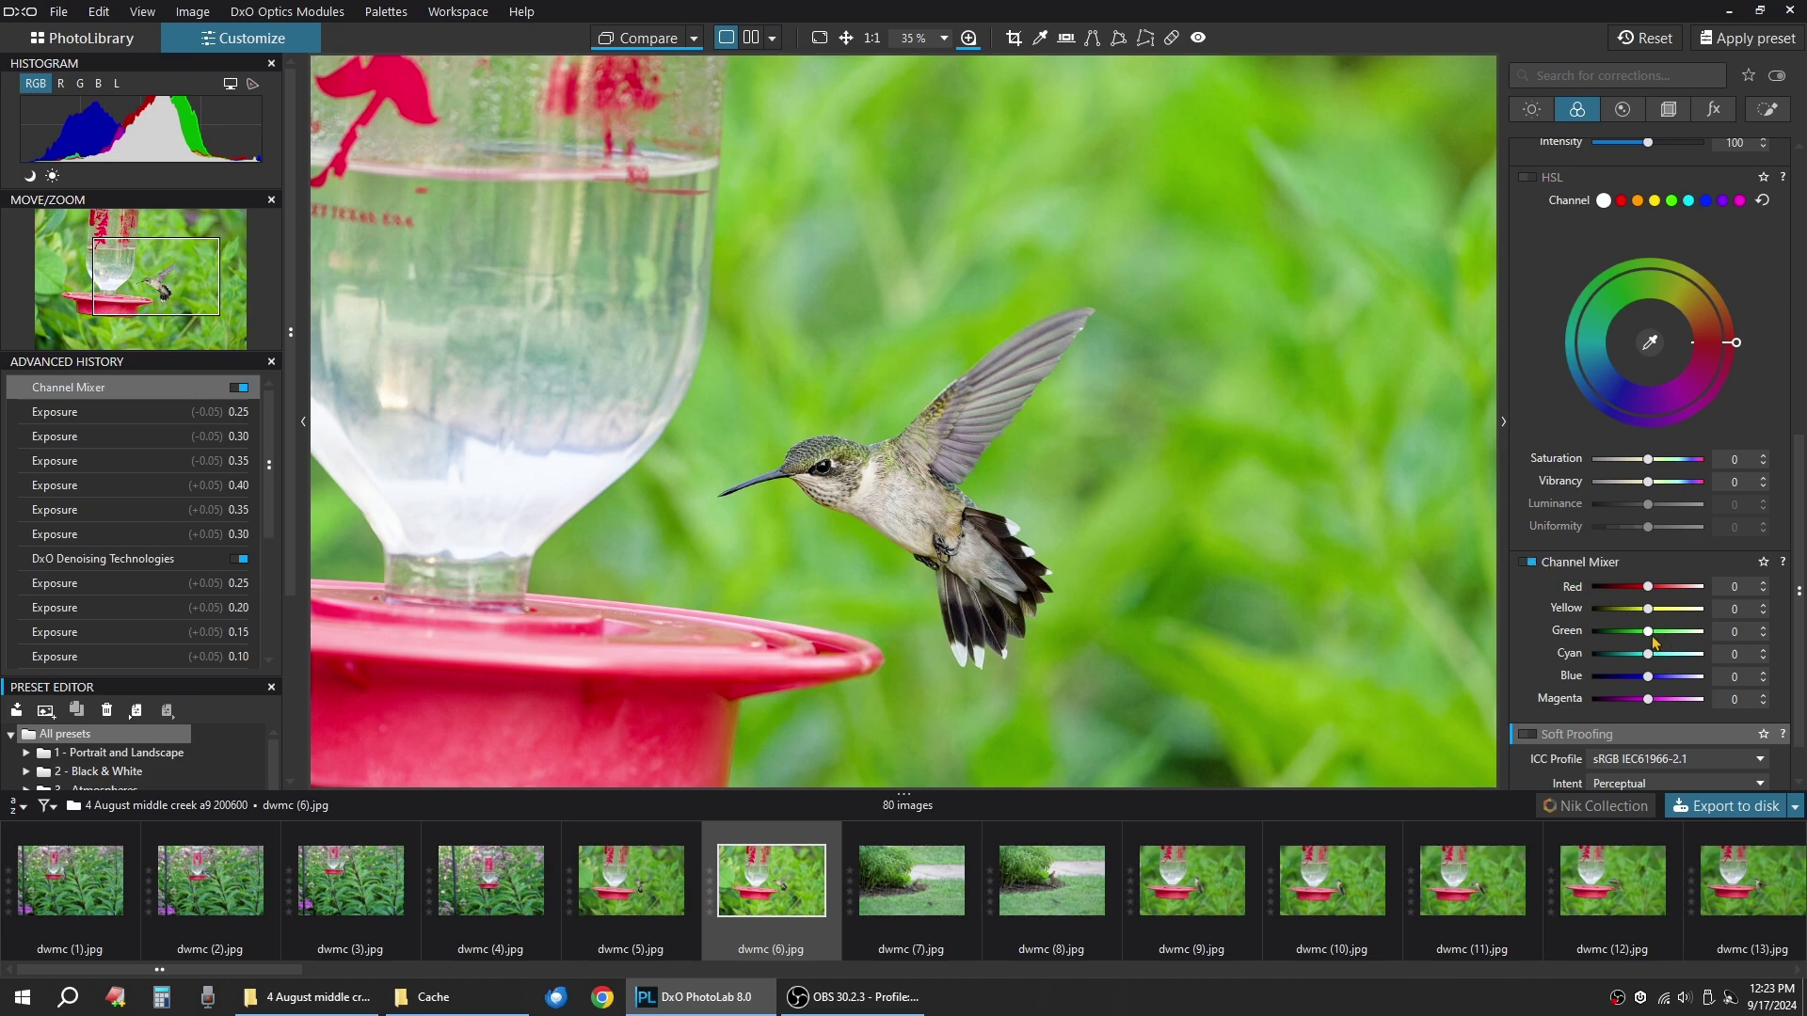
left_click_drag(1649, 637, 1658, 685)
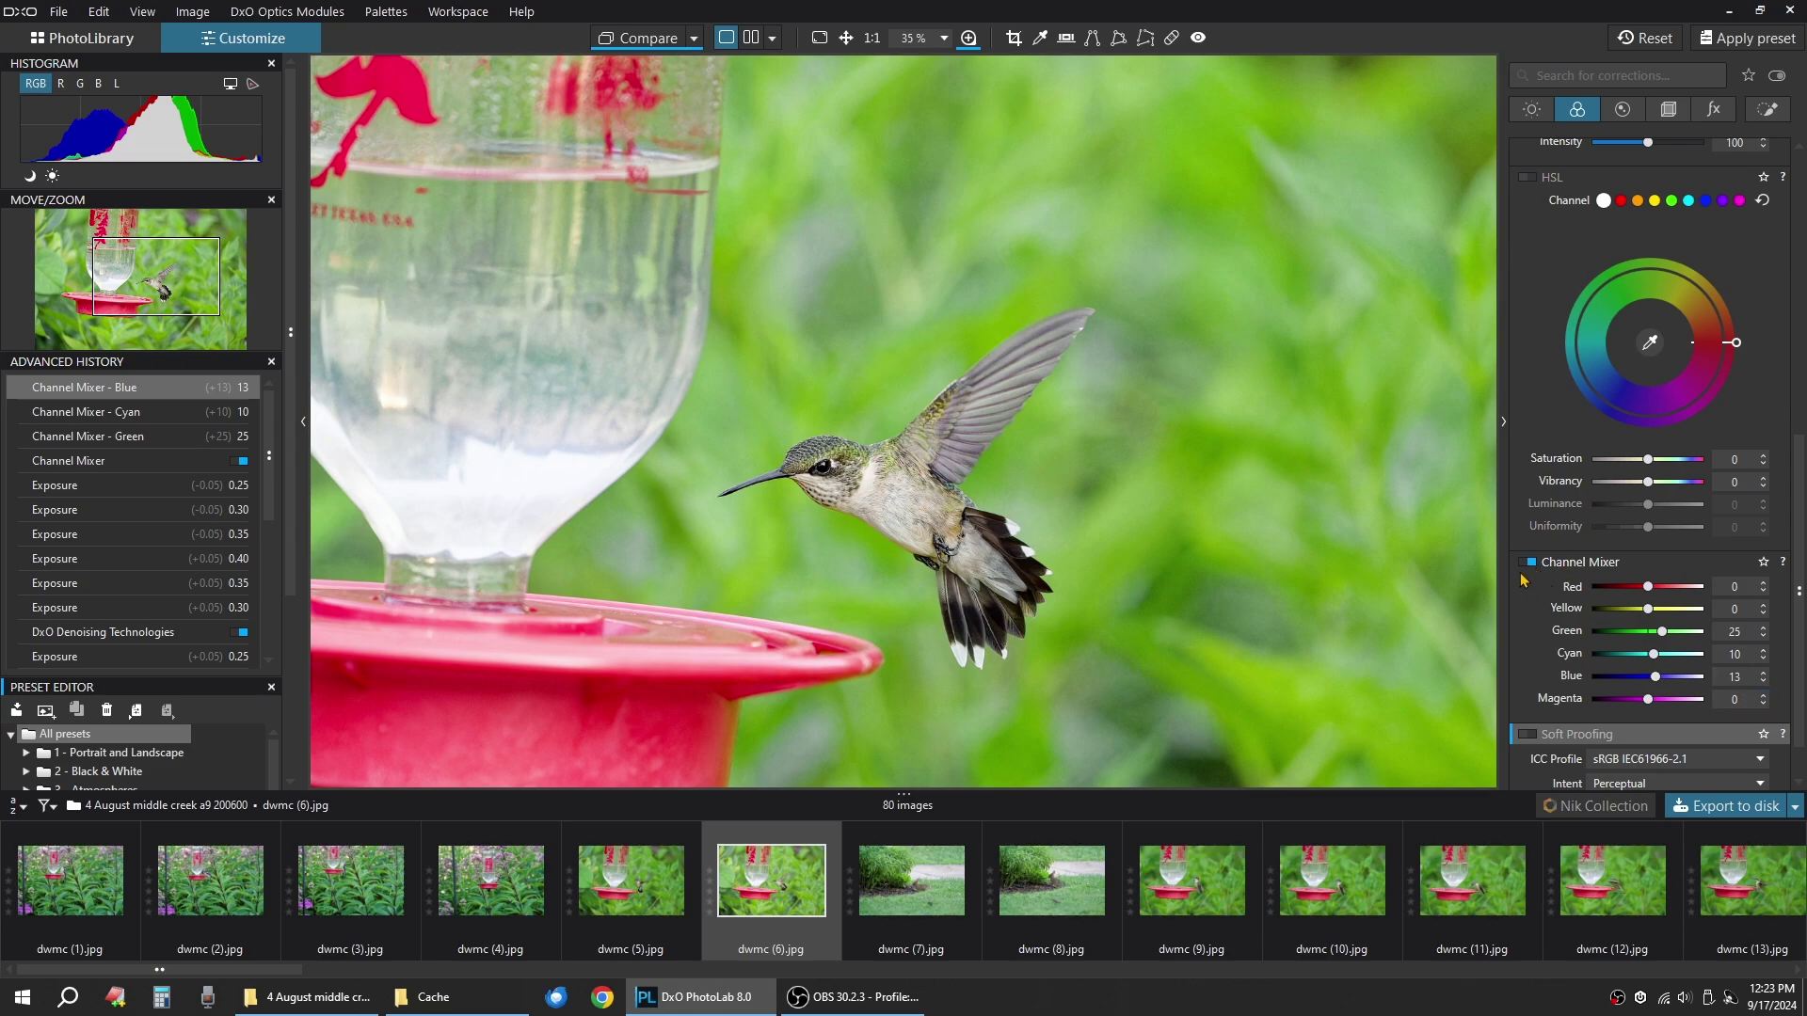
left_click(1526, 563)
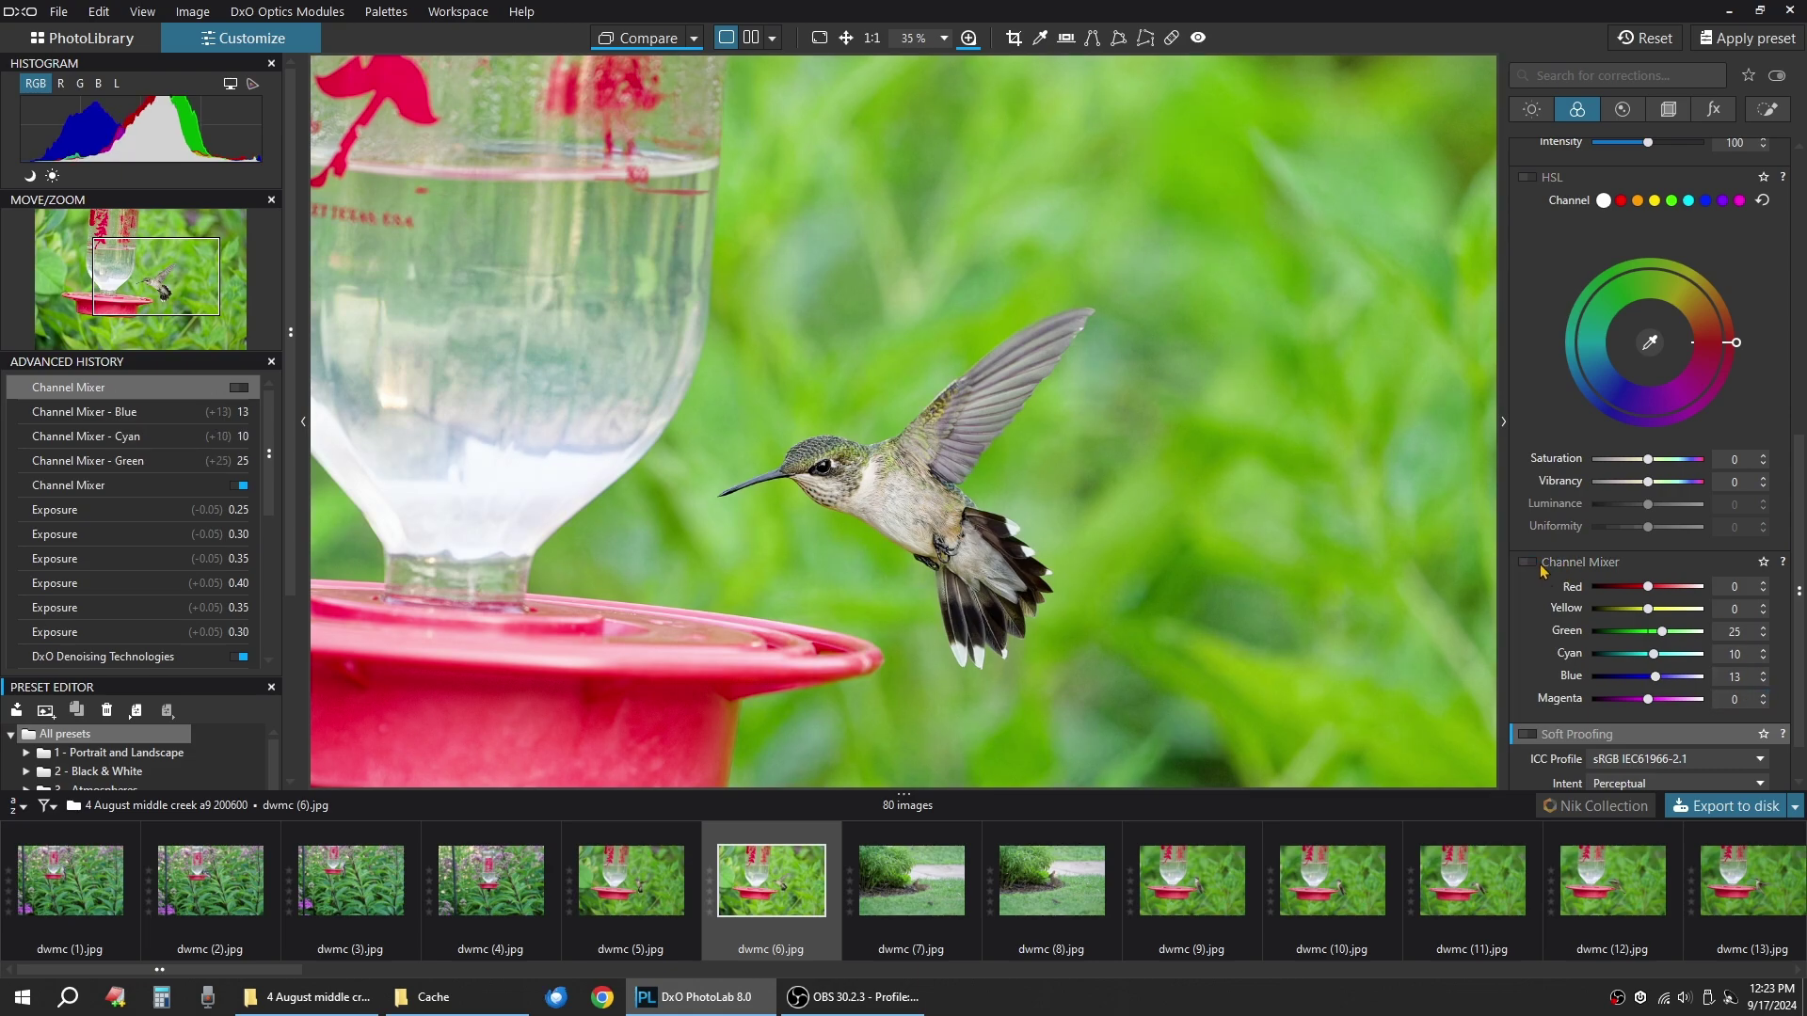
left_click(1527, 564)
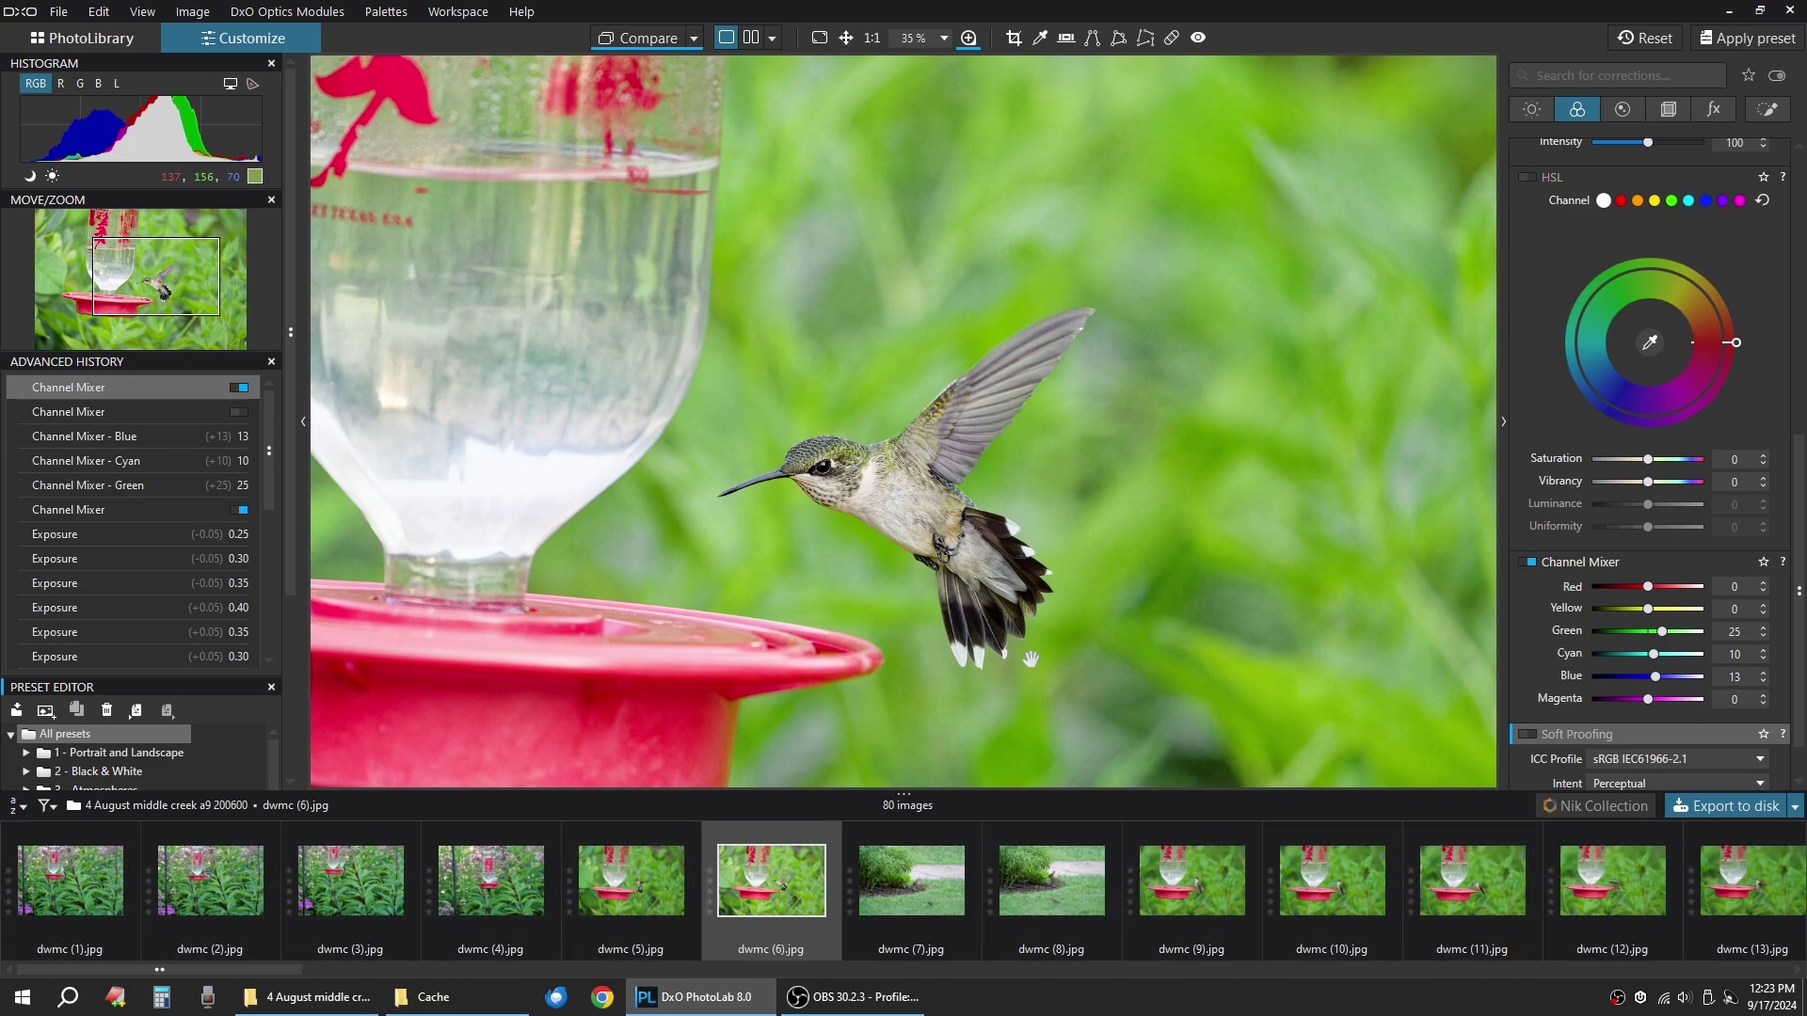
Save the photo's current settings as test44.preset, overwriting the existing preset file.
right_click(949, 495)
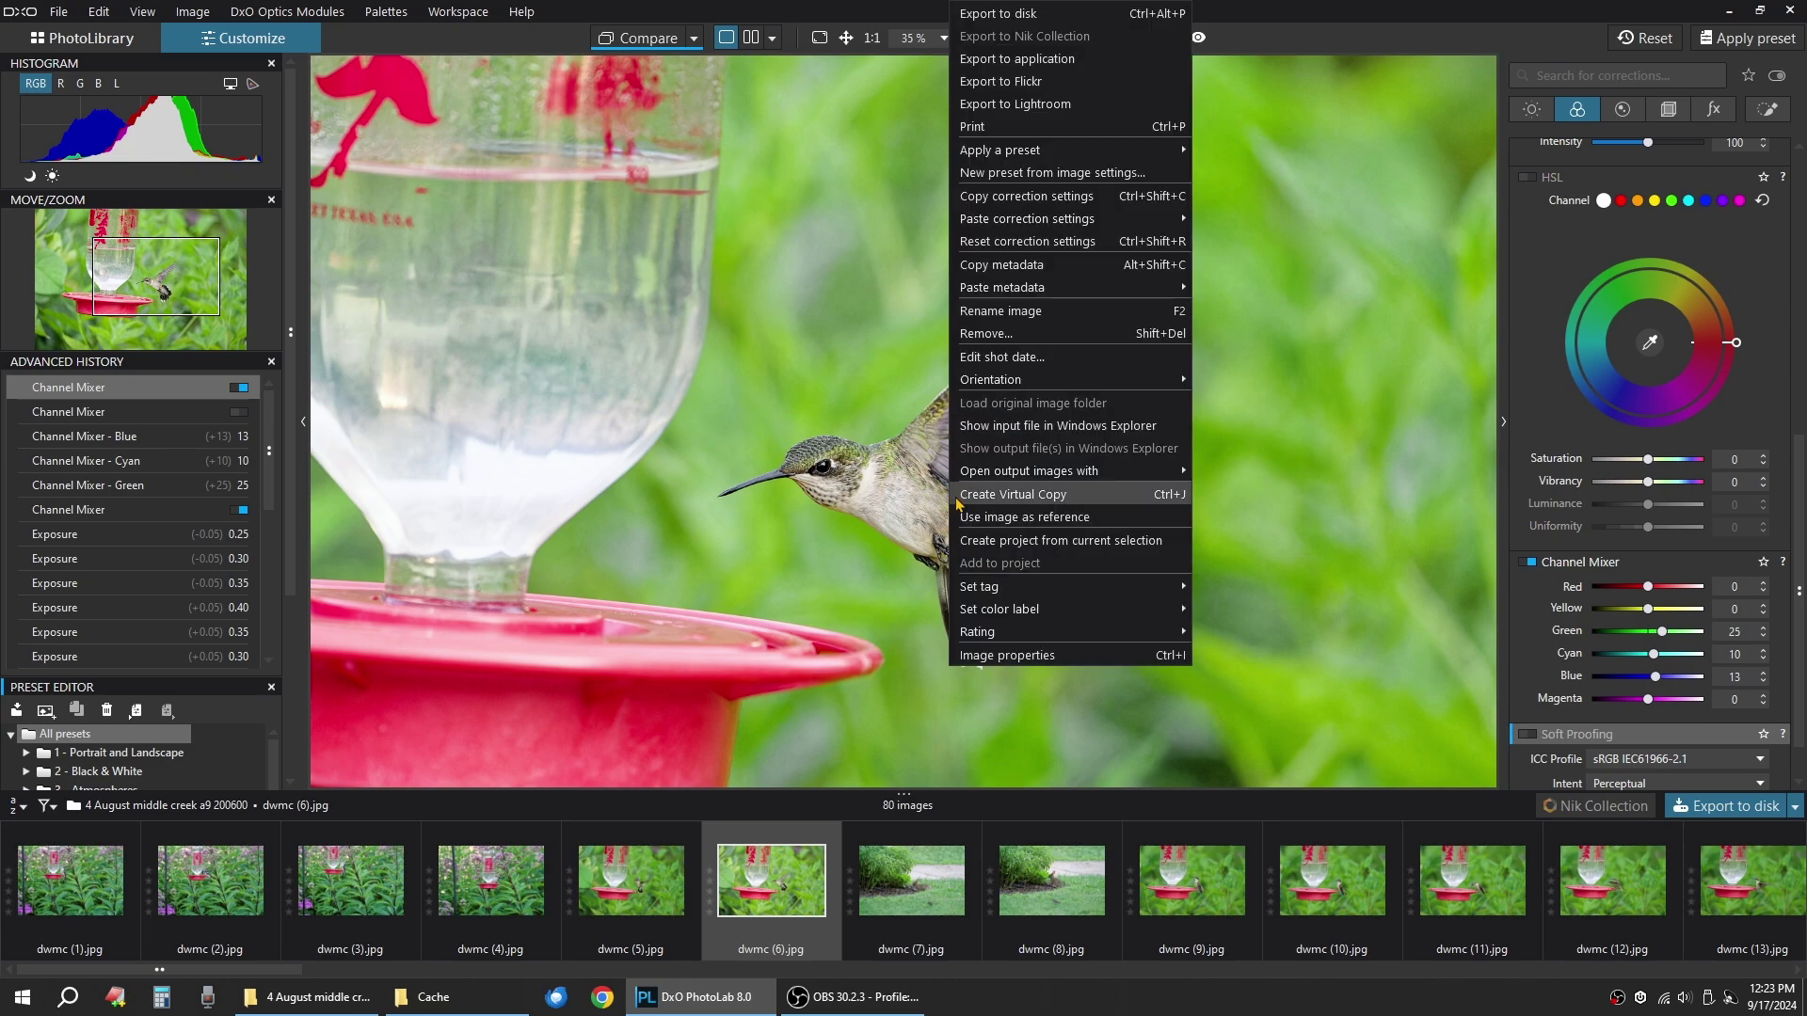
left_click(979, 174)
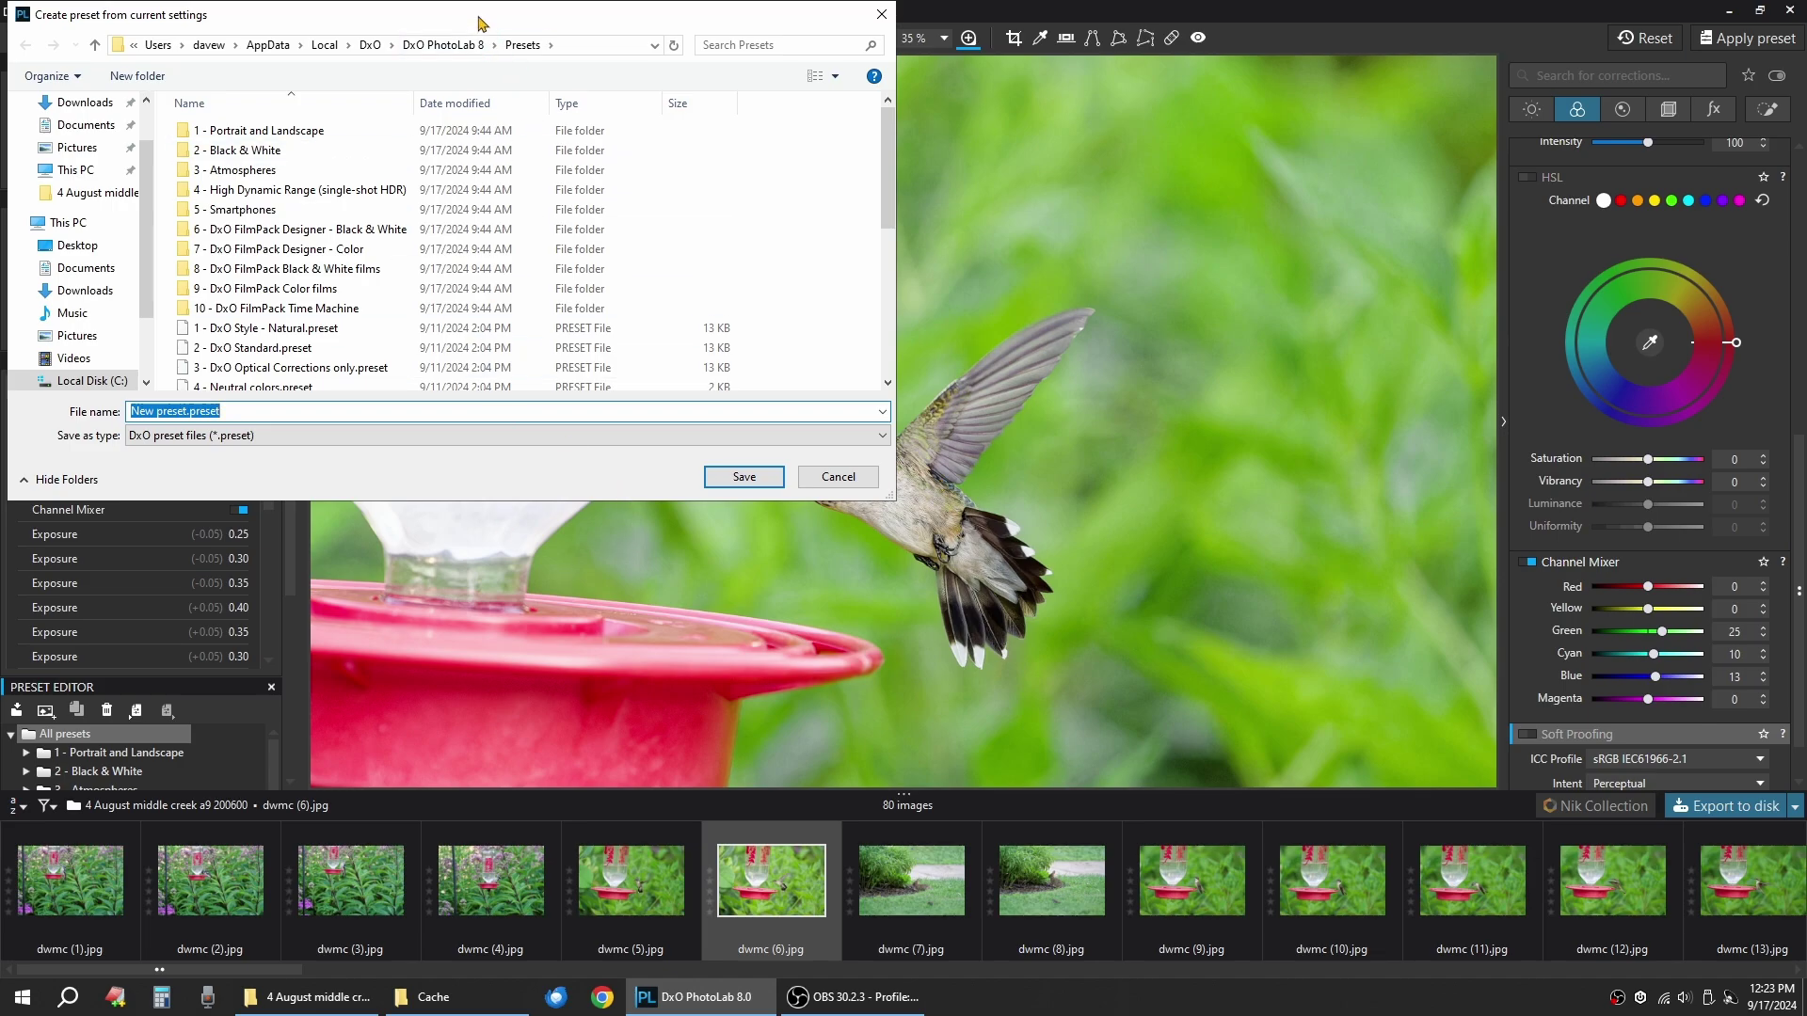
left_click_drag(480, 23, 894, 198)
scroll(823, 516, "down", 8)
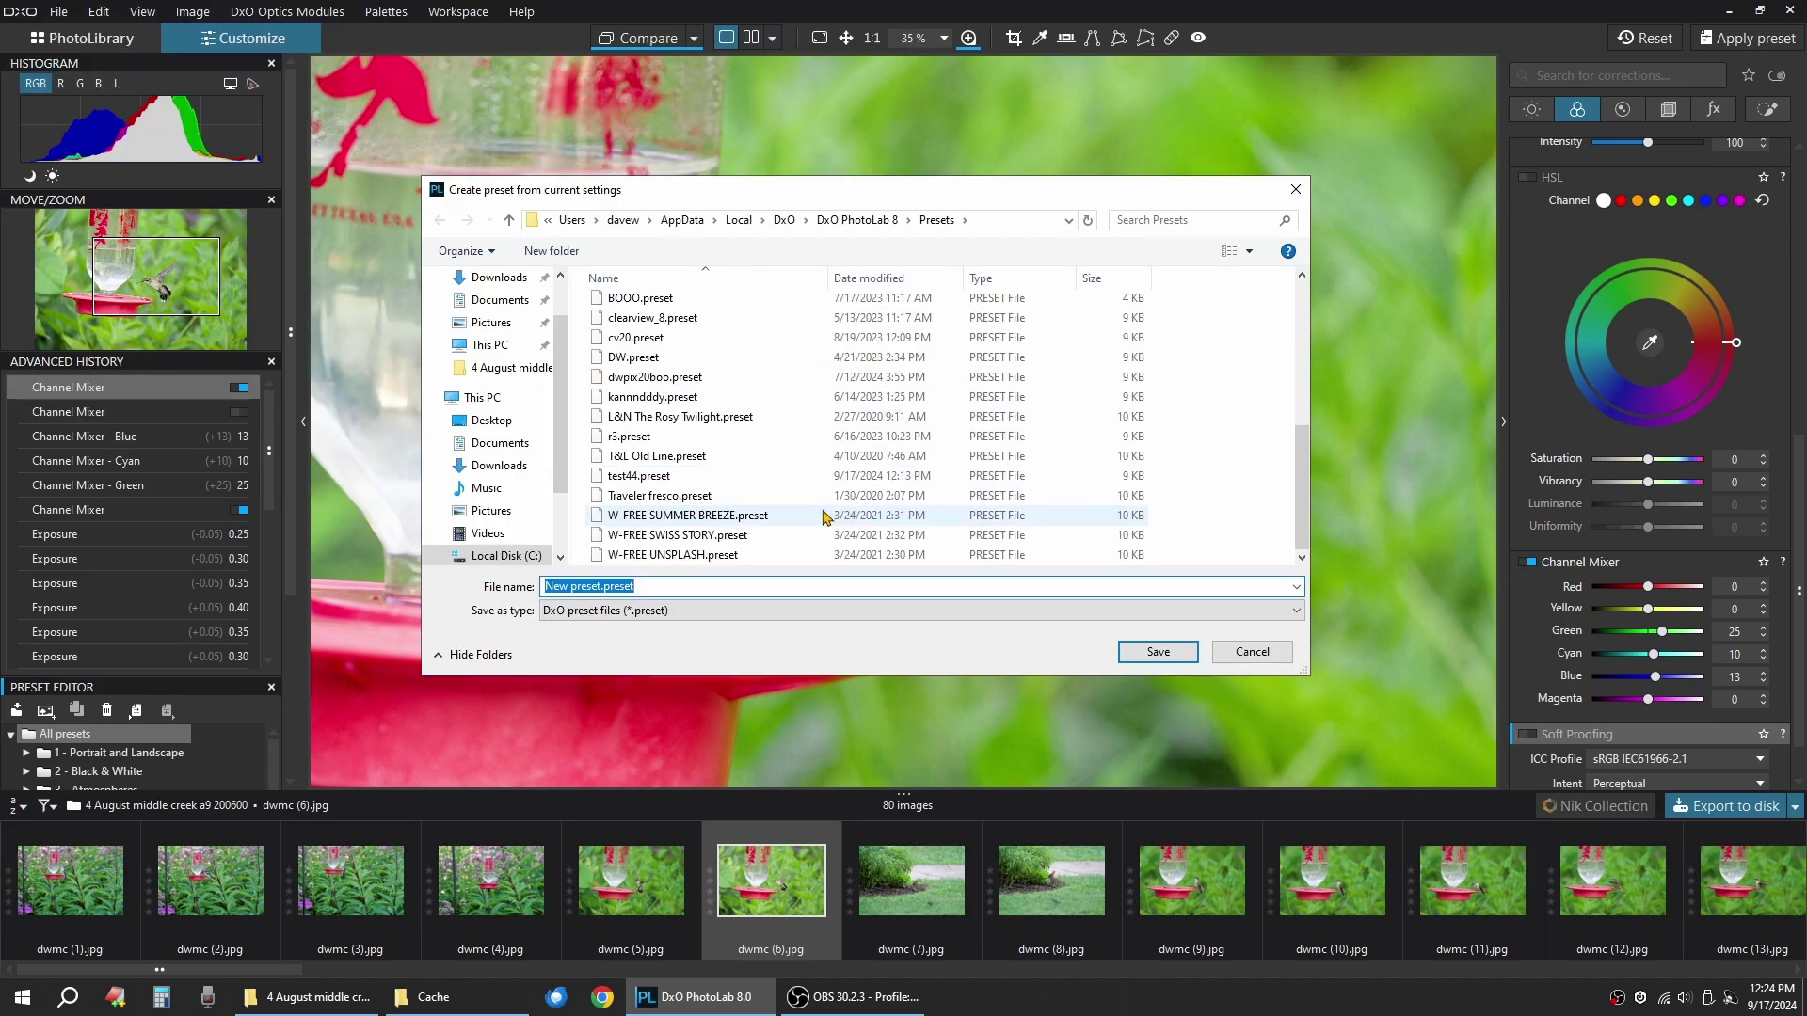
left_click(650, 476)
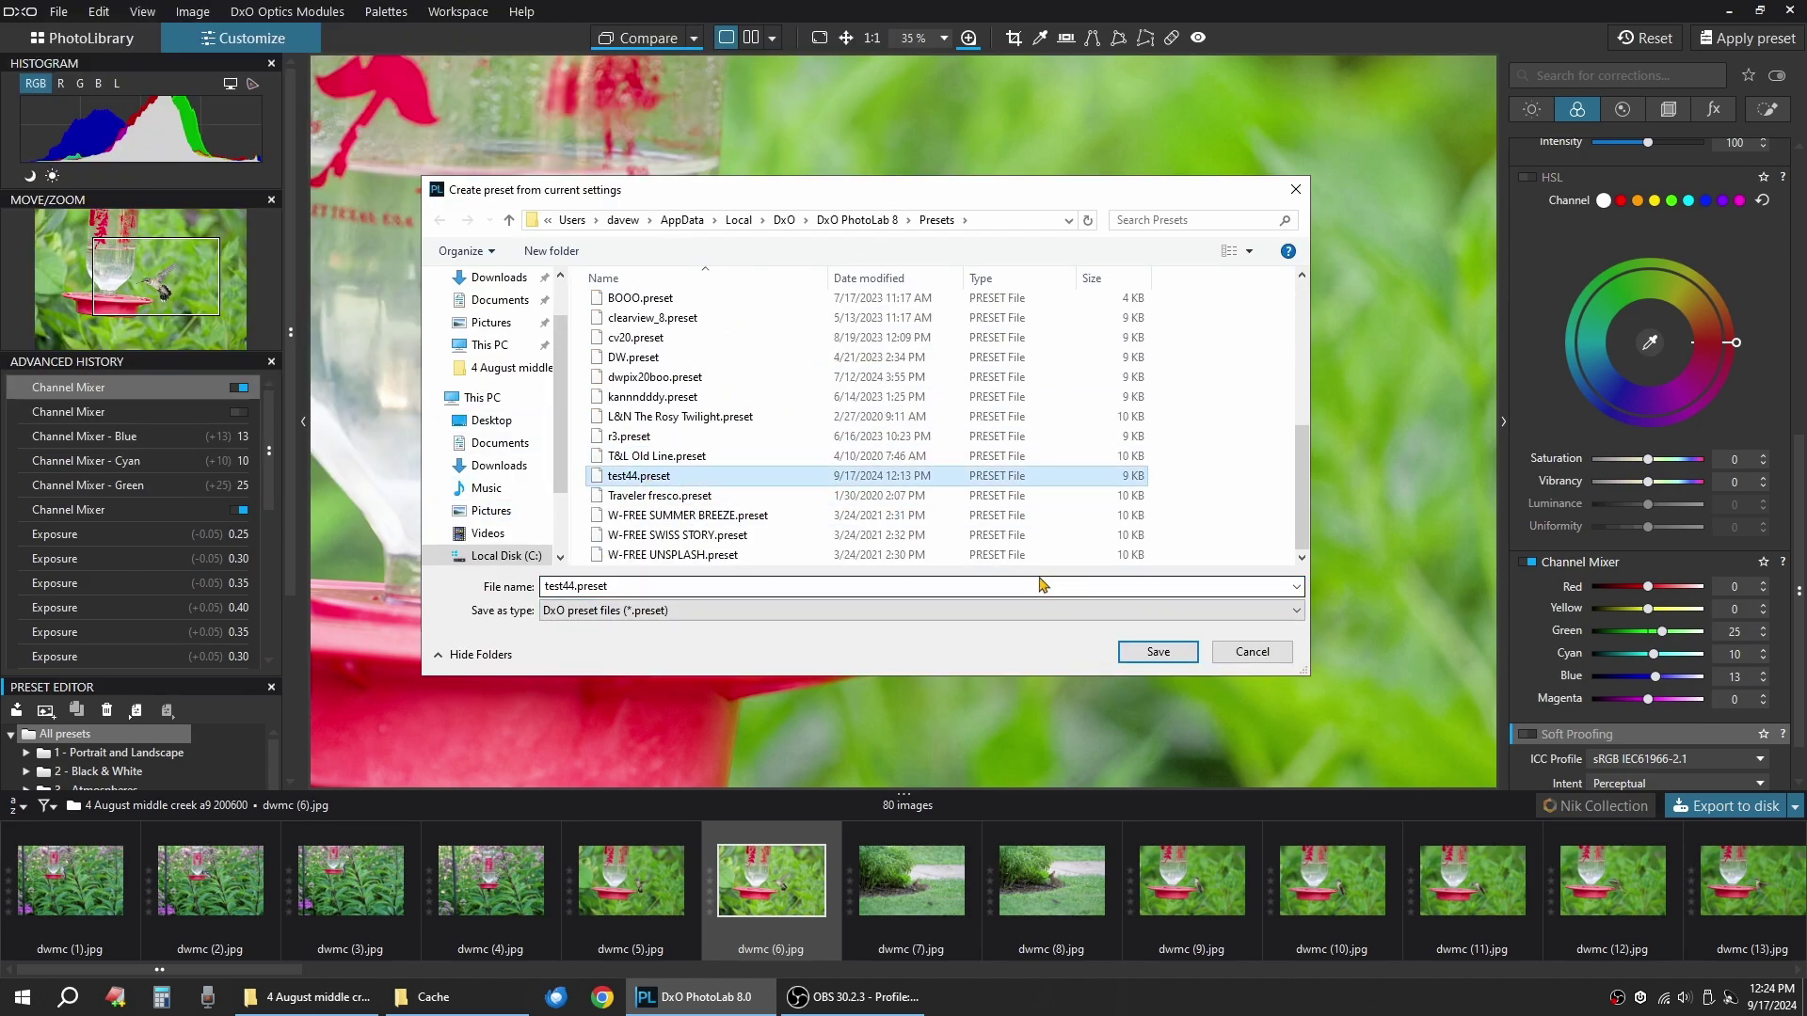
left_click(1154, 655)
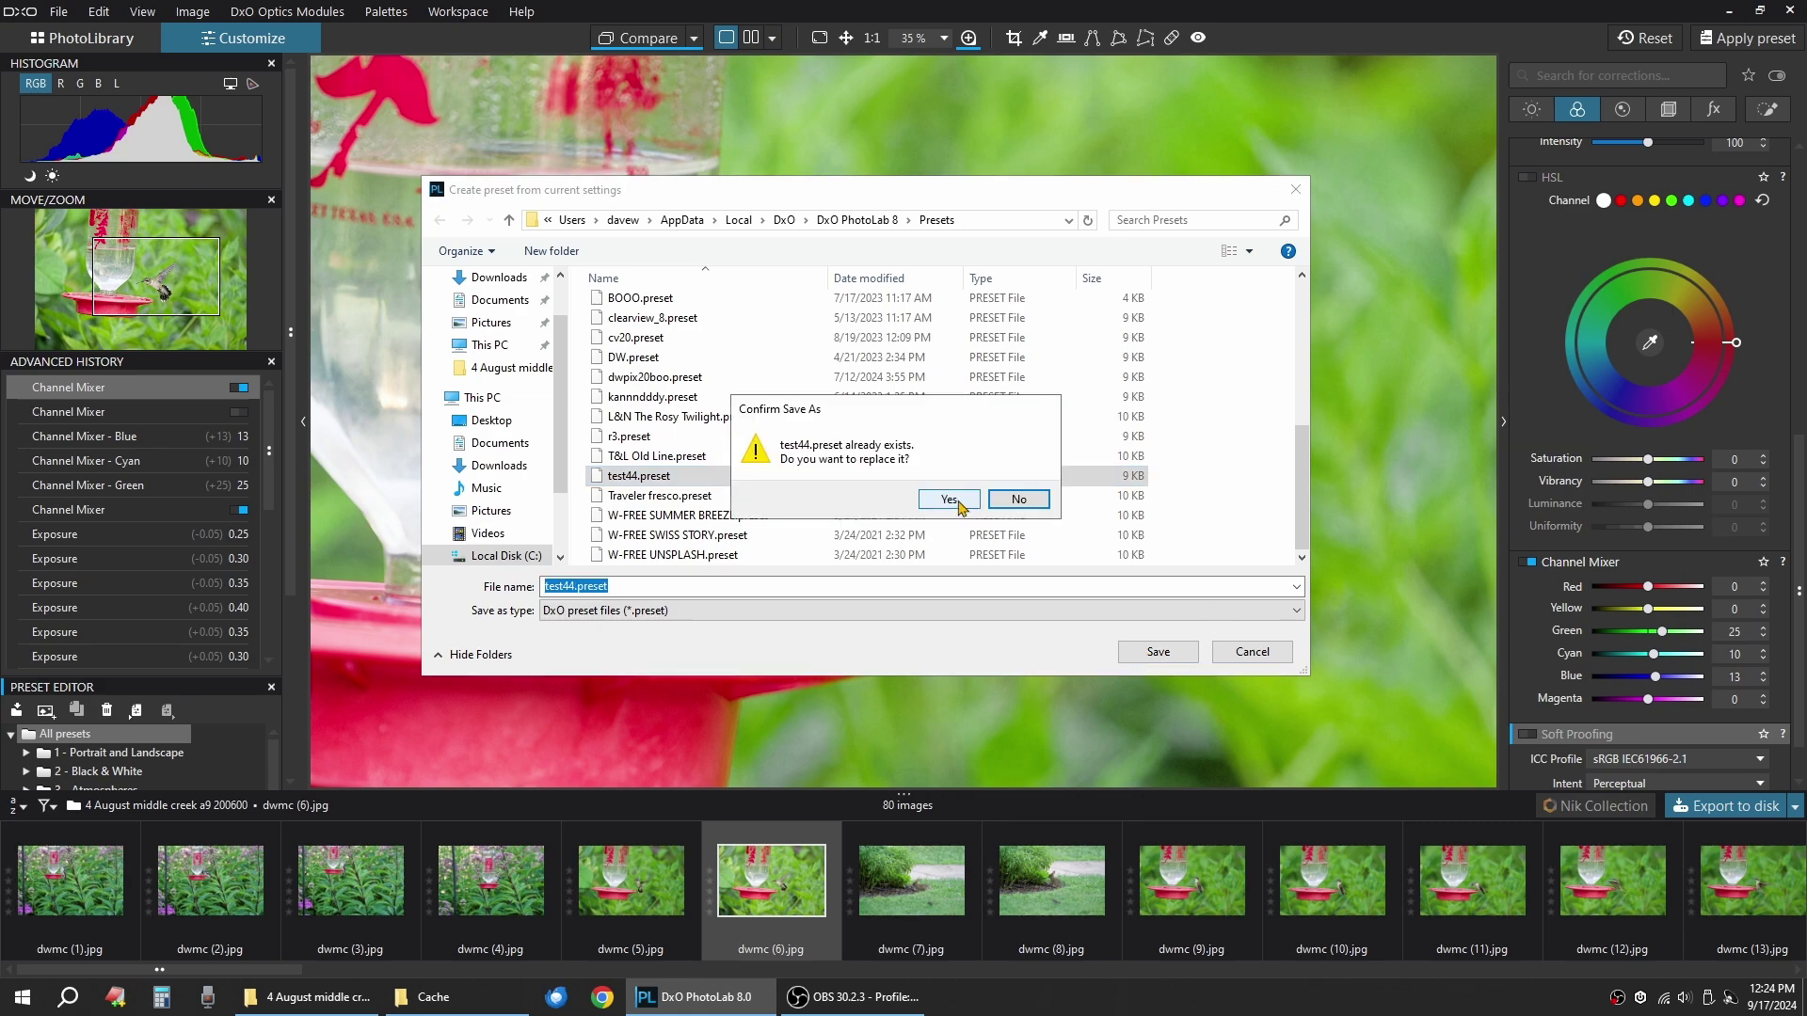
left_click(949, 500)
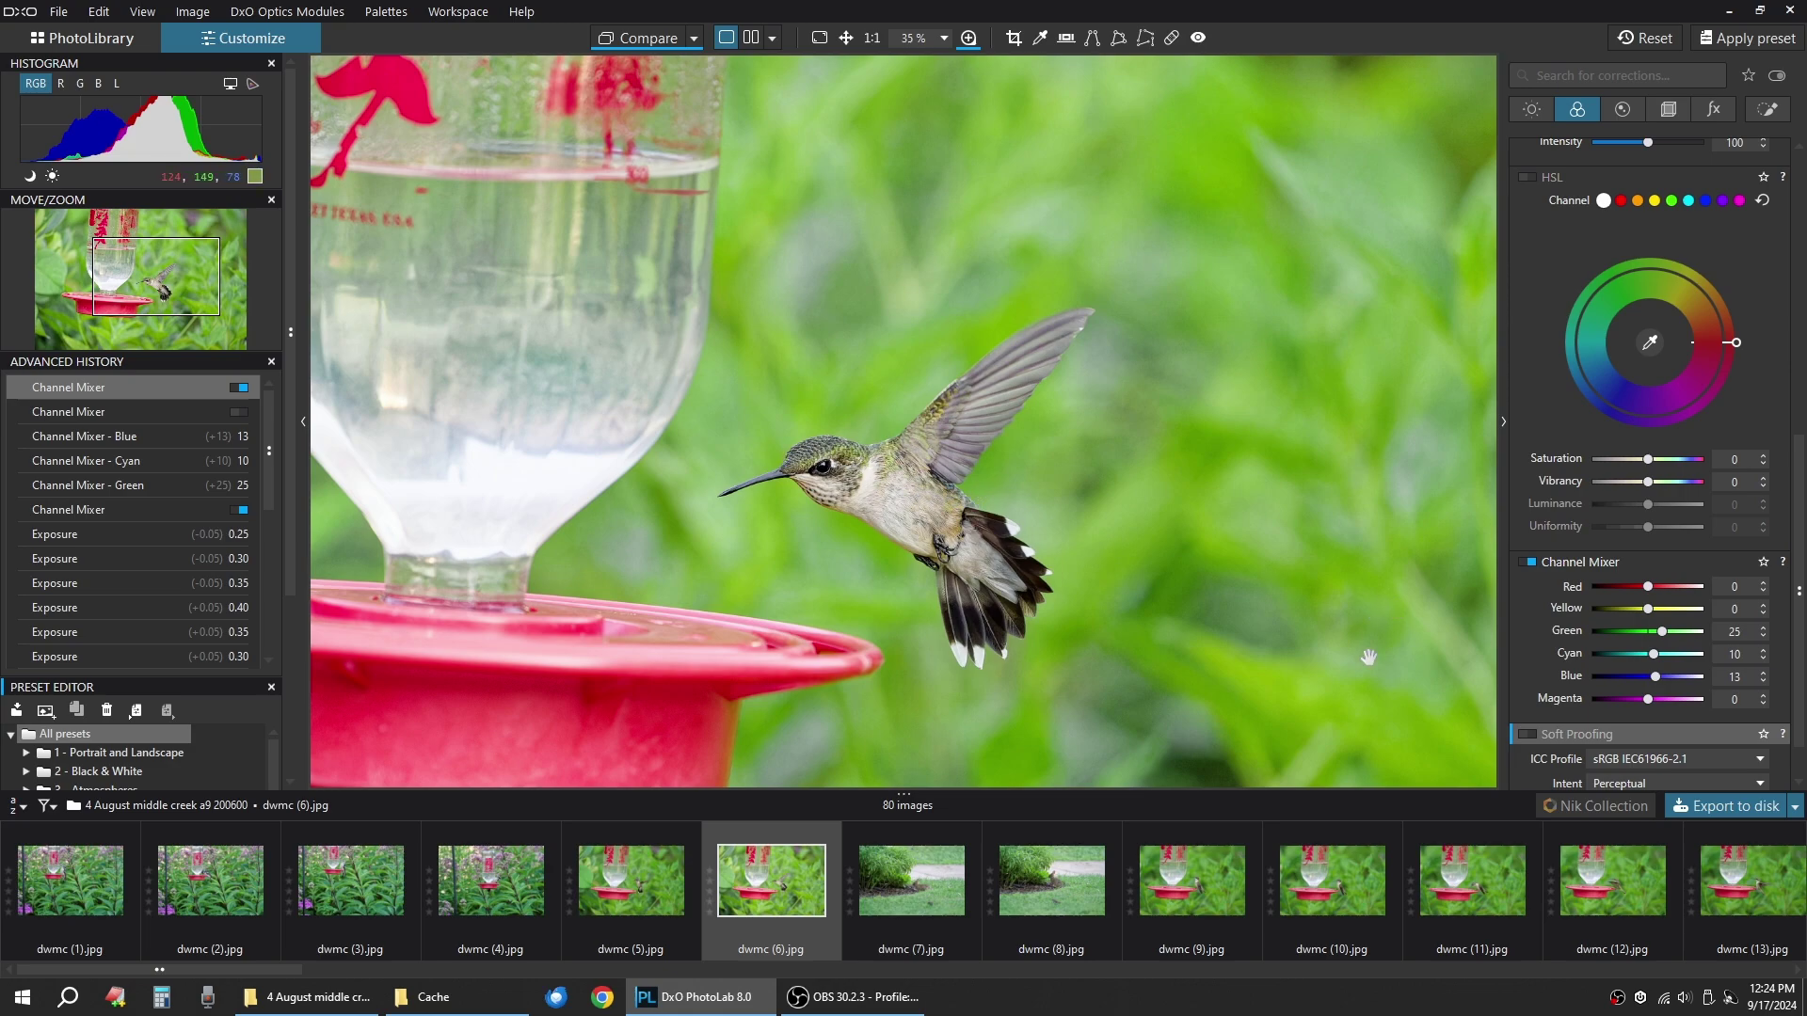
Set the JPEG export destination to a new folder test22 inside Photography.
left_click(1730, 807)
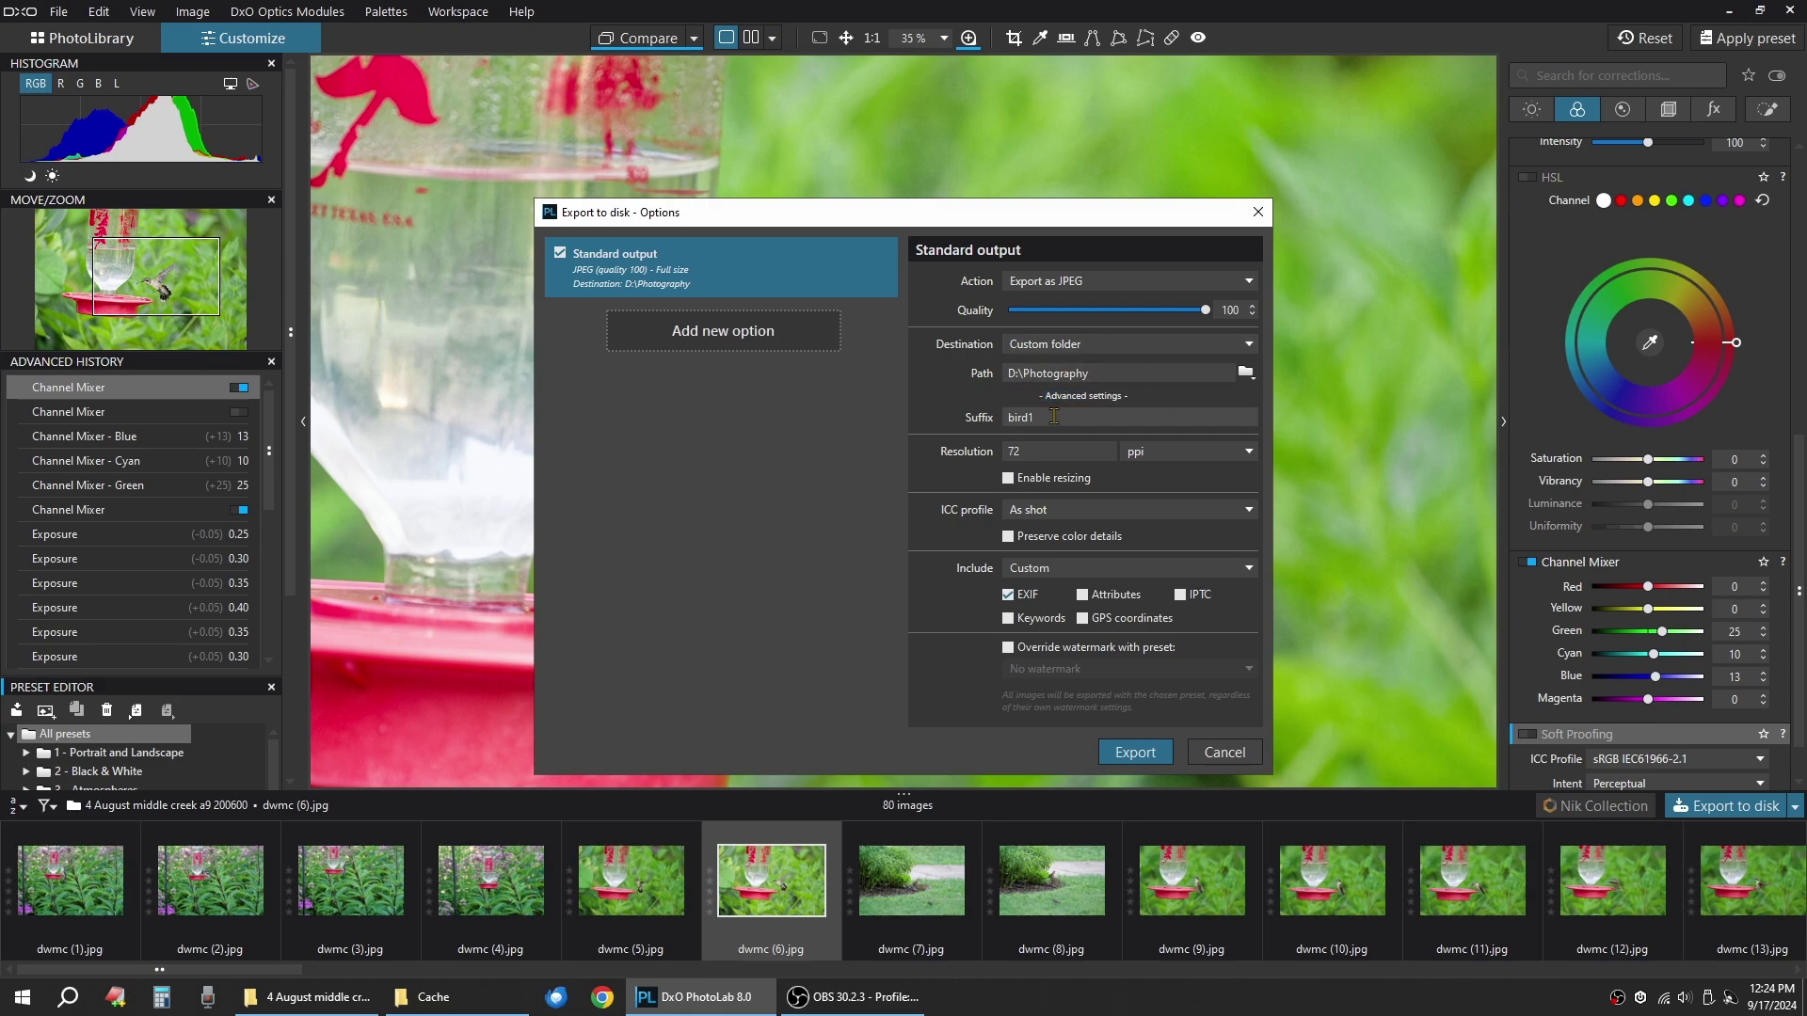
left_click(1245, 373)
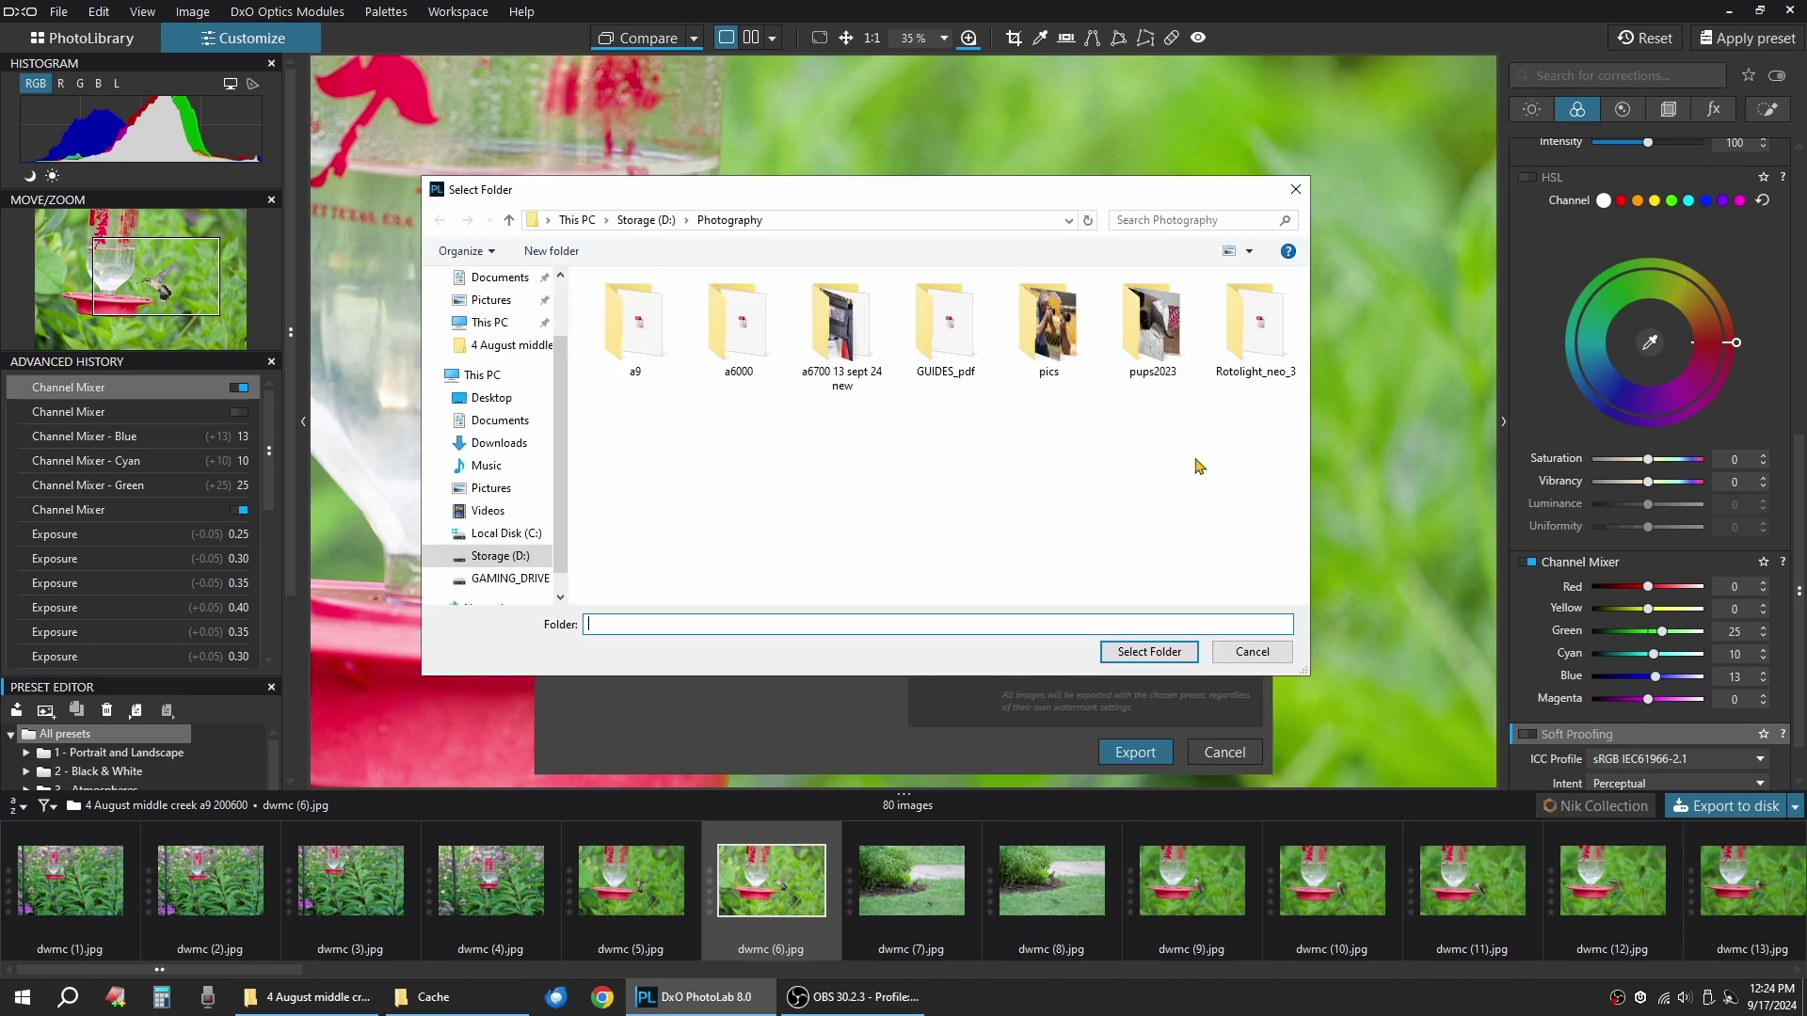
right_click(769, 481)
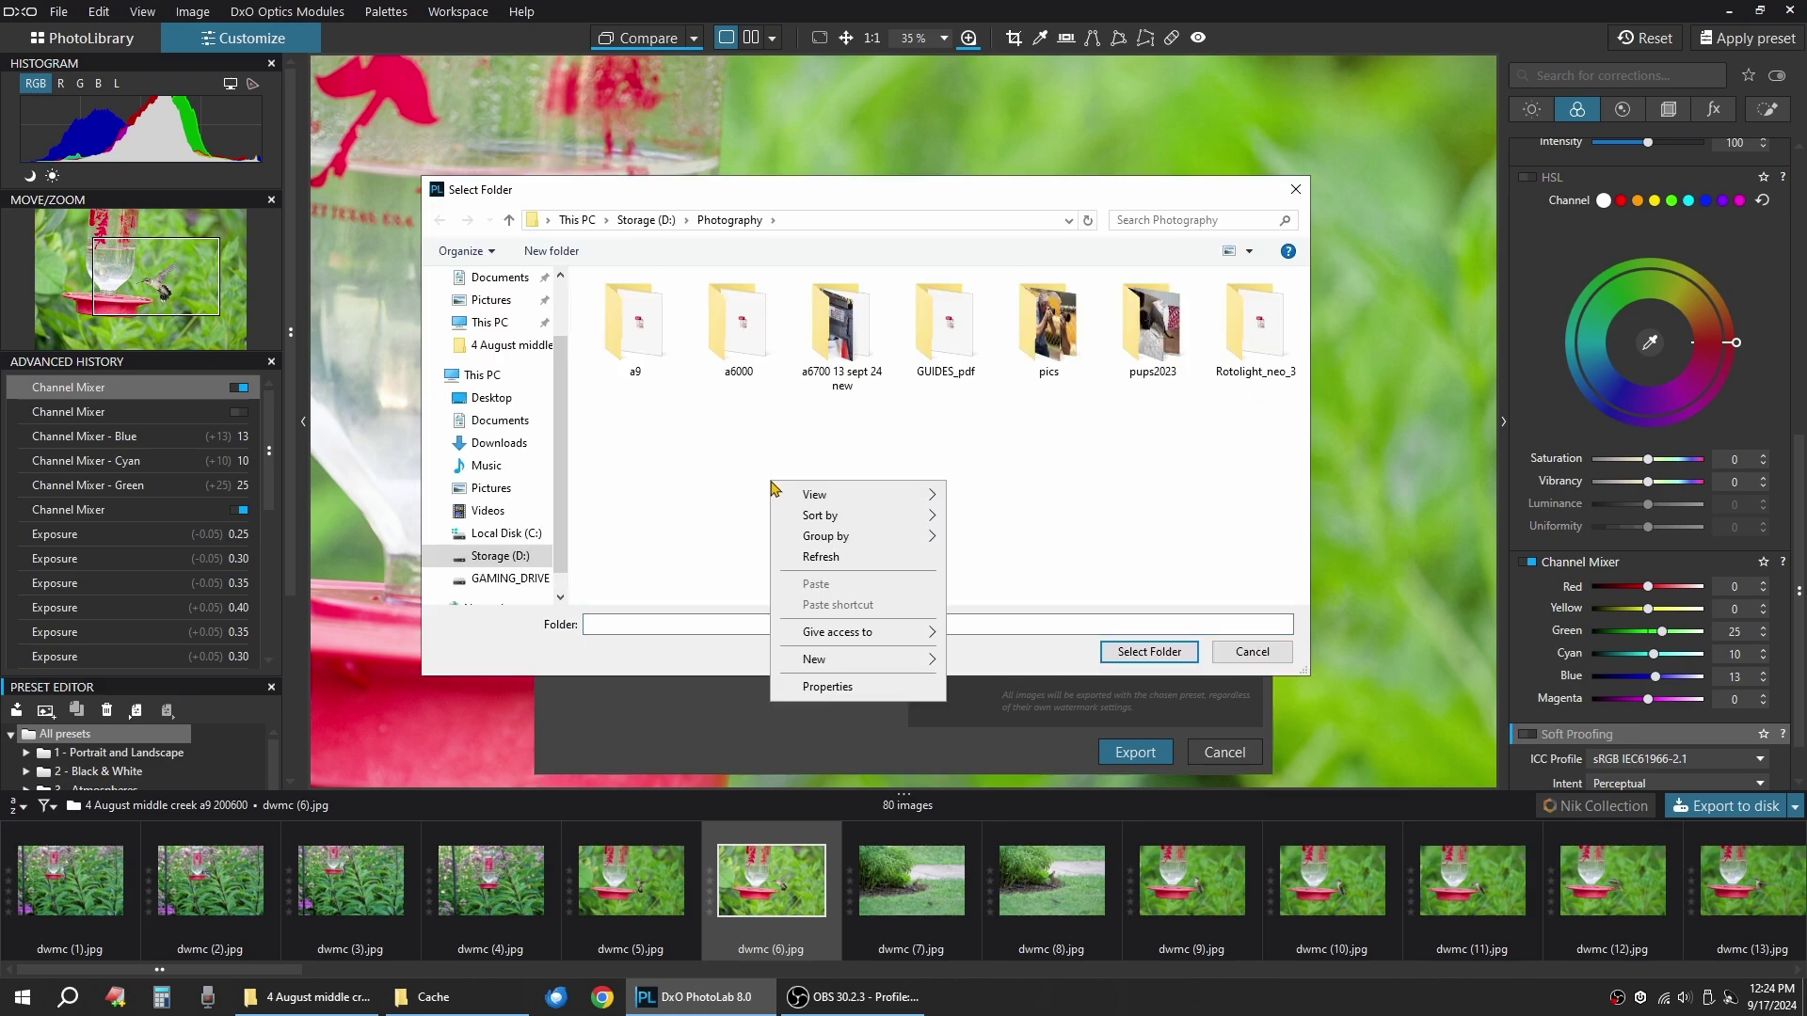
mouse_move(847, 659)
left_click(993, 664)
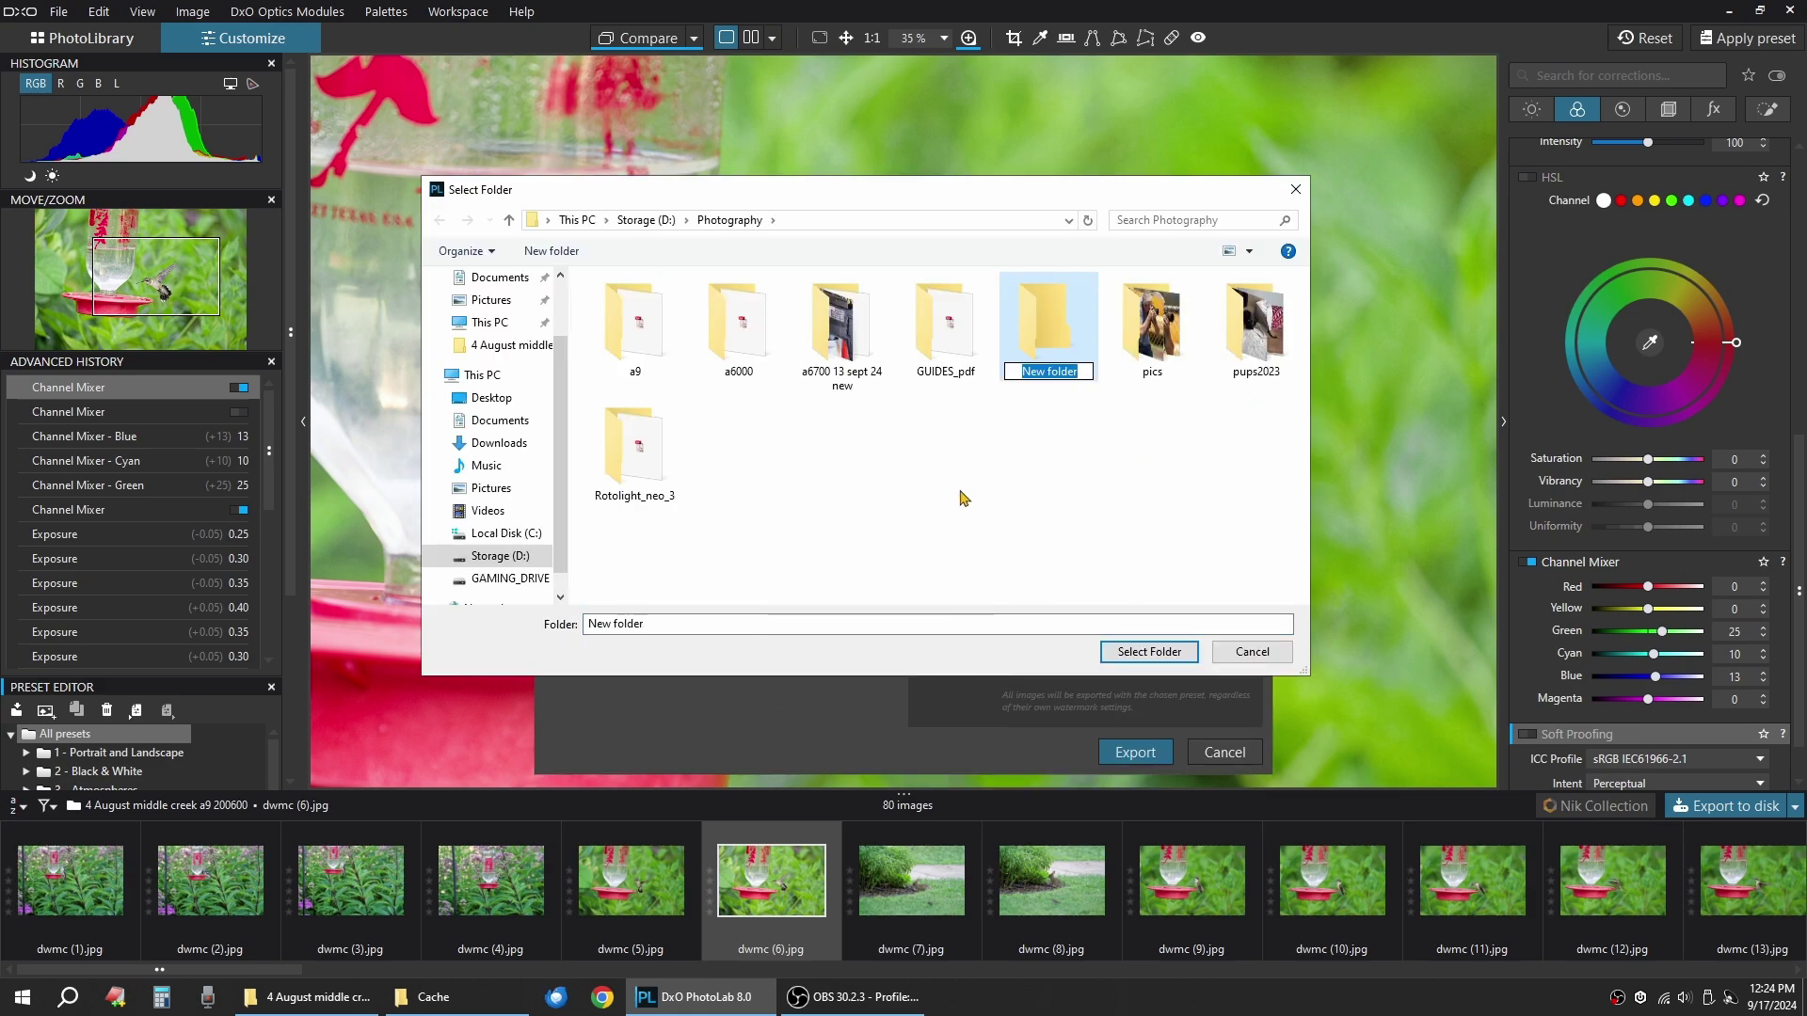
type("test22")
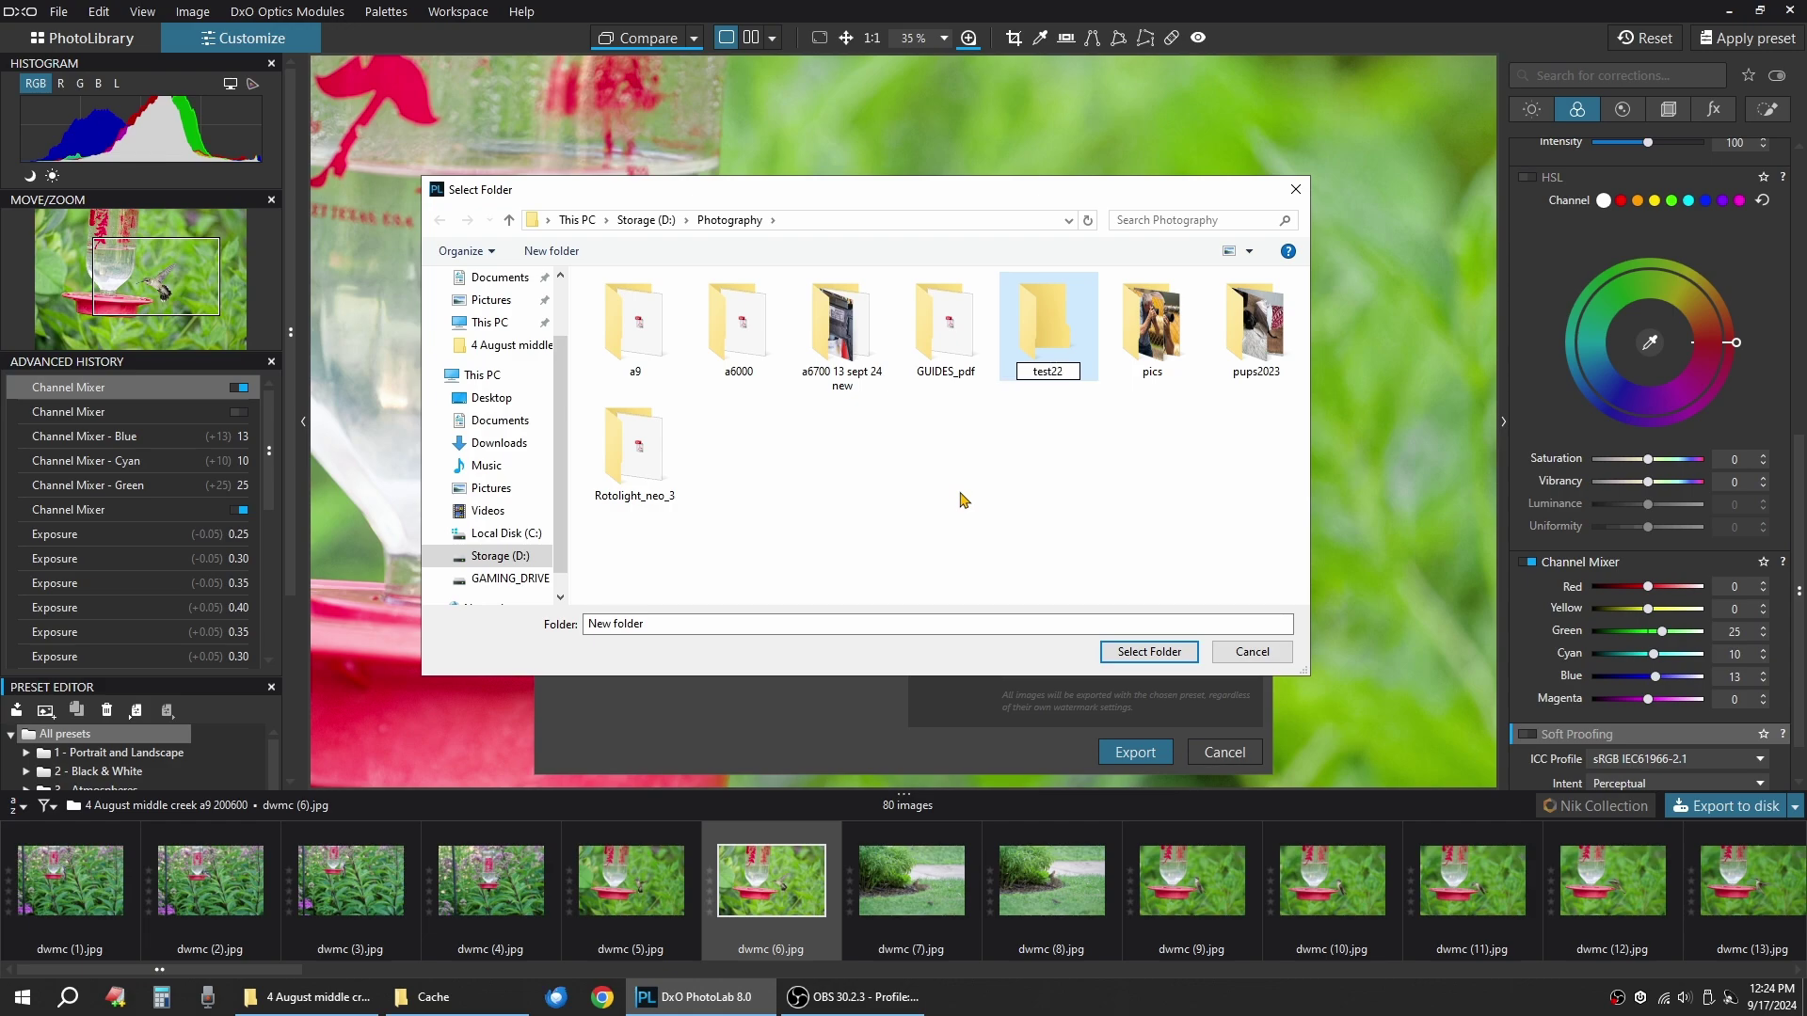
key("Return")
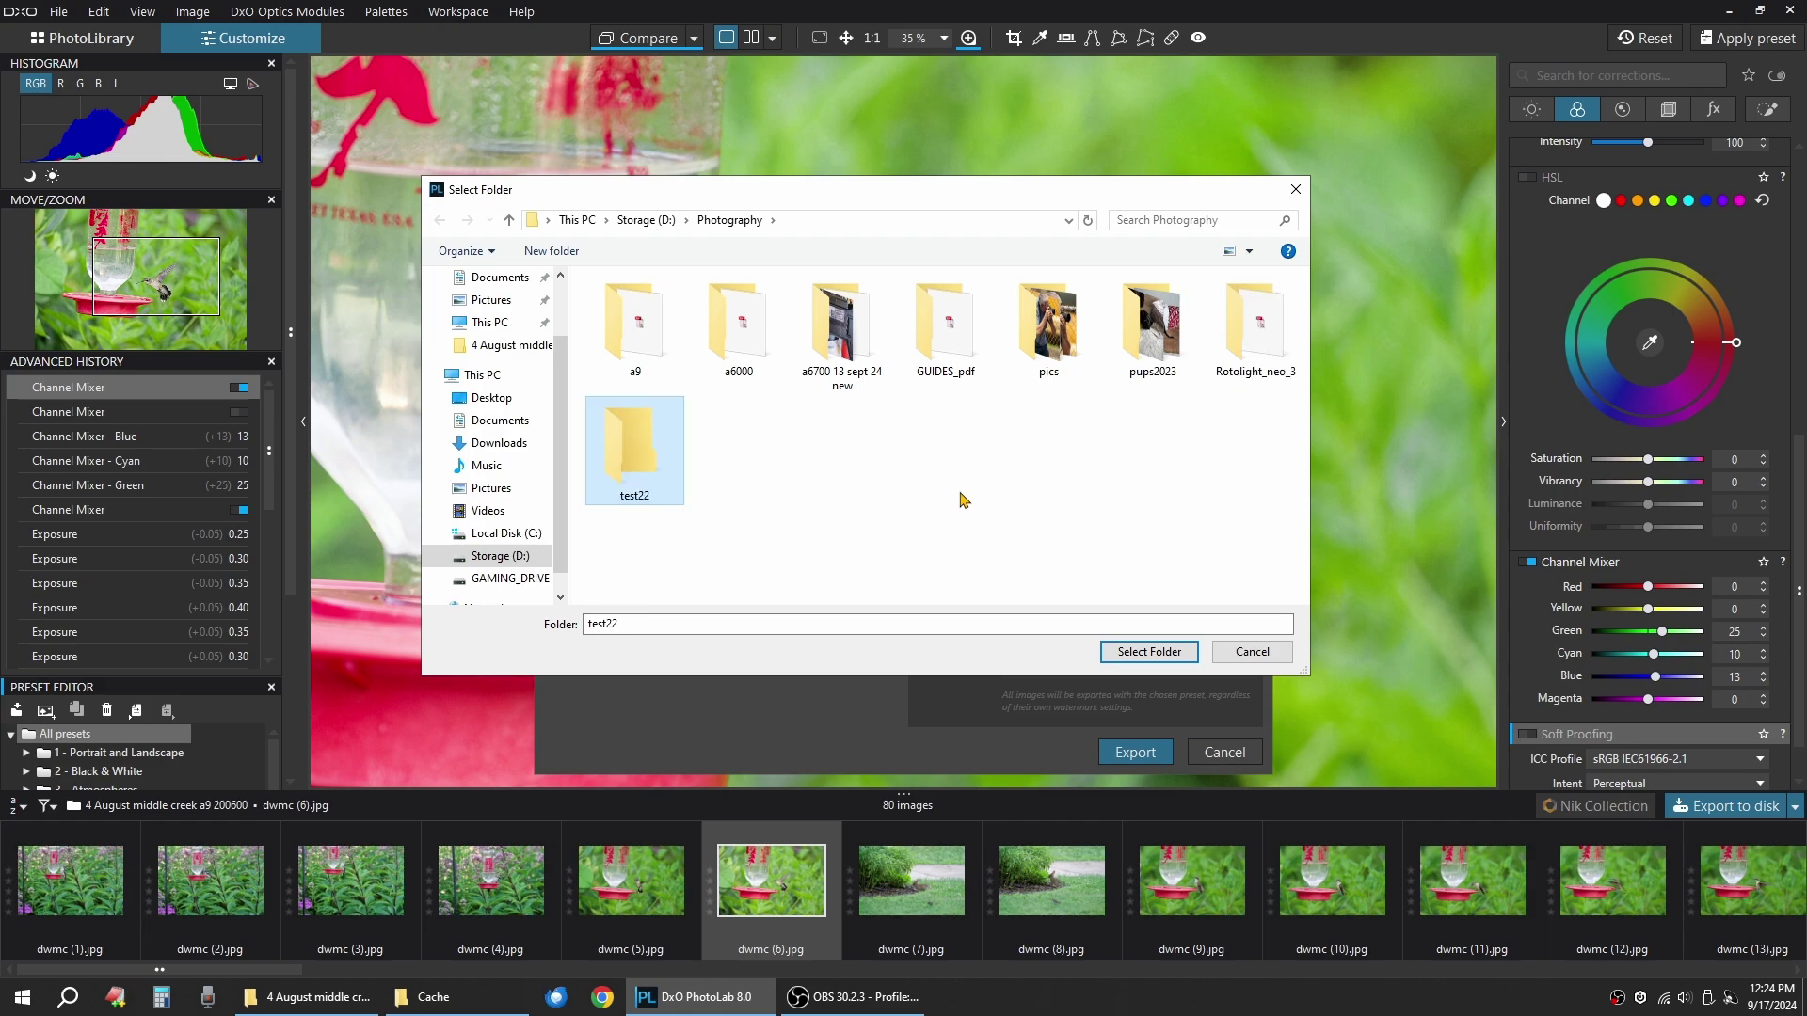
left_click(1149, 652)
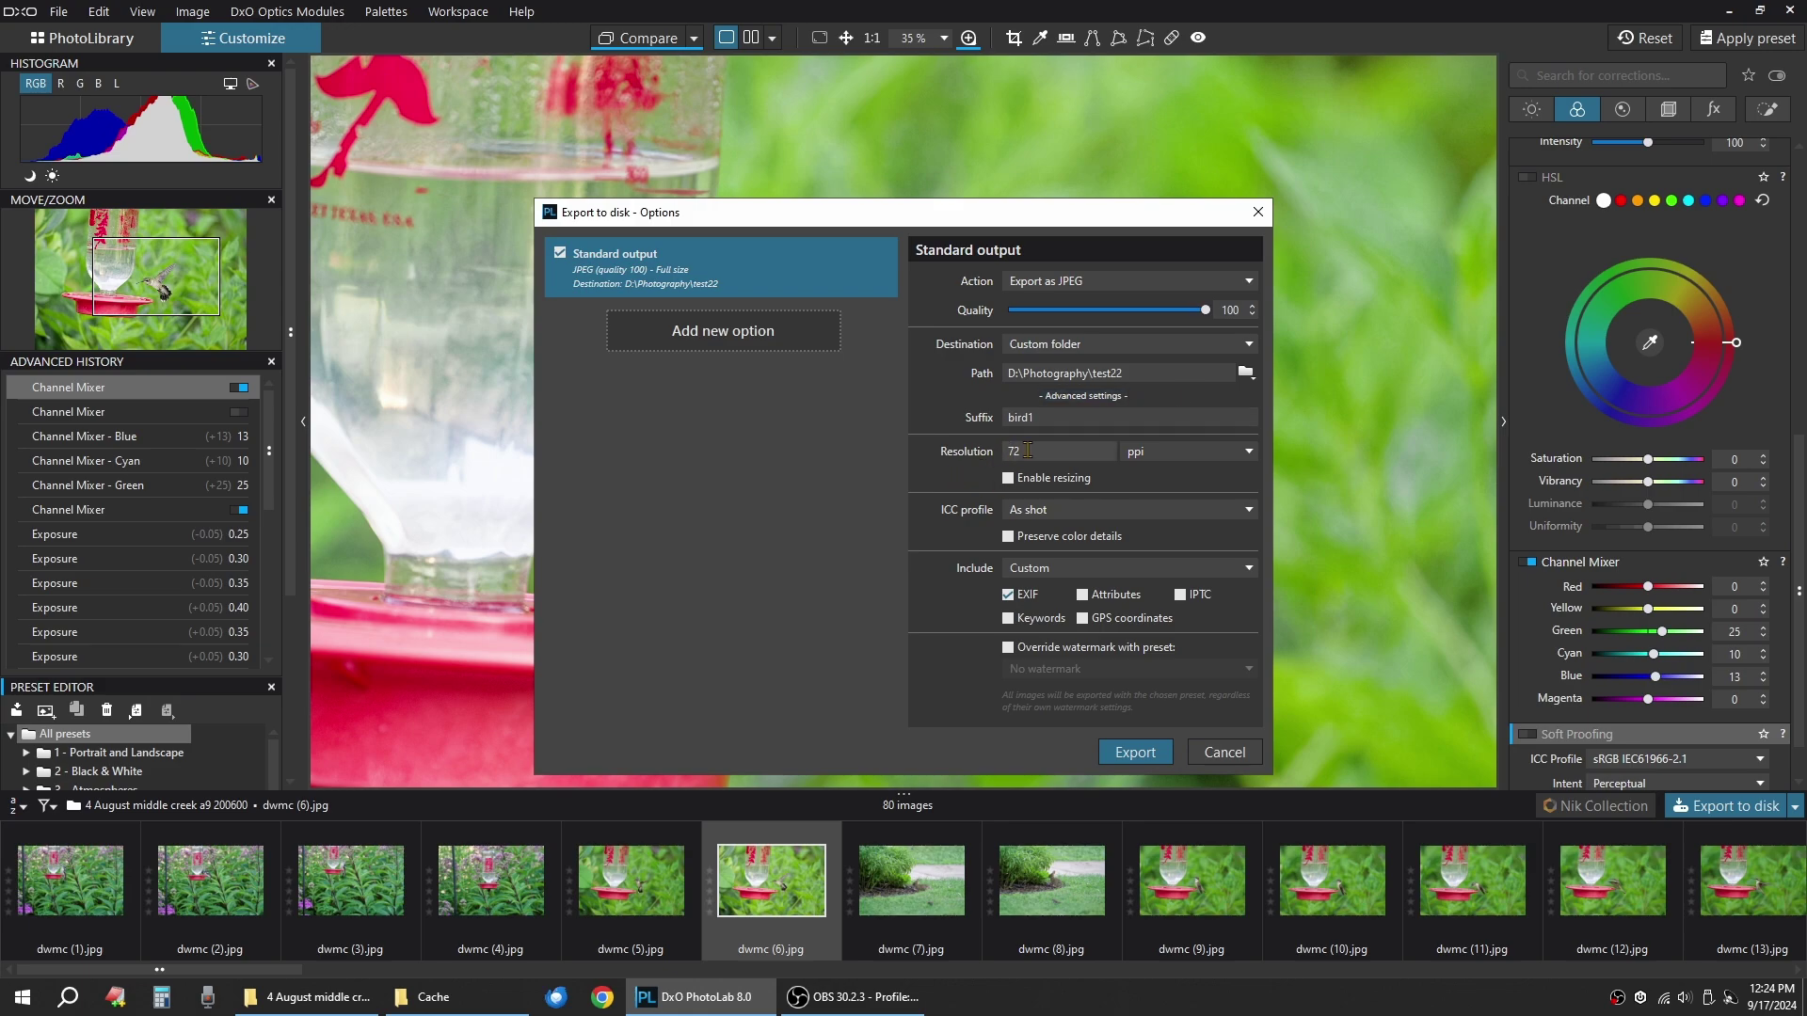
Change the file suffix to hbird44 and export the photo as a quality-100 JPEG.
double_click(1044, 416)
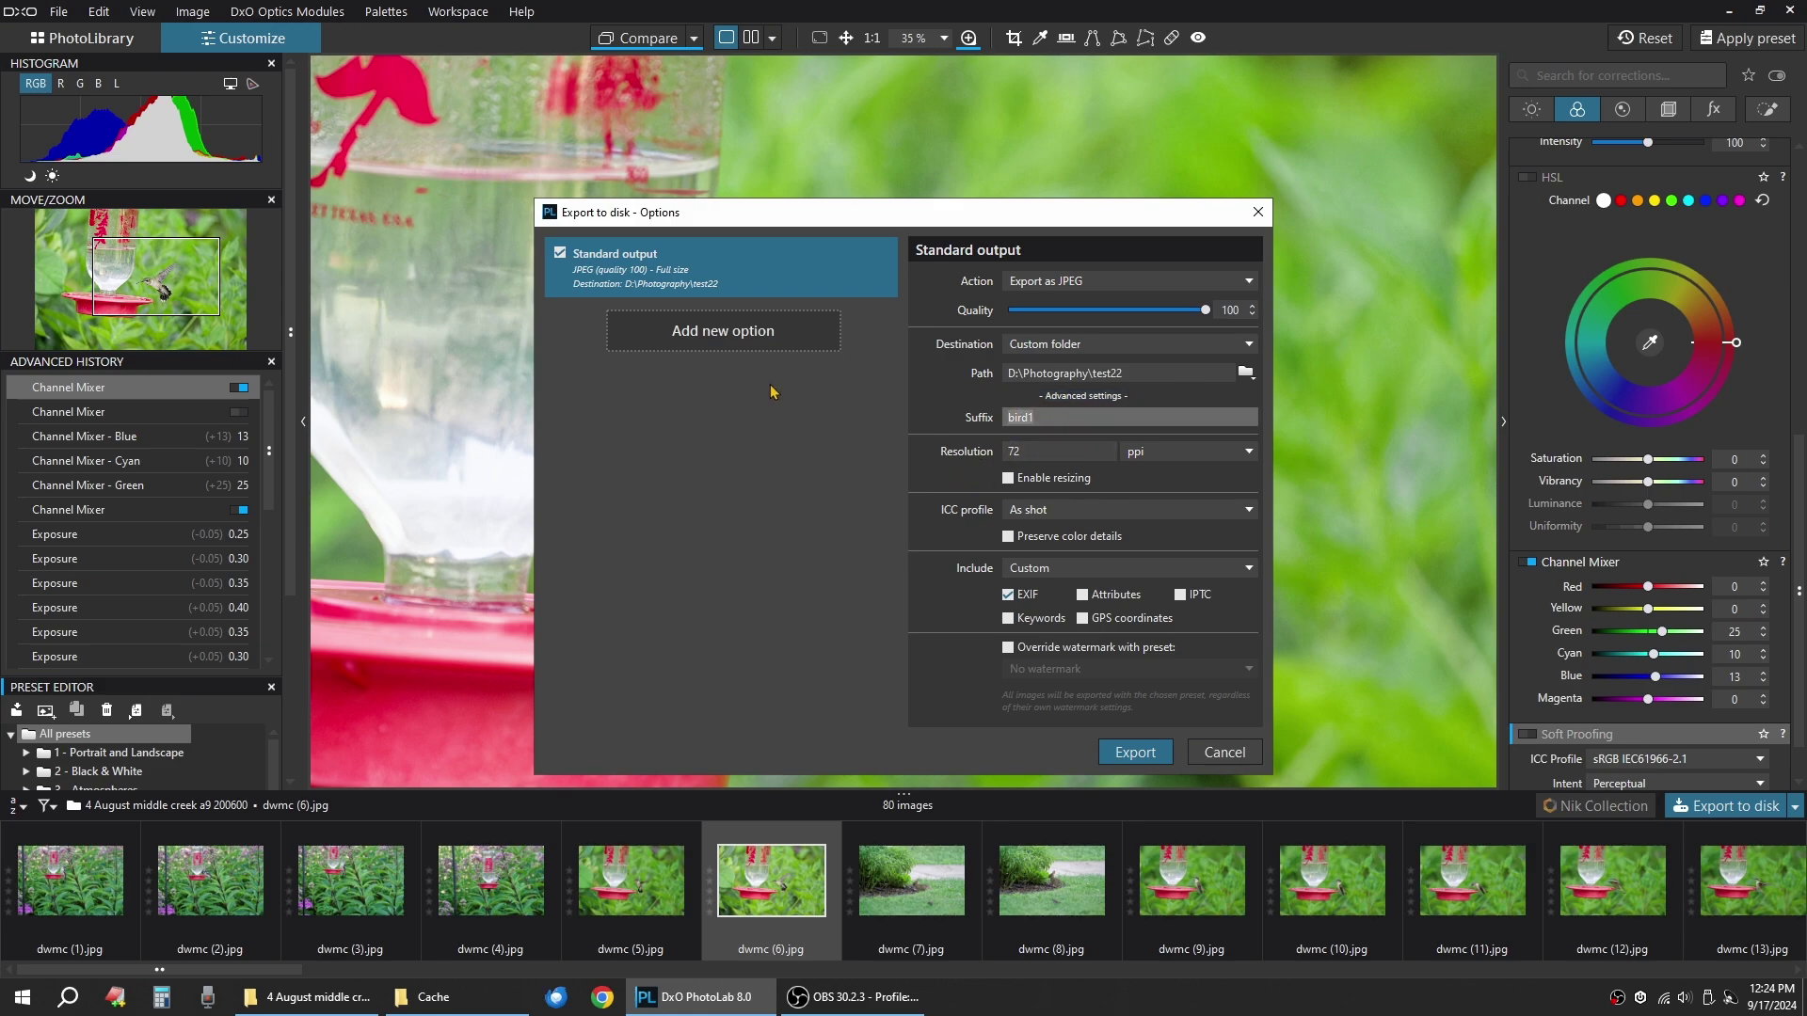
type("h")
left_click(1133, 752)
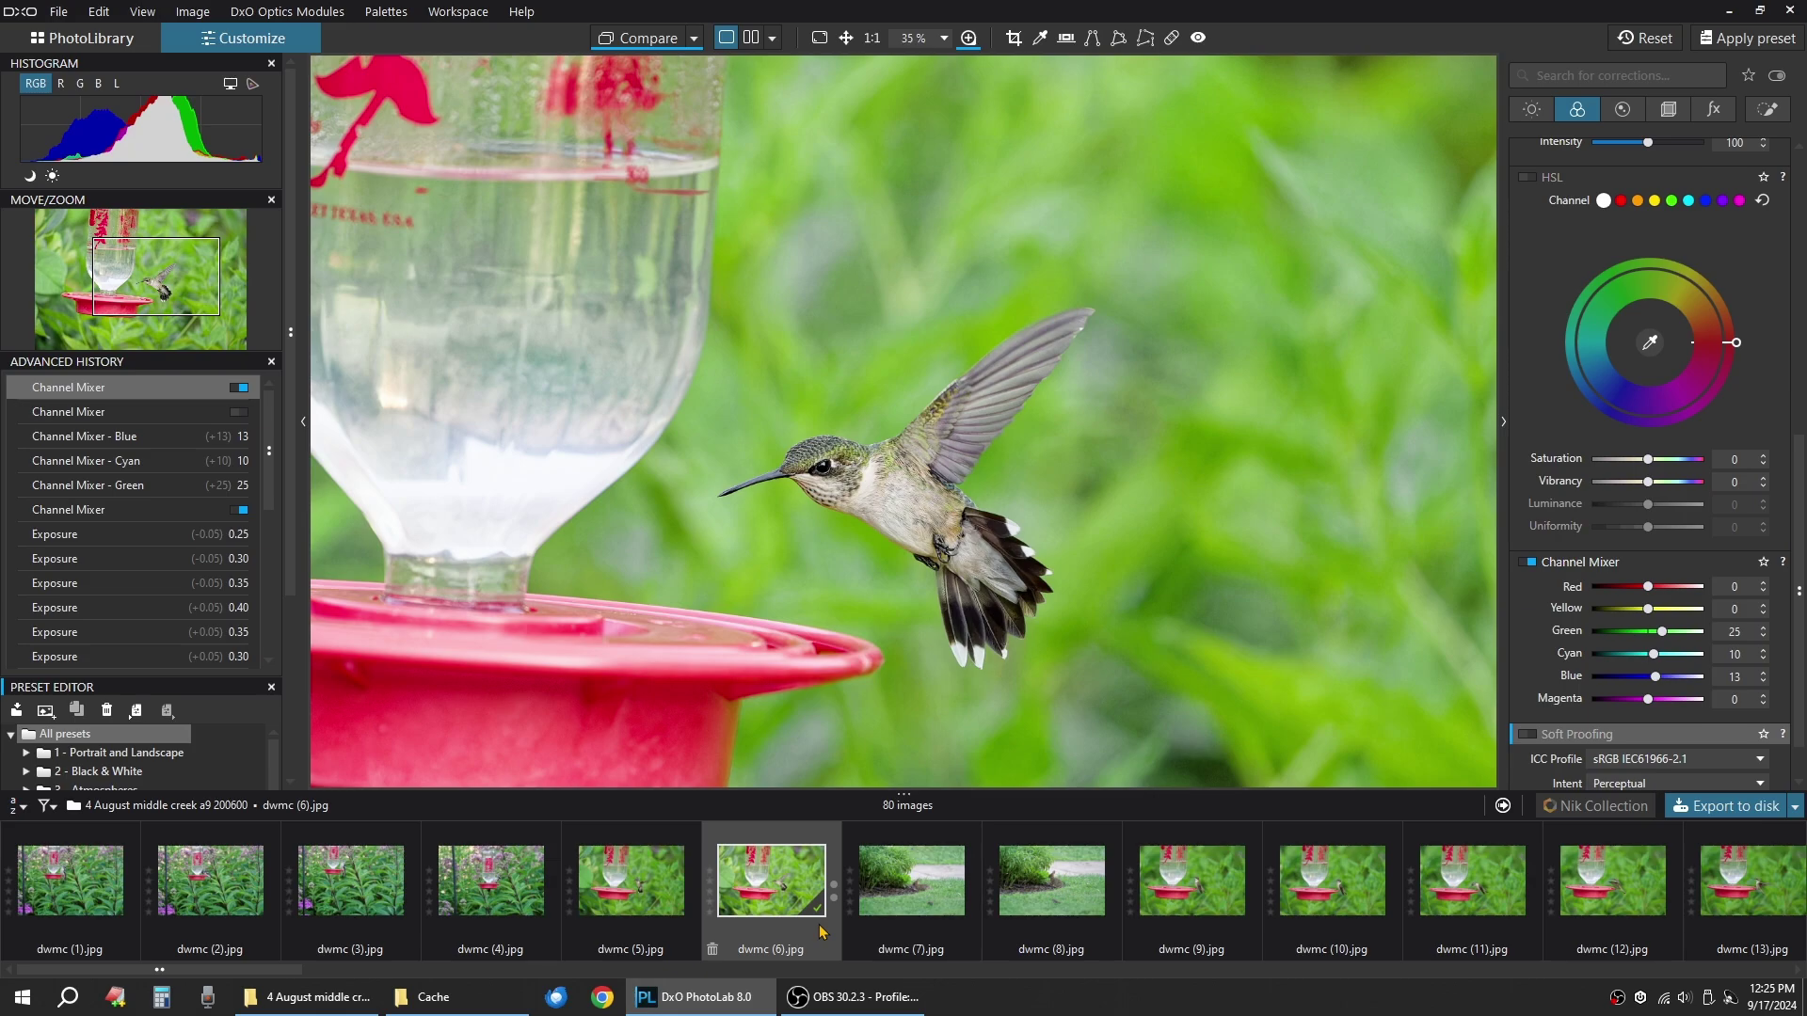
Open dwmc (6)hbird44.jpg from D:\Photography\test22 in the image viewer.
left_click(306, 997)
left_click(751, 253)
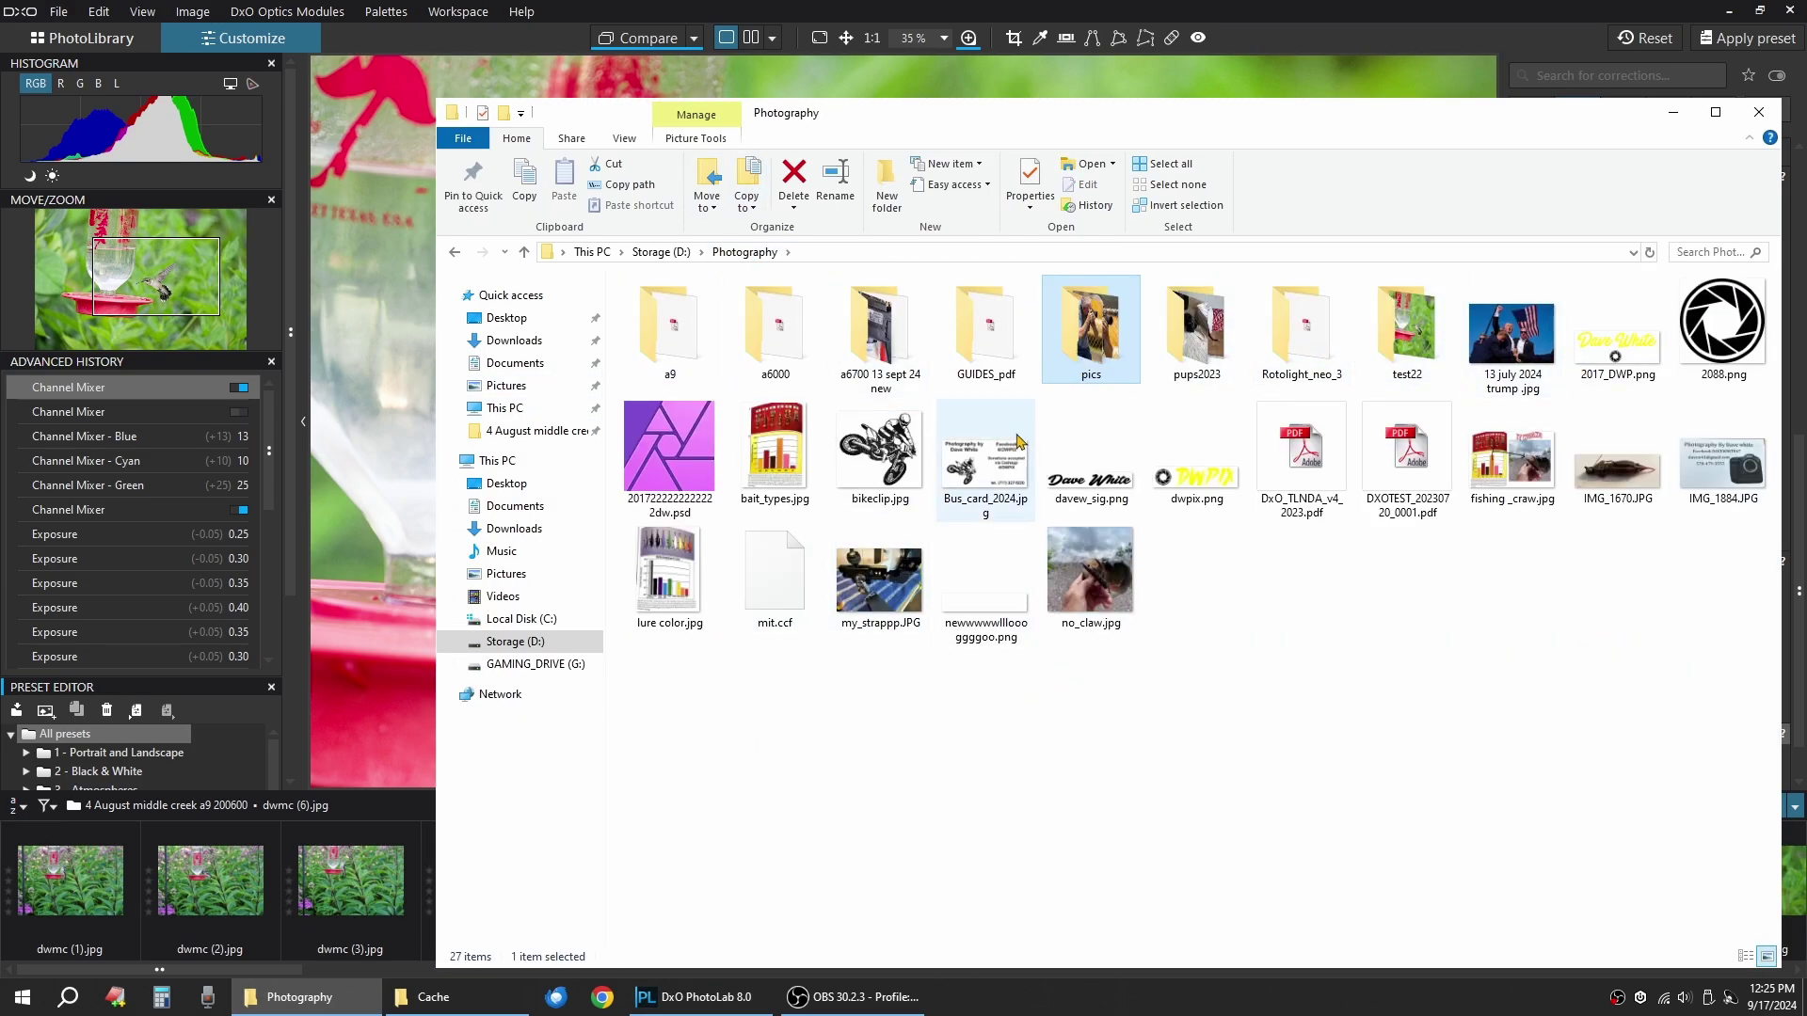
left_click(1343, 771)
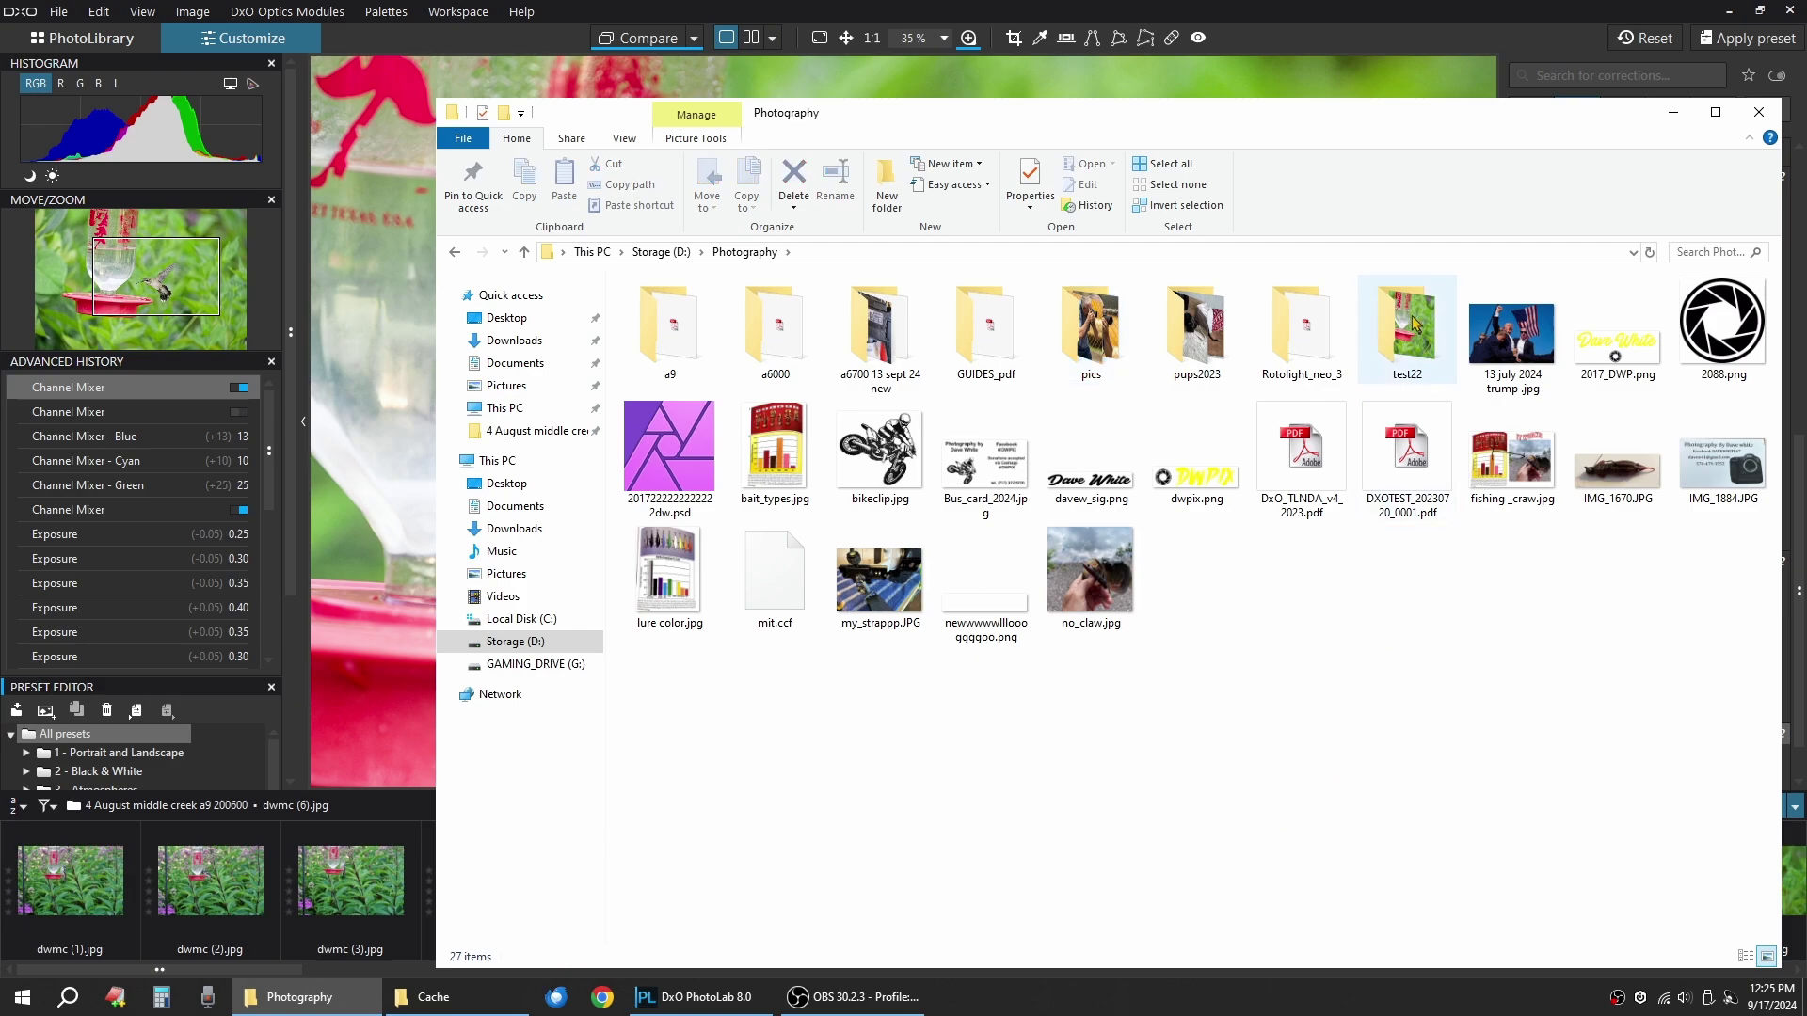
double_click(1413, 325)
right_click(670, 354)
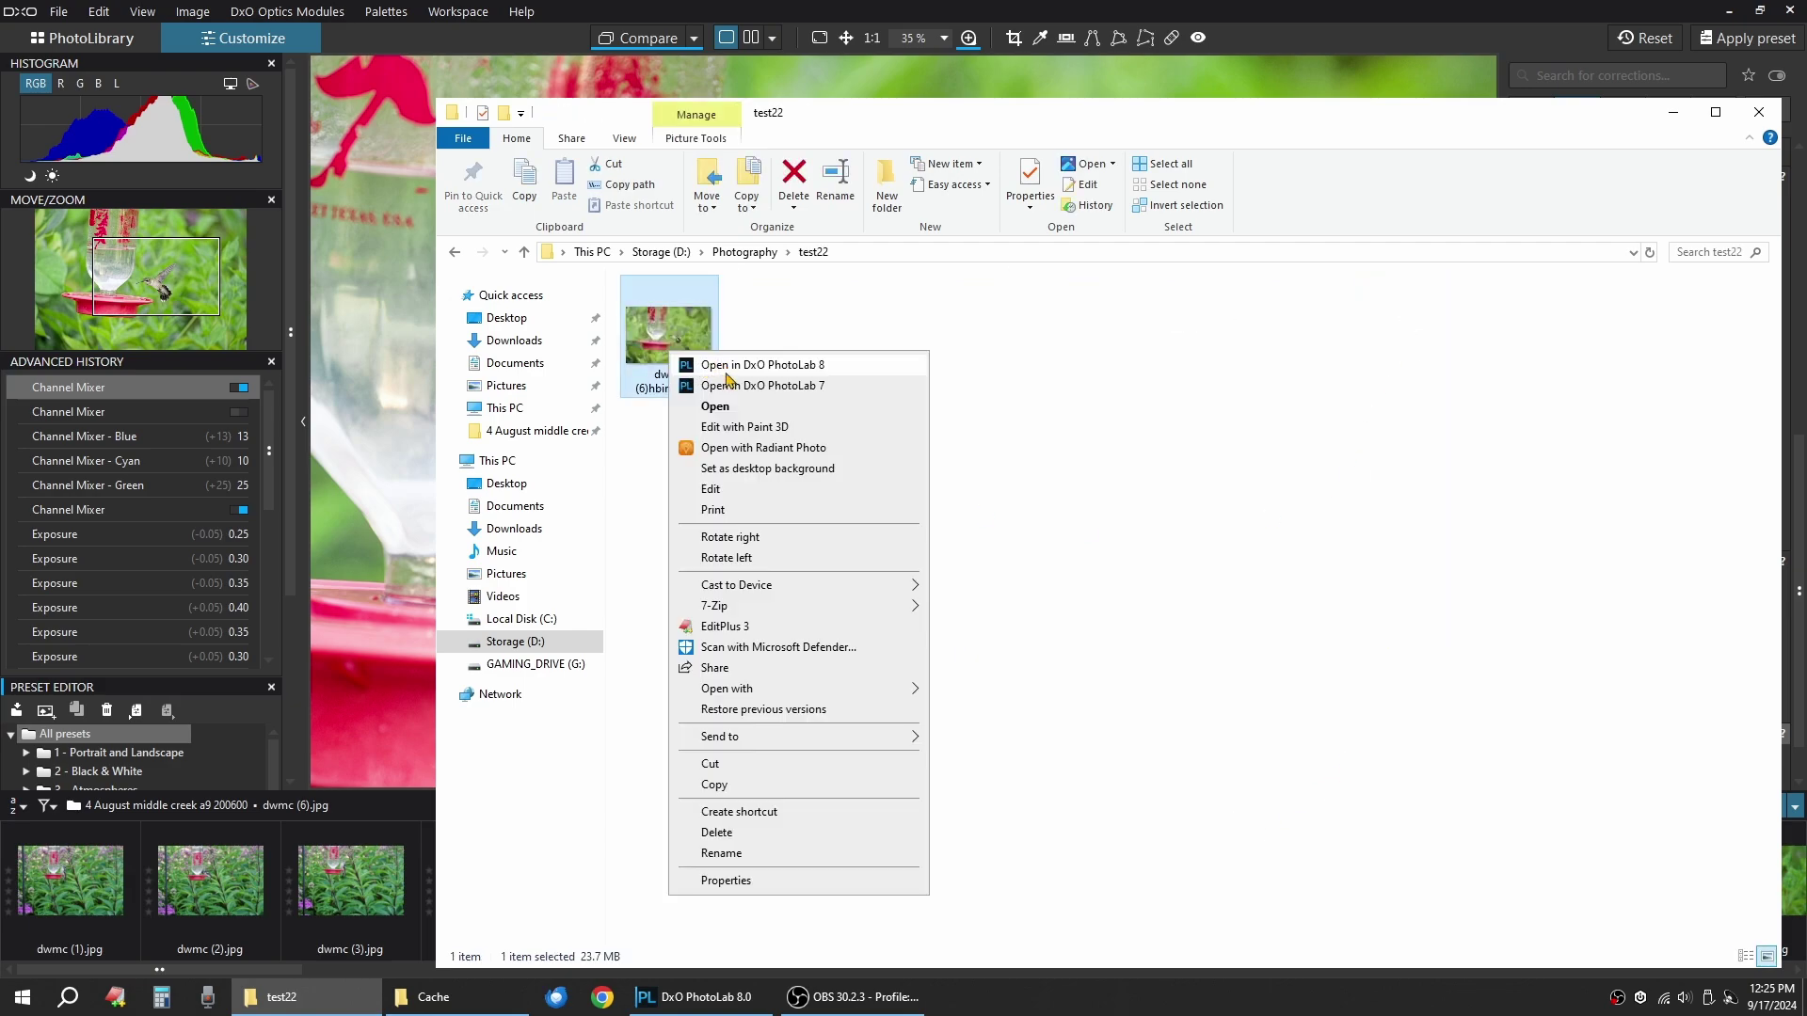
left_click(737, 408)
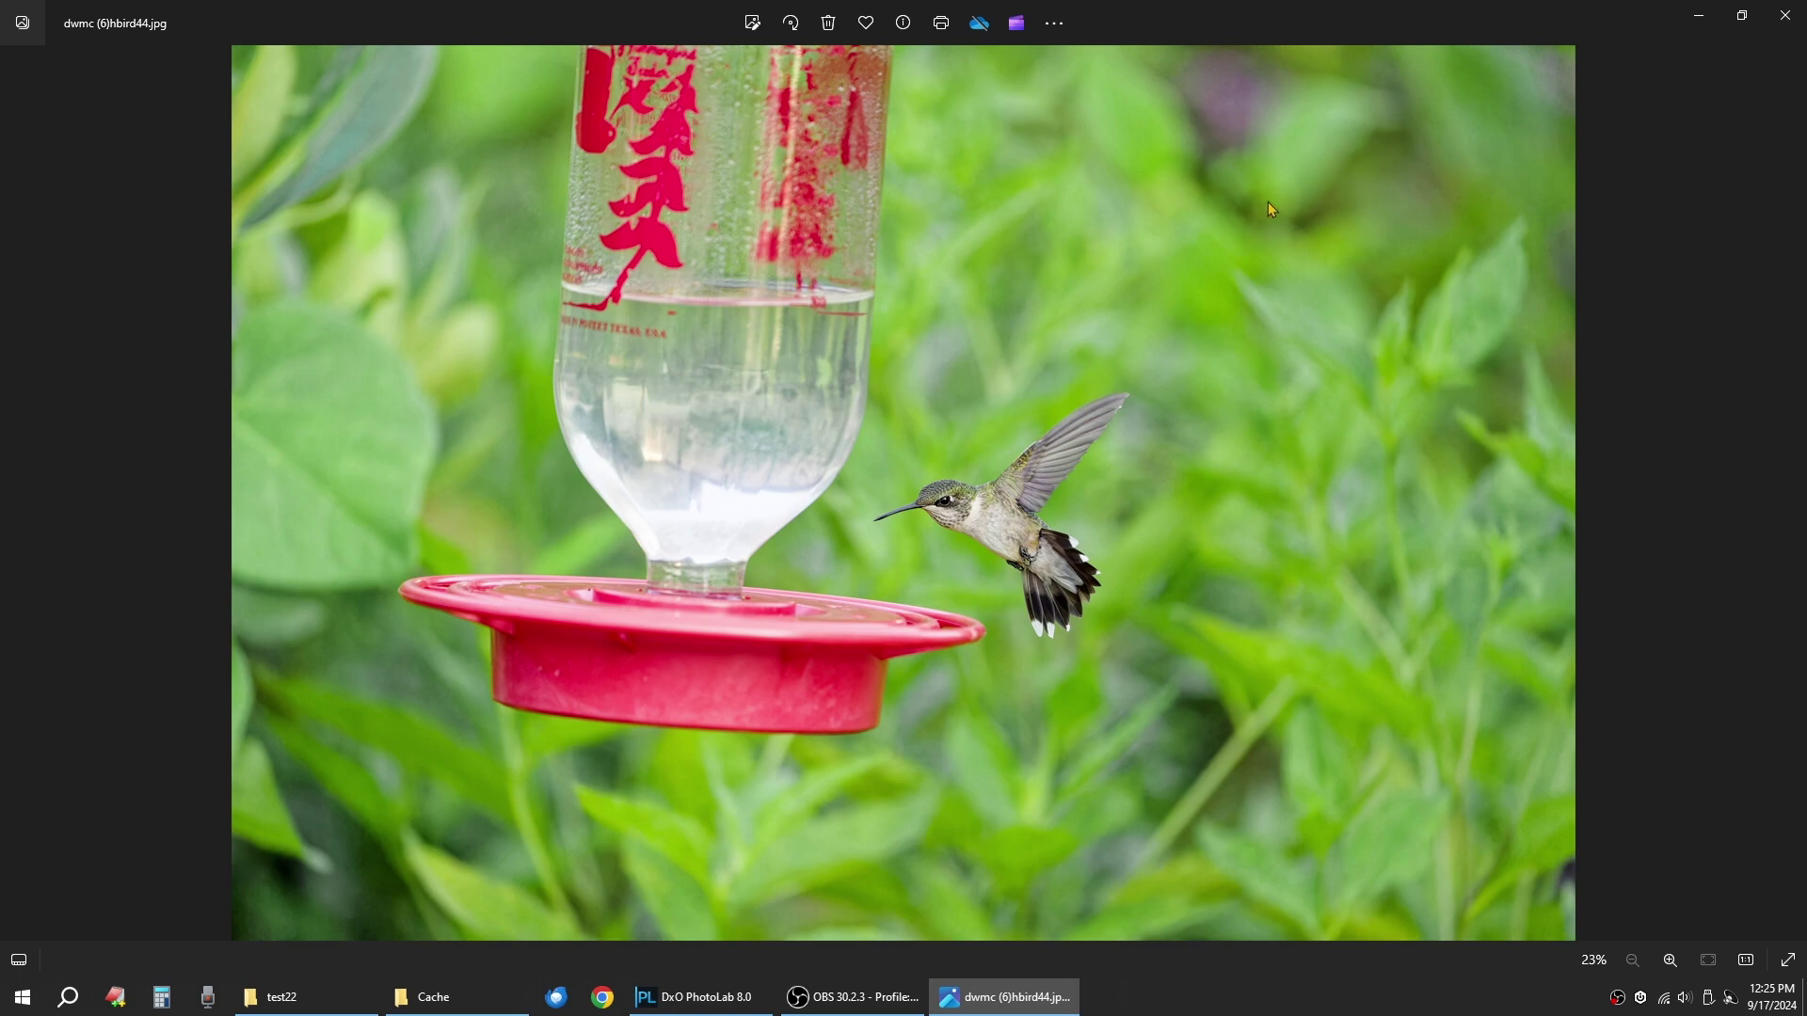
Zoom the exported hummingbird JPEG in to 100% detail, then back out to fit.
left_click(1672, 960)
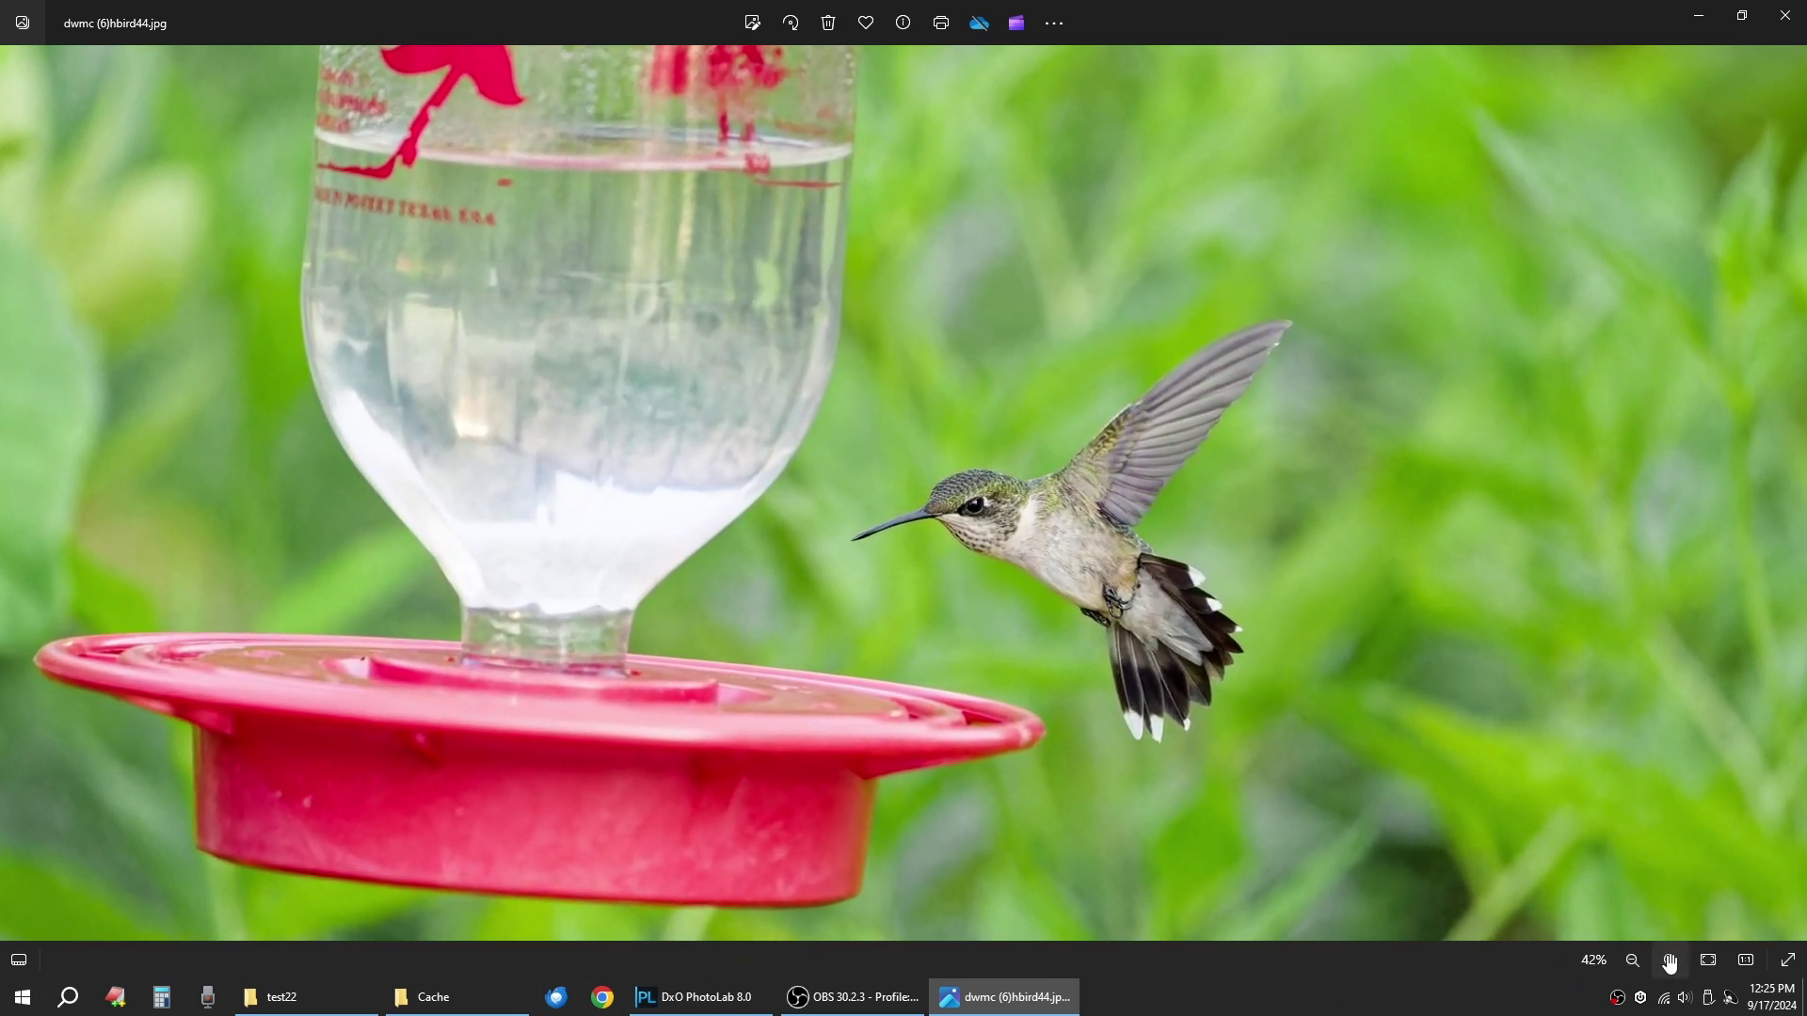
scroll(1671, 962, "up", 5)
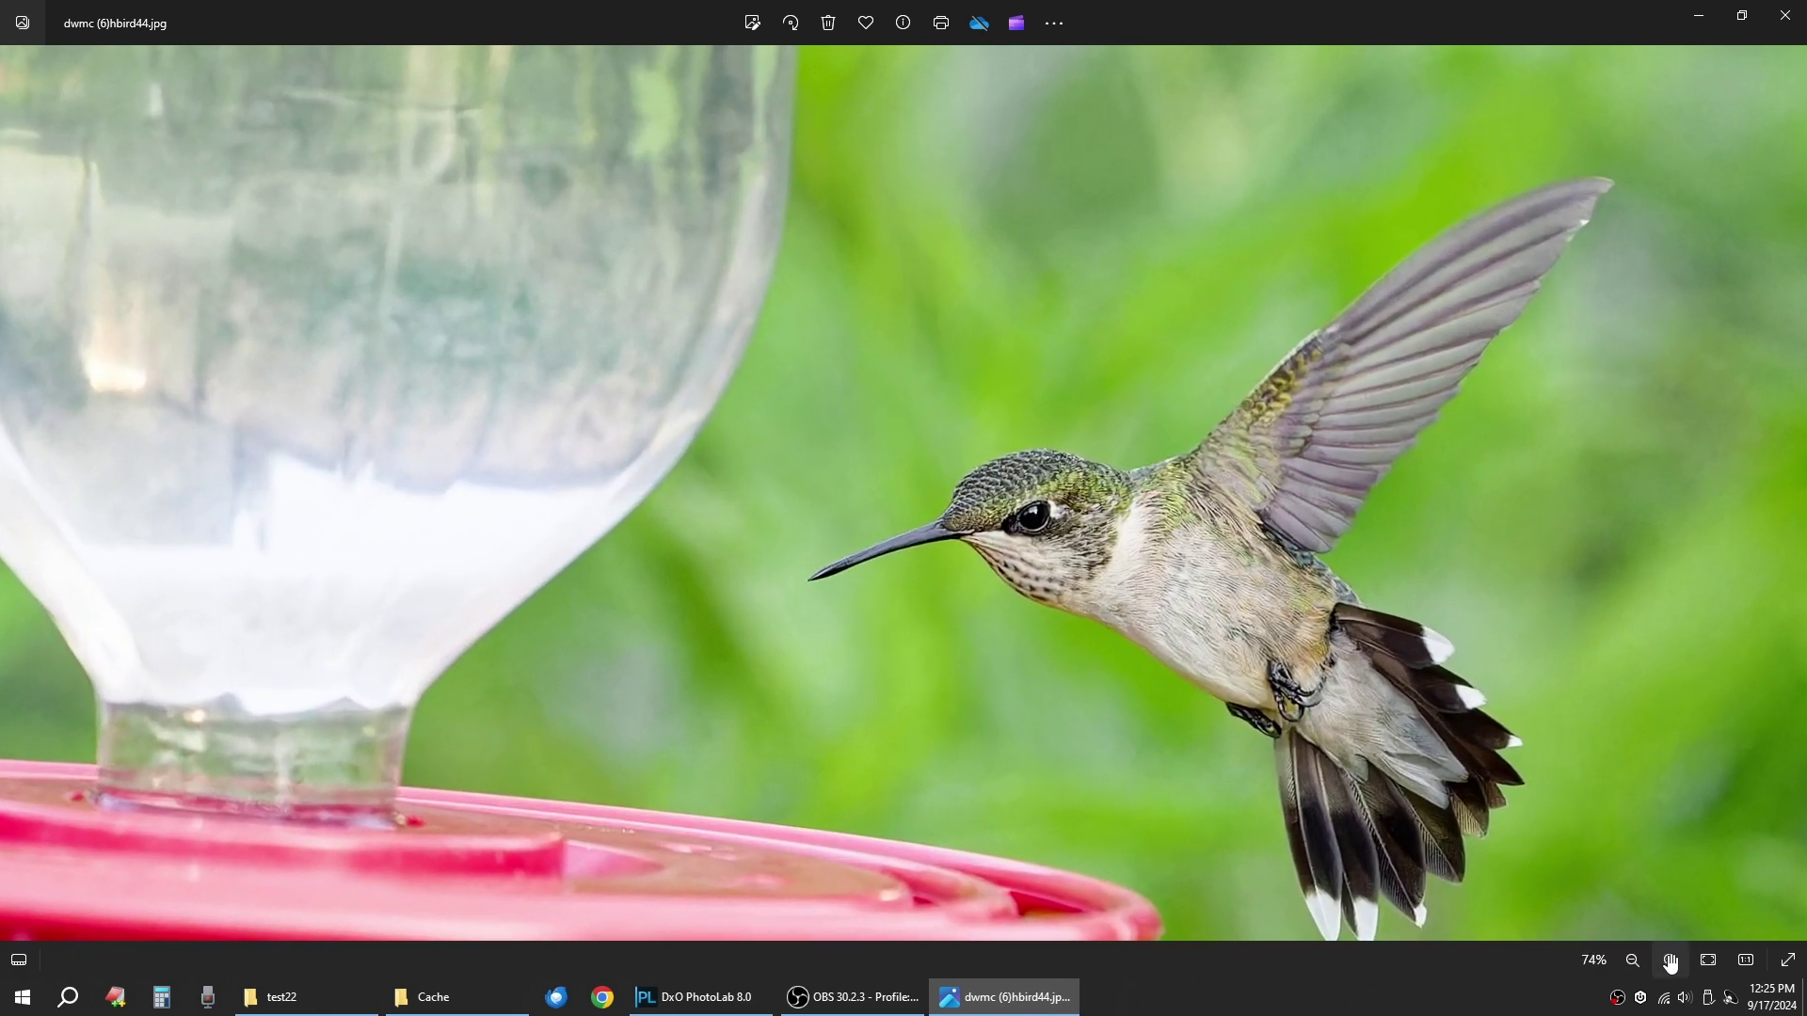
left_click(1671, 962)
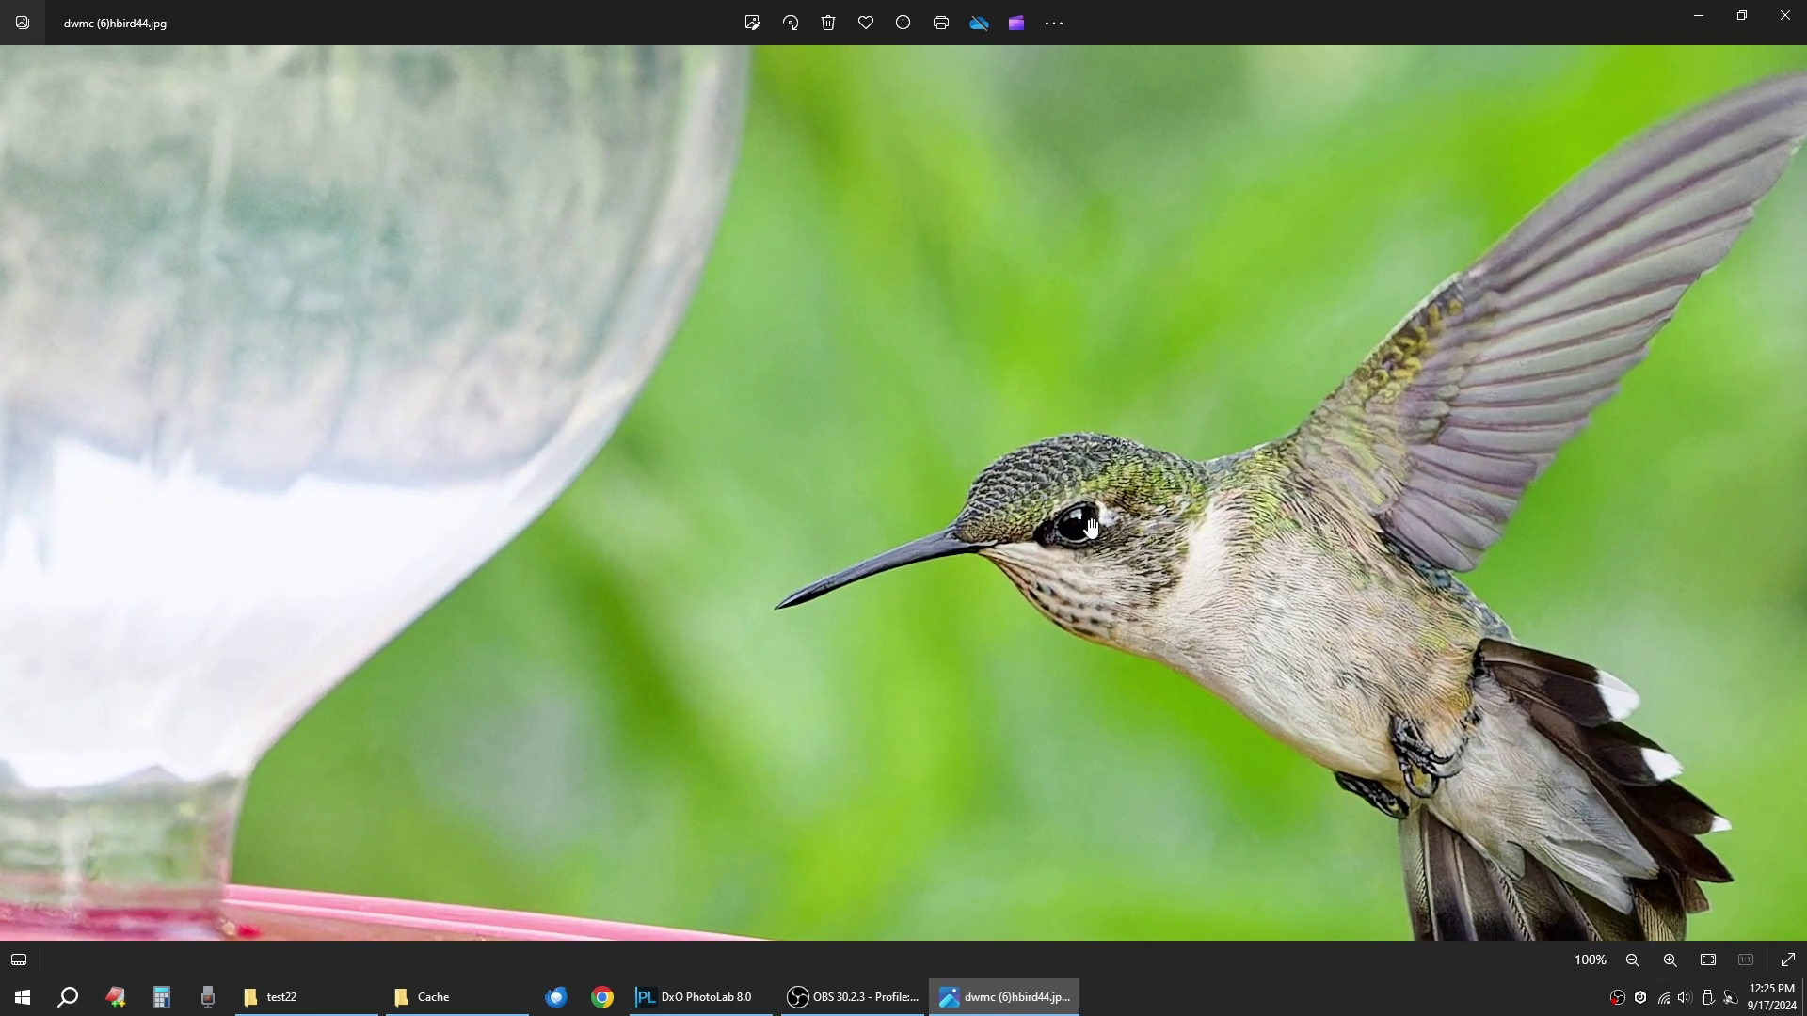
scroll(1064, 508, "down", 4)
scroll(922, 414, "down", 3)
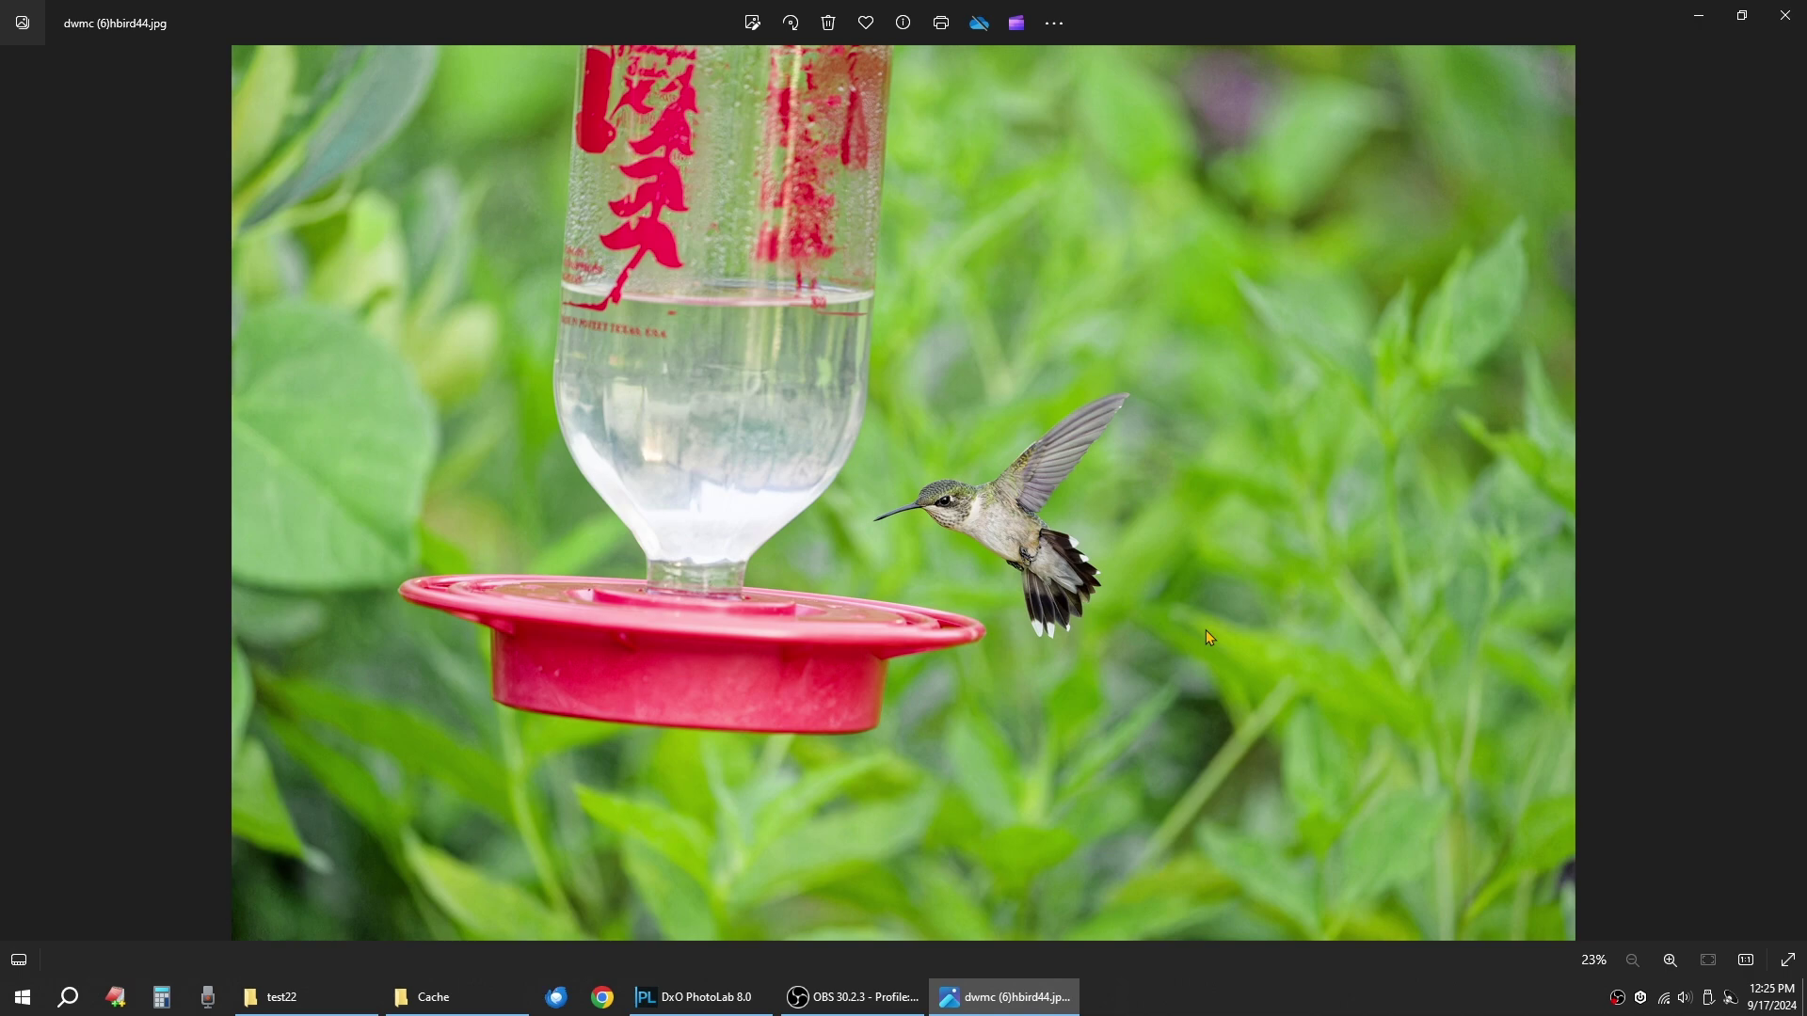
Back in PhotoLab, view hummingbird shots dwmc (9) through dwmc (12) one by one.
left_click(696, 1000)
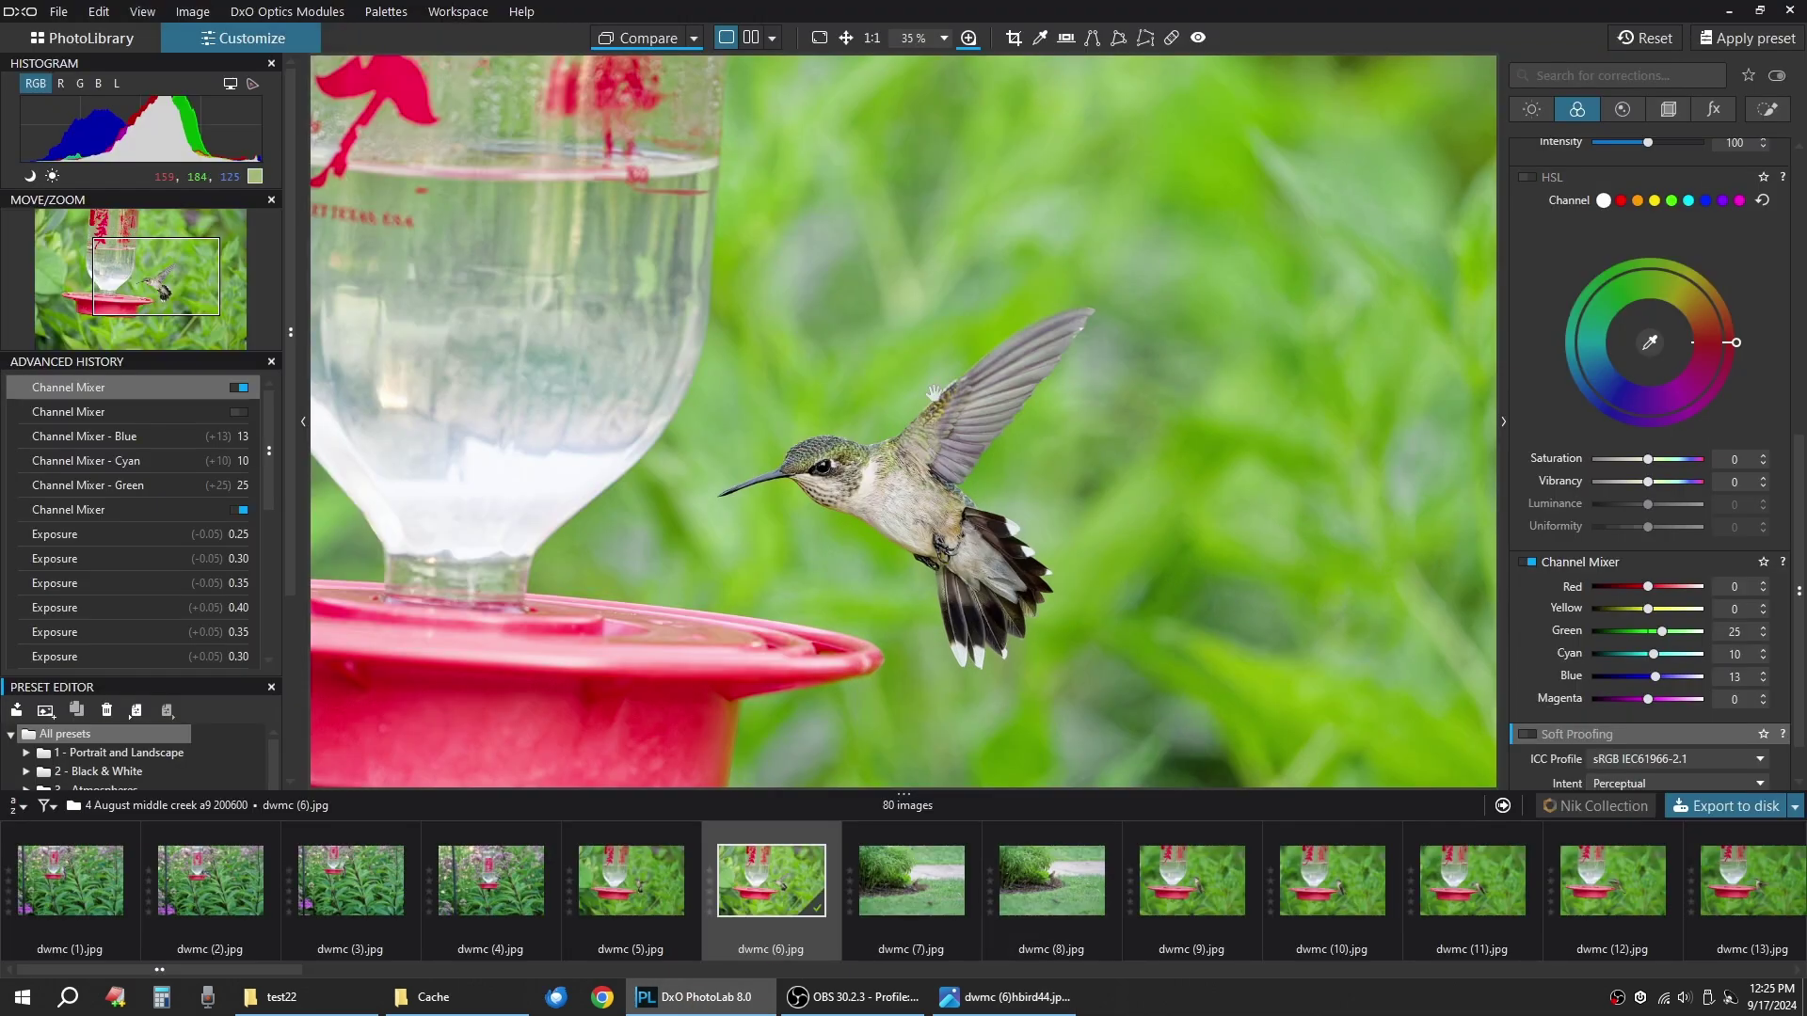
left_click(1177, 838)
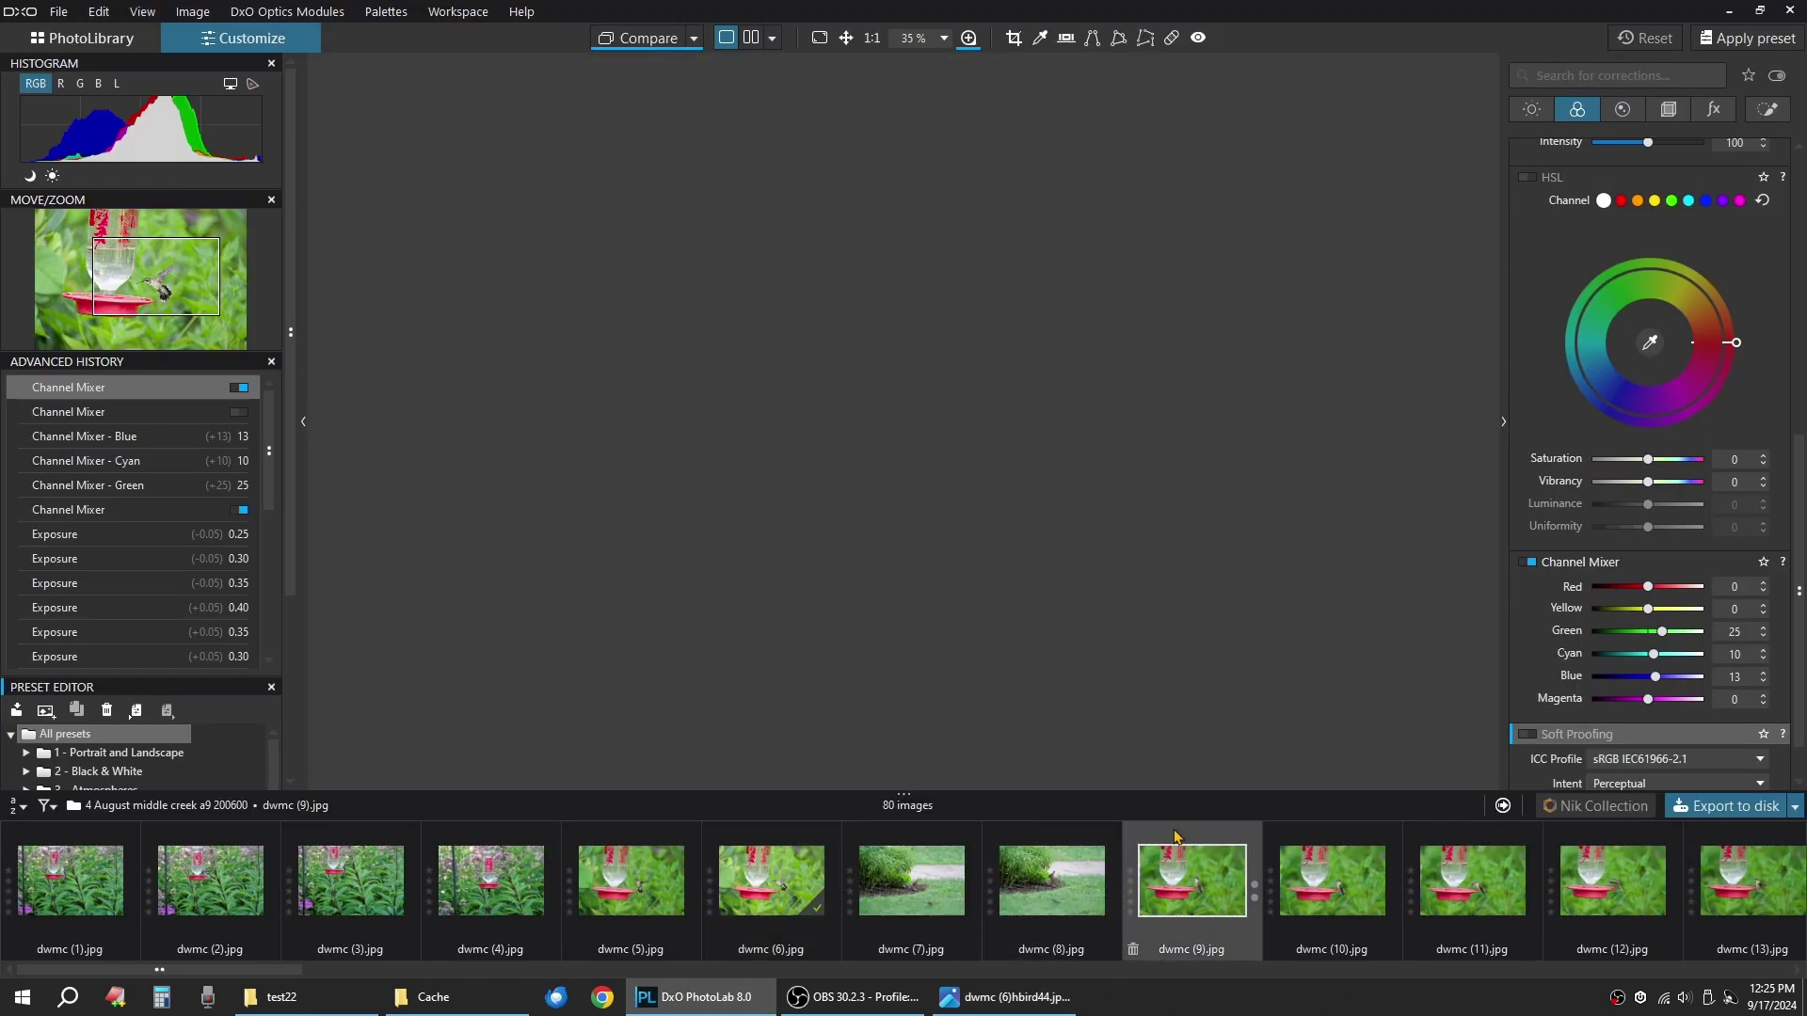
left_click(1318, 843)
left_click(1450, 851)
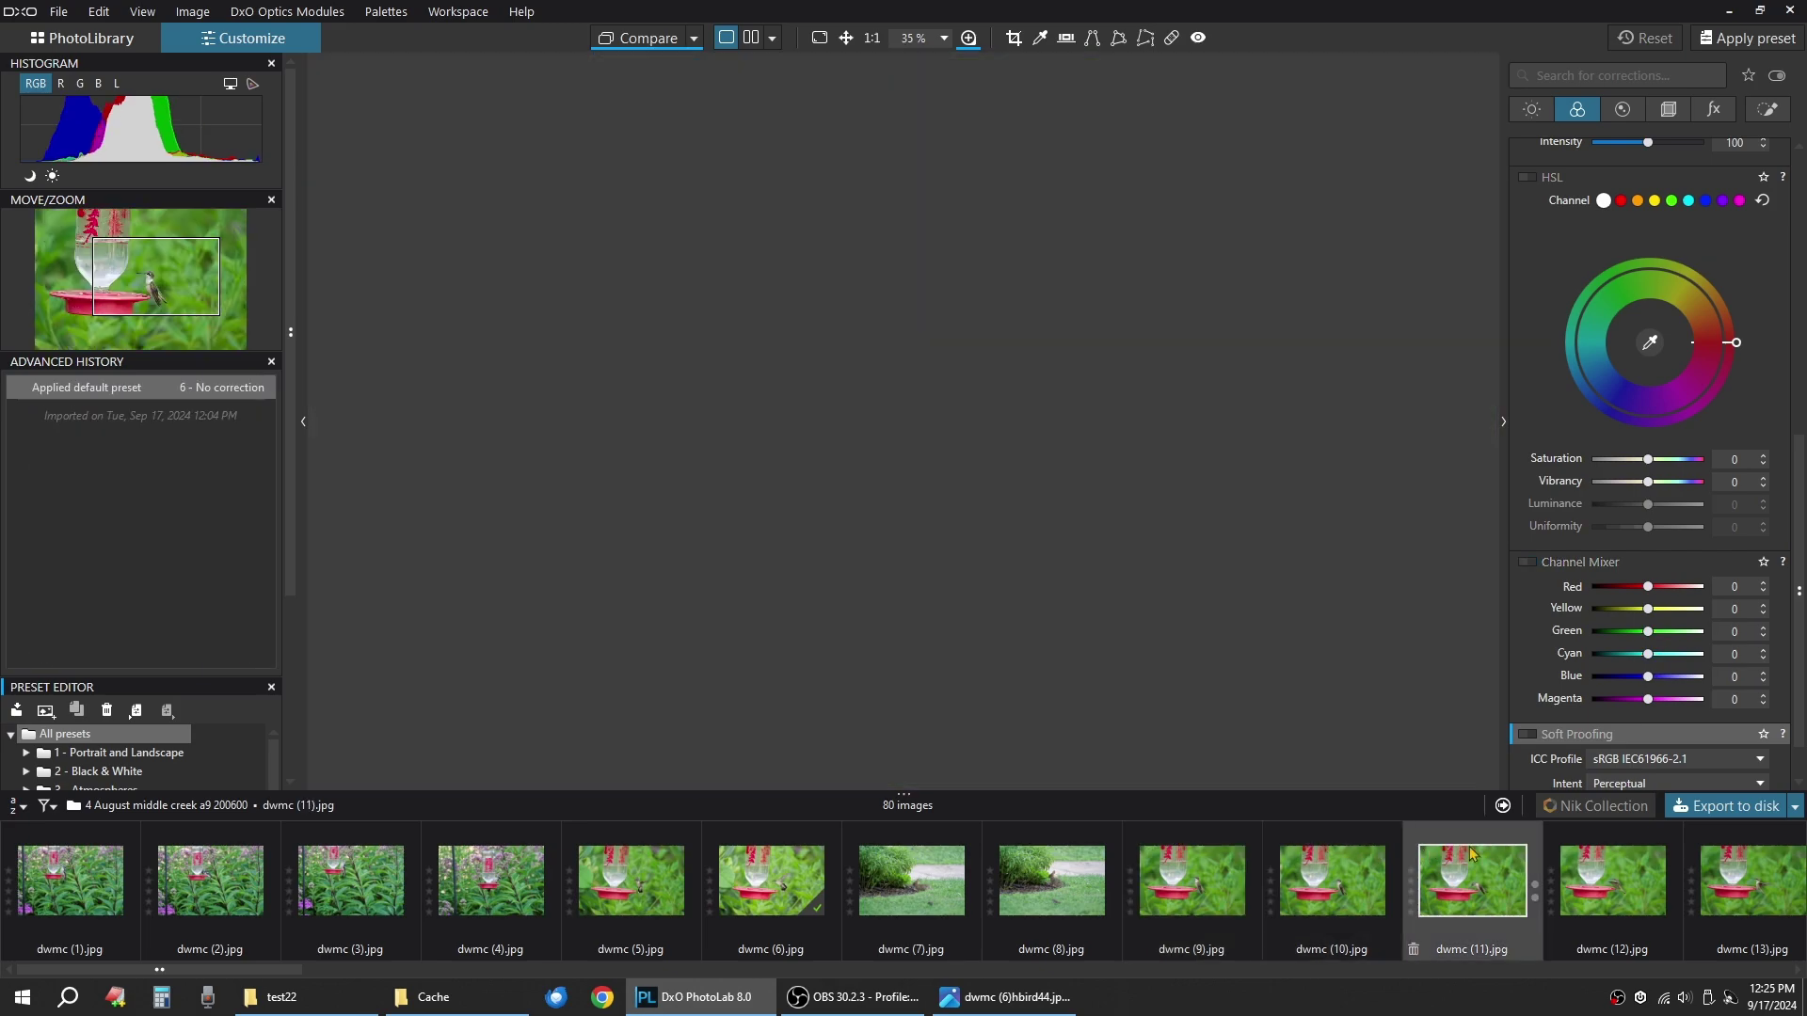
left_click(1606, 850)
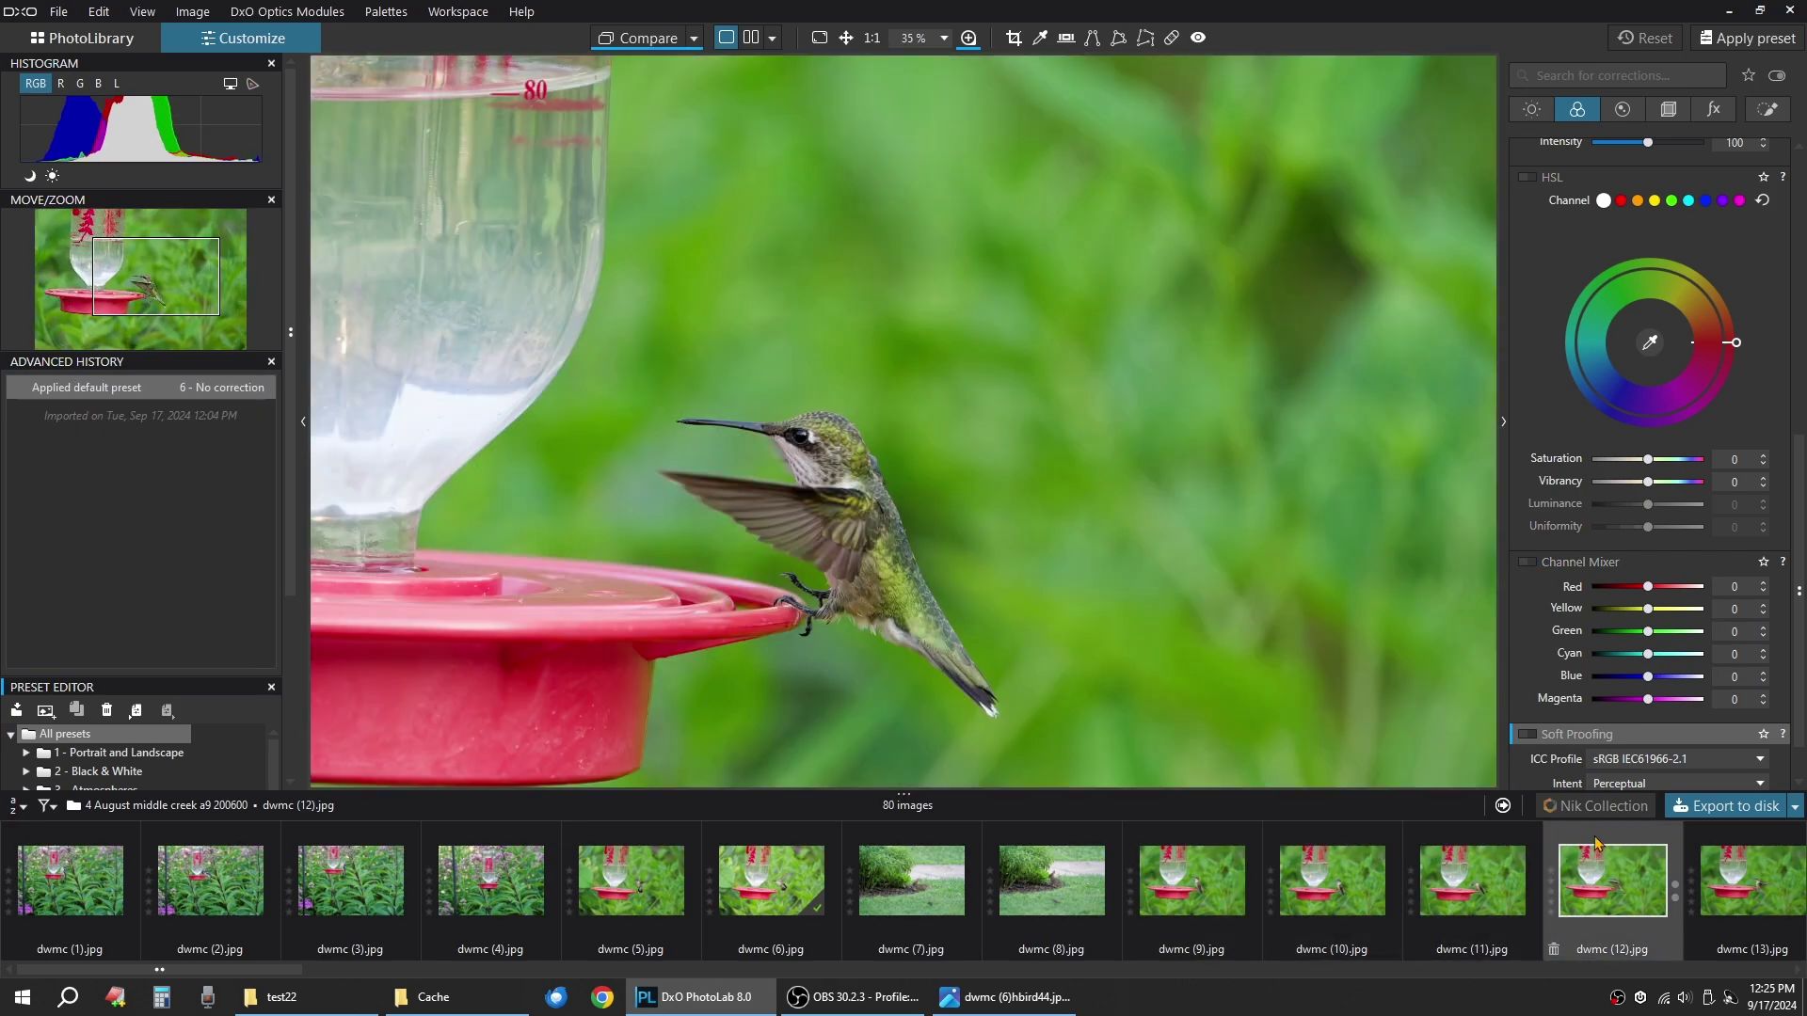
Select those four shots and apply the test44 preset to them.
left_click(1224, 836, "shift")
right_click(1223, 836)
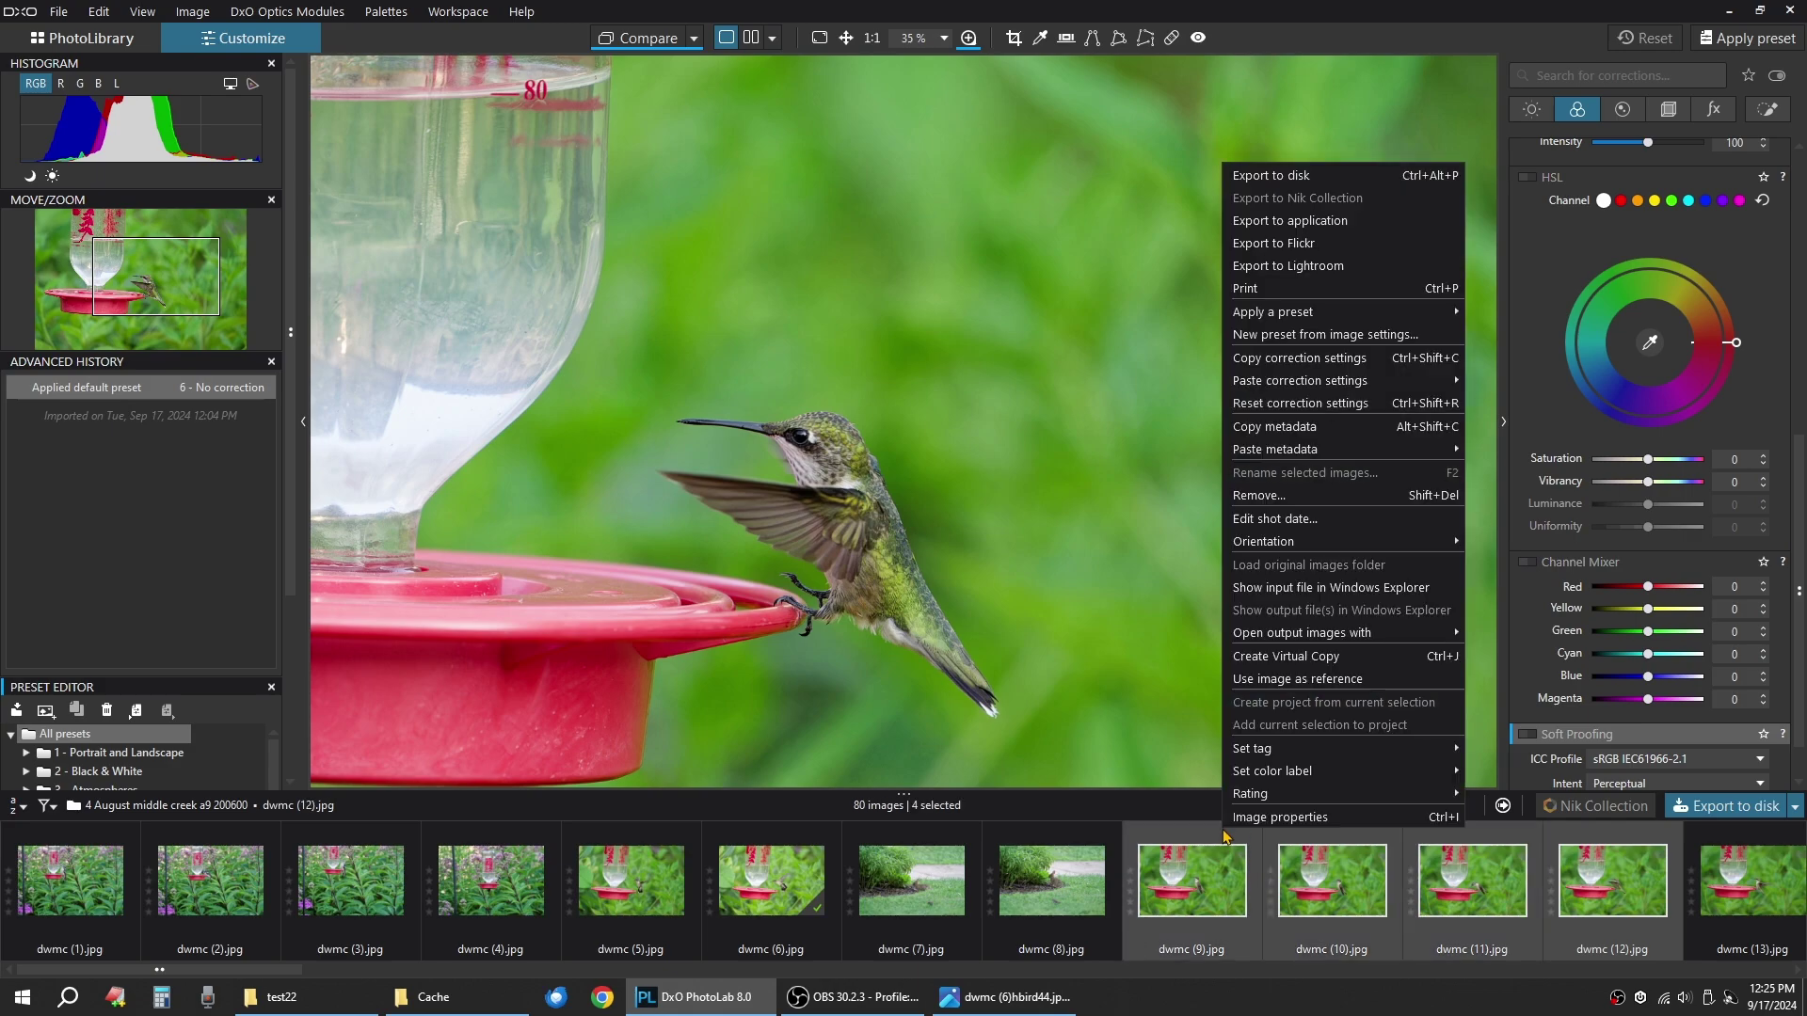
mouse_move(1365, 312)
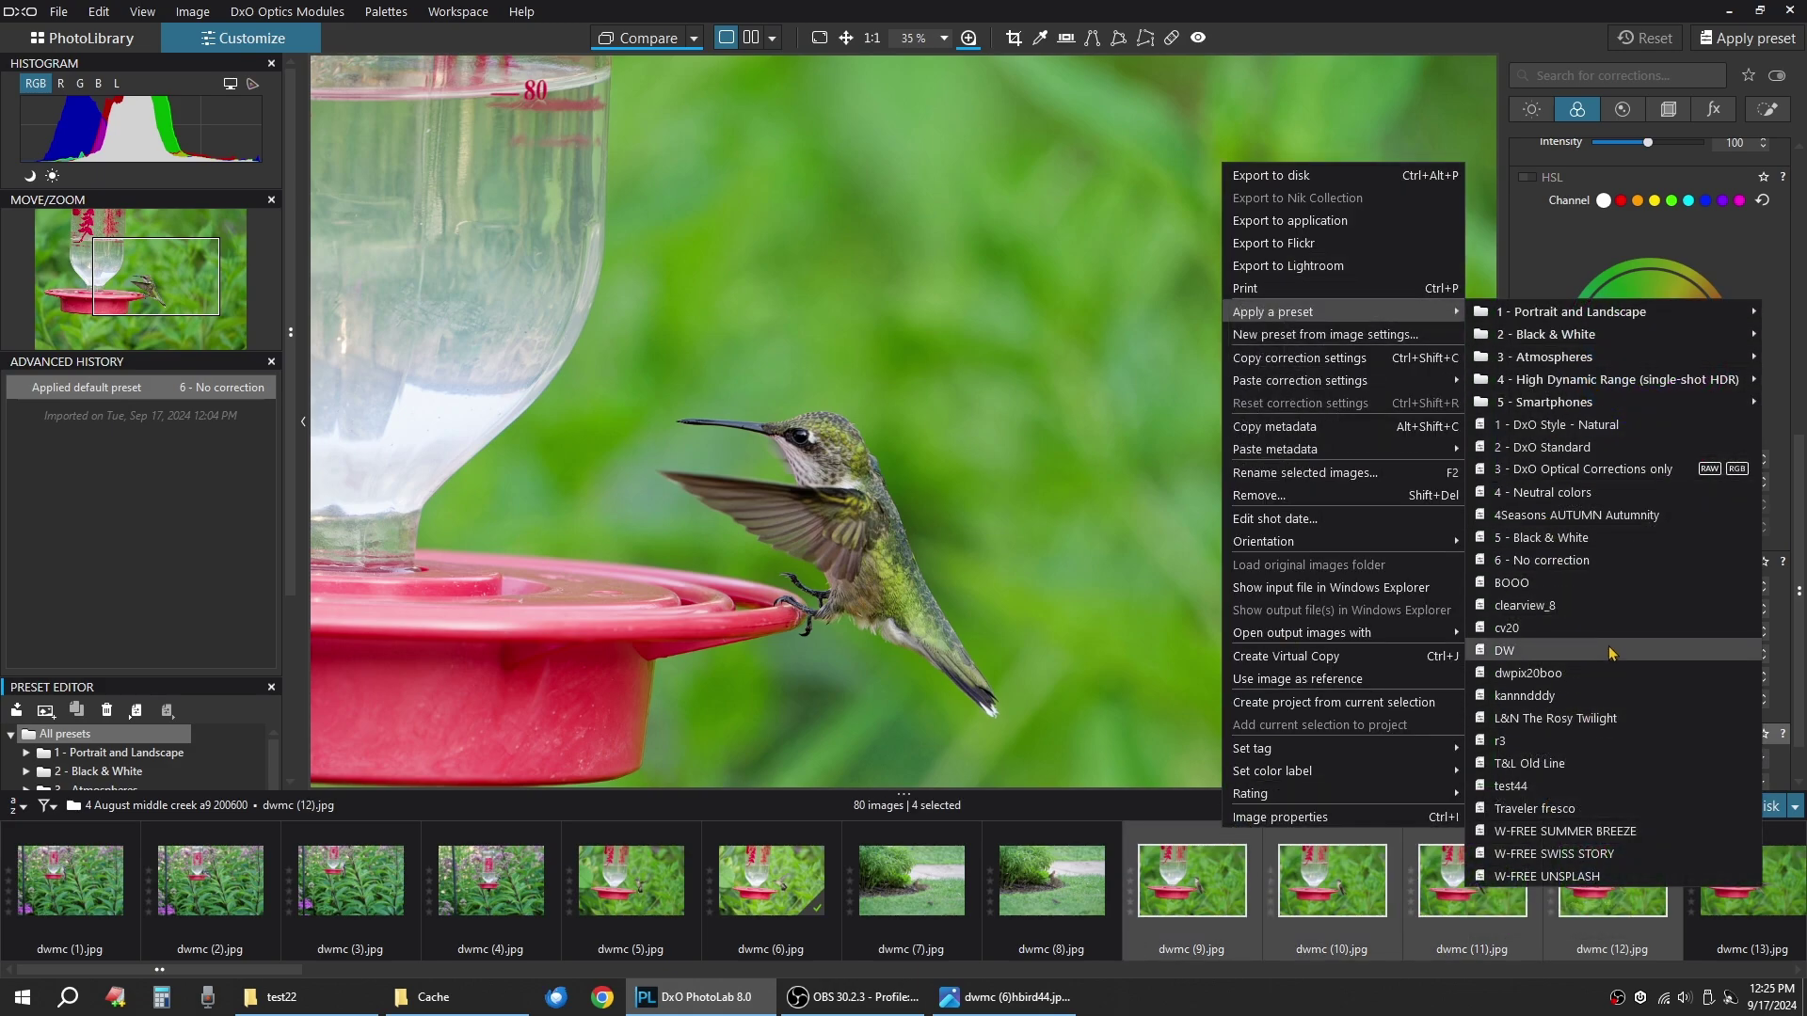
left_click(1541, 793)
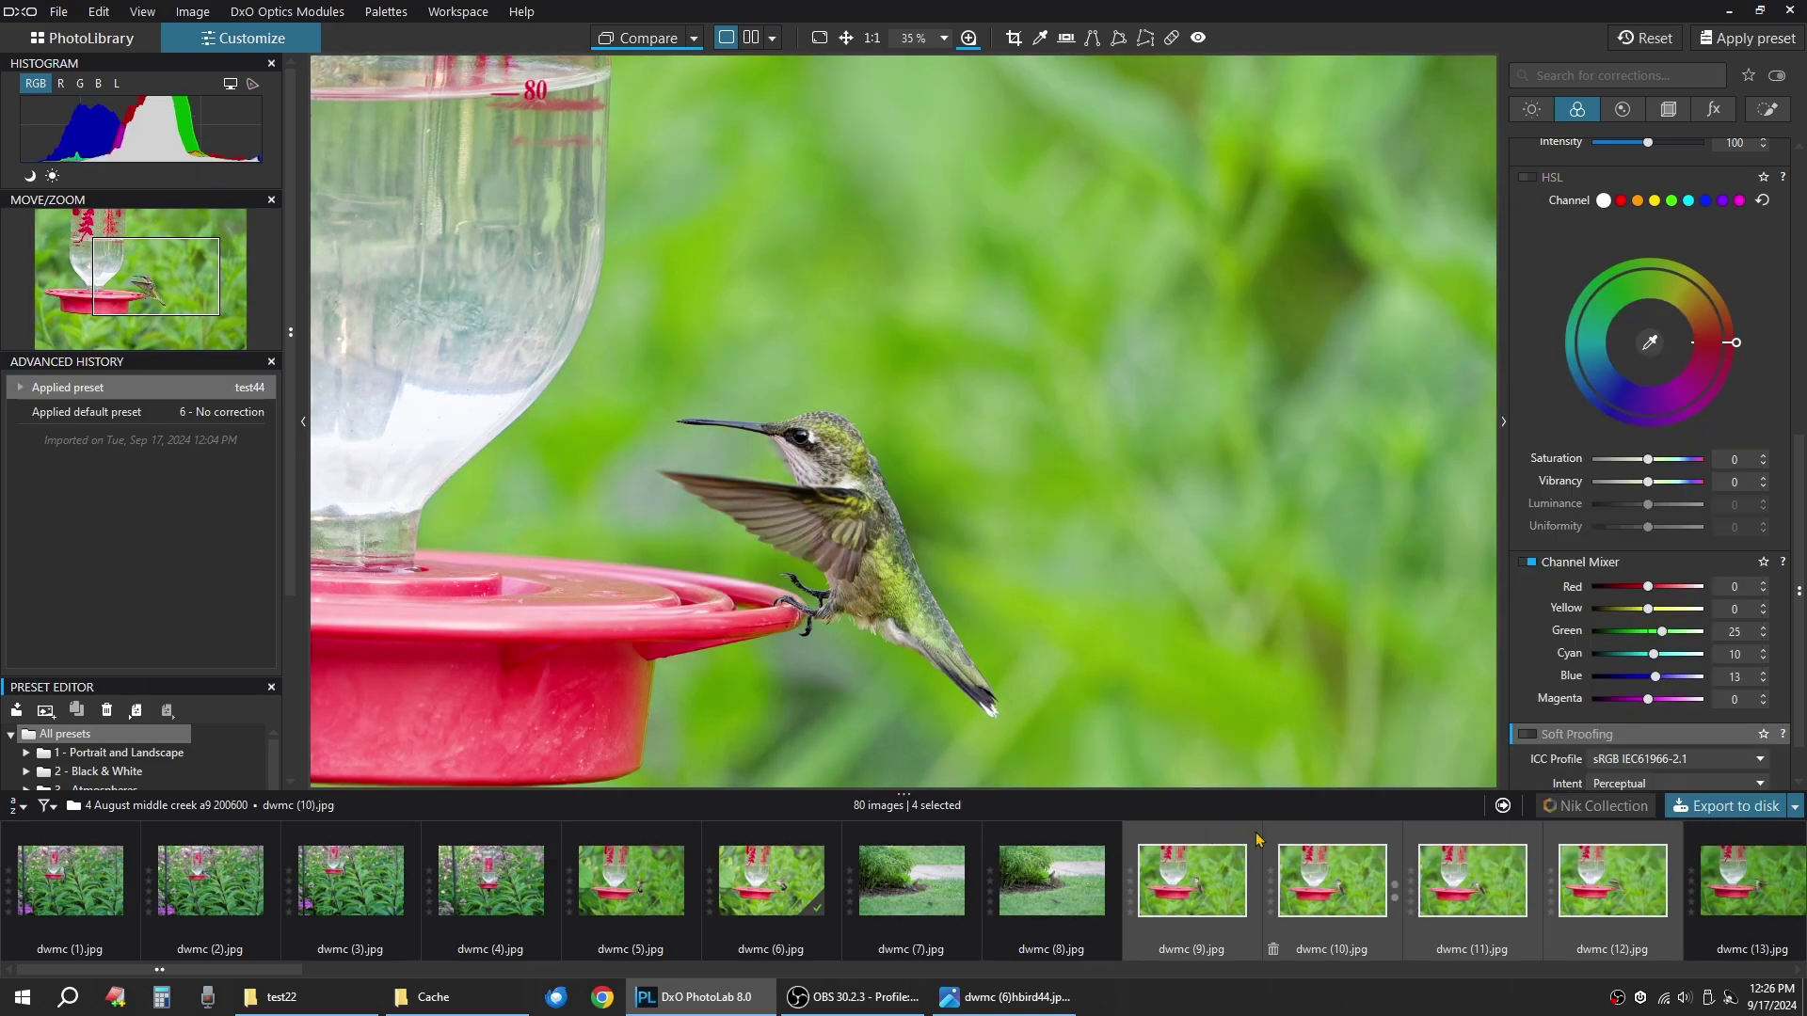
left_click(1185, 840)
left_click(1329, 852)
left_click(1470, 851)
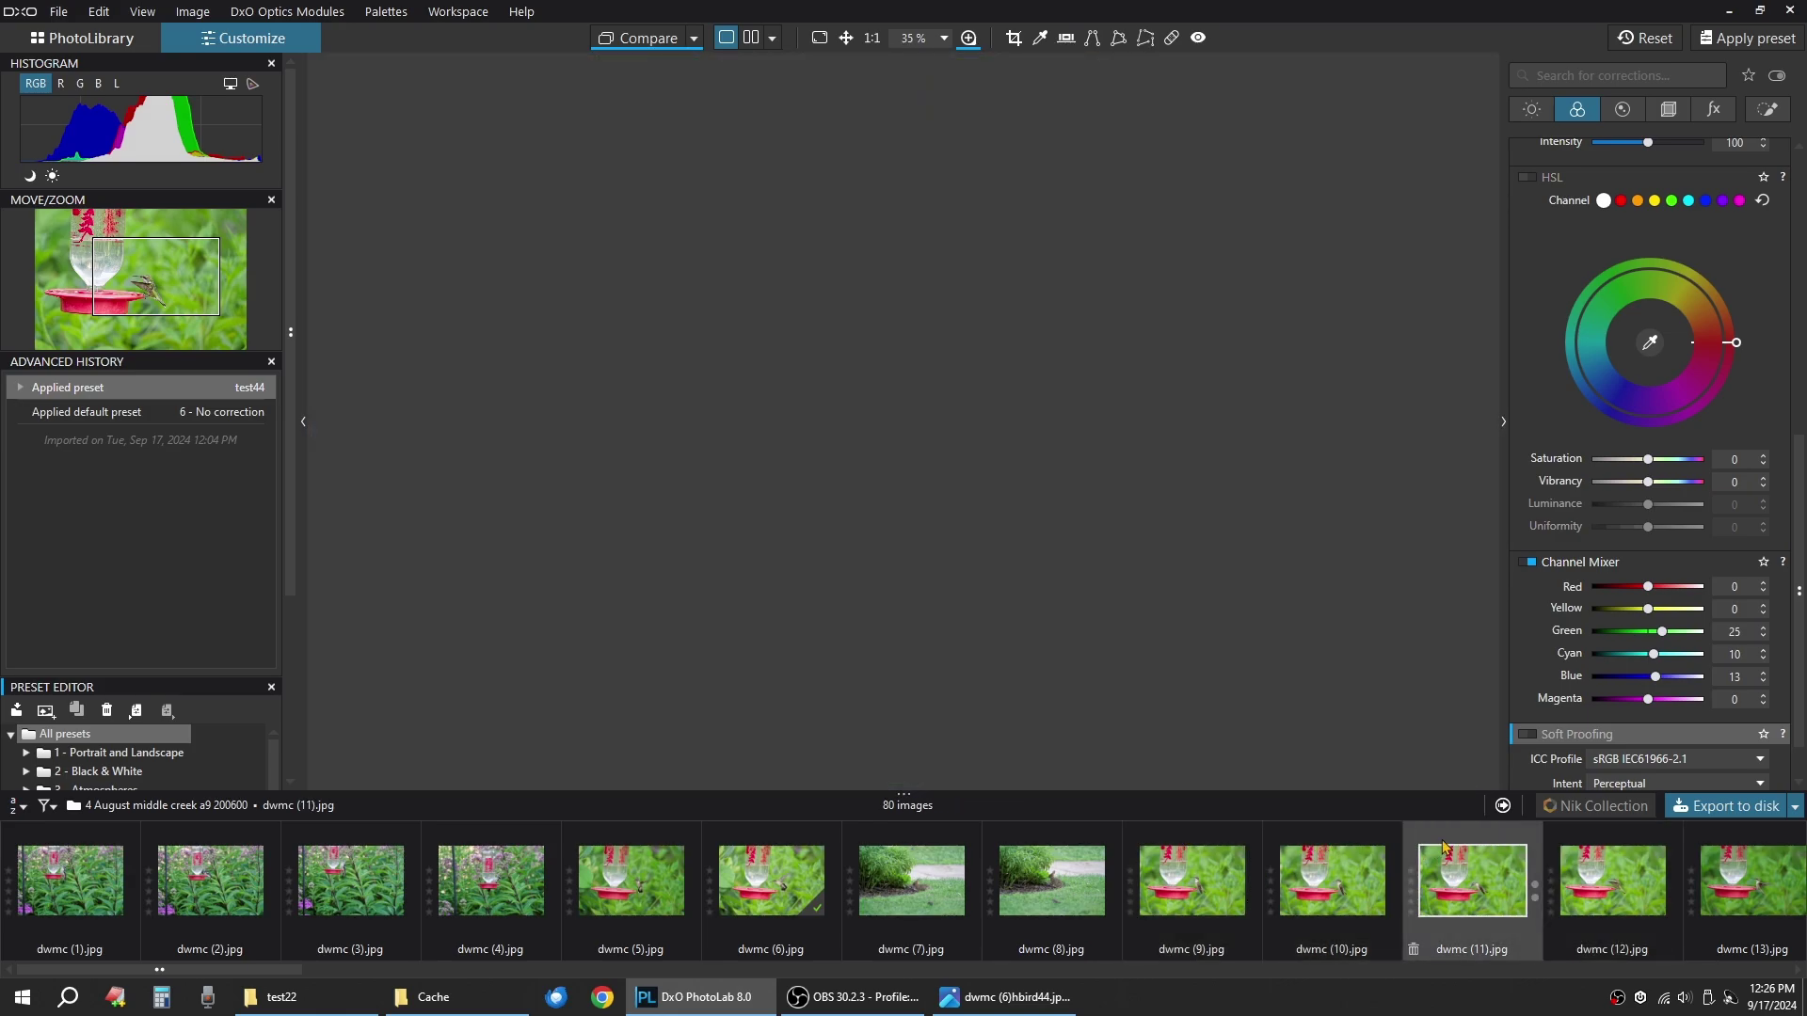
left_click(1599, 852)
left_click(1188, 842)
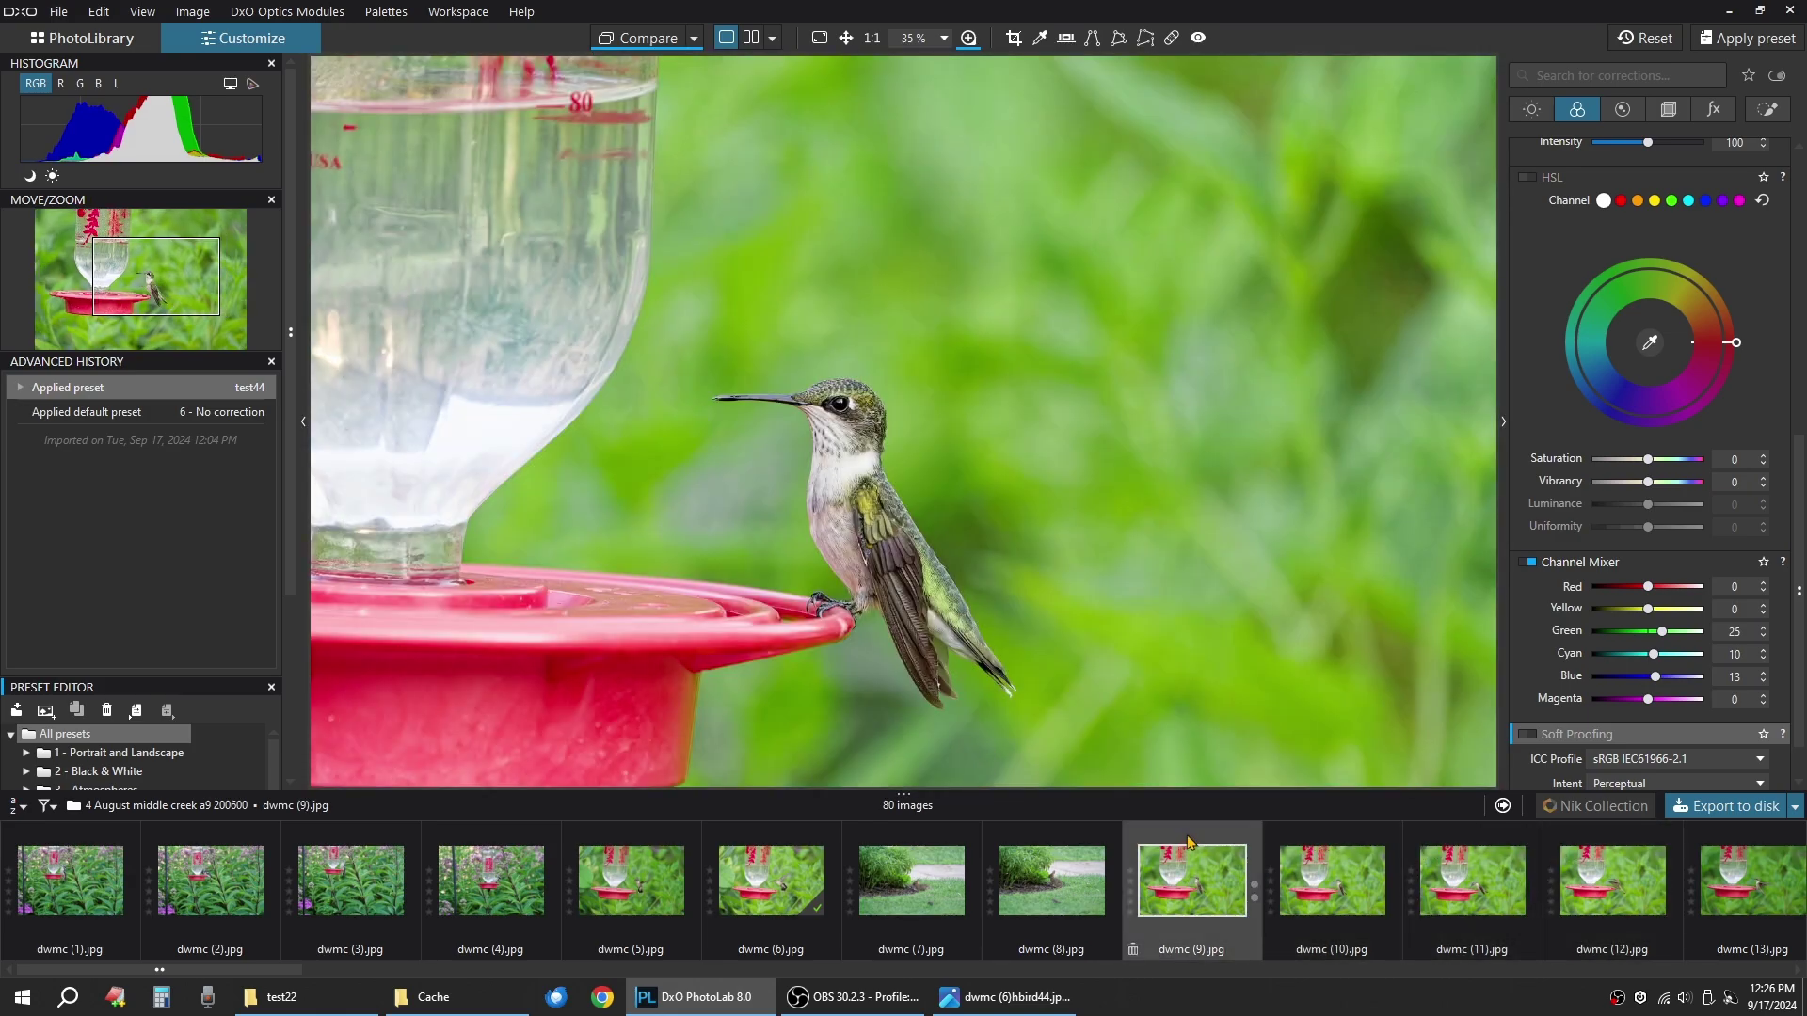
left_click(1321, 846)
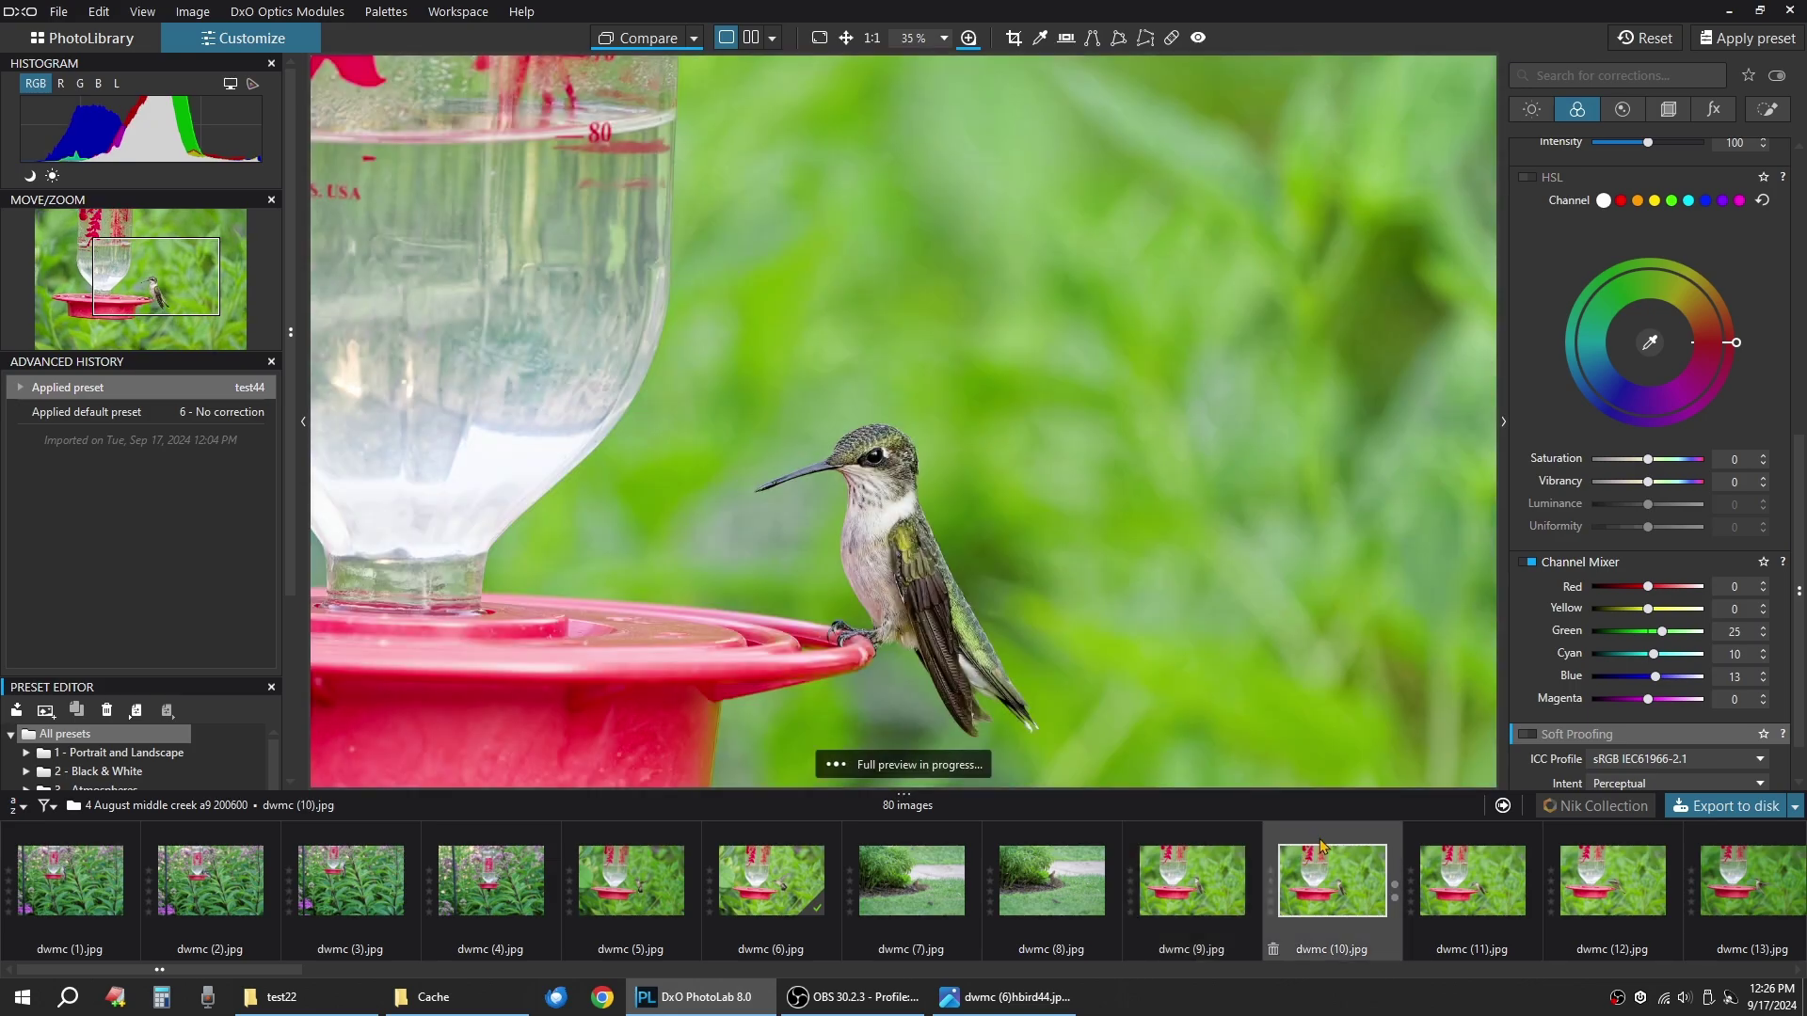
left_click(1437, 839)
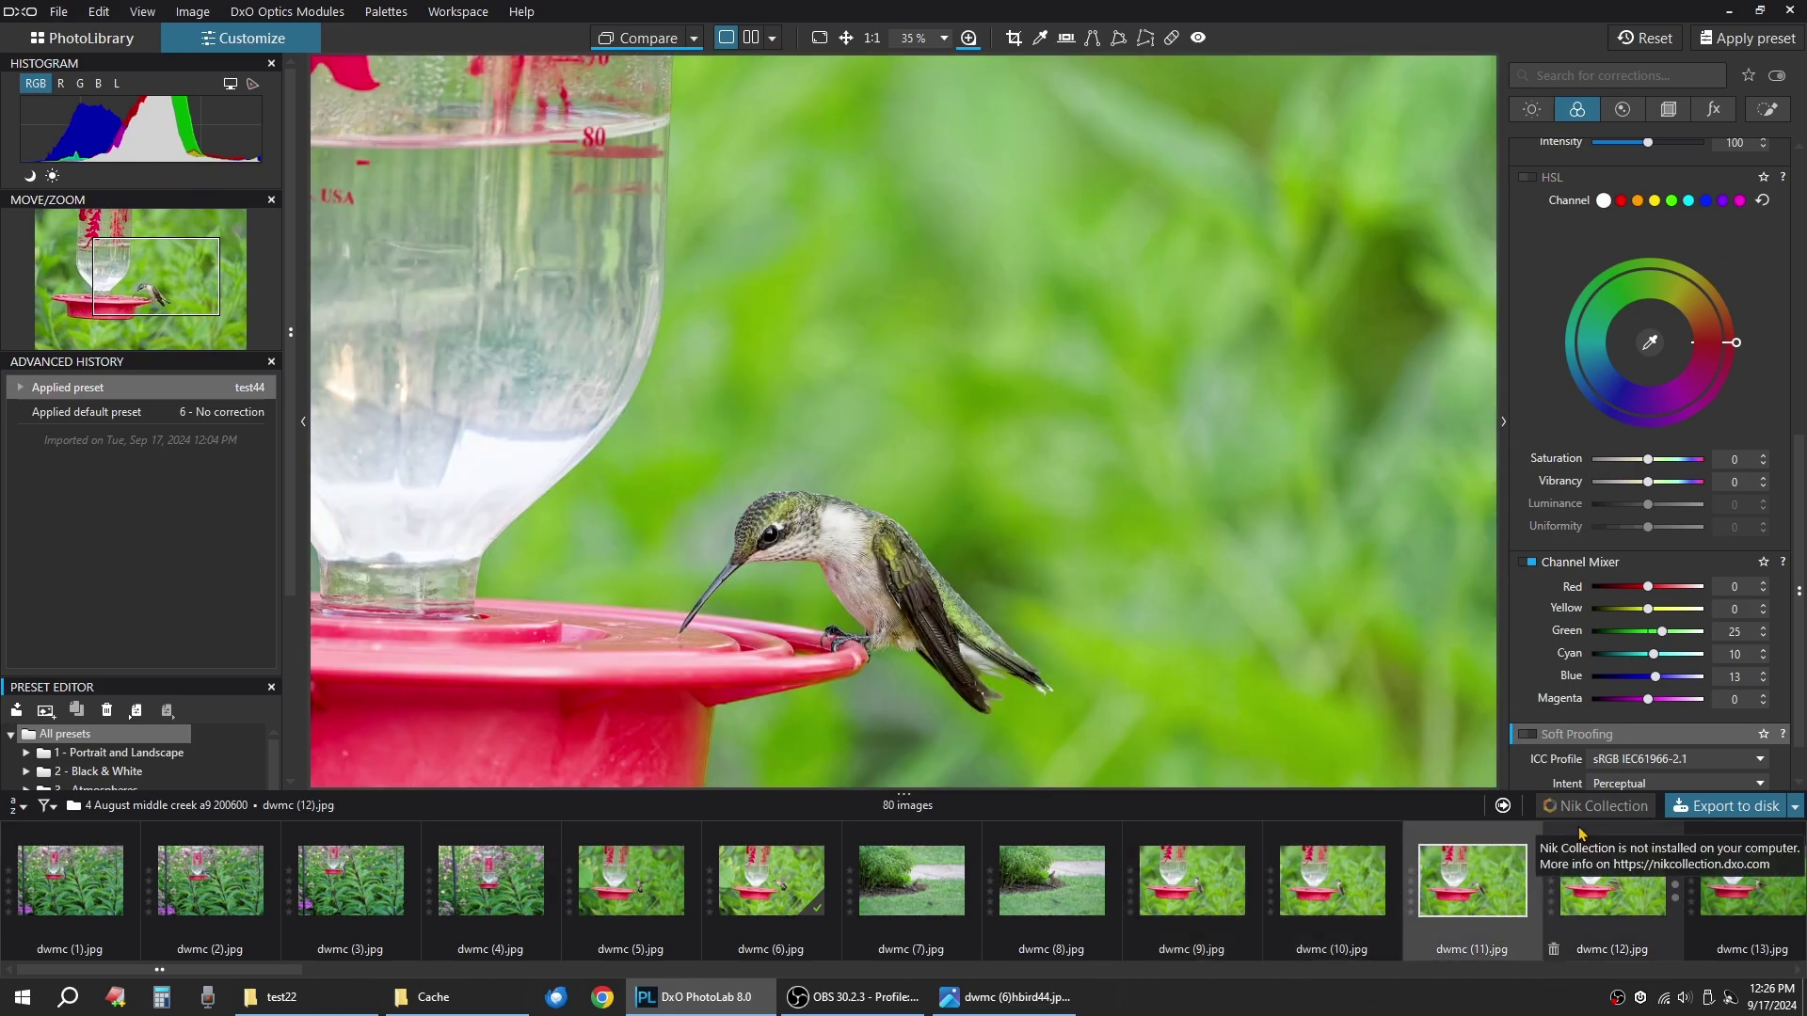
left_click(1604, 875)
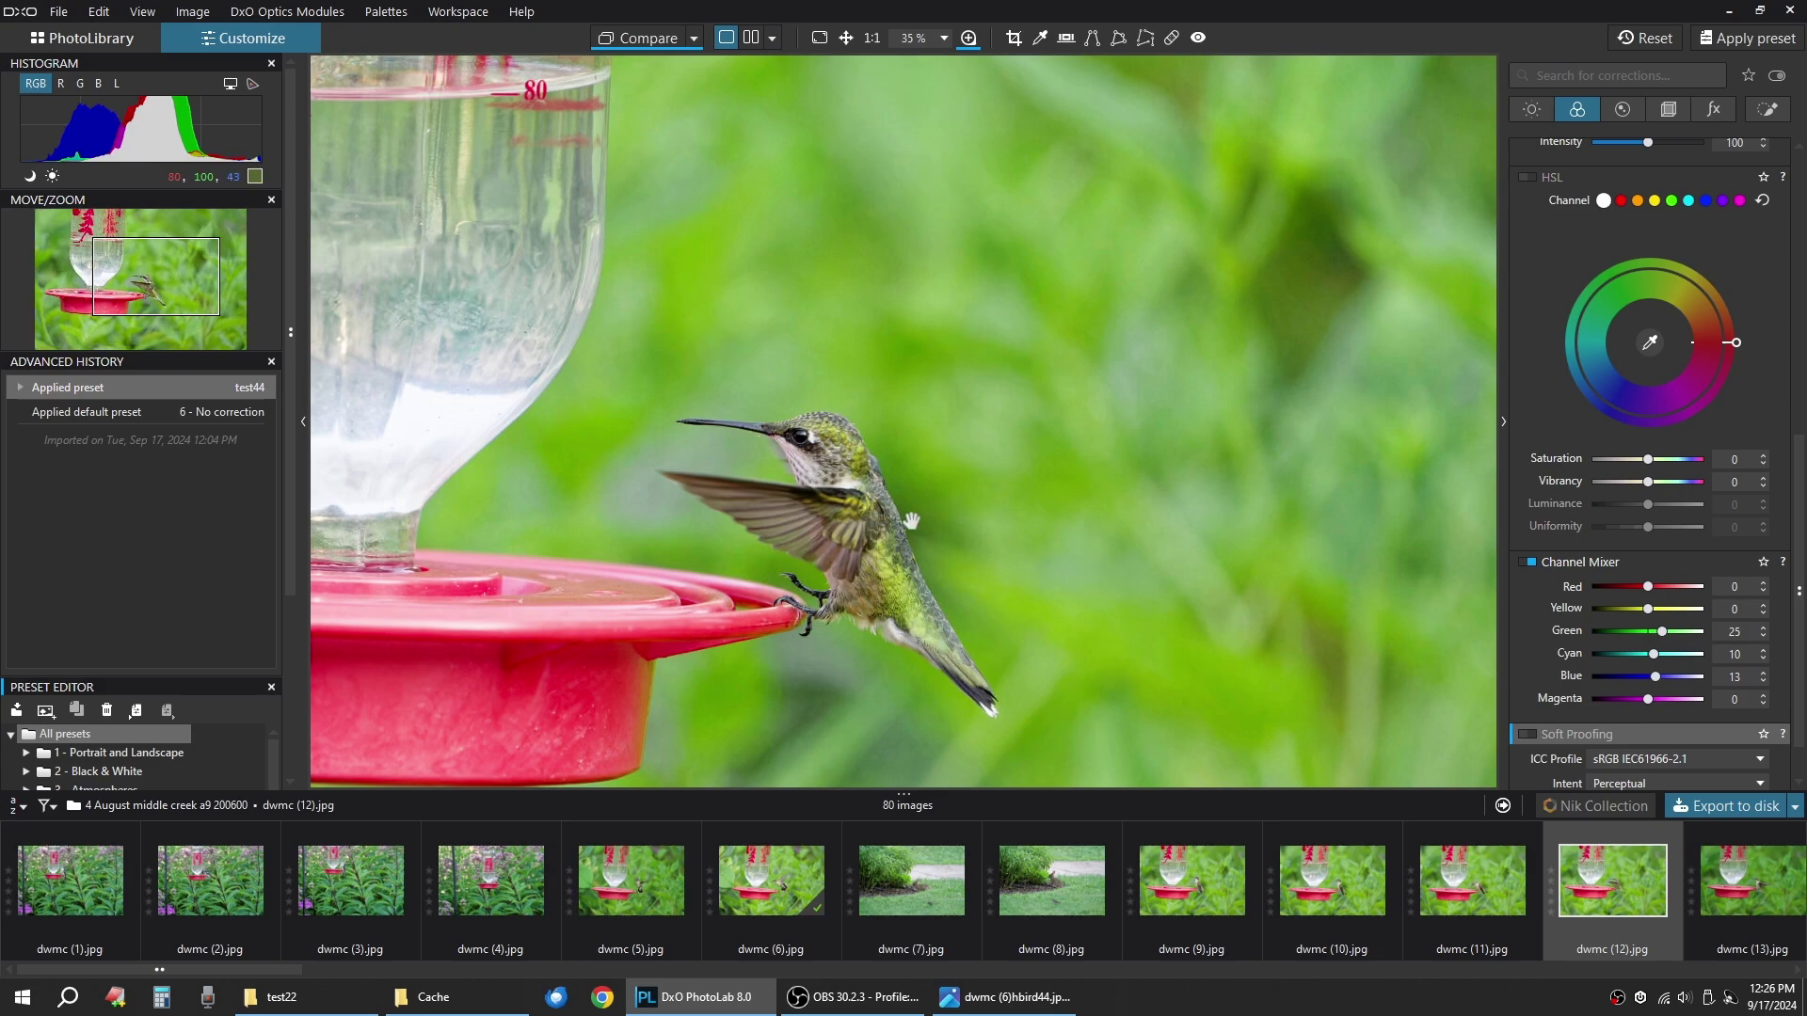
left_click(1184, 841)
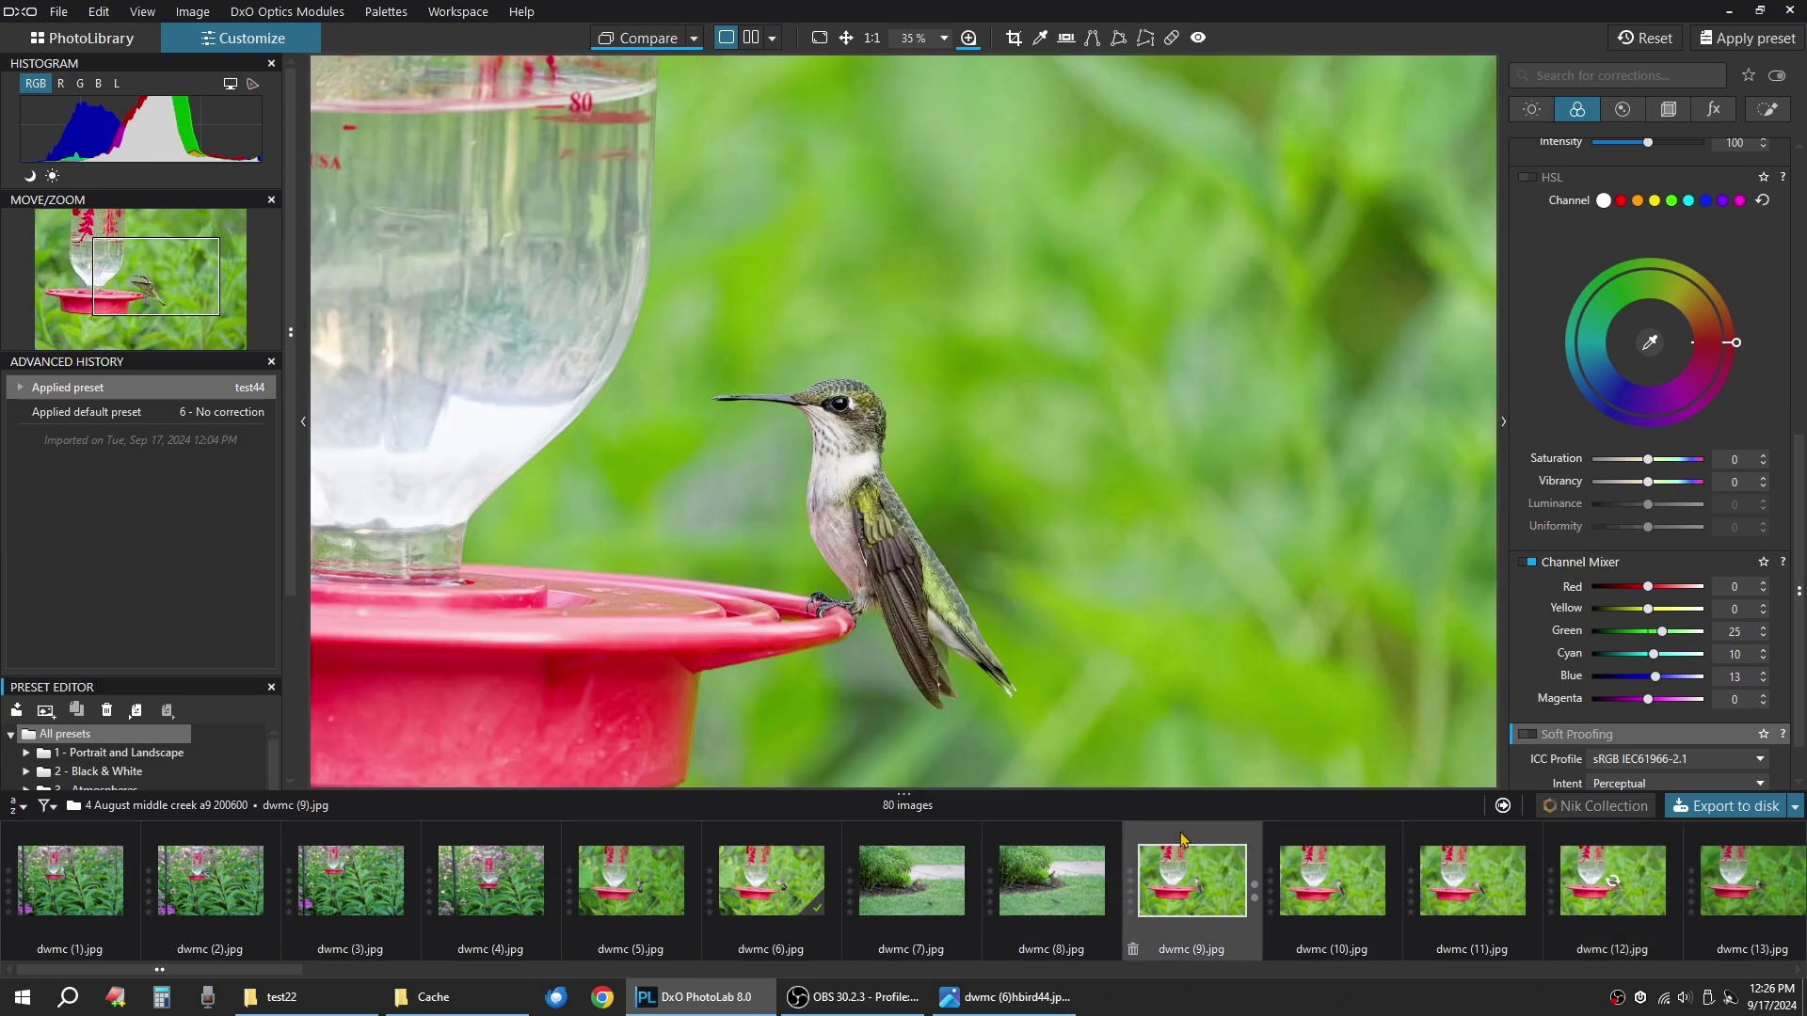
left_click(1615, 838, "shift")
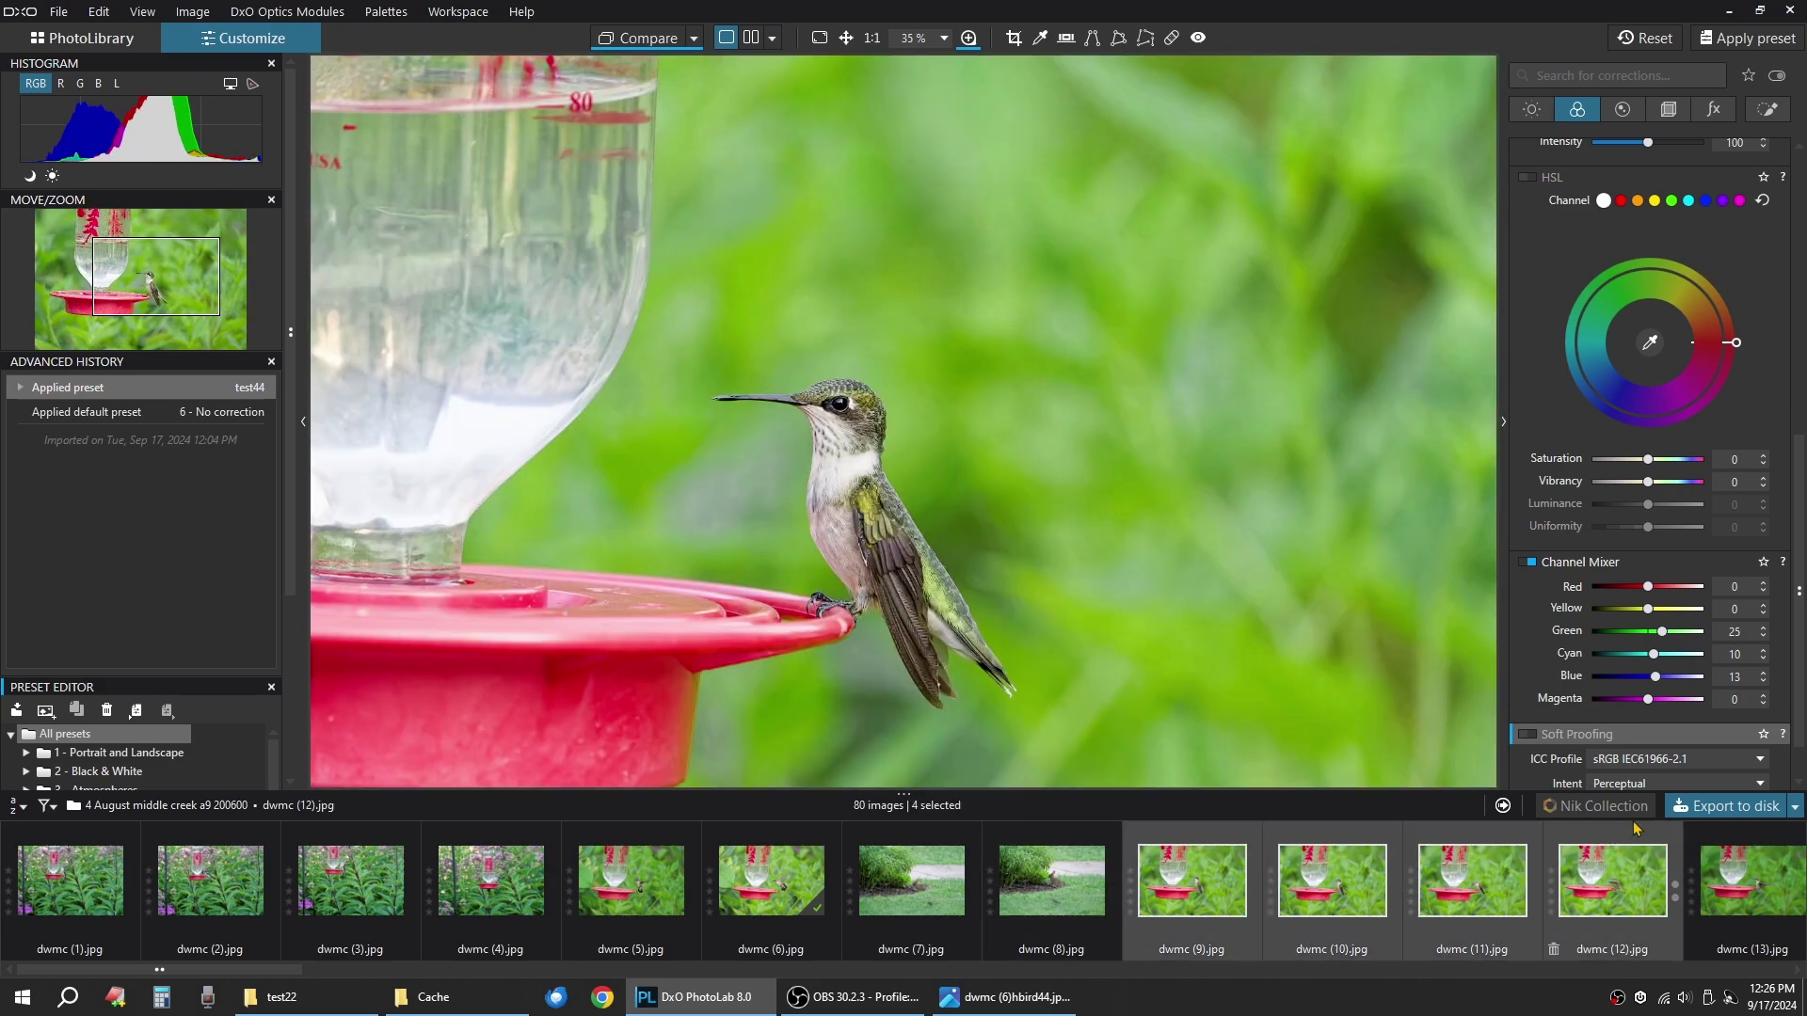
Export the four shots as quality-100 hbird44 JPEGs to test22, then open dwmc (6)hbird44.jpg.
left_click(1722, 806)
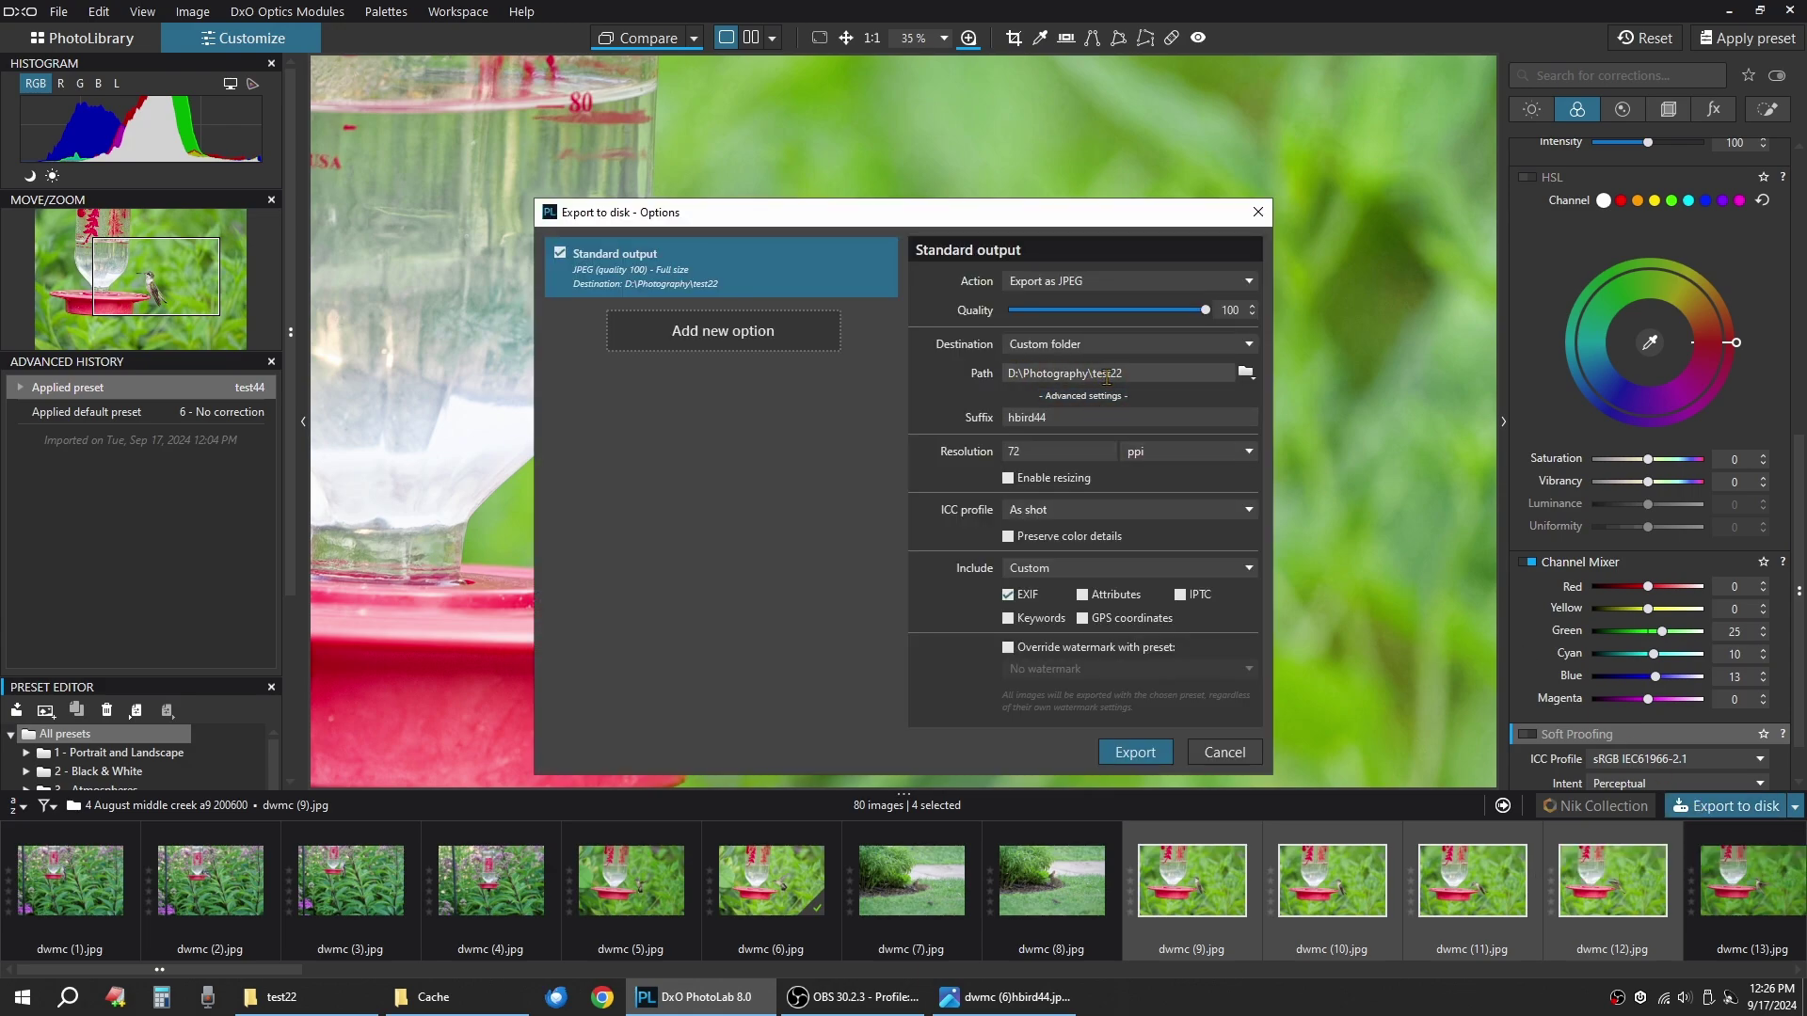
left_click(1135, 752)
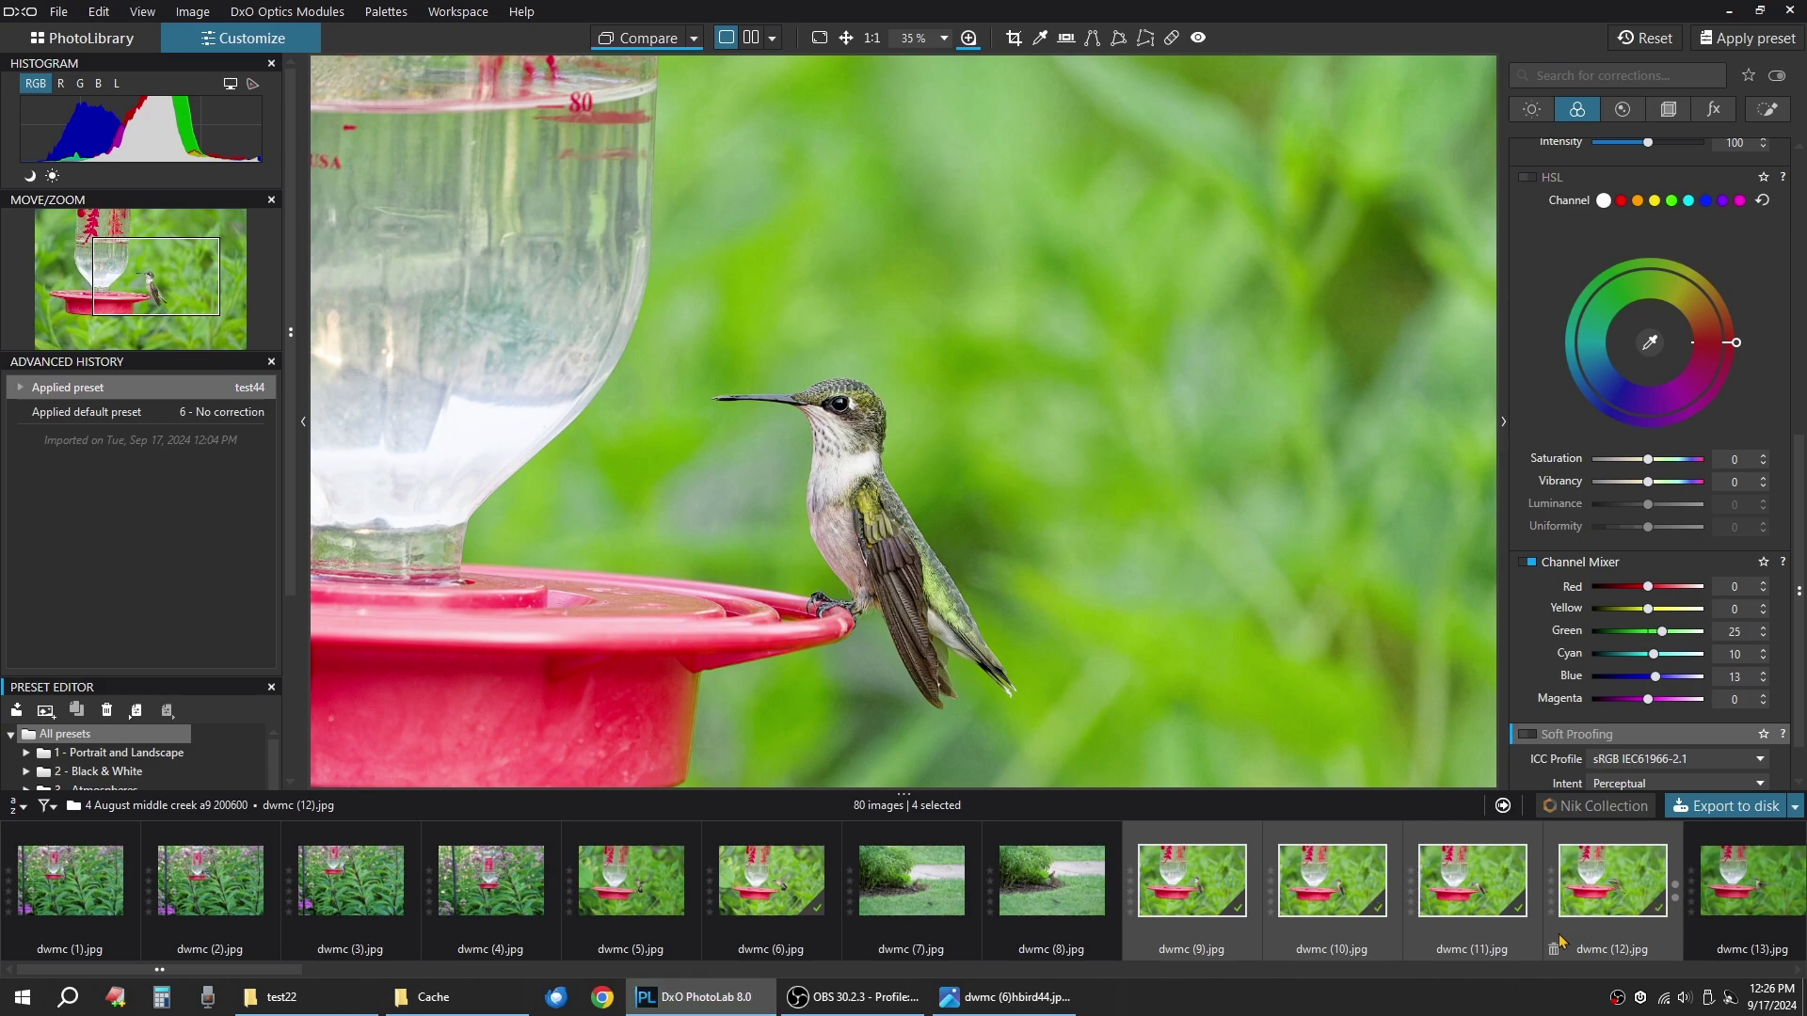
left_click(310, 996)
right_click(881, 612)
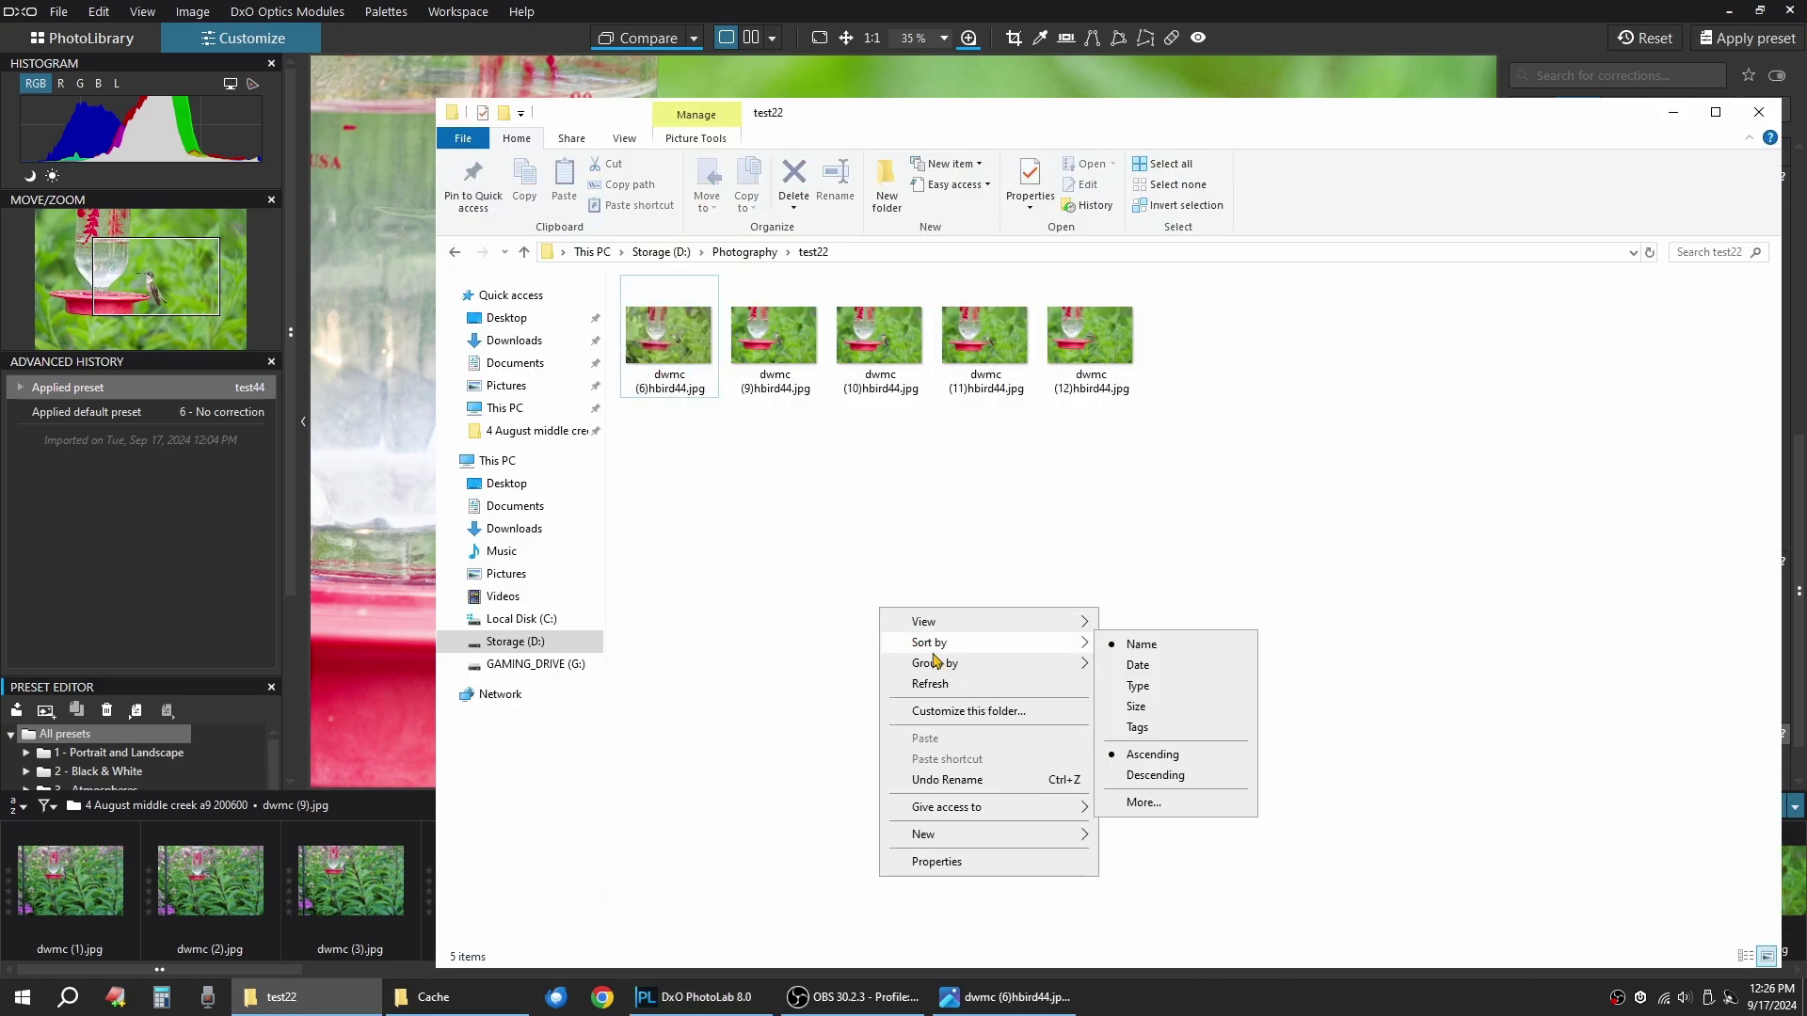
key("Escape")
double_click(668, 336)
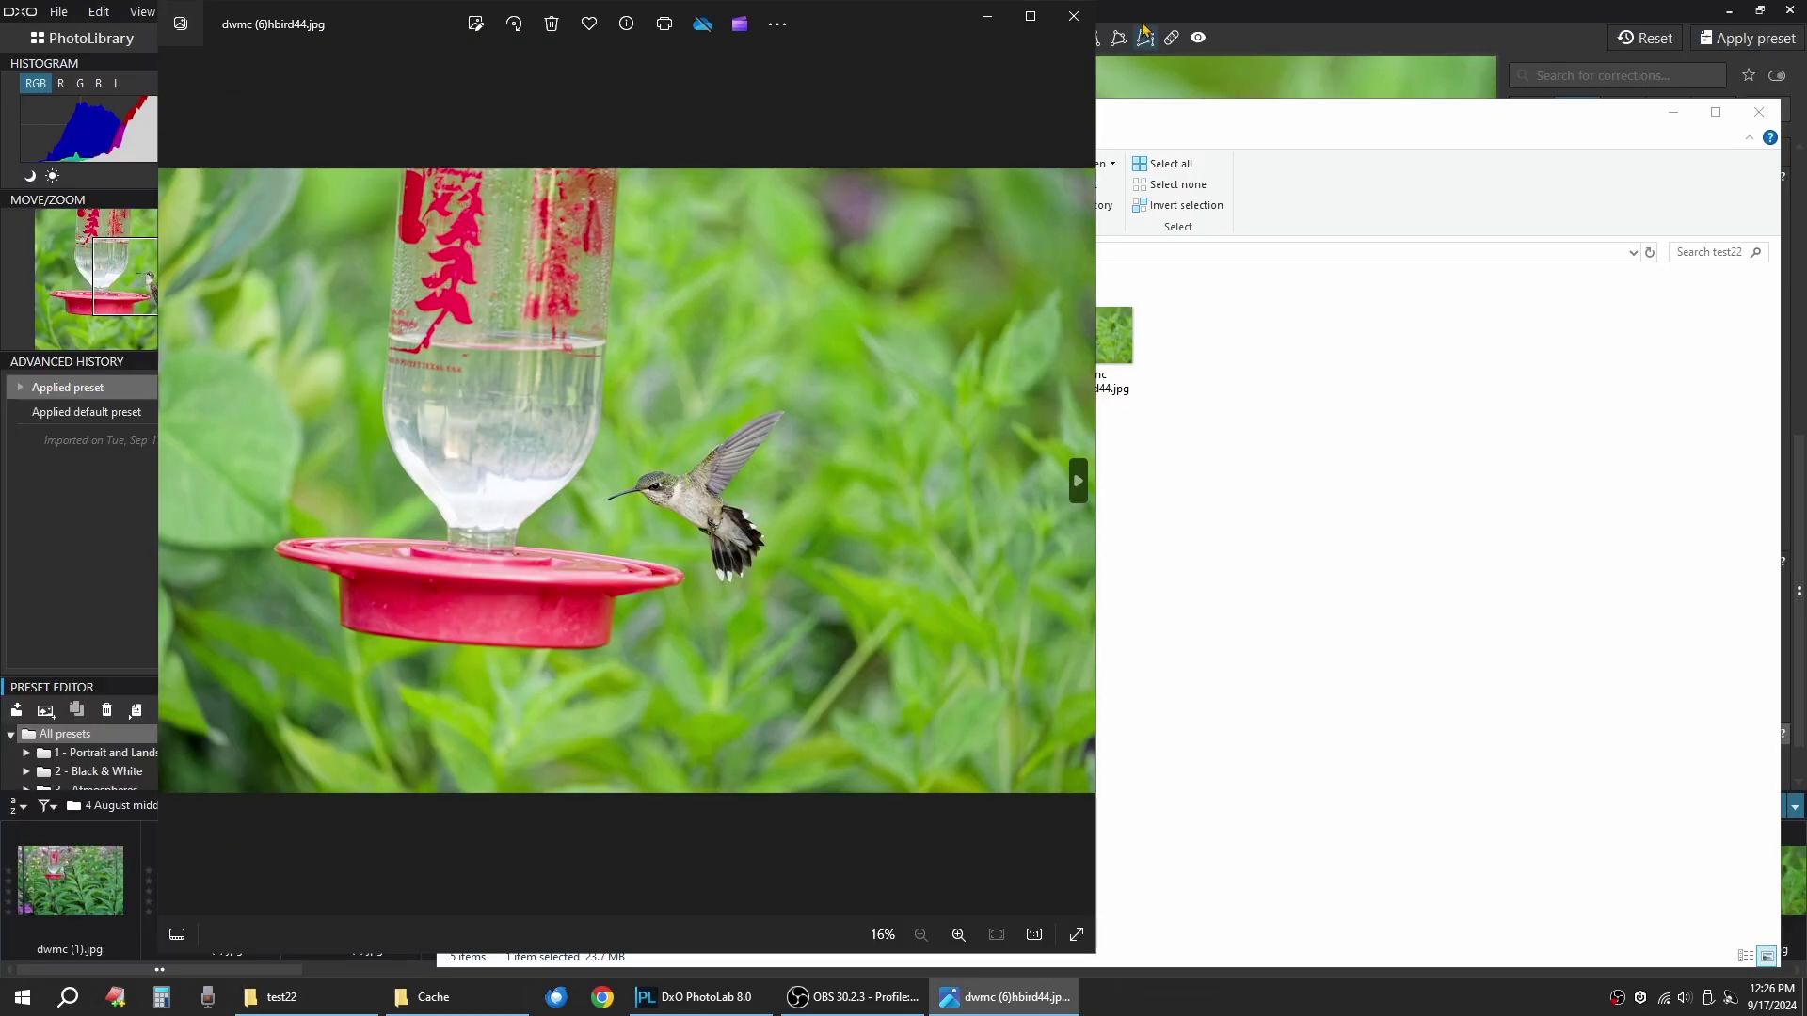
Maximize the Photos viewer and step through the exported JPEGs to dwmc (12)hbird44.jpg.
left_click(1030, 16)
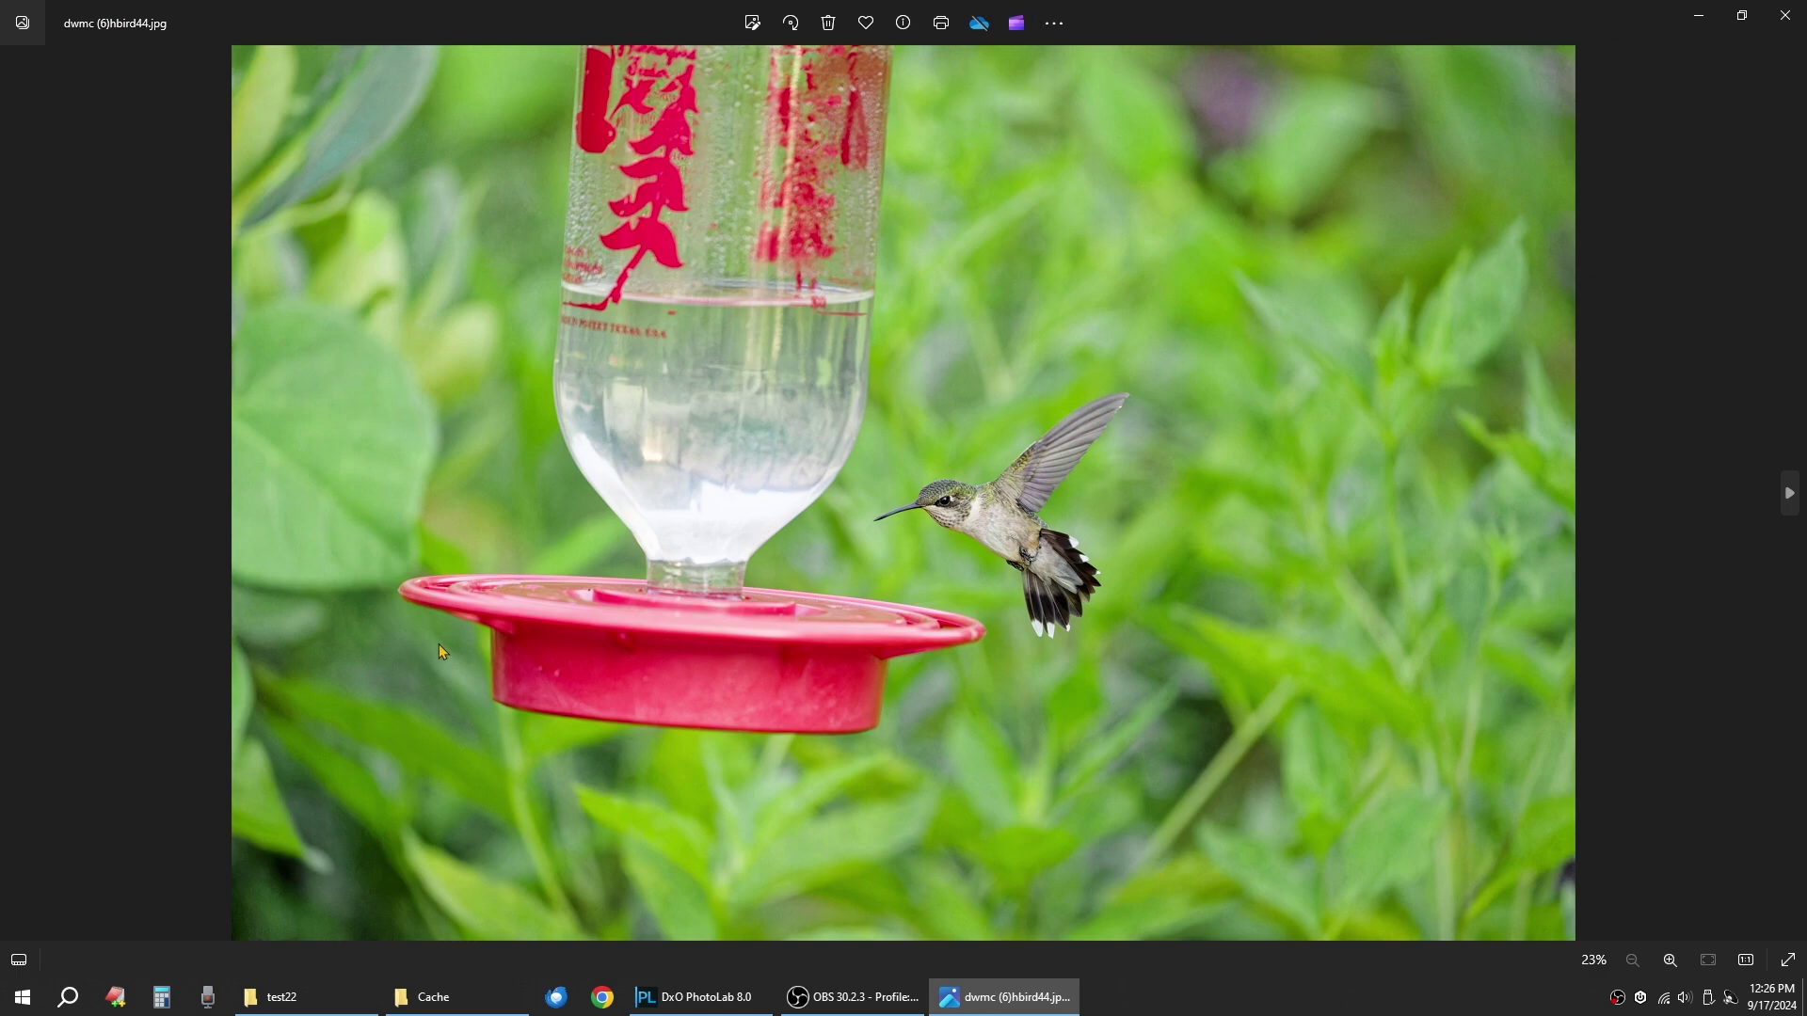
key("Right")
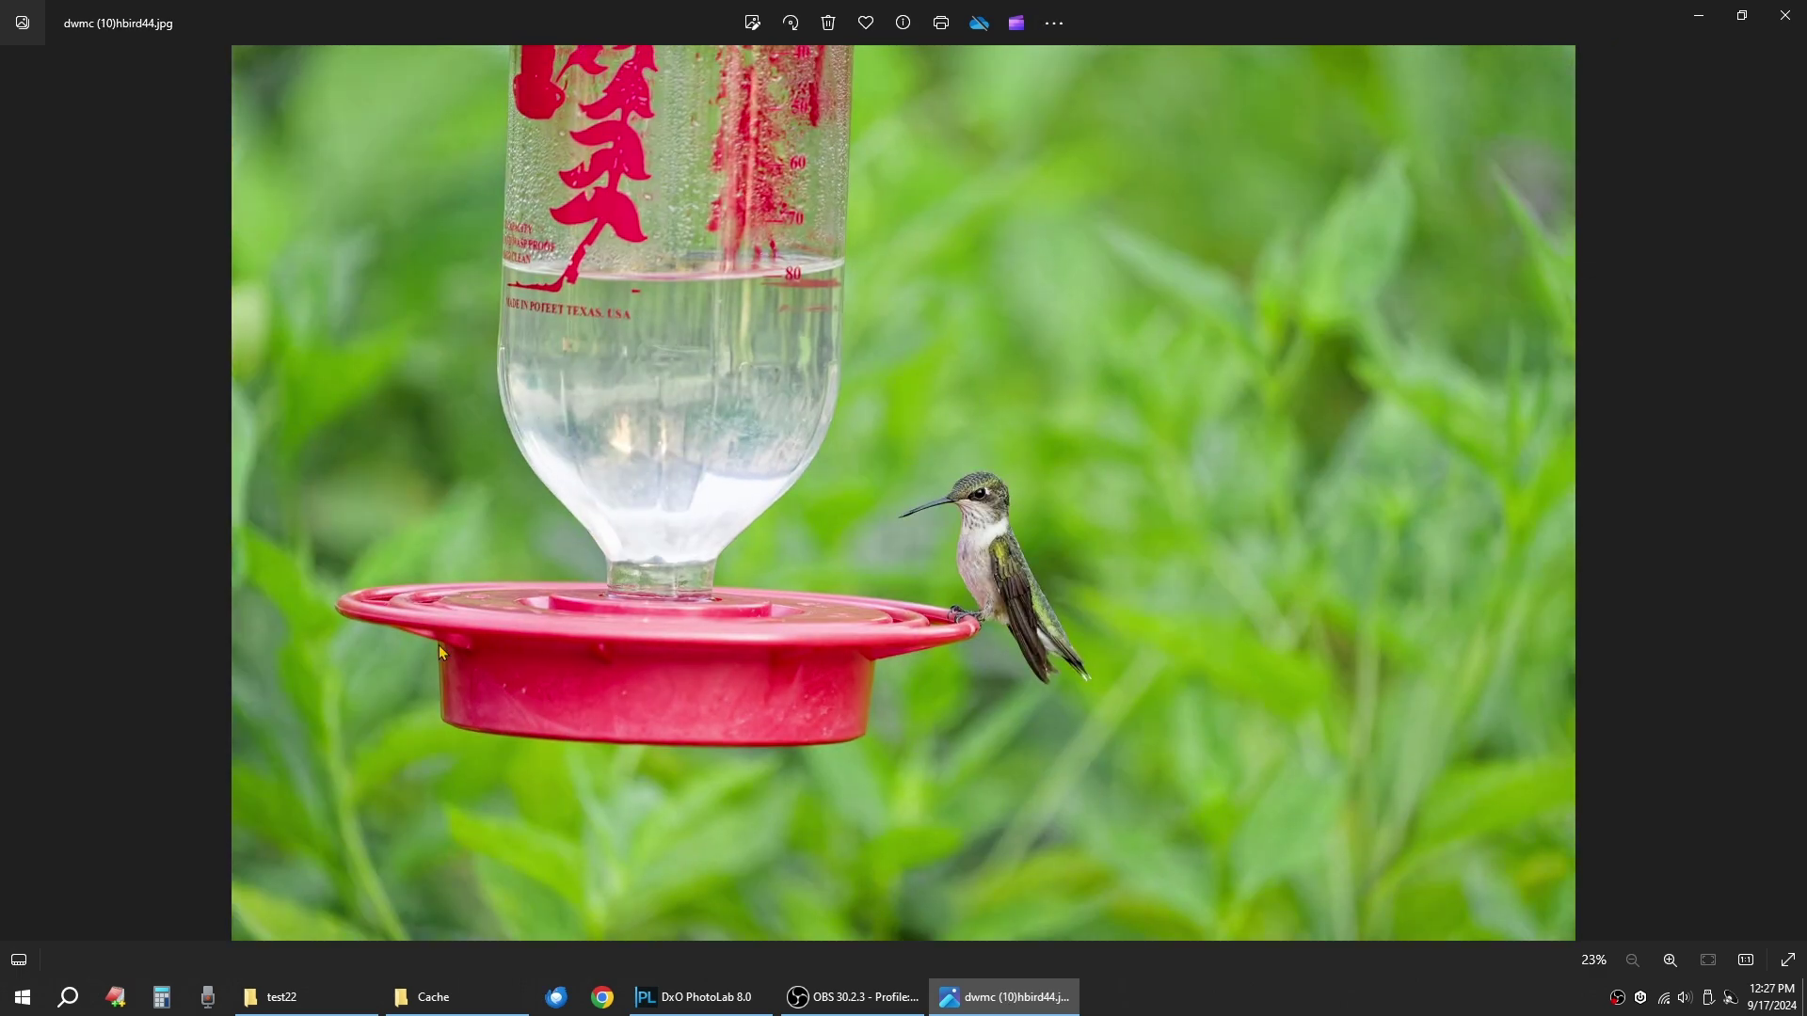
key("Right")
key("Right")
key("Right")
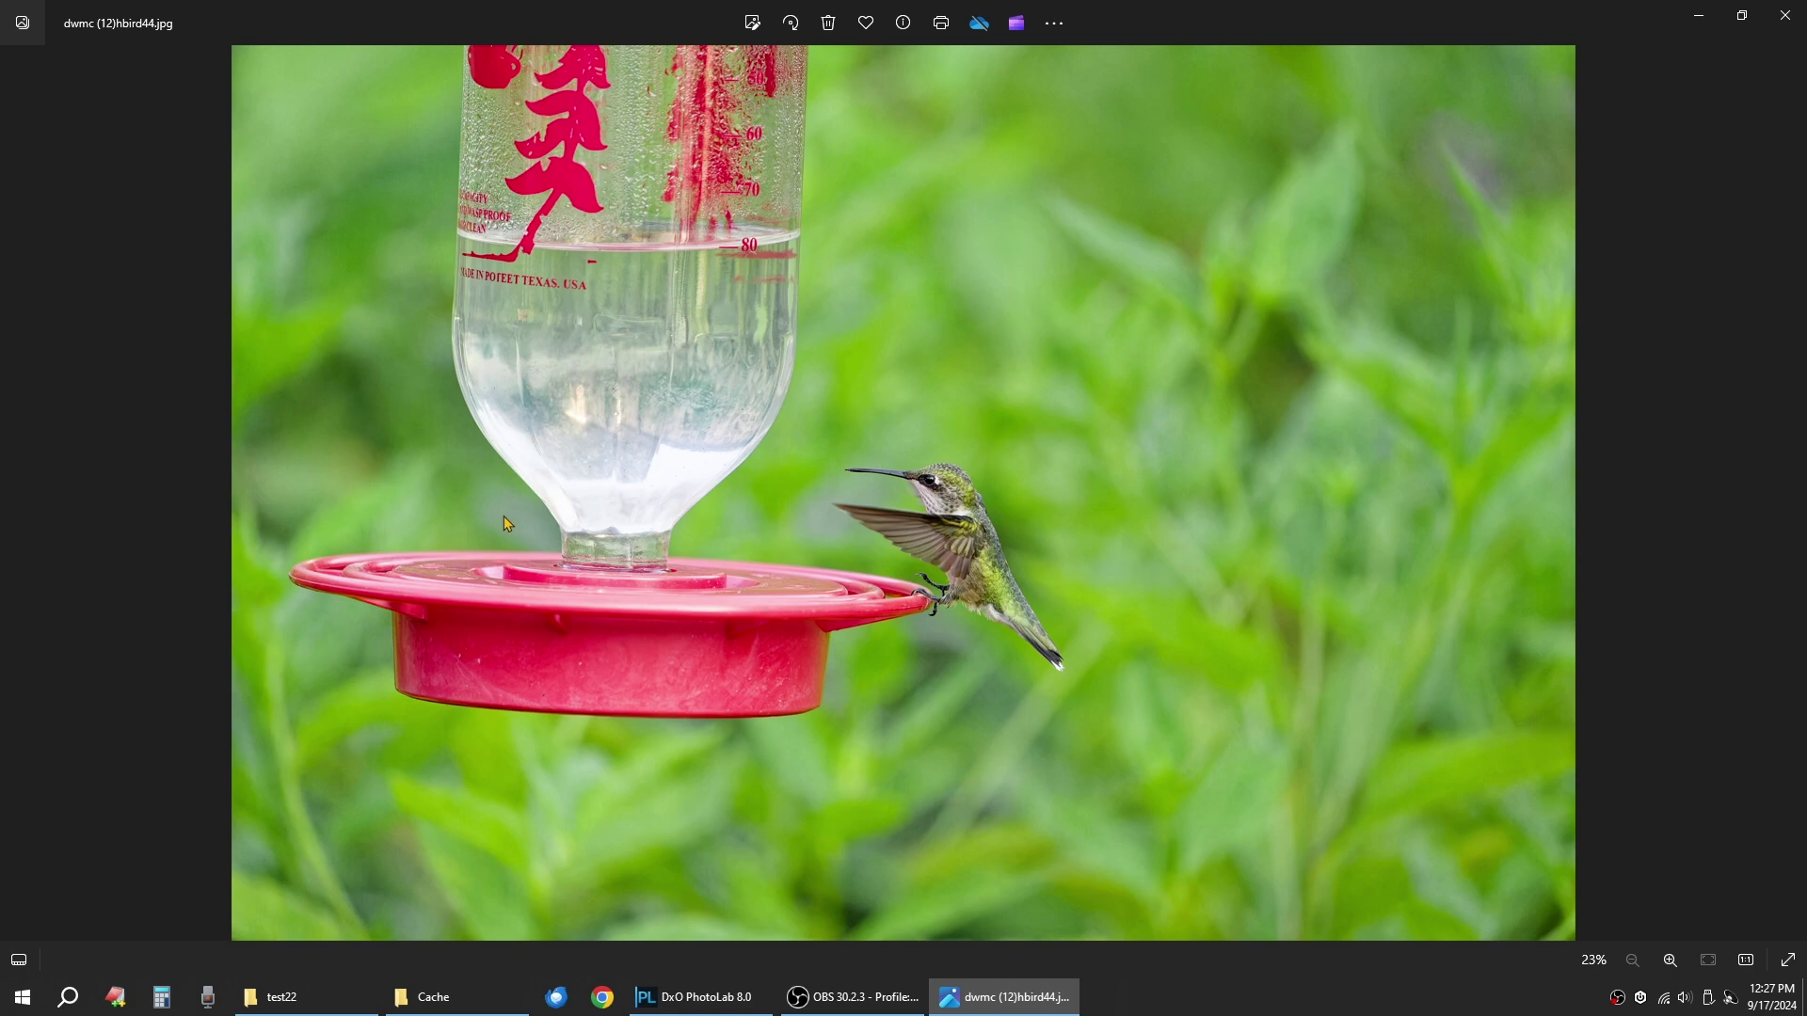
Back in PhotoLab, view rabbit dwmc (7) and hummingbird dwmc (9), then page the filmstrip forward.
left_click(732, 996)
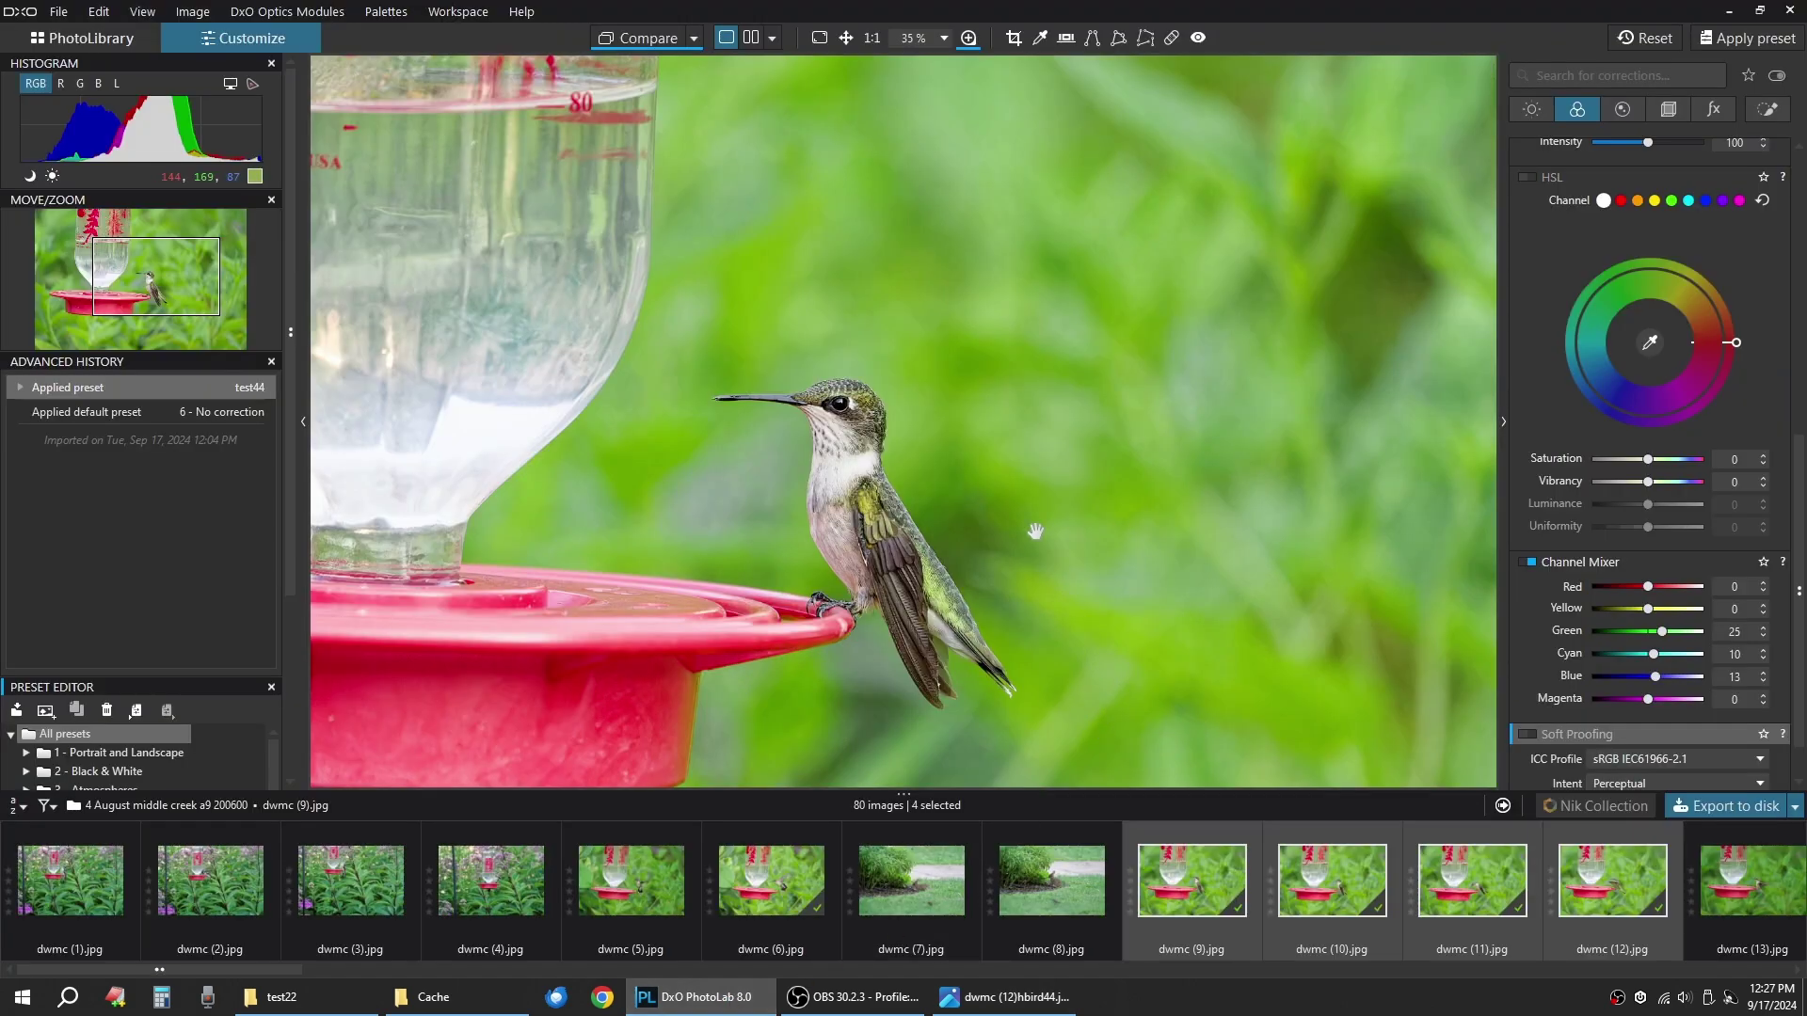
left_click(876, 852)
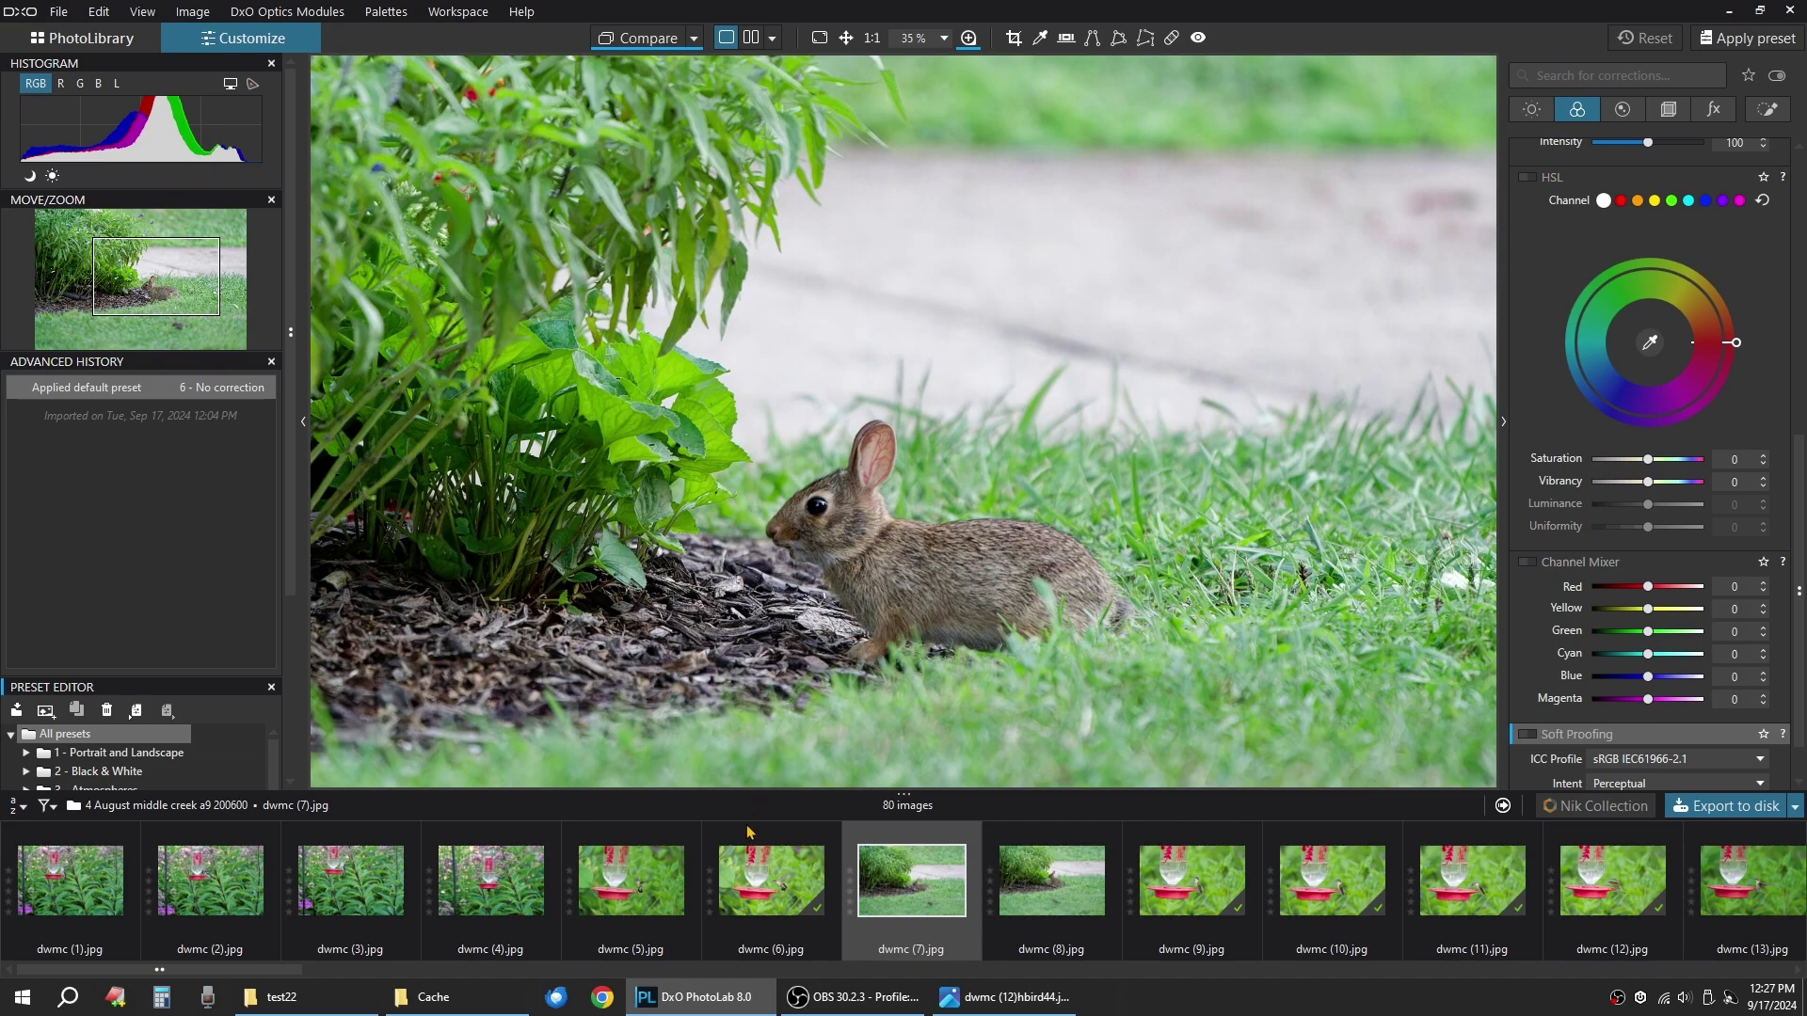
left_click(1190, 880)
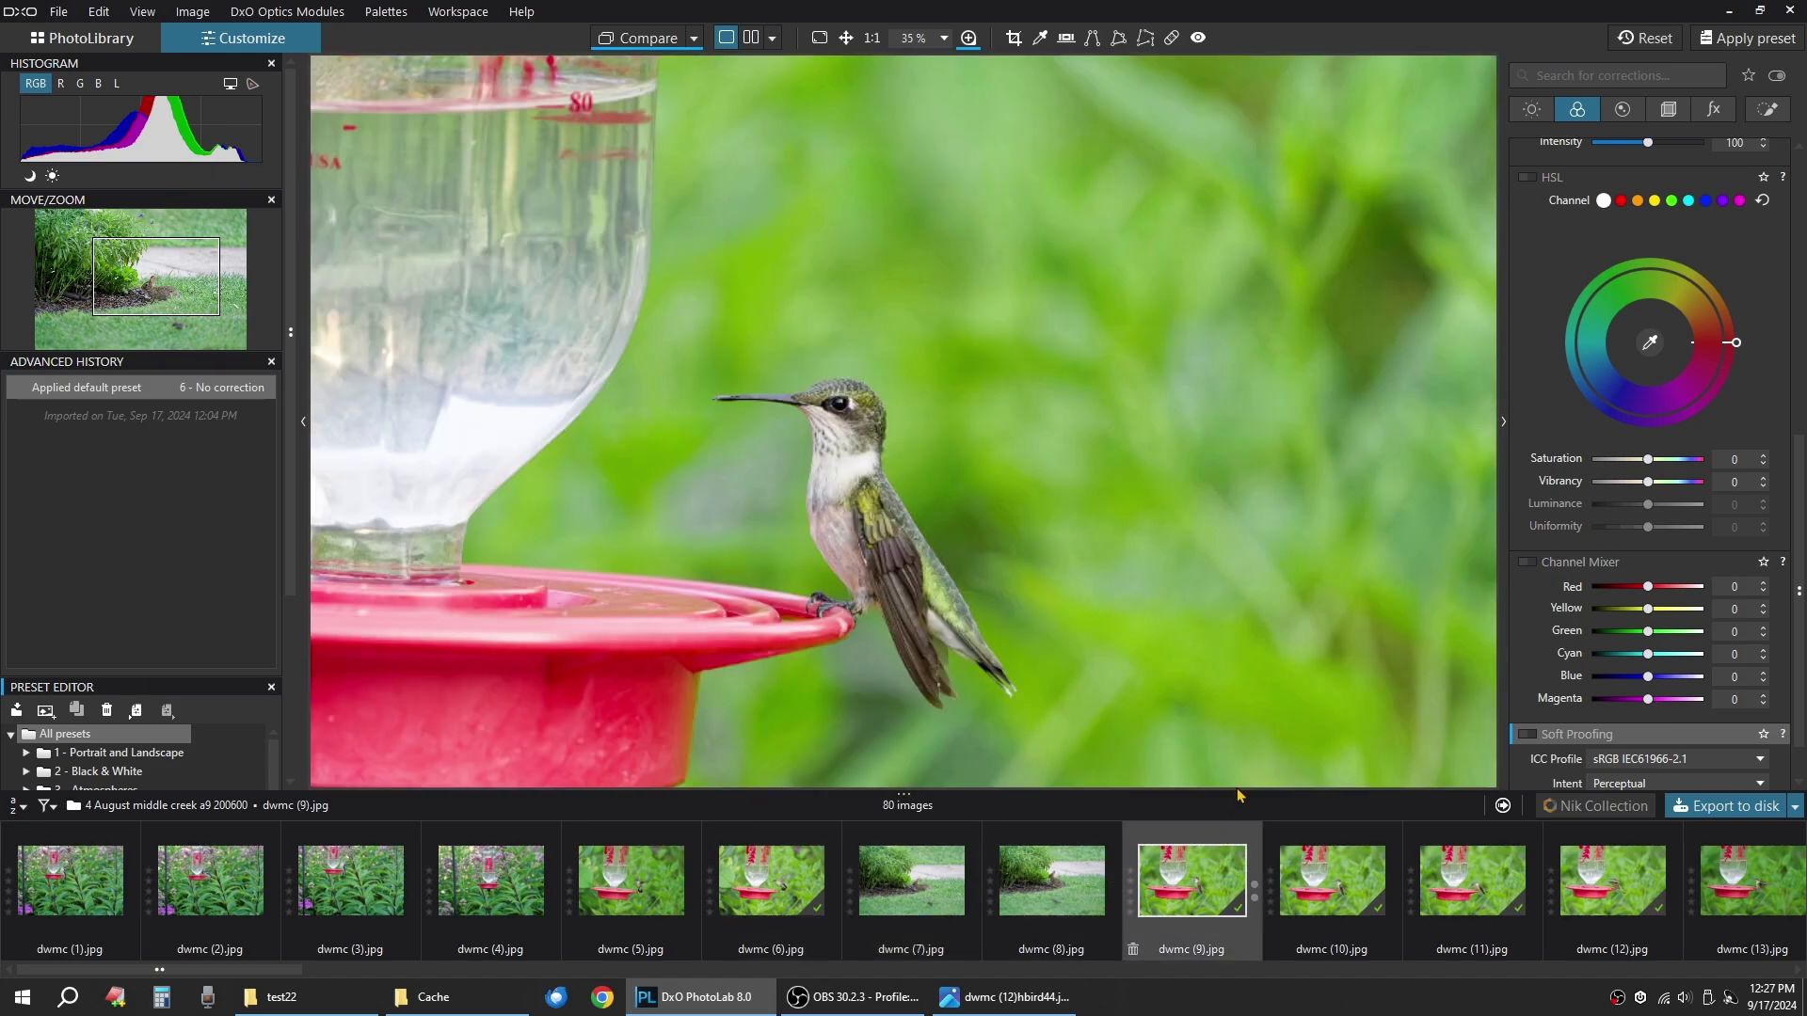
left_click(1385, 972)
left_click(1417, 972)
left_click(1417, 973)
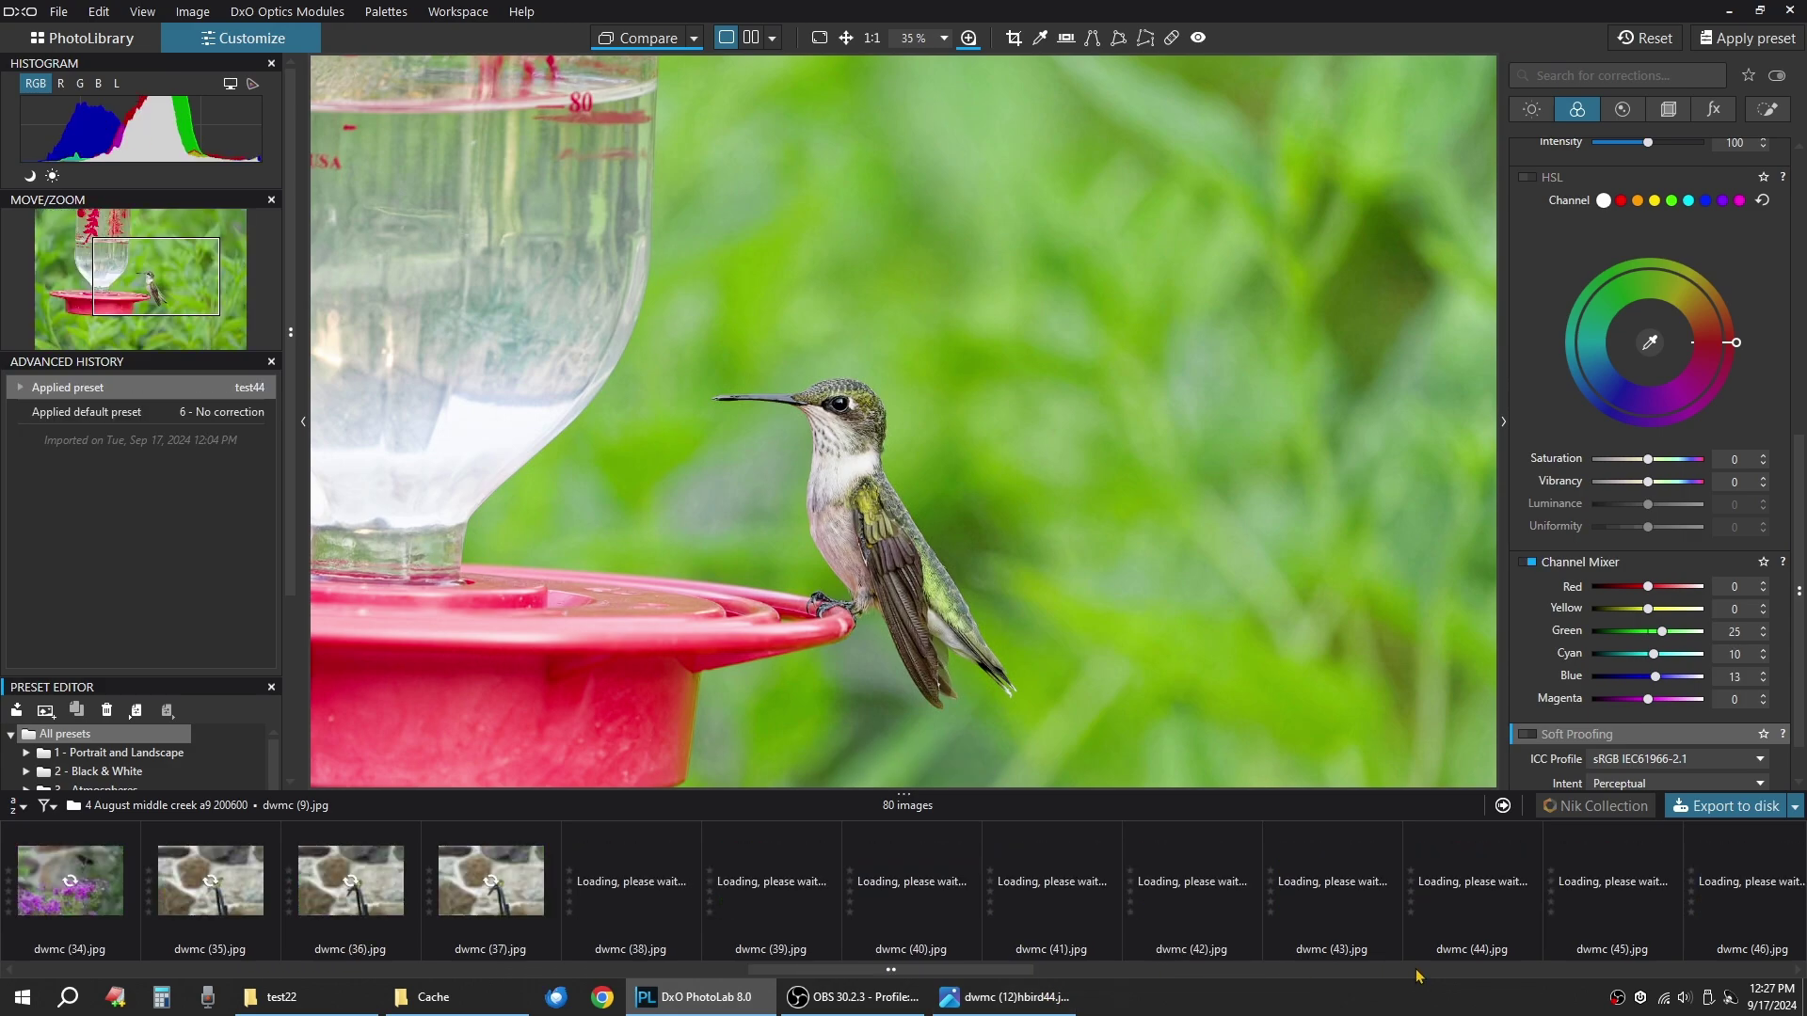
left_click(1455, 972)
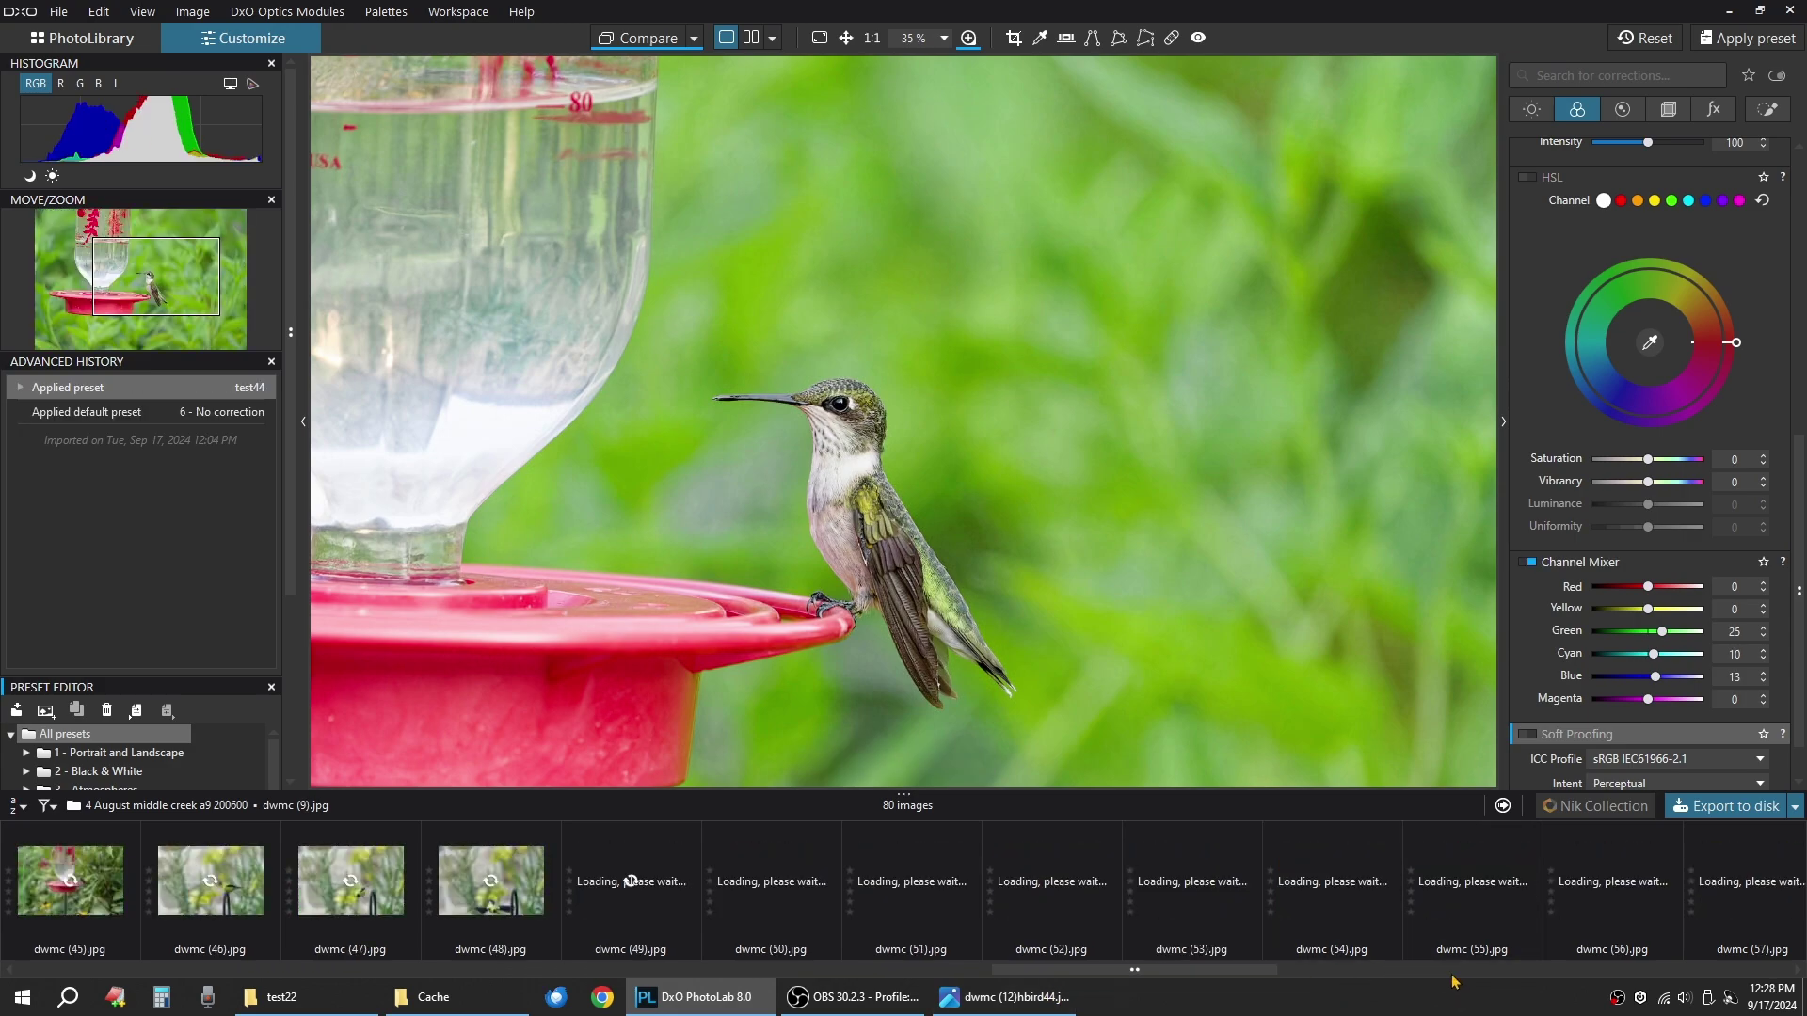
left_click(1454, 972)
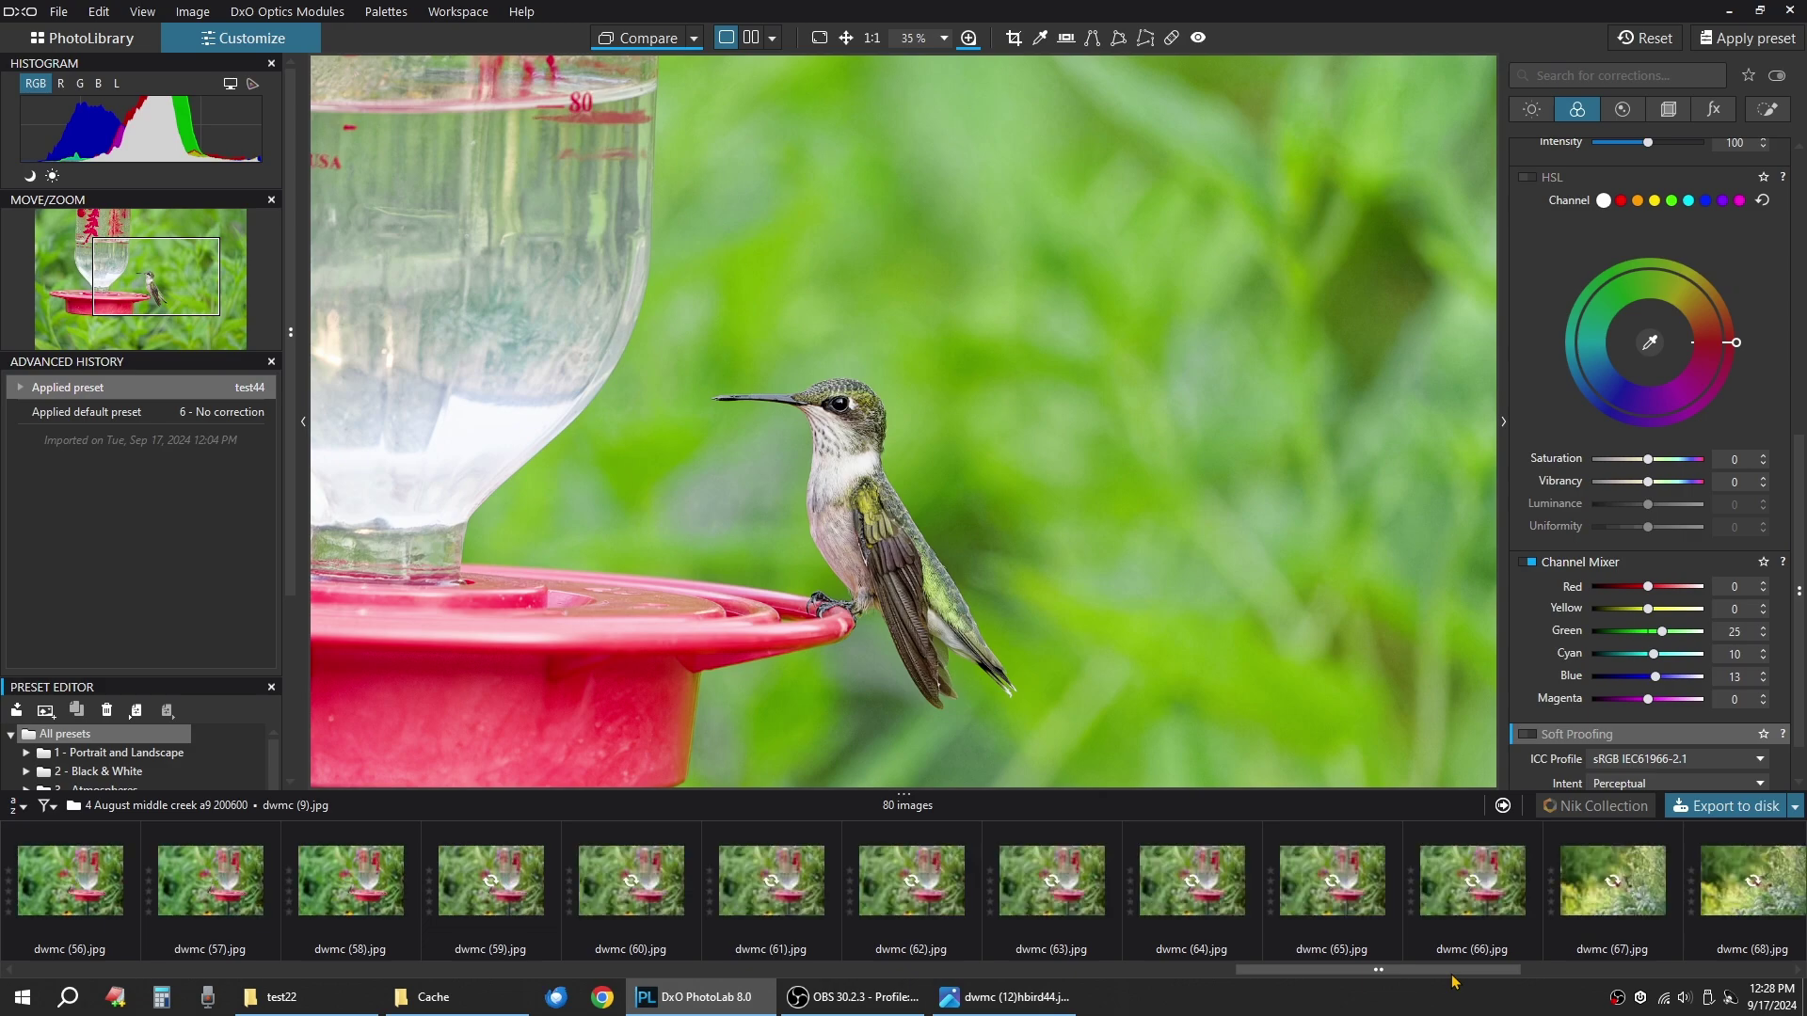
left_click_drag(1452, 975, 1584, 973)
Browse photos dwmc (71) back through dwmc (67).
left_click(1328, 882)
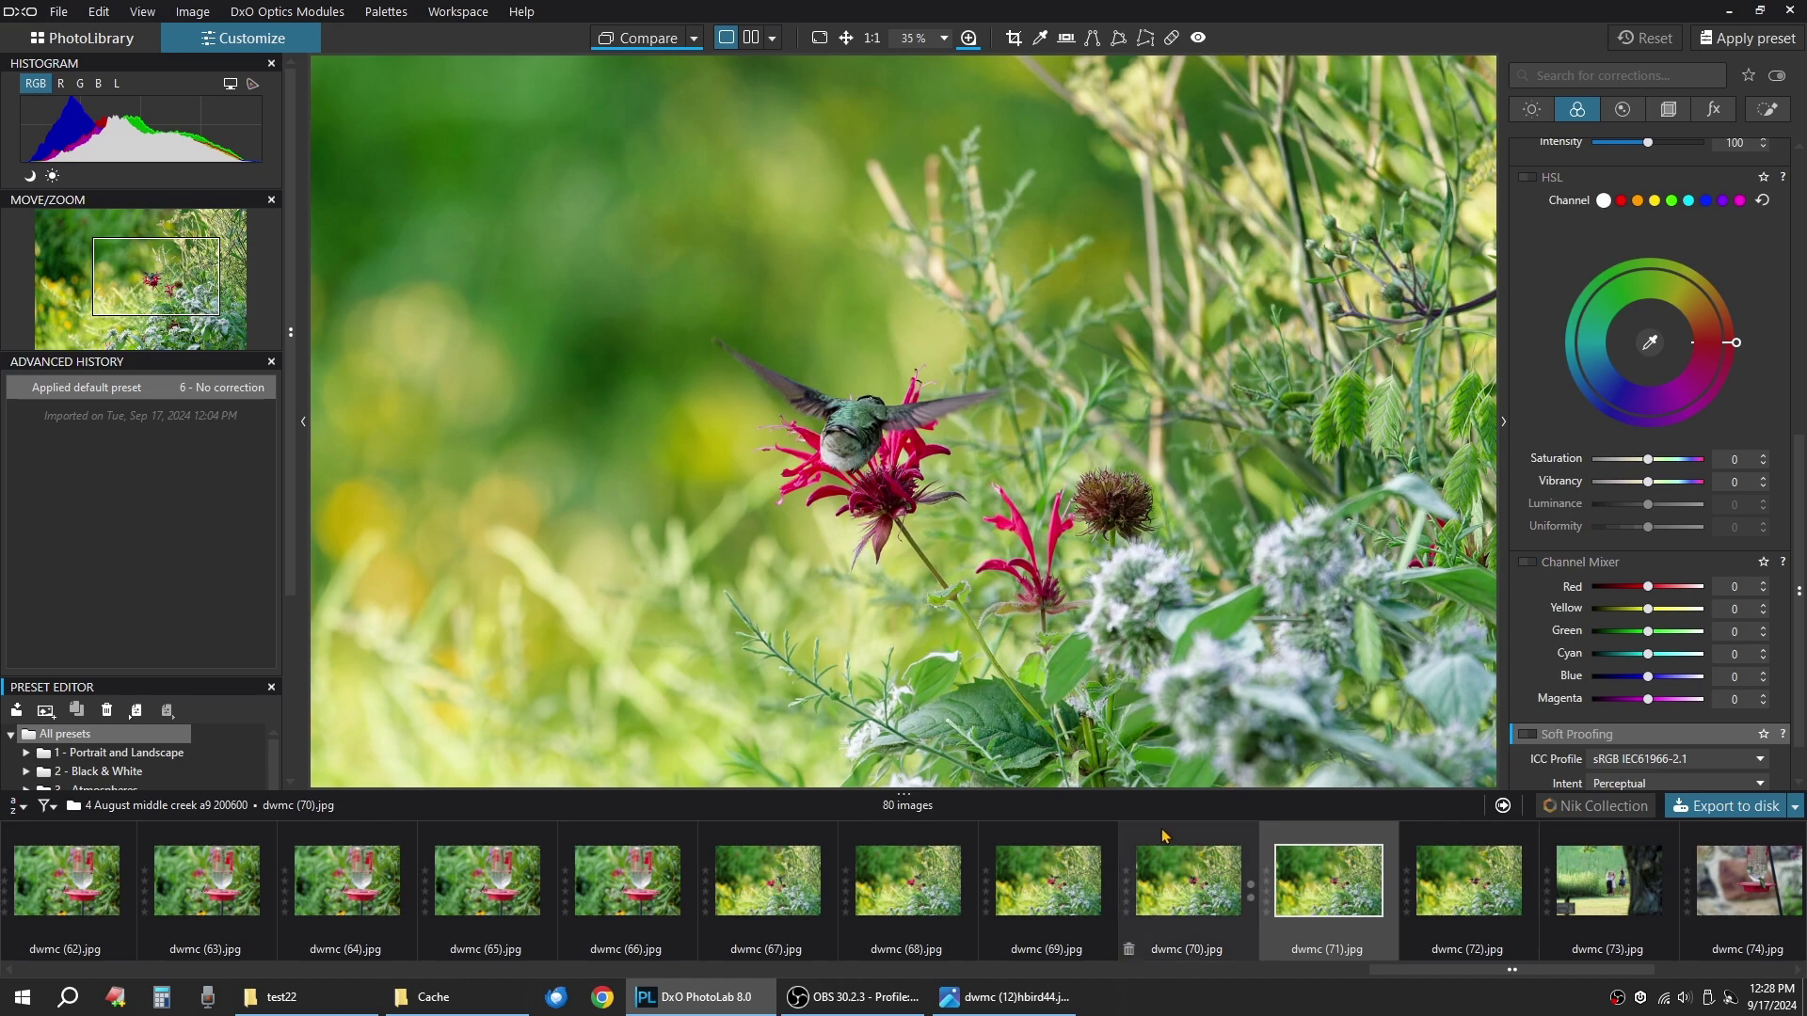
left_click(1163, 840)
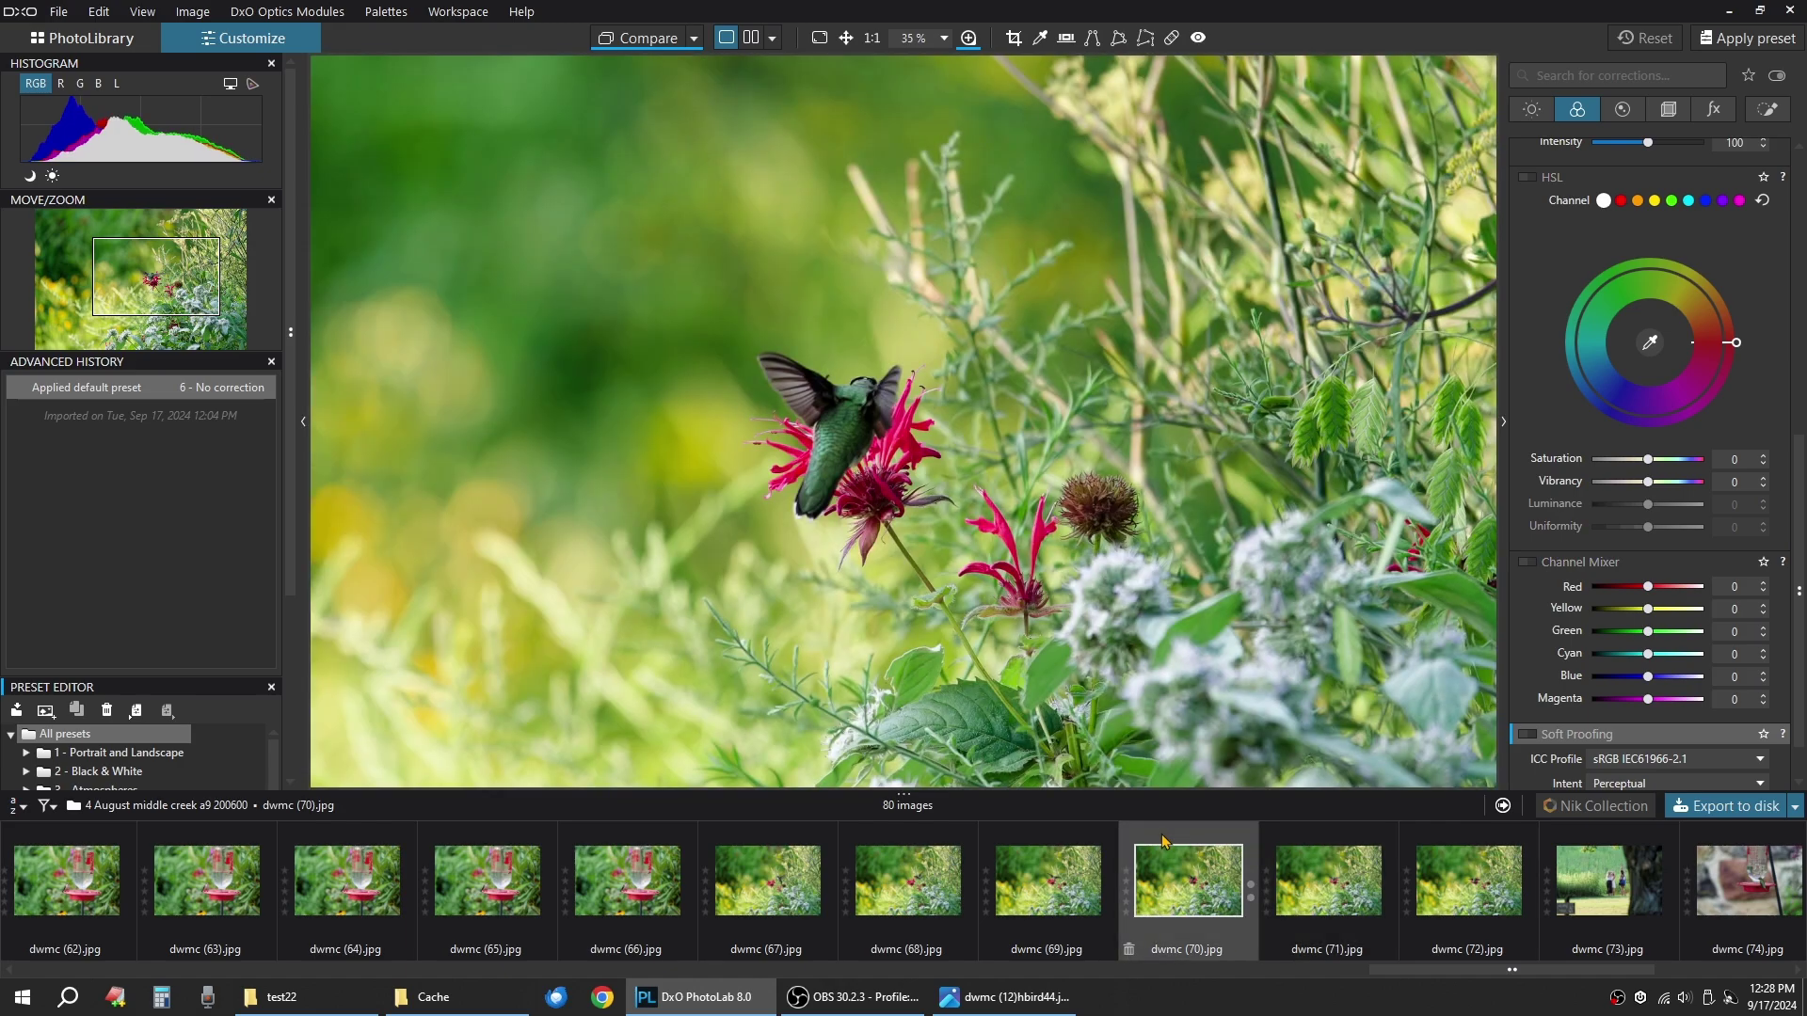
left_click(1051, 841)
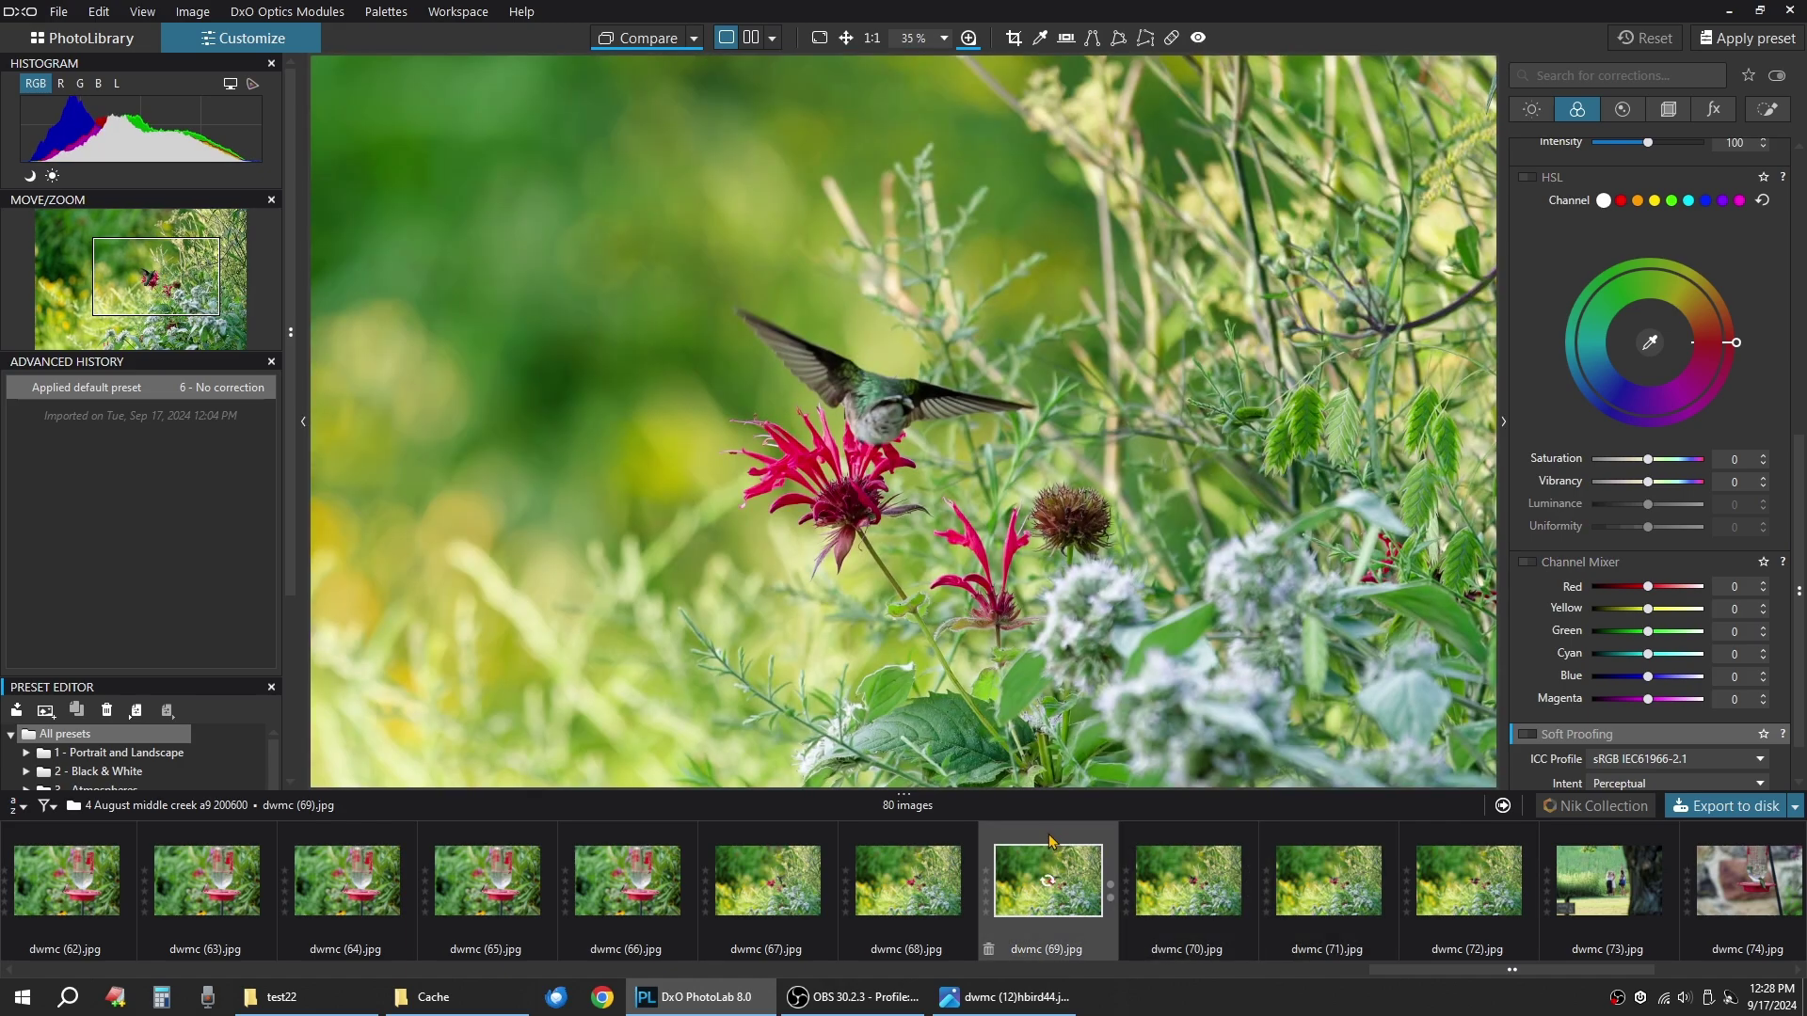
left_click(932, 843)
left_click(754, 845)
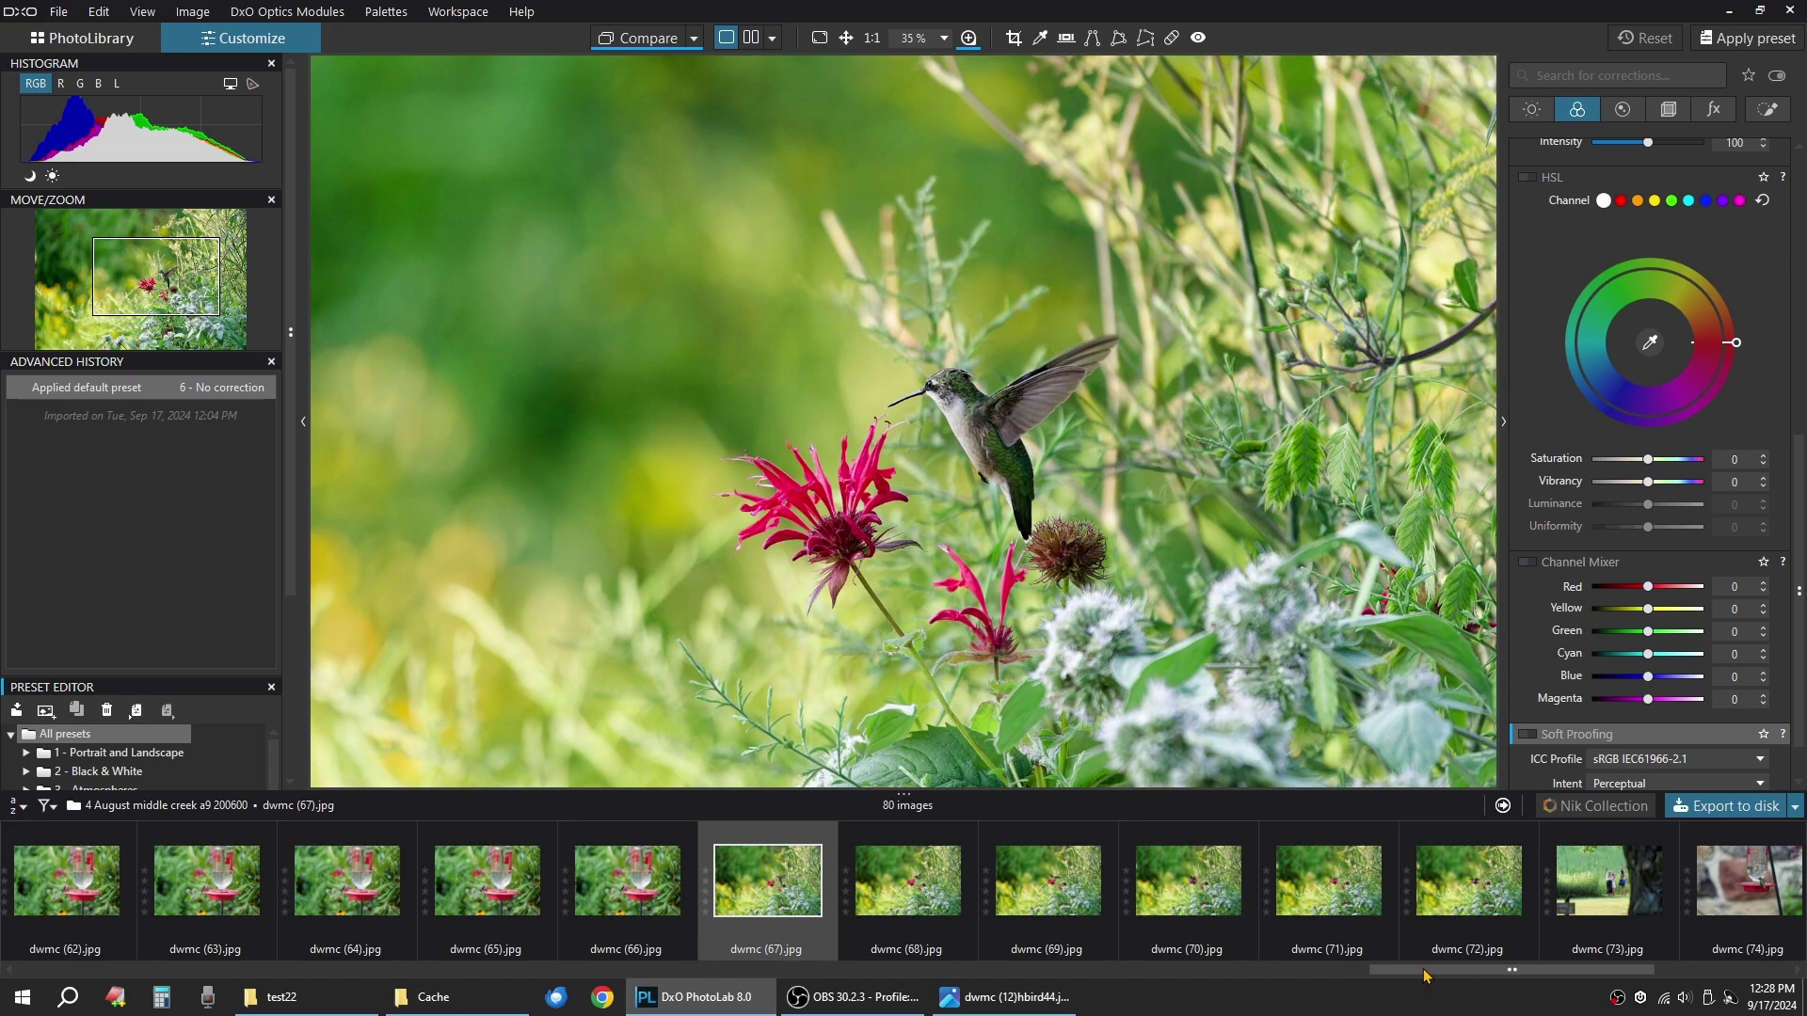
Open the close-up rabbit dwmc (78).jpg, fit it in view, and show the Light adjustments.
left_click_drag(1414, 976, 1652, 988)
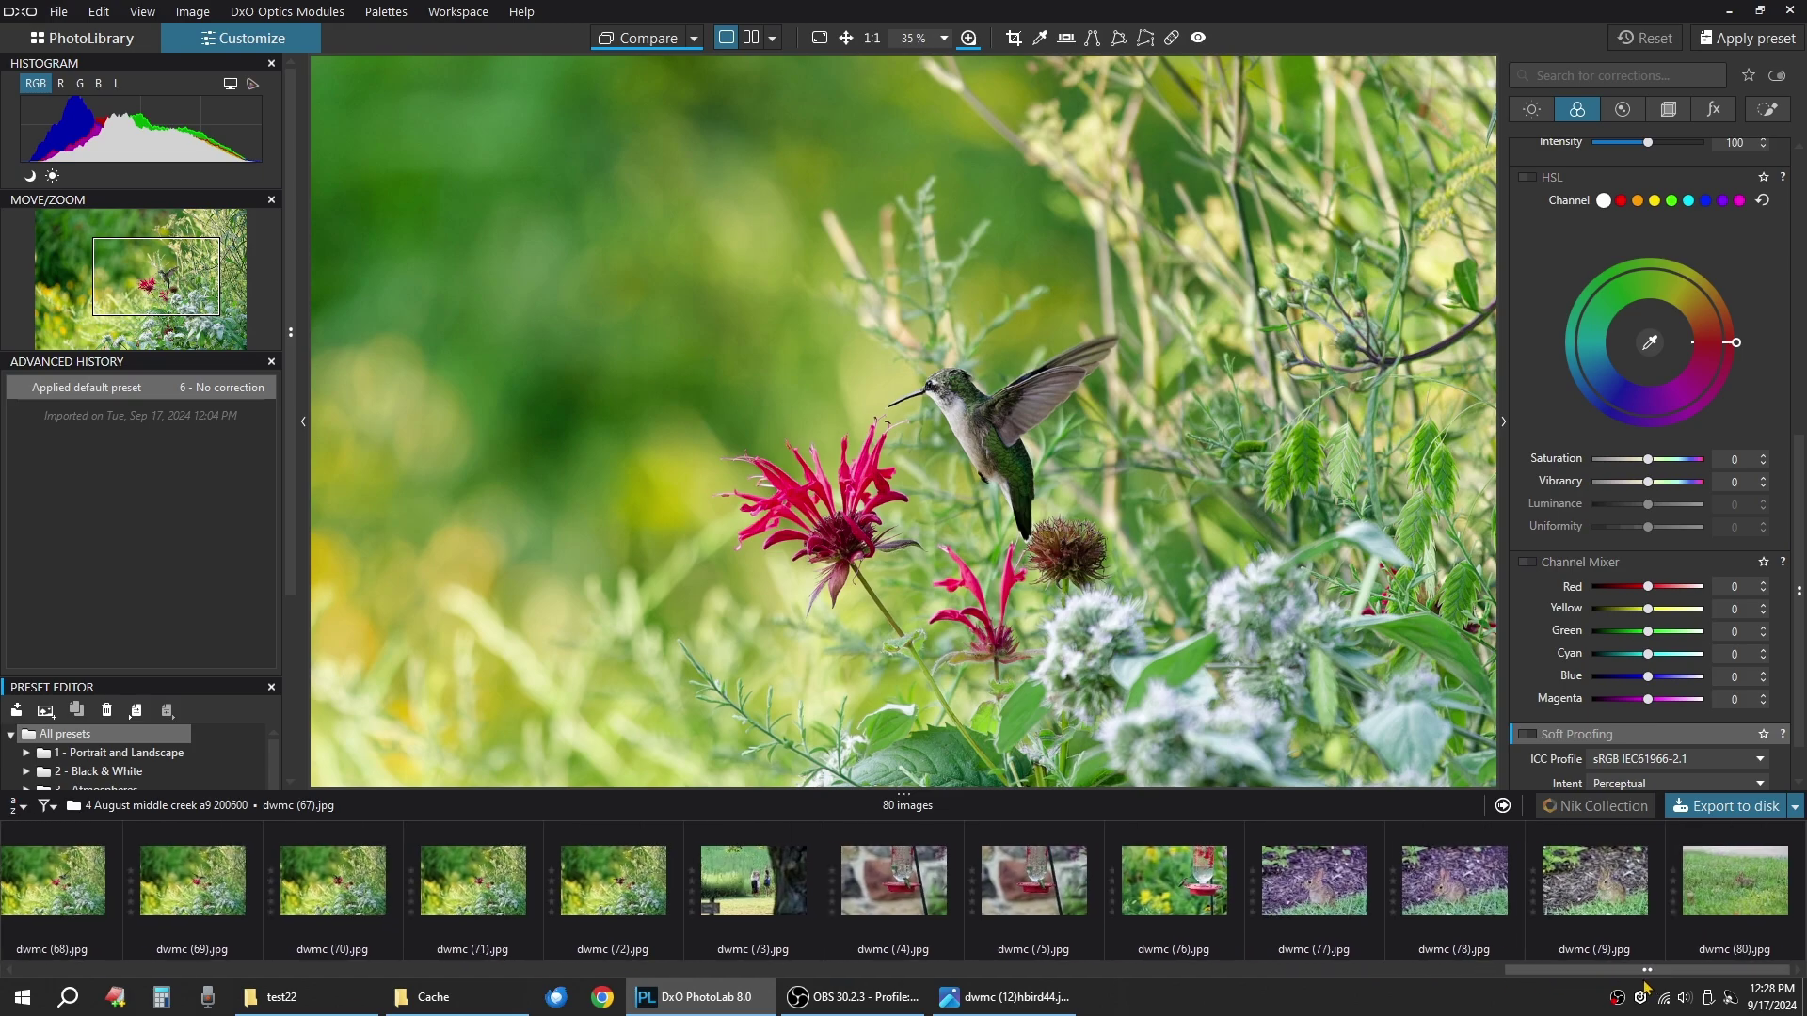
left_click(1318, 843)
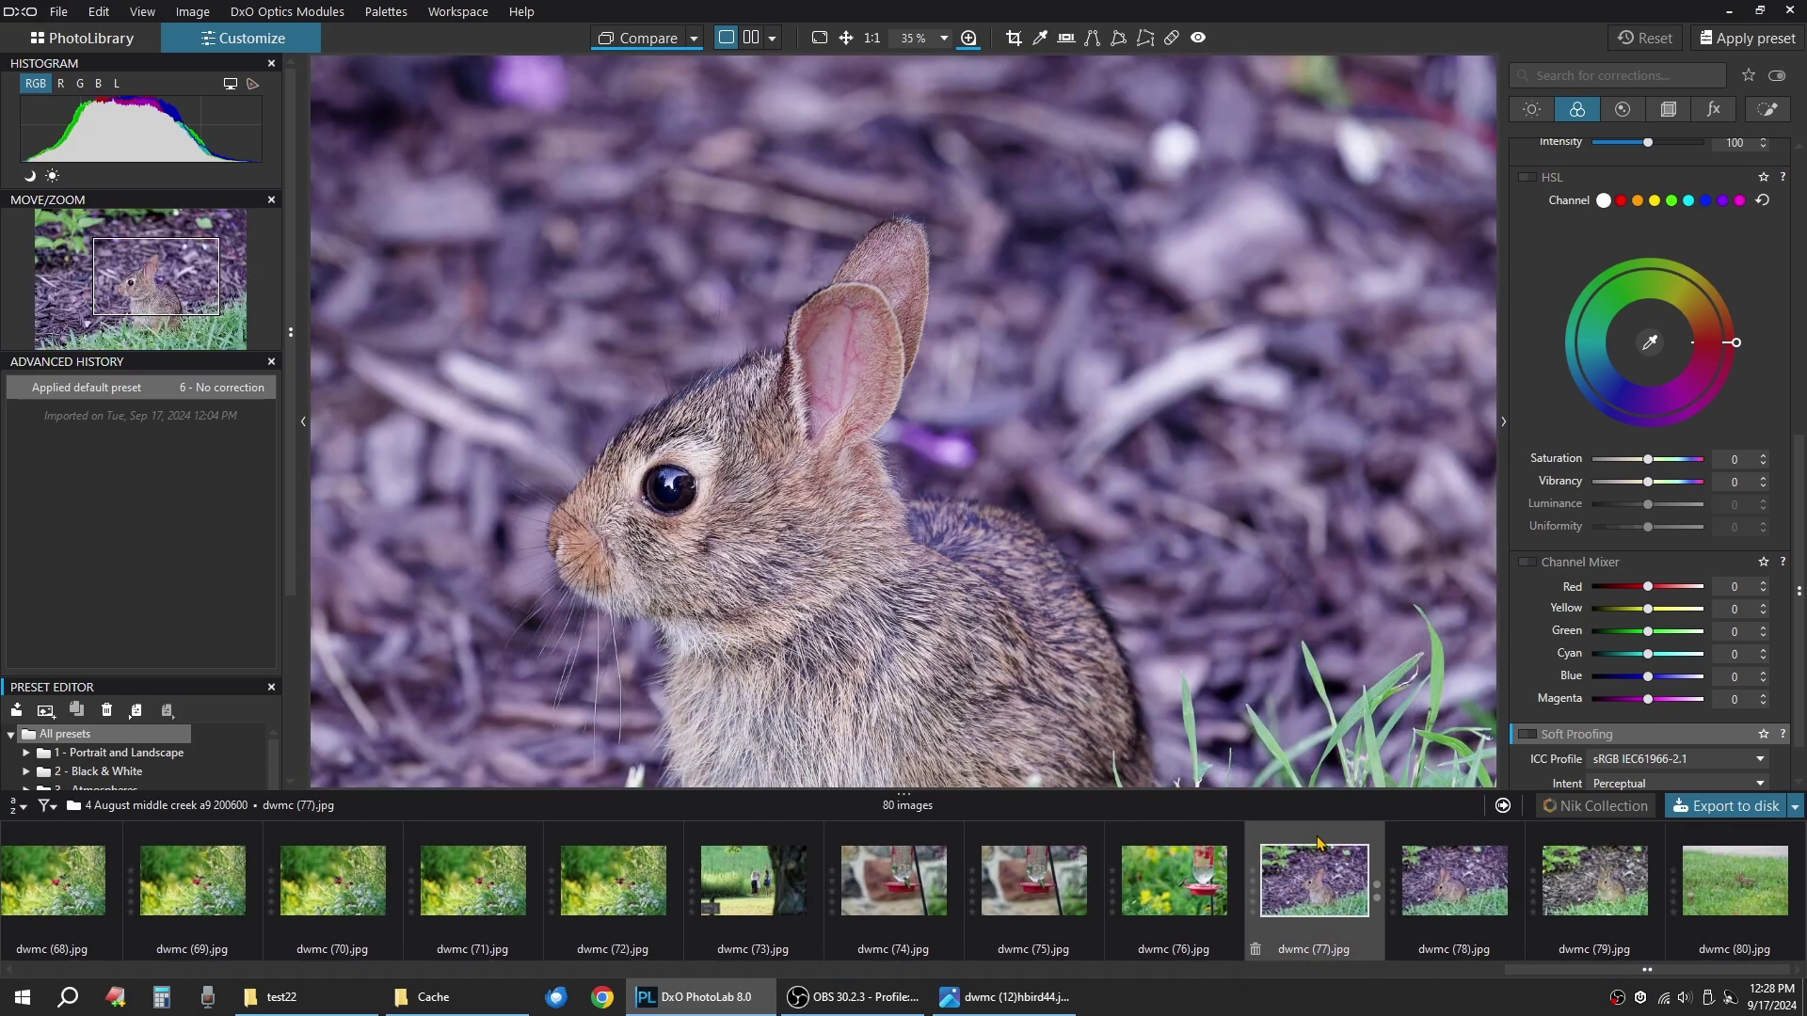
left_click(1427, 841)
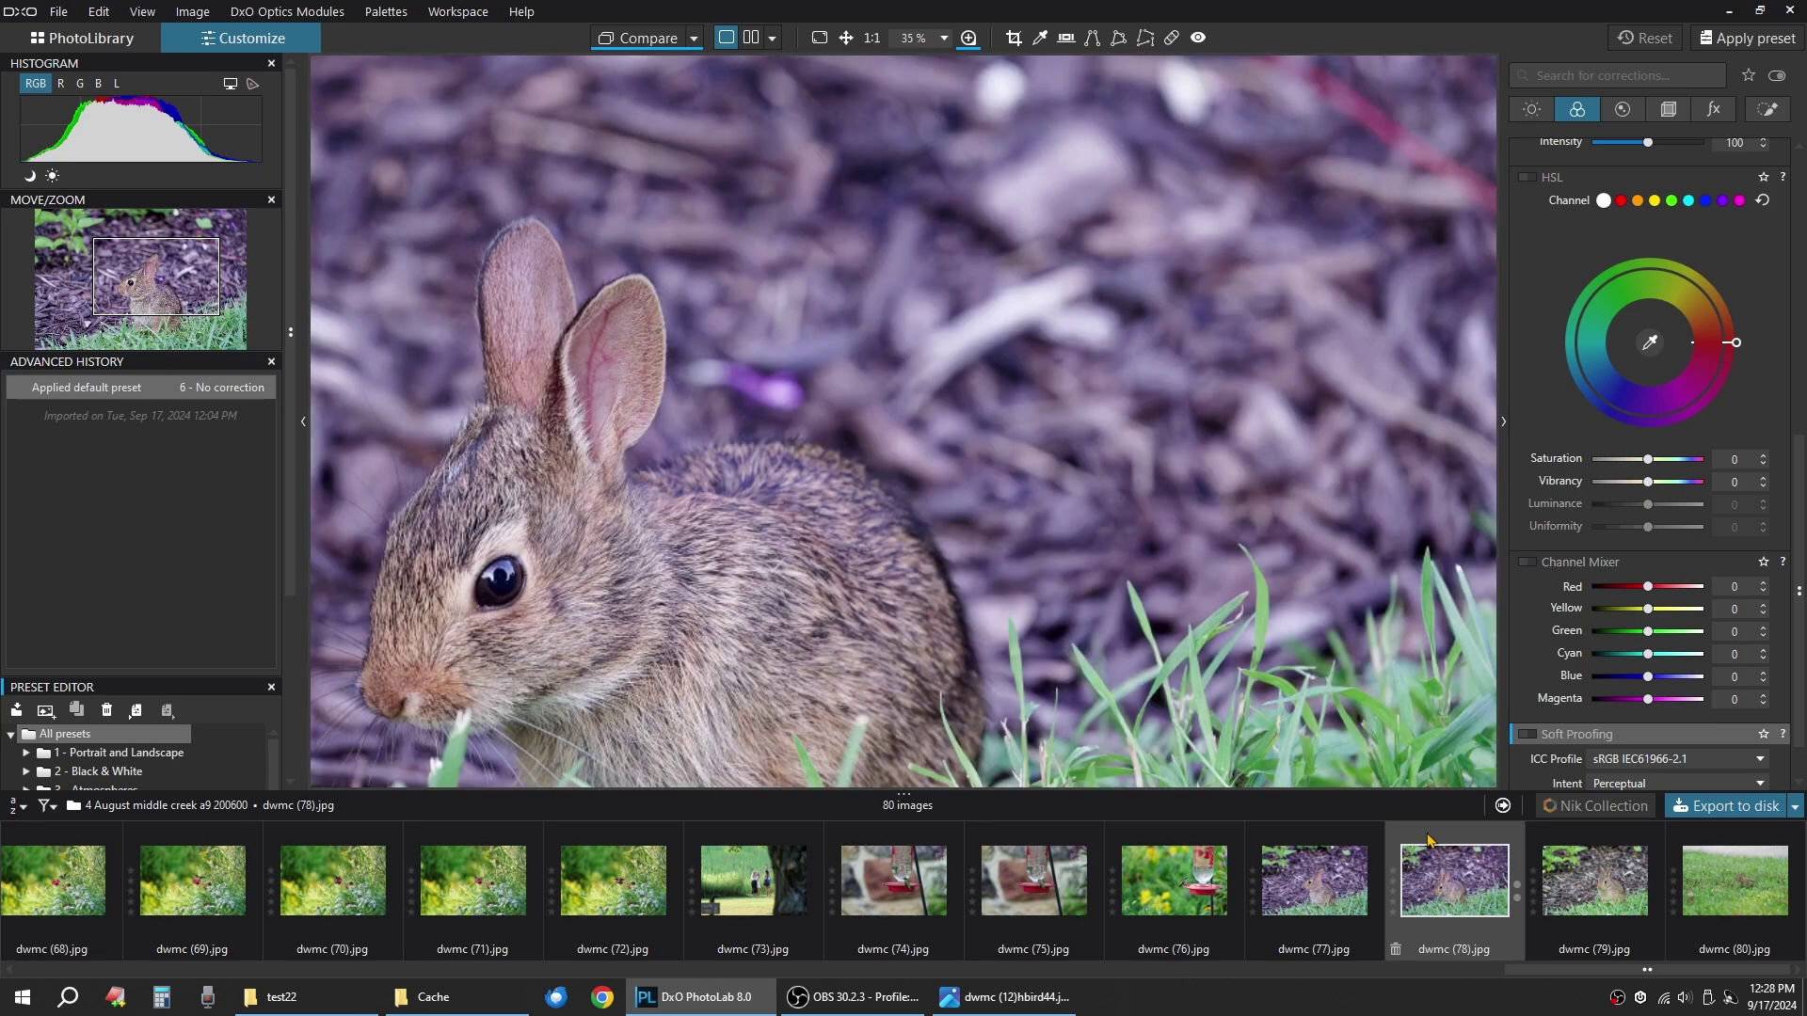
scroll(1061, 532, "down", 2)
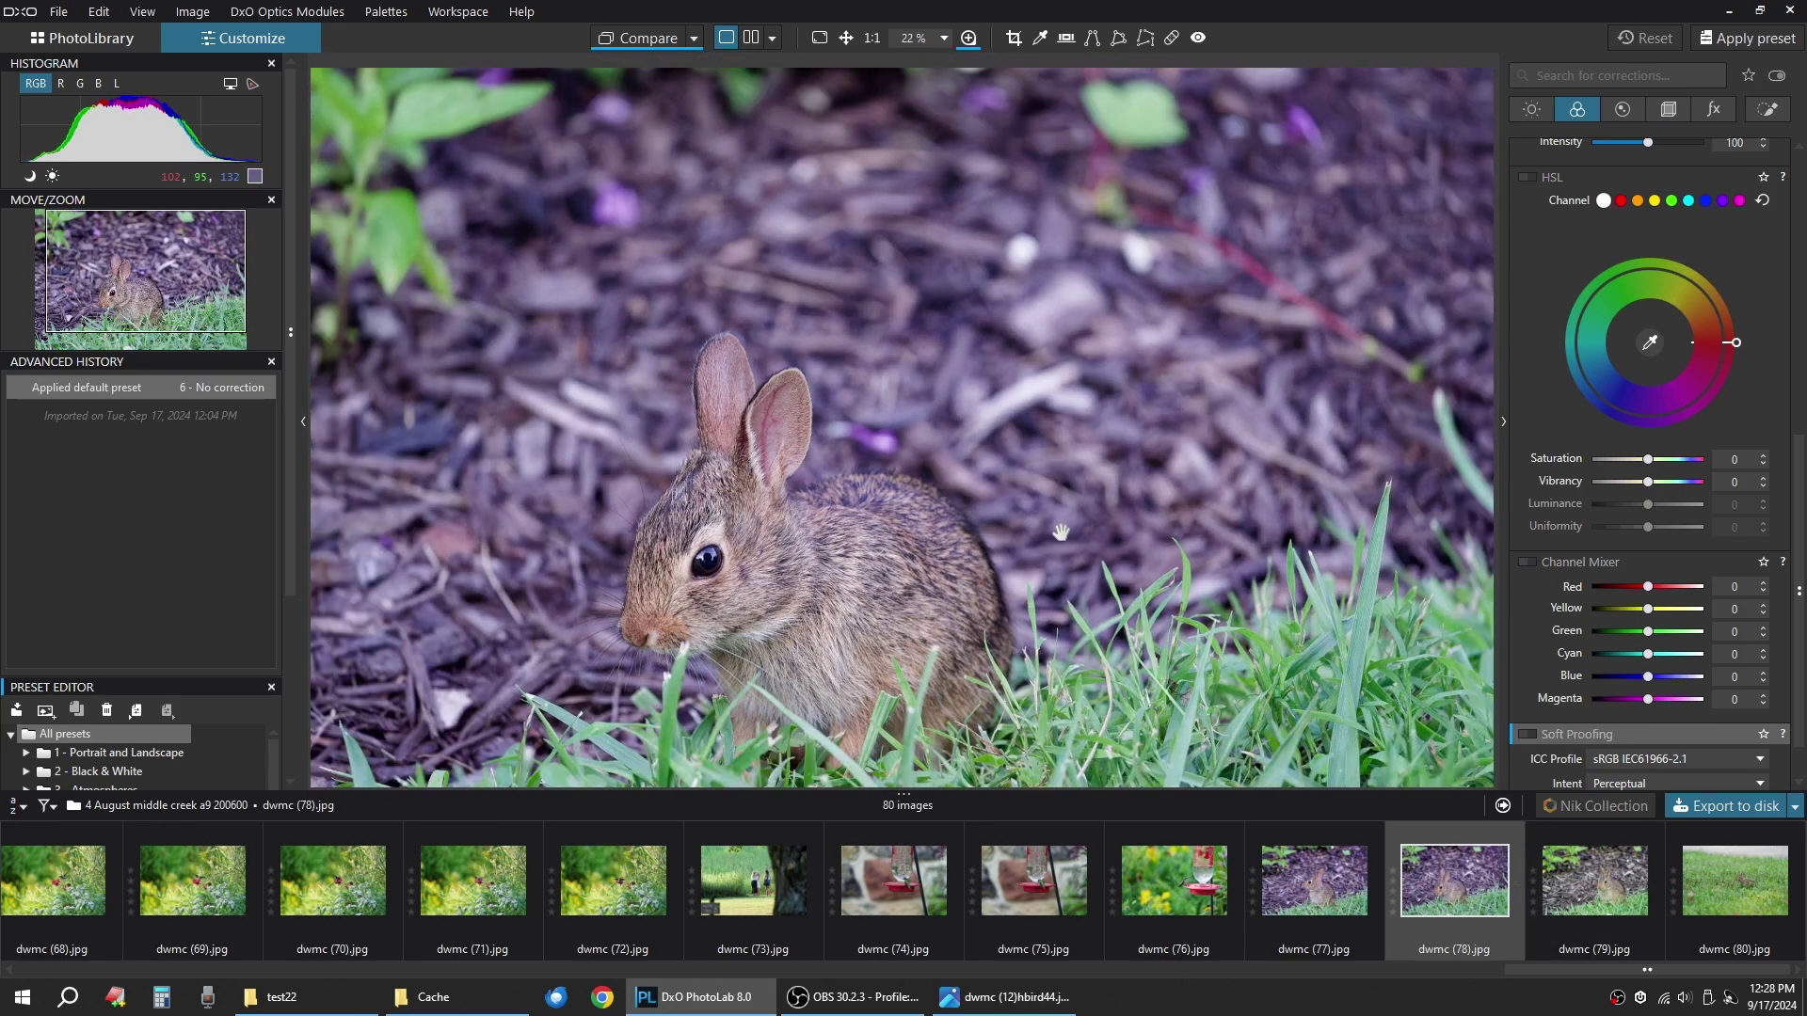
scroll(1061, 533, "down", 1)
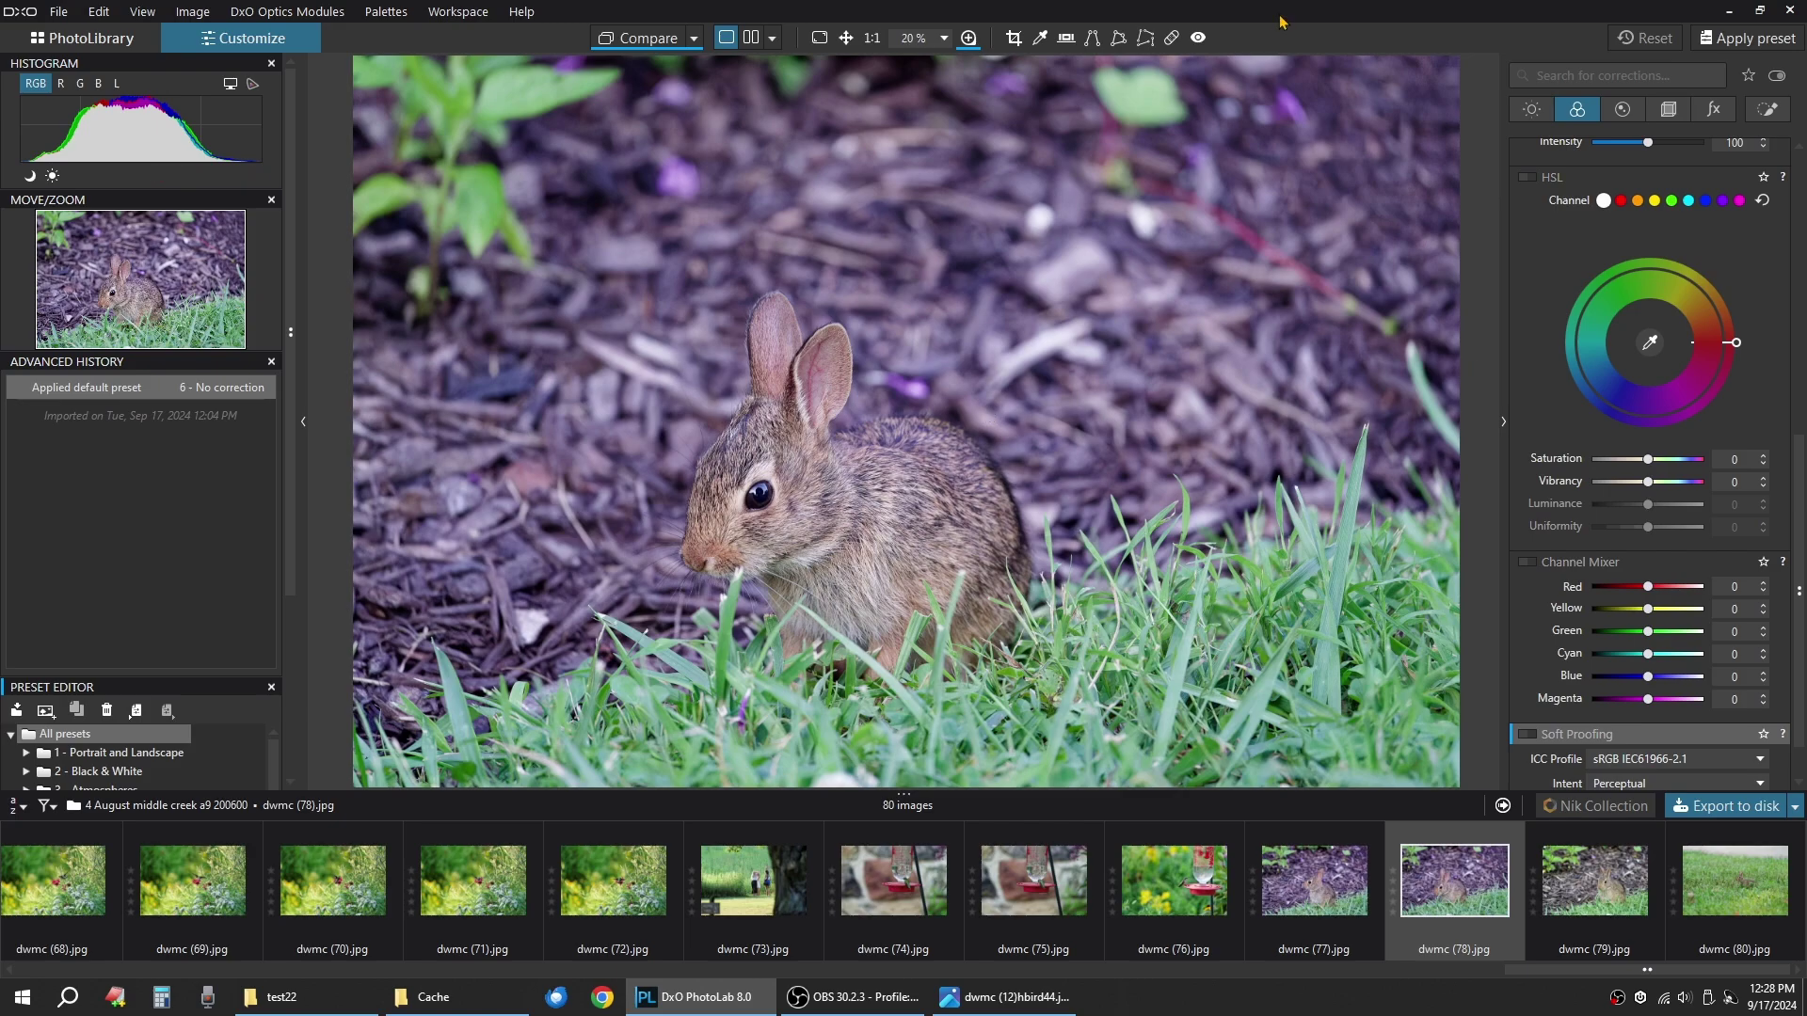
key("ctrl+1")
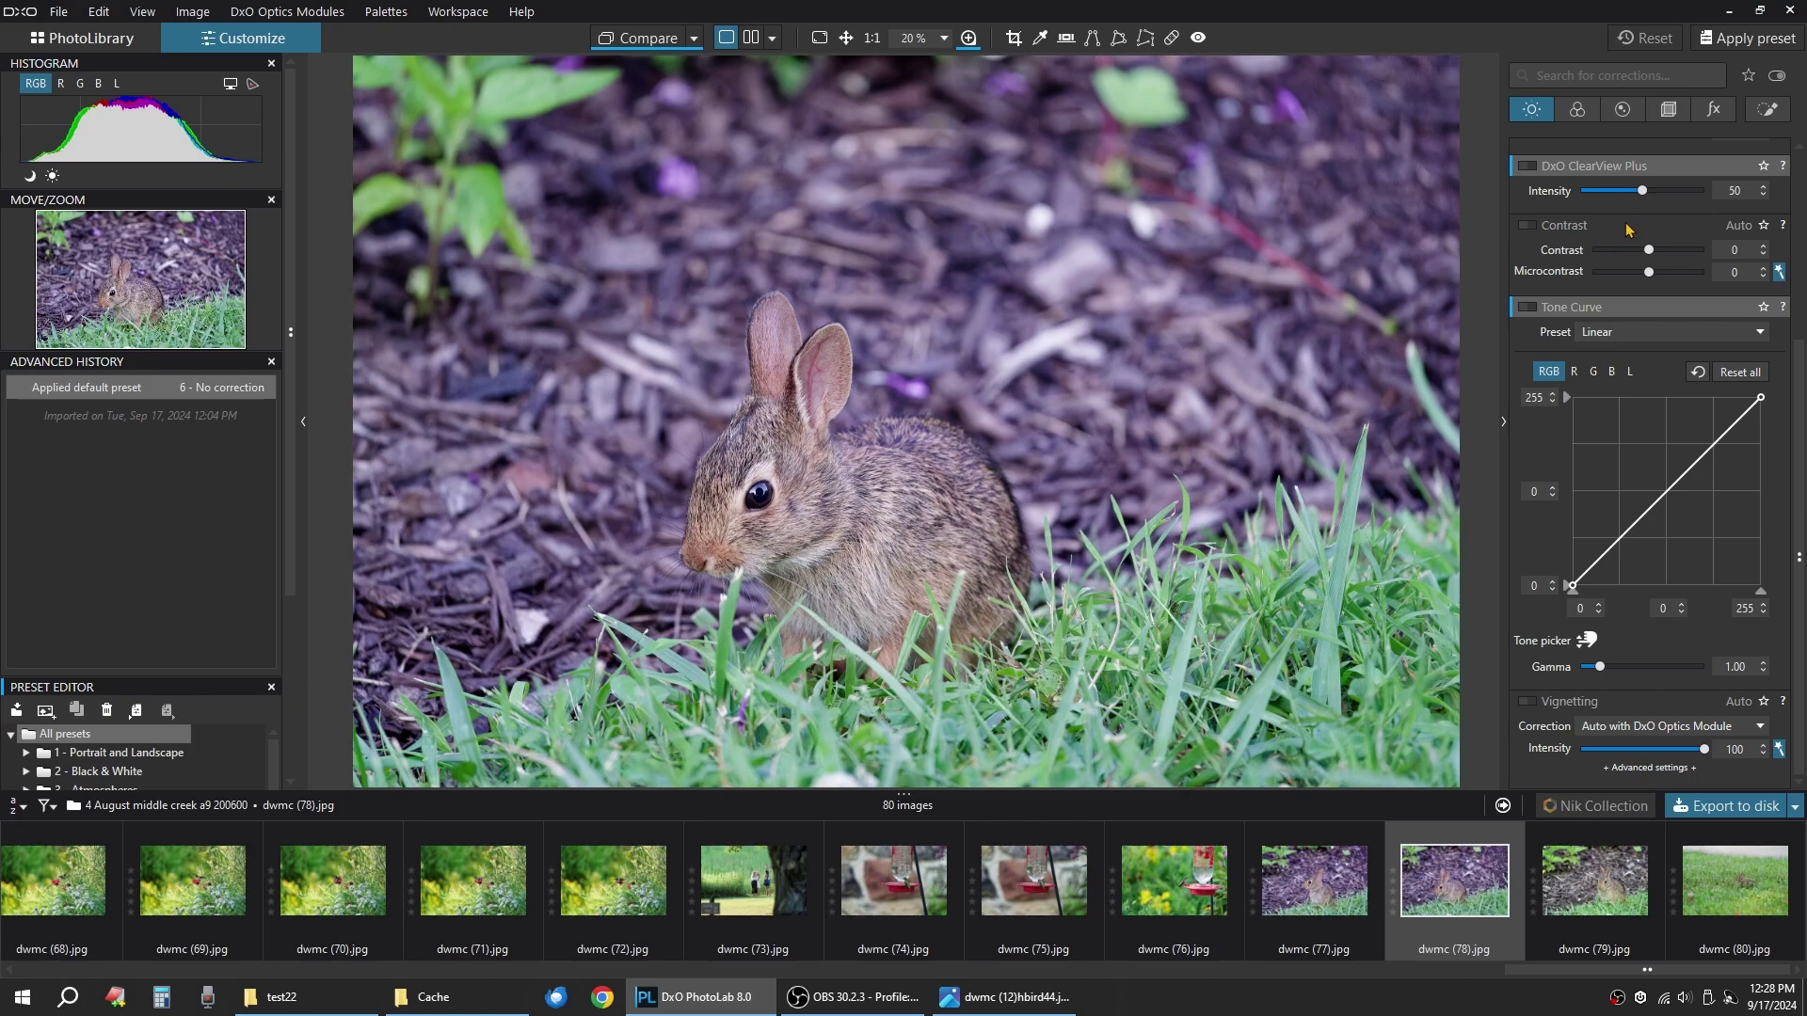
Enable DxO Smart Lighting on the rabbit photo in Medium mode.
scroll(1546, 274, "up", 3)
scroll(1547, 274, "up", 1)
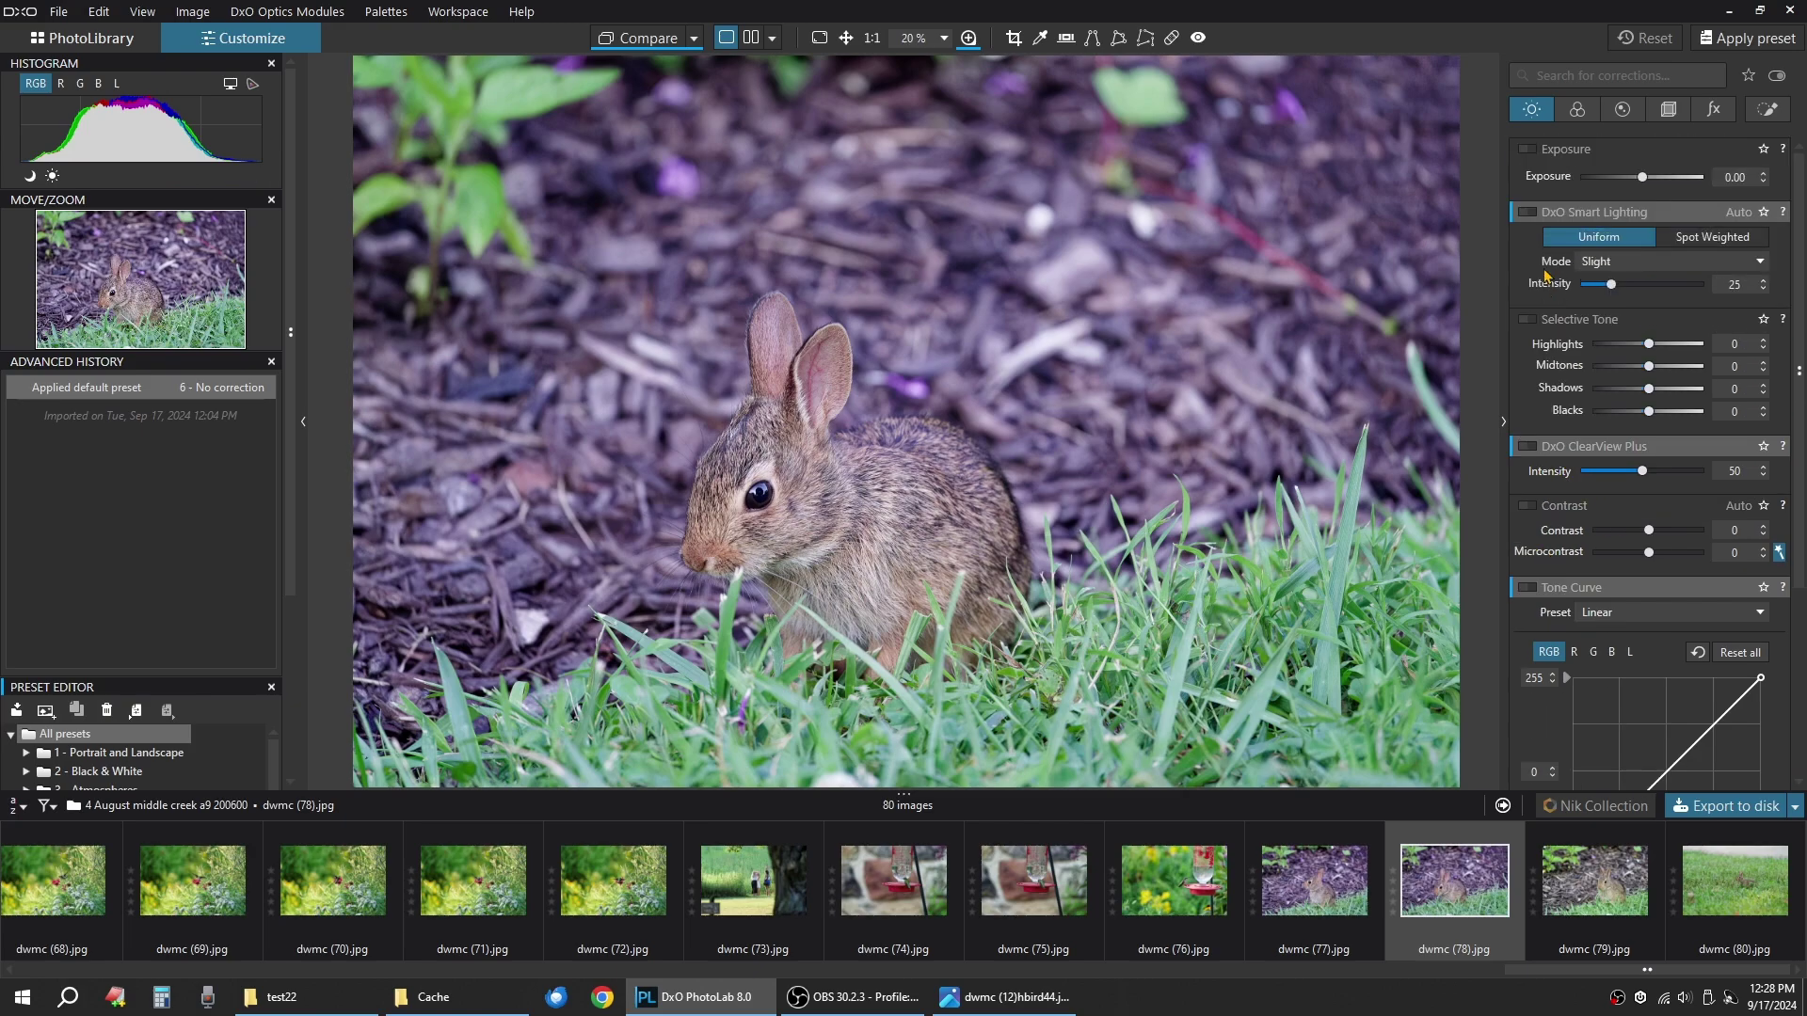
left_click(1531, 218)
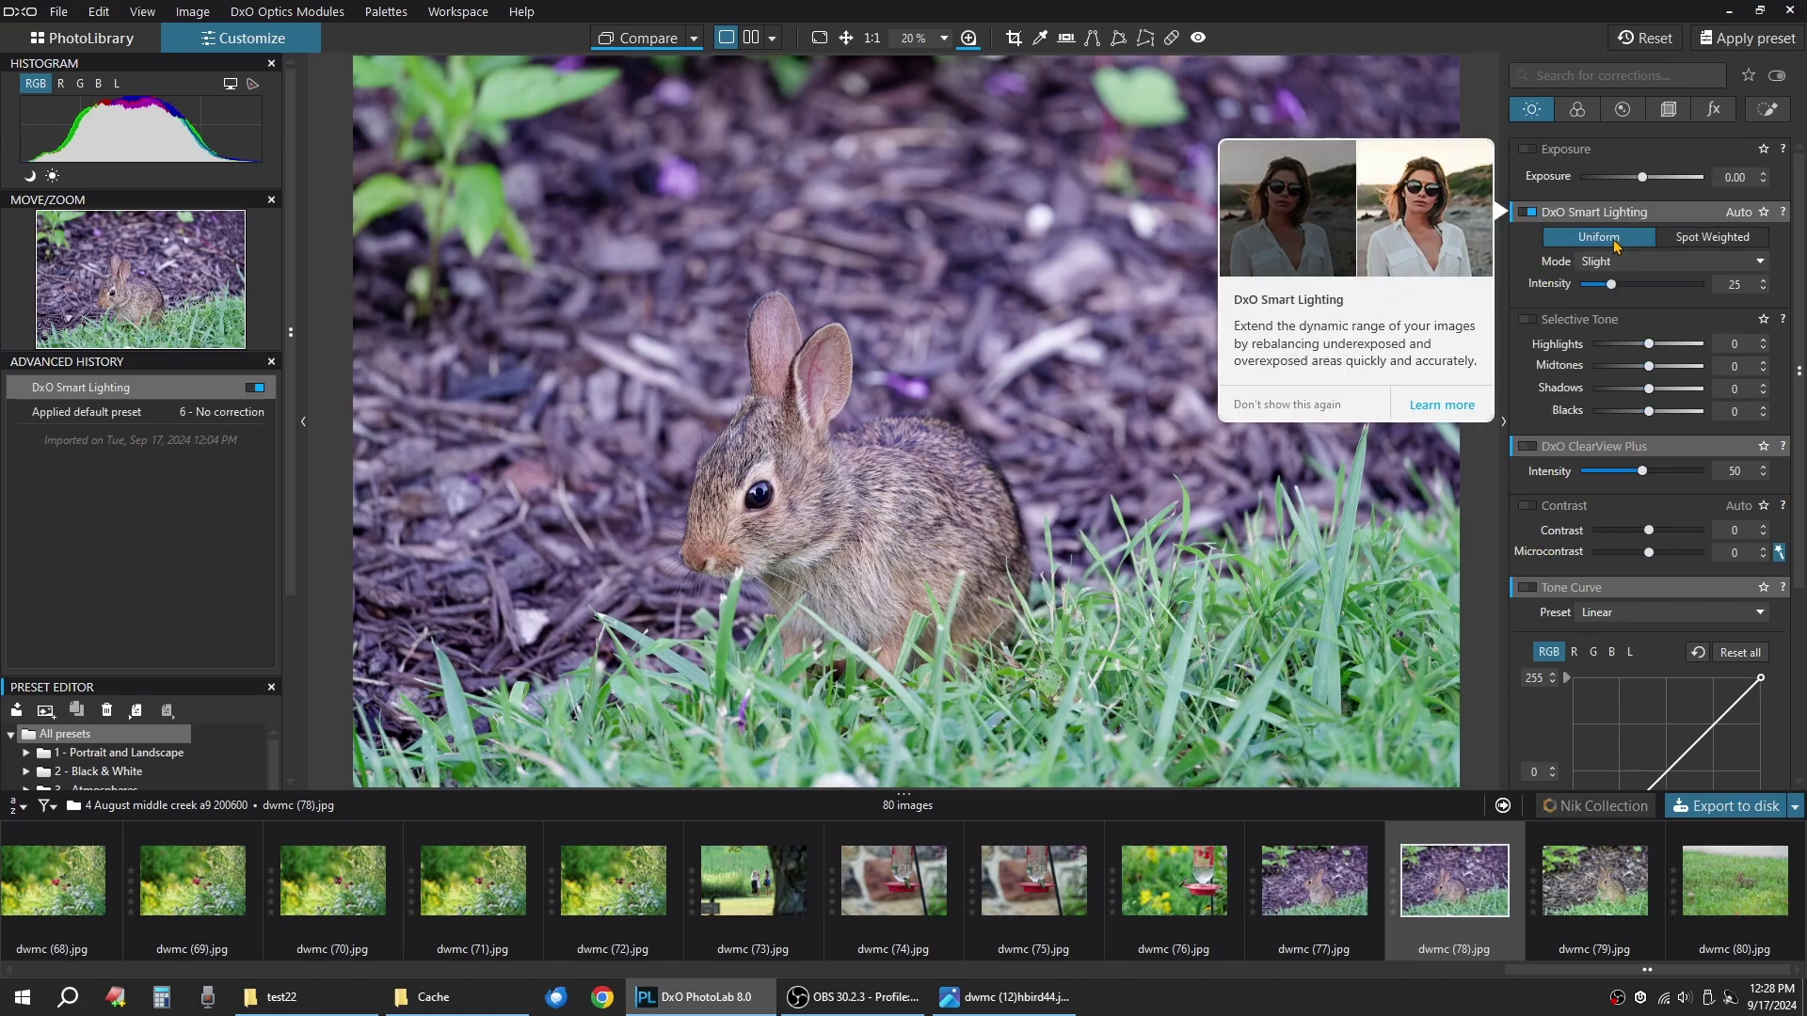
left_click(1625, 264)
left_click(1631, 303)
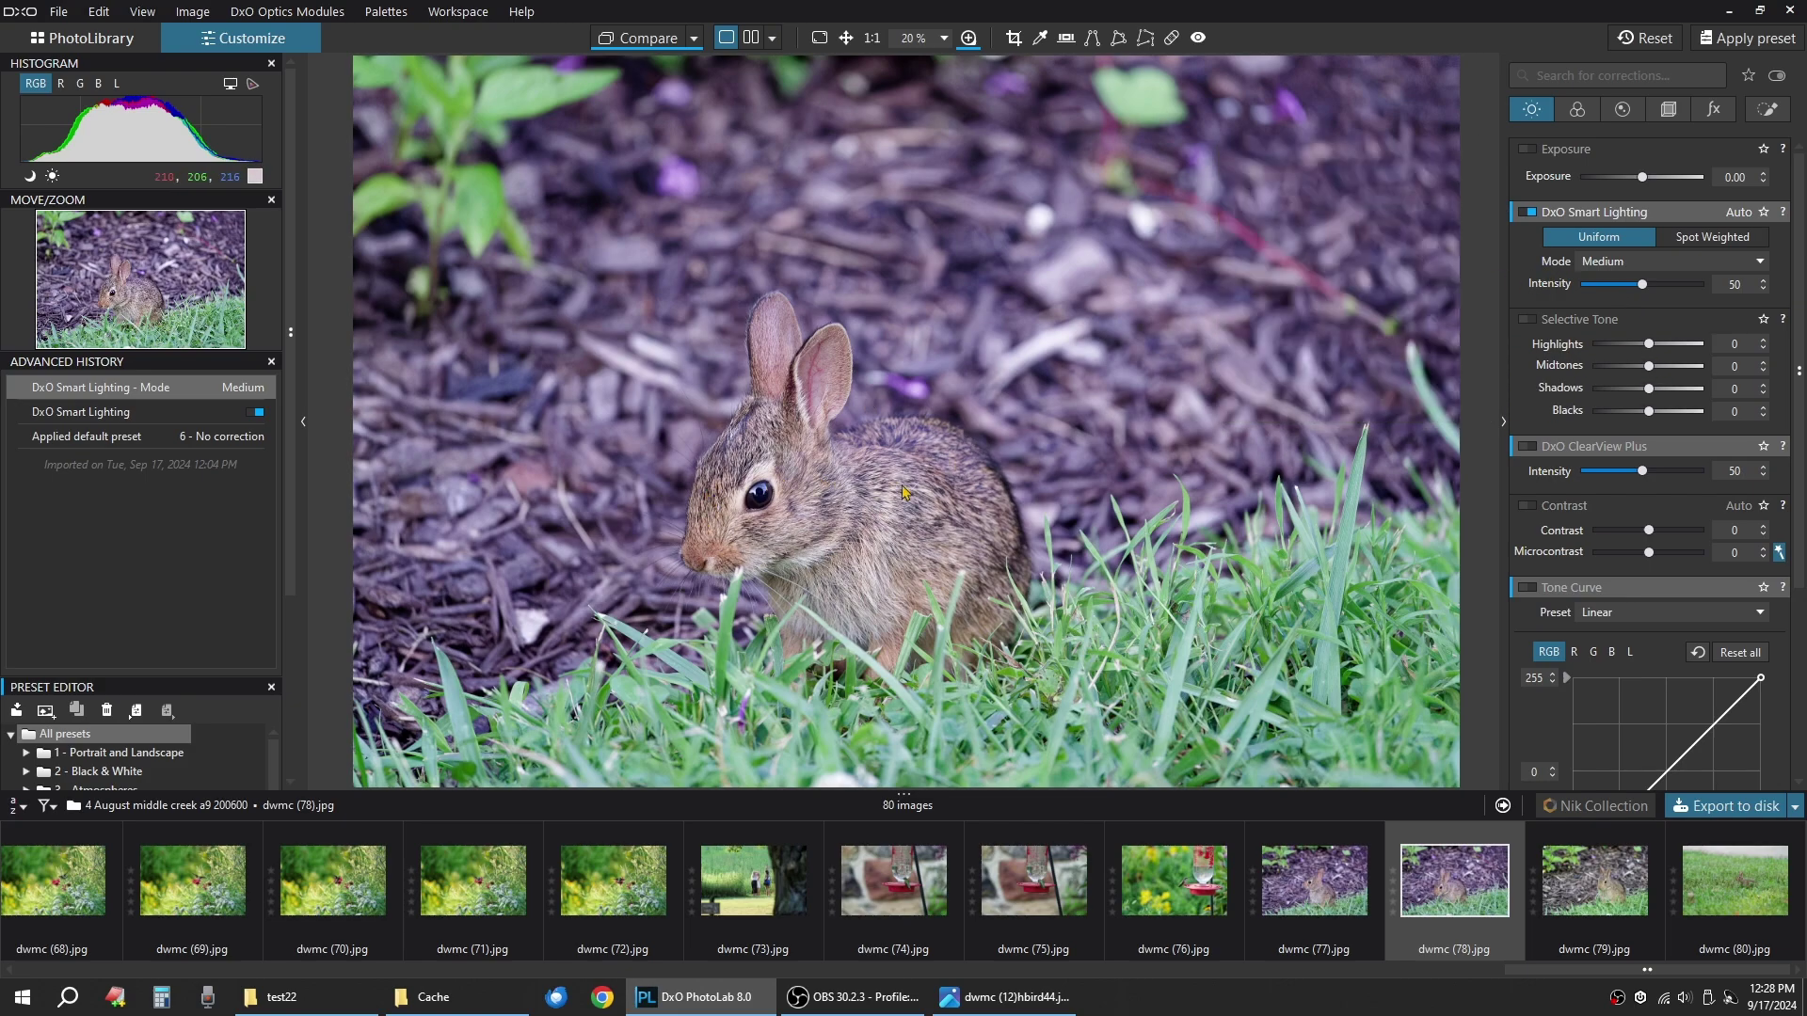
Enable ClearView Plus at intensity 13 and check the result with the loupe.
left_click(1528, 447)
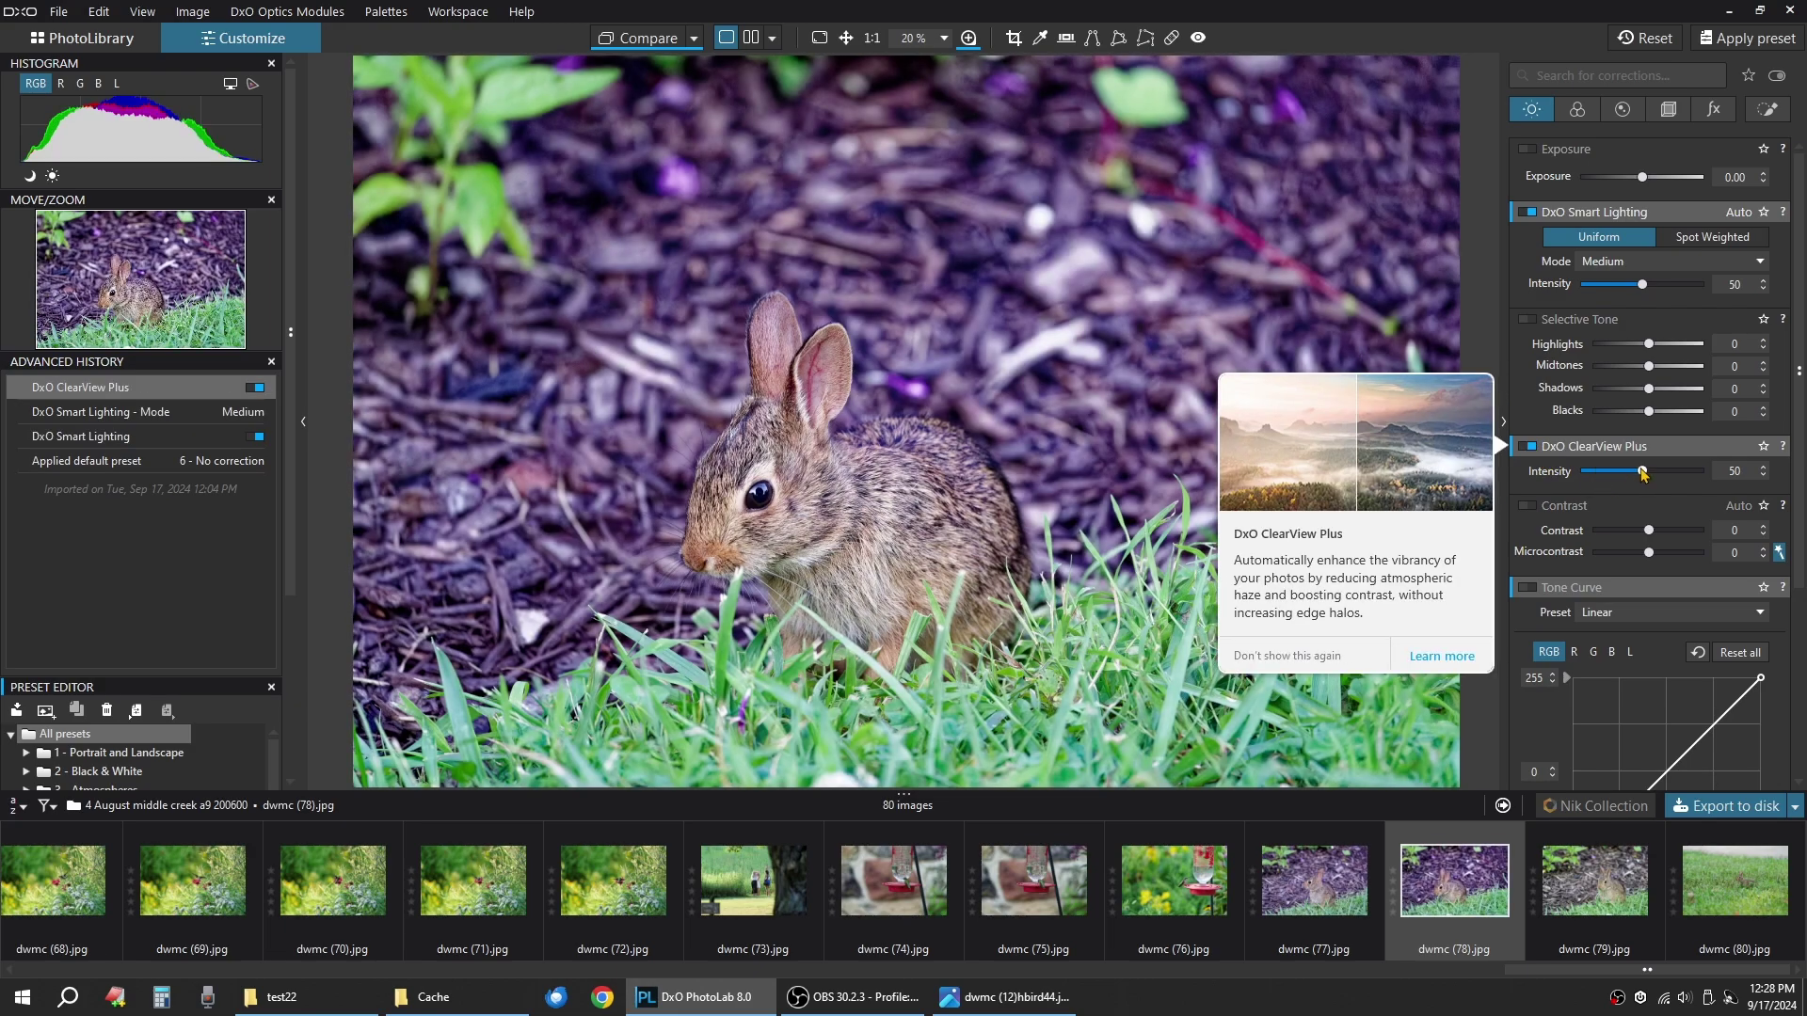
left_click_drag(1643, 473, 1599, 475)
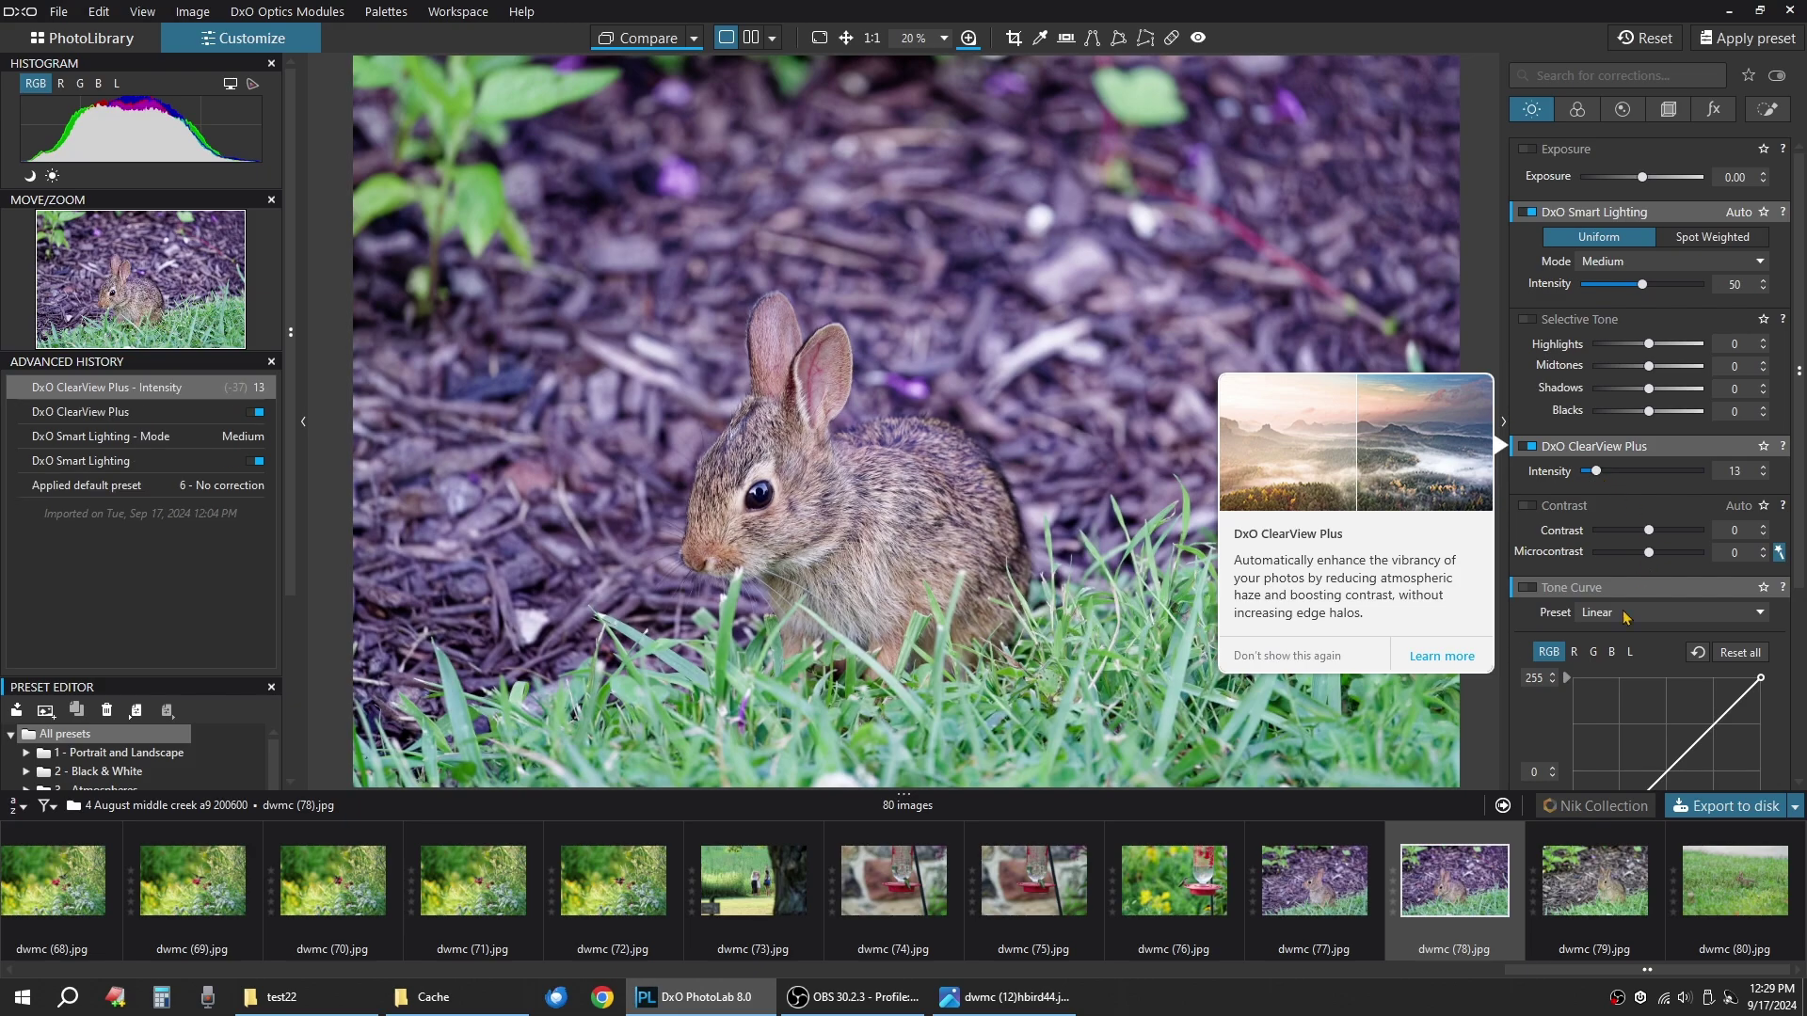
scroll(783, 504, "up", 2)
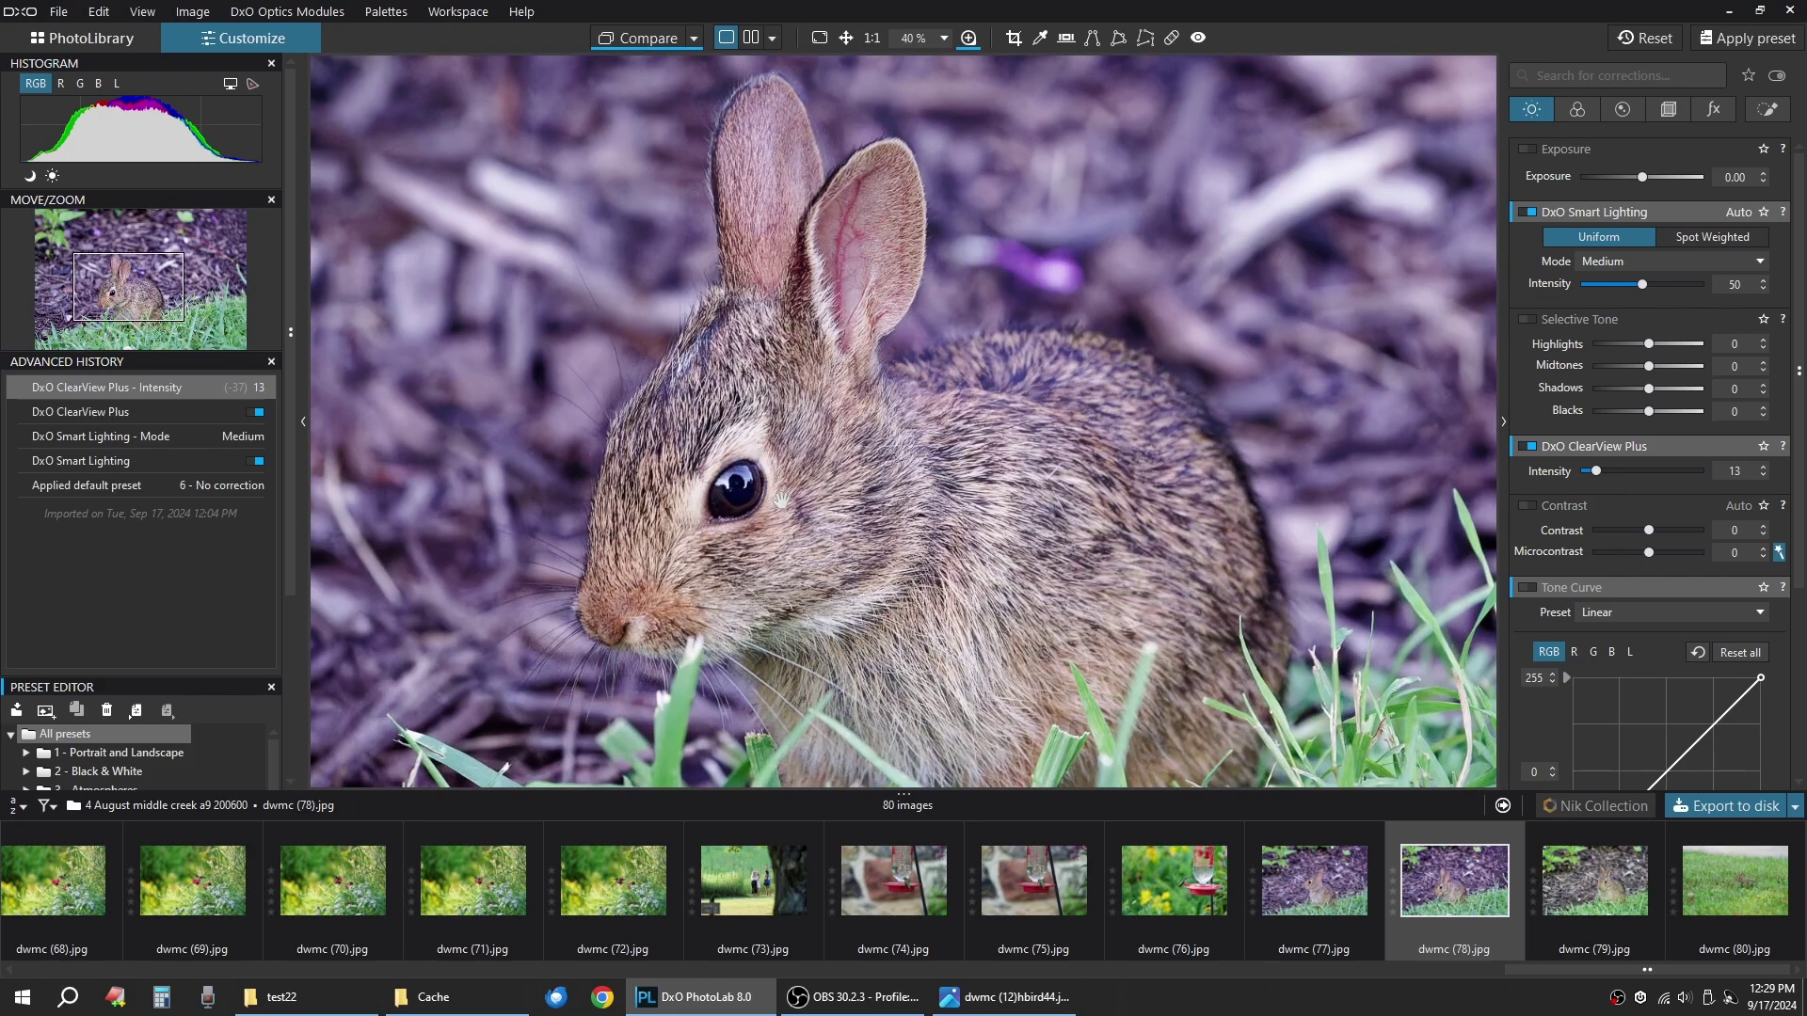
scroll(782, 501, "down", 2)
left_click(969, 38)
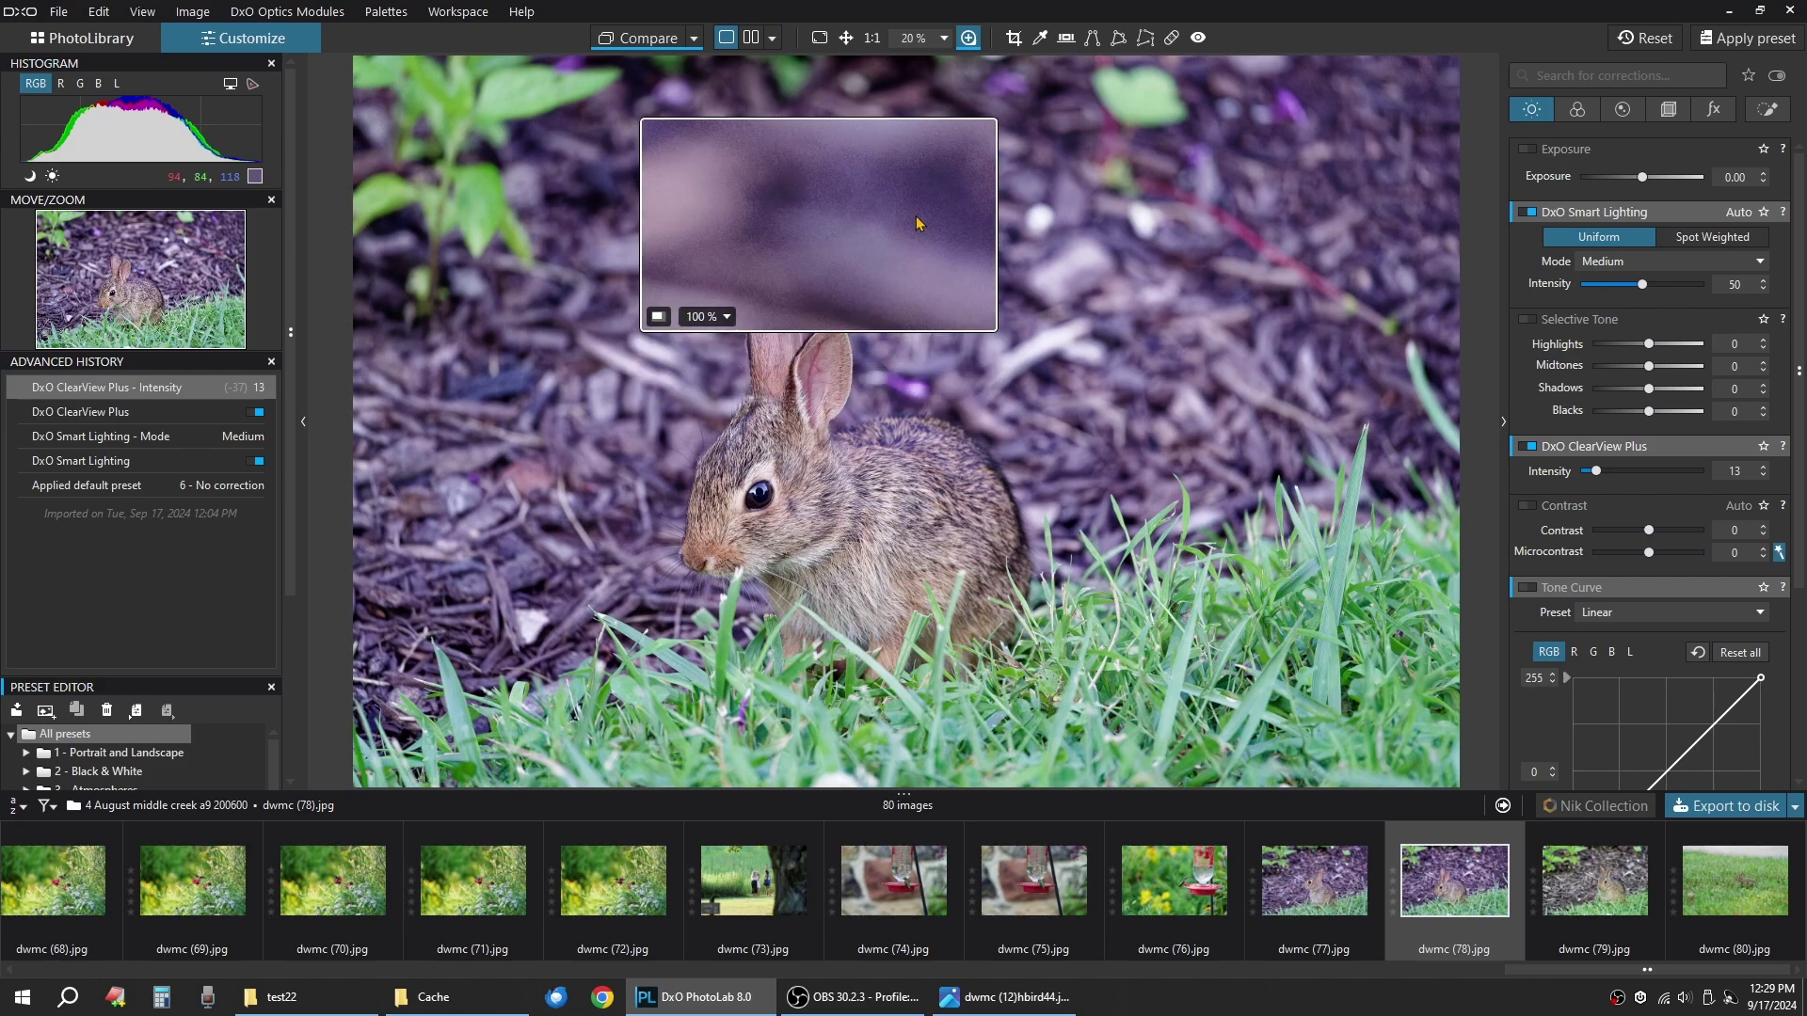
left_click(970, 39)
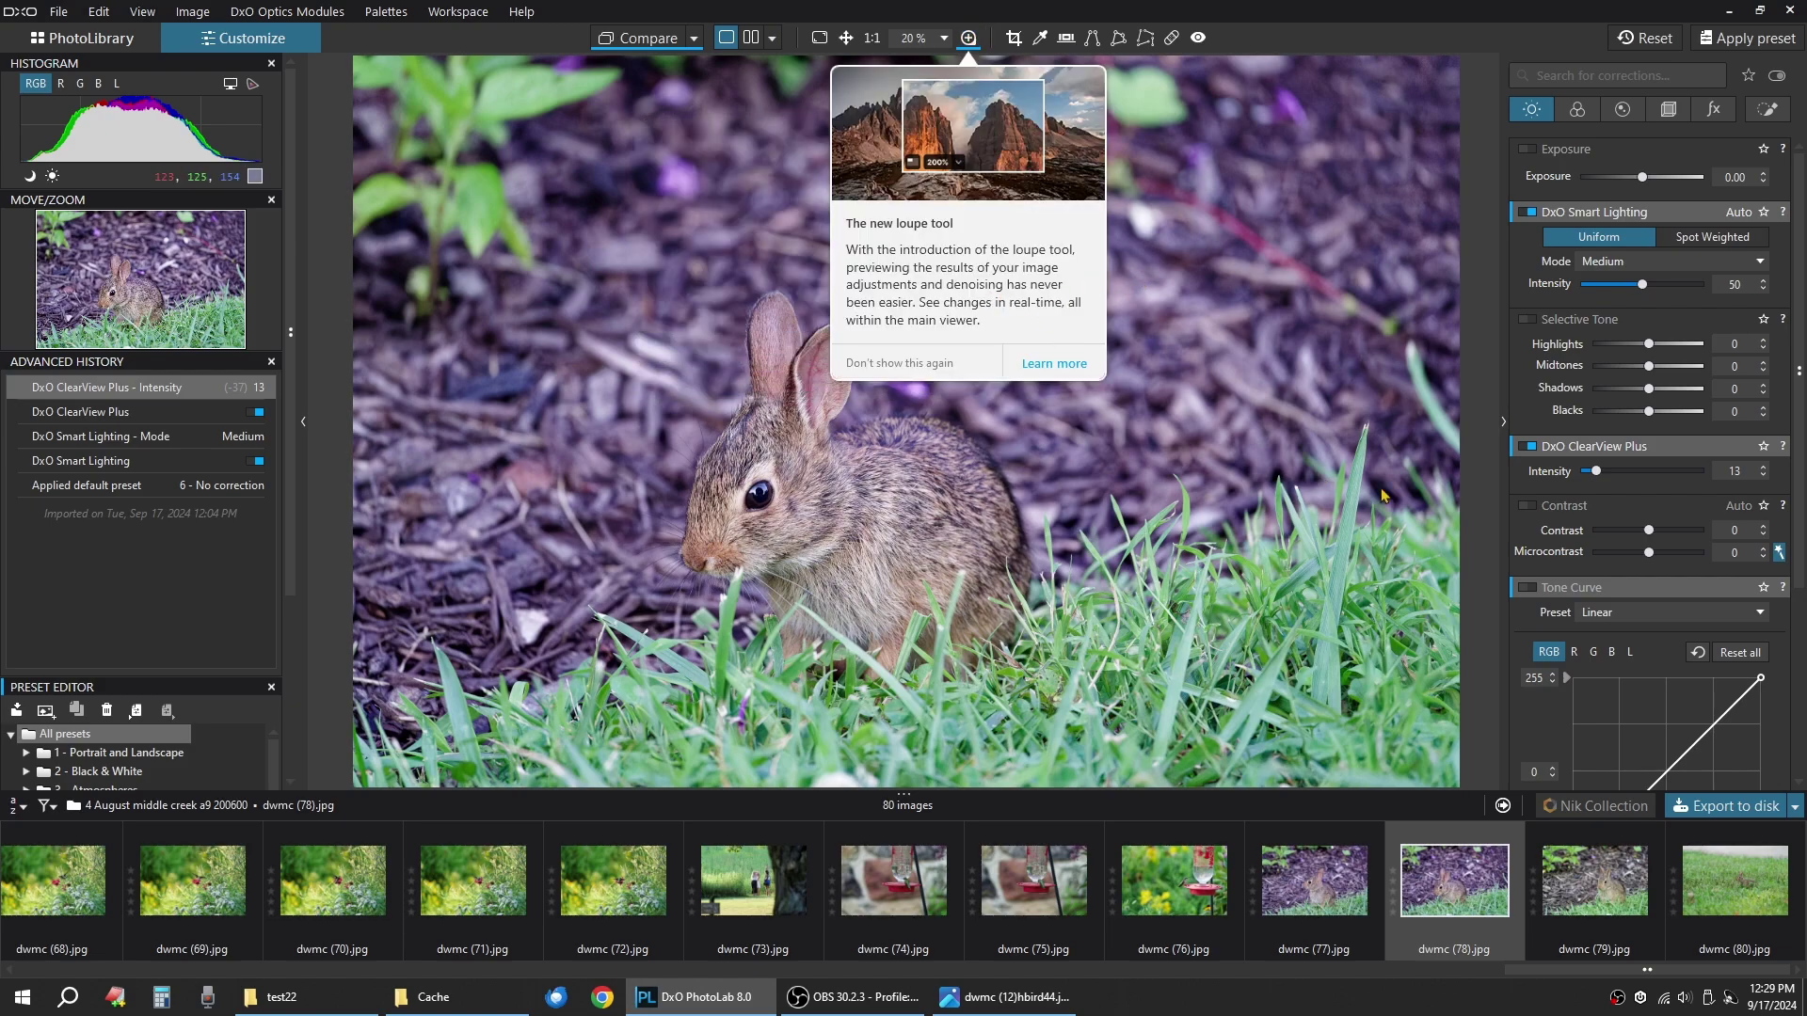
scroll(1527, 536, "down", 4)
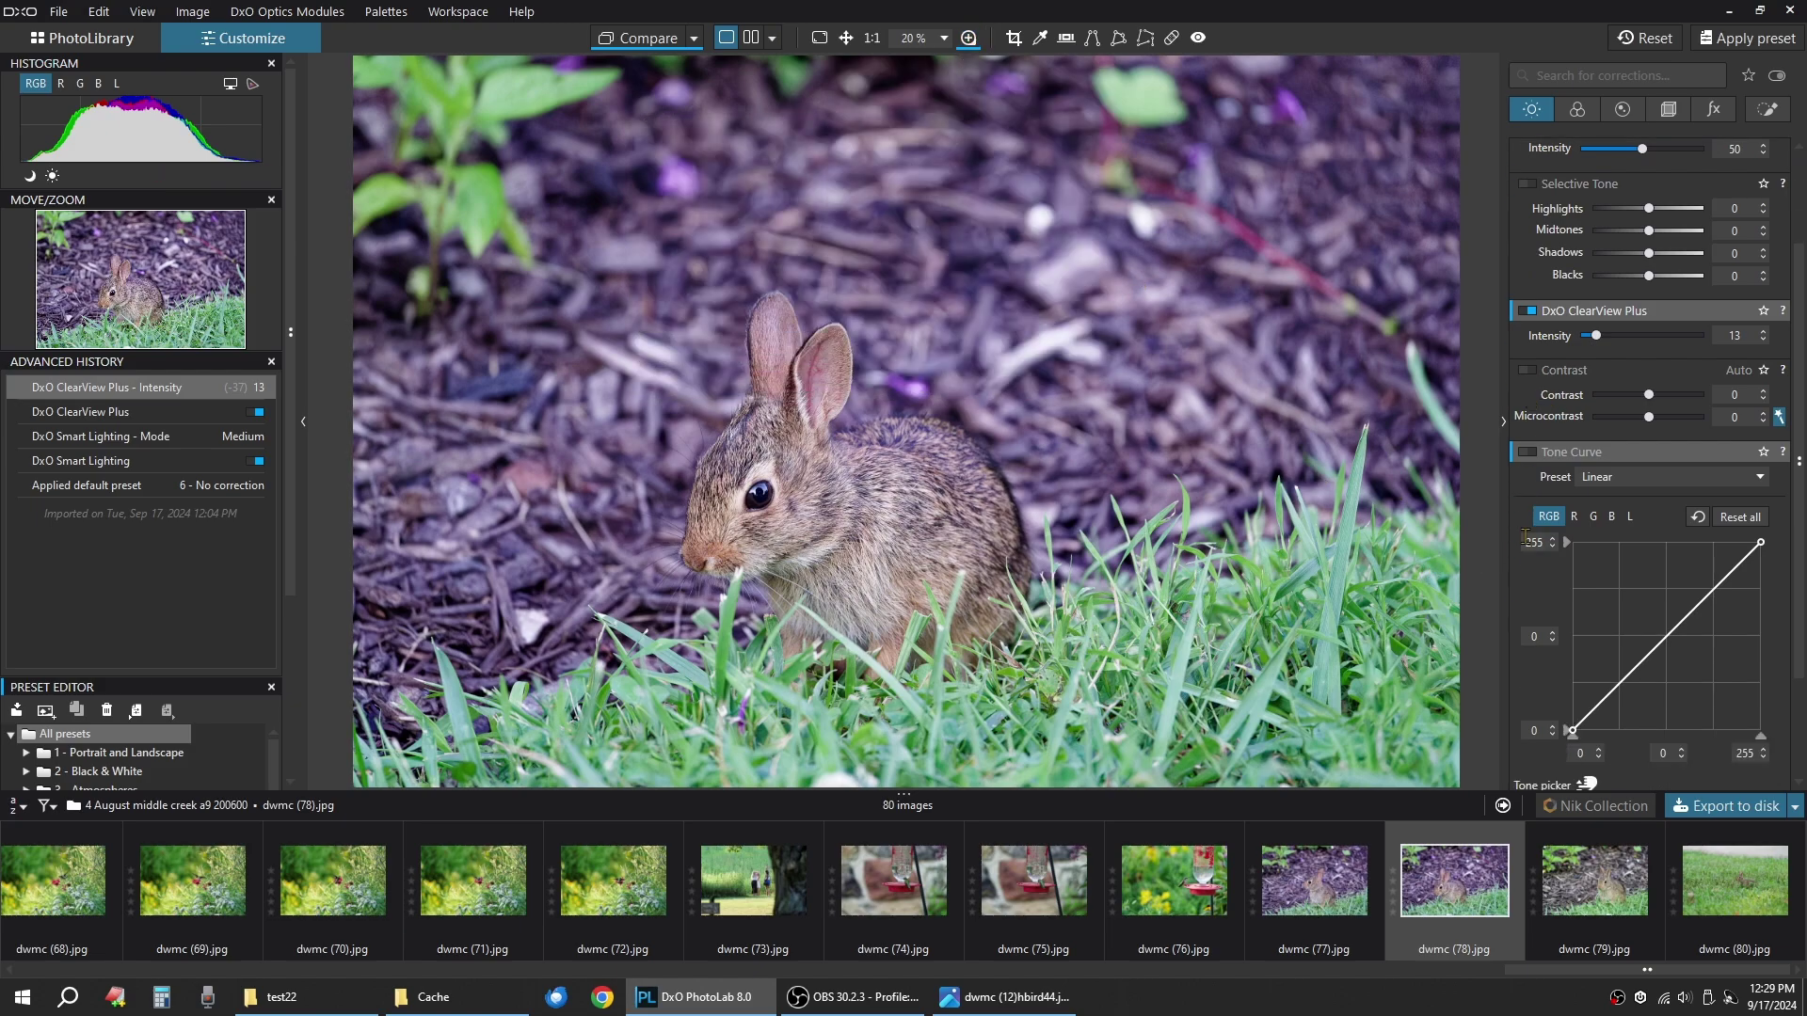
scroll(1518, 539, "up", 3)
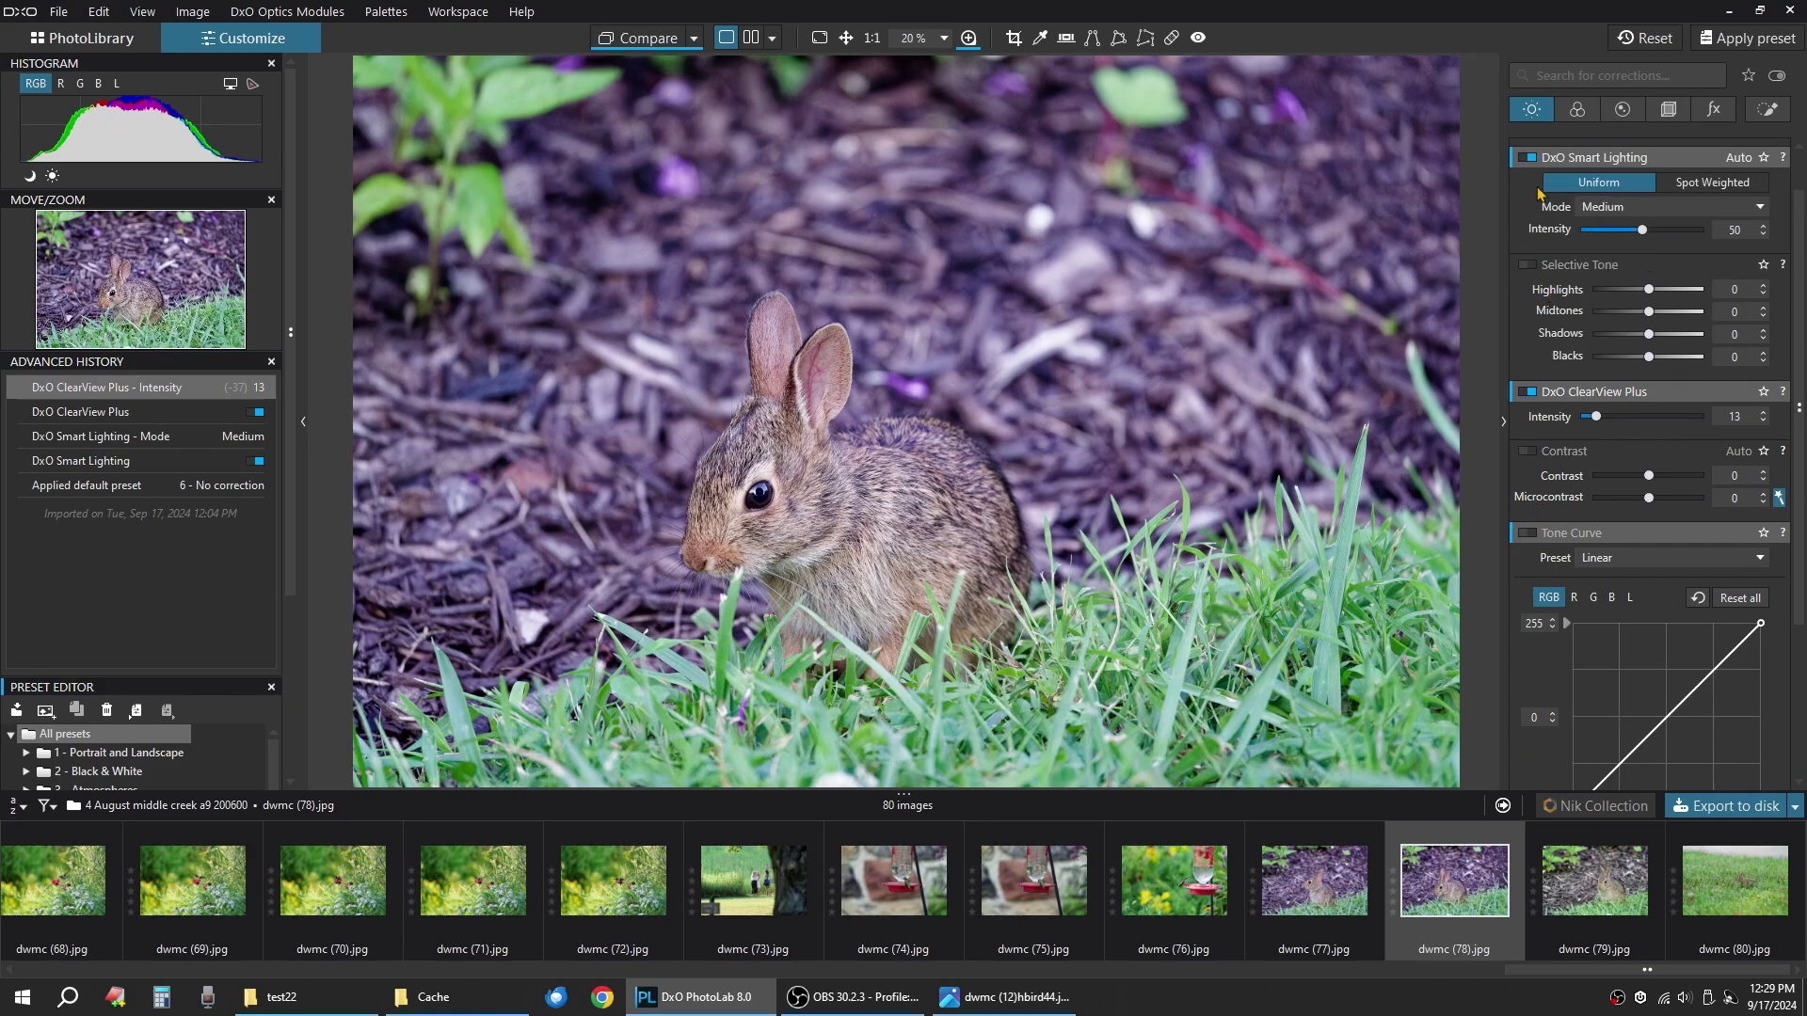
left_click(1581, 110)
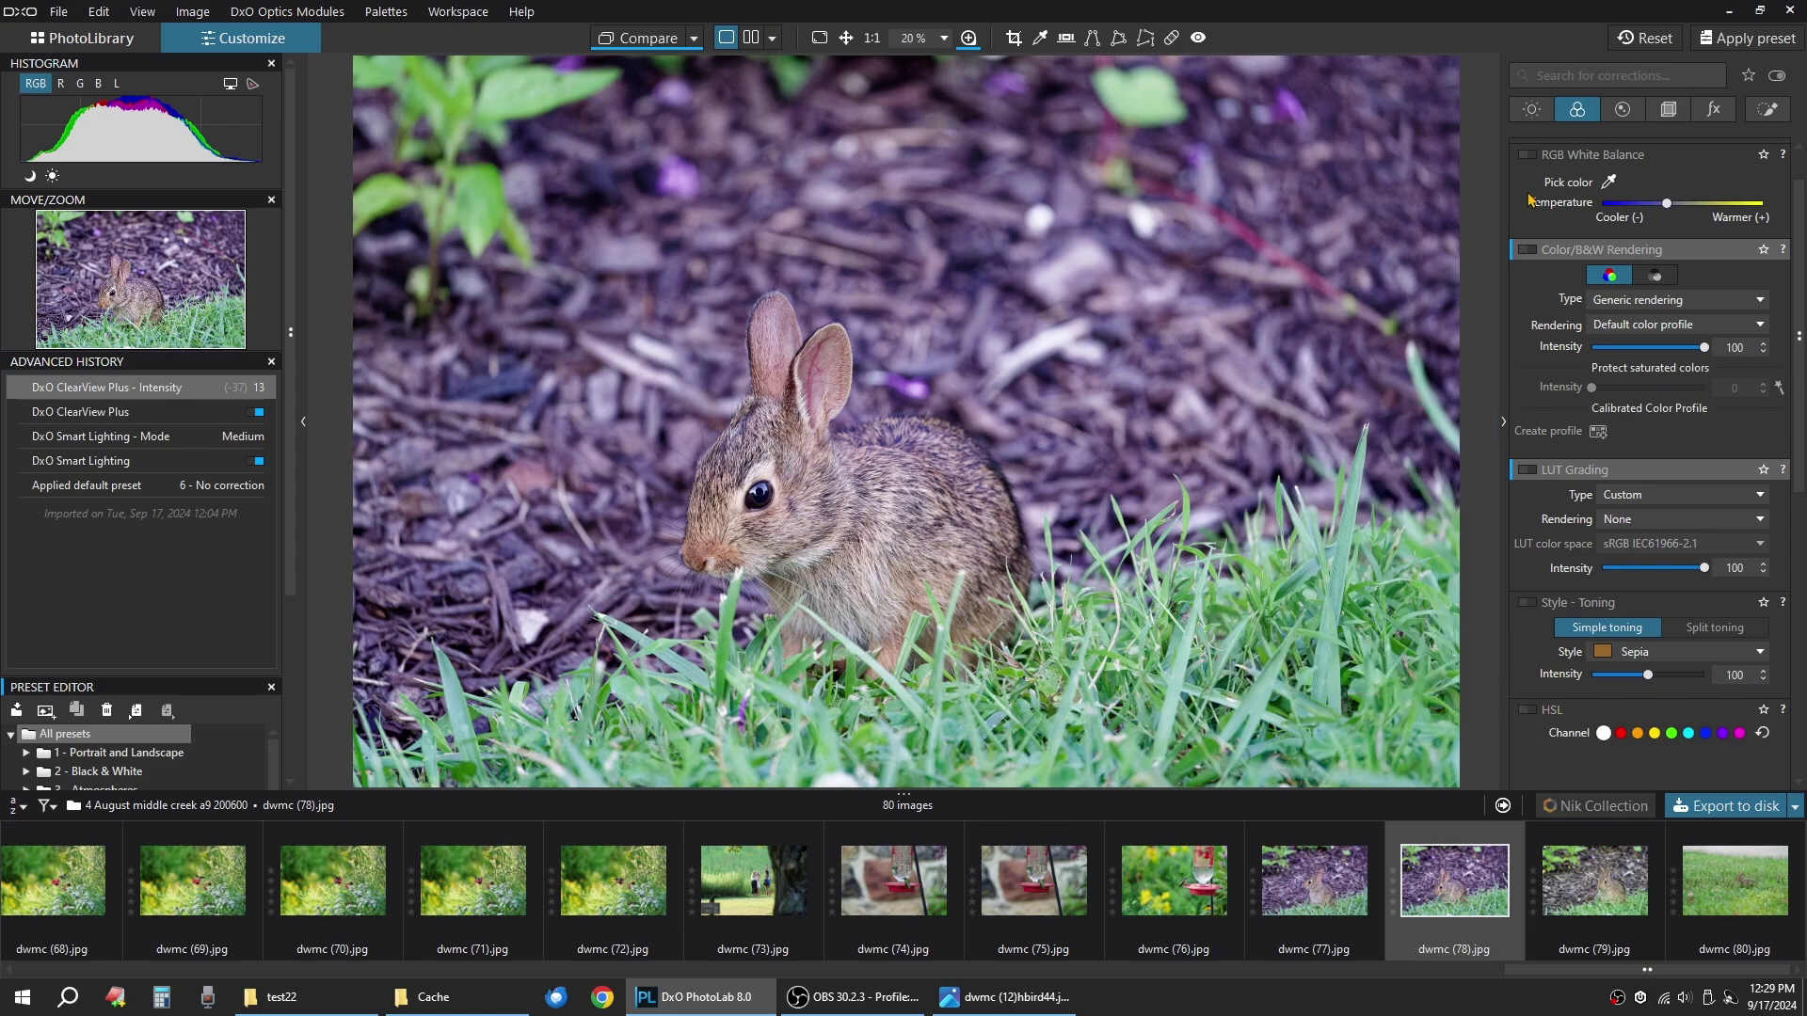
Turn on Color/B&W Rendering and preview the photo in Neutral Black and White.
left_click(1528, 251)
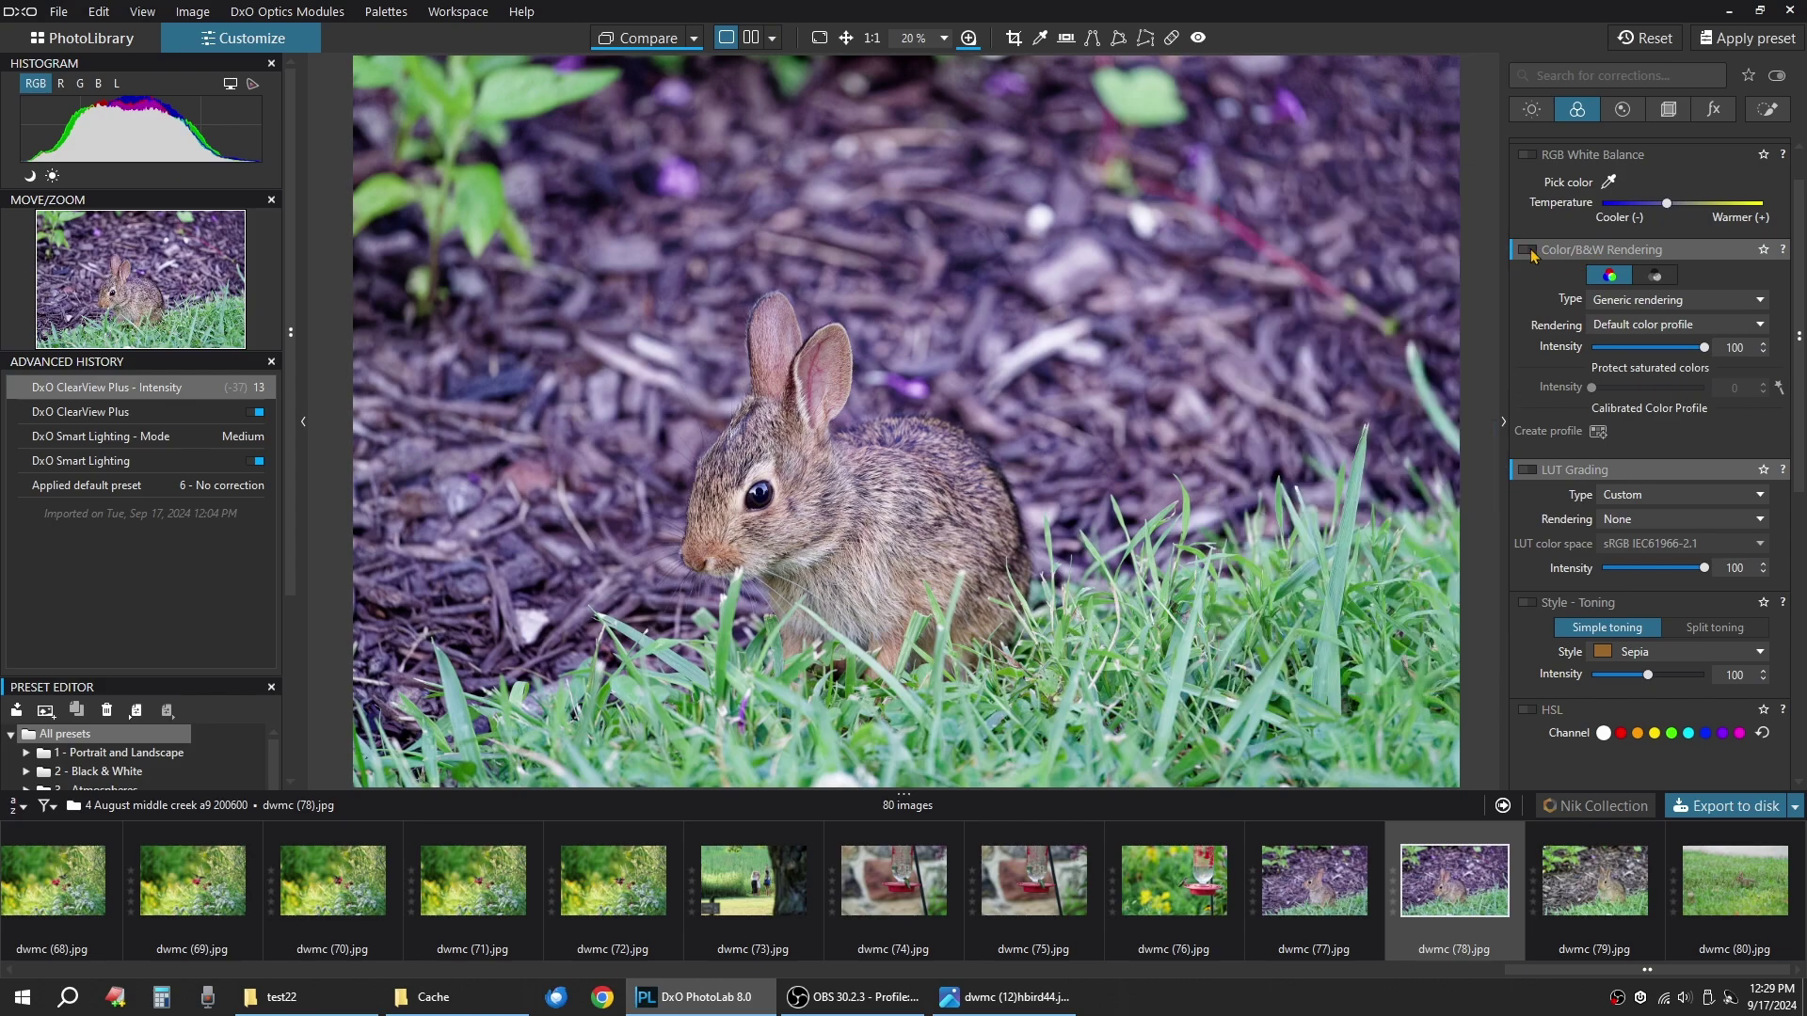
left_click(1656, 276)
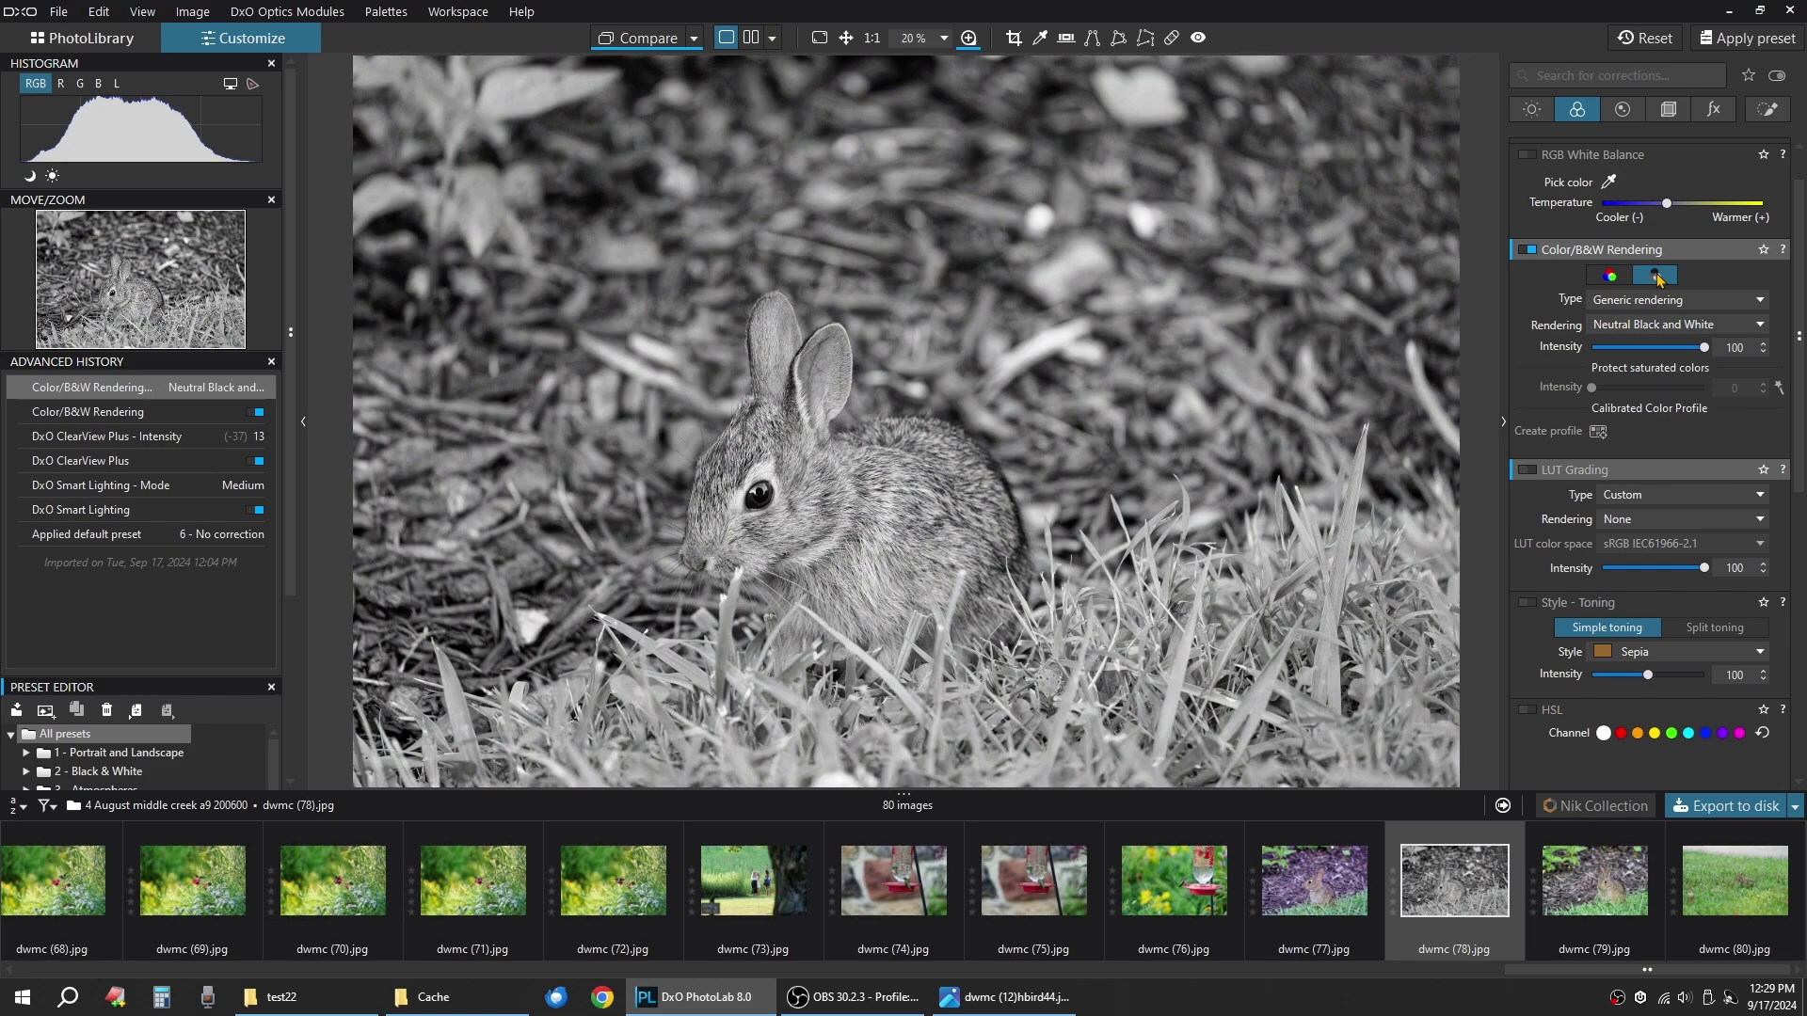
left_click(1719, 325)
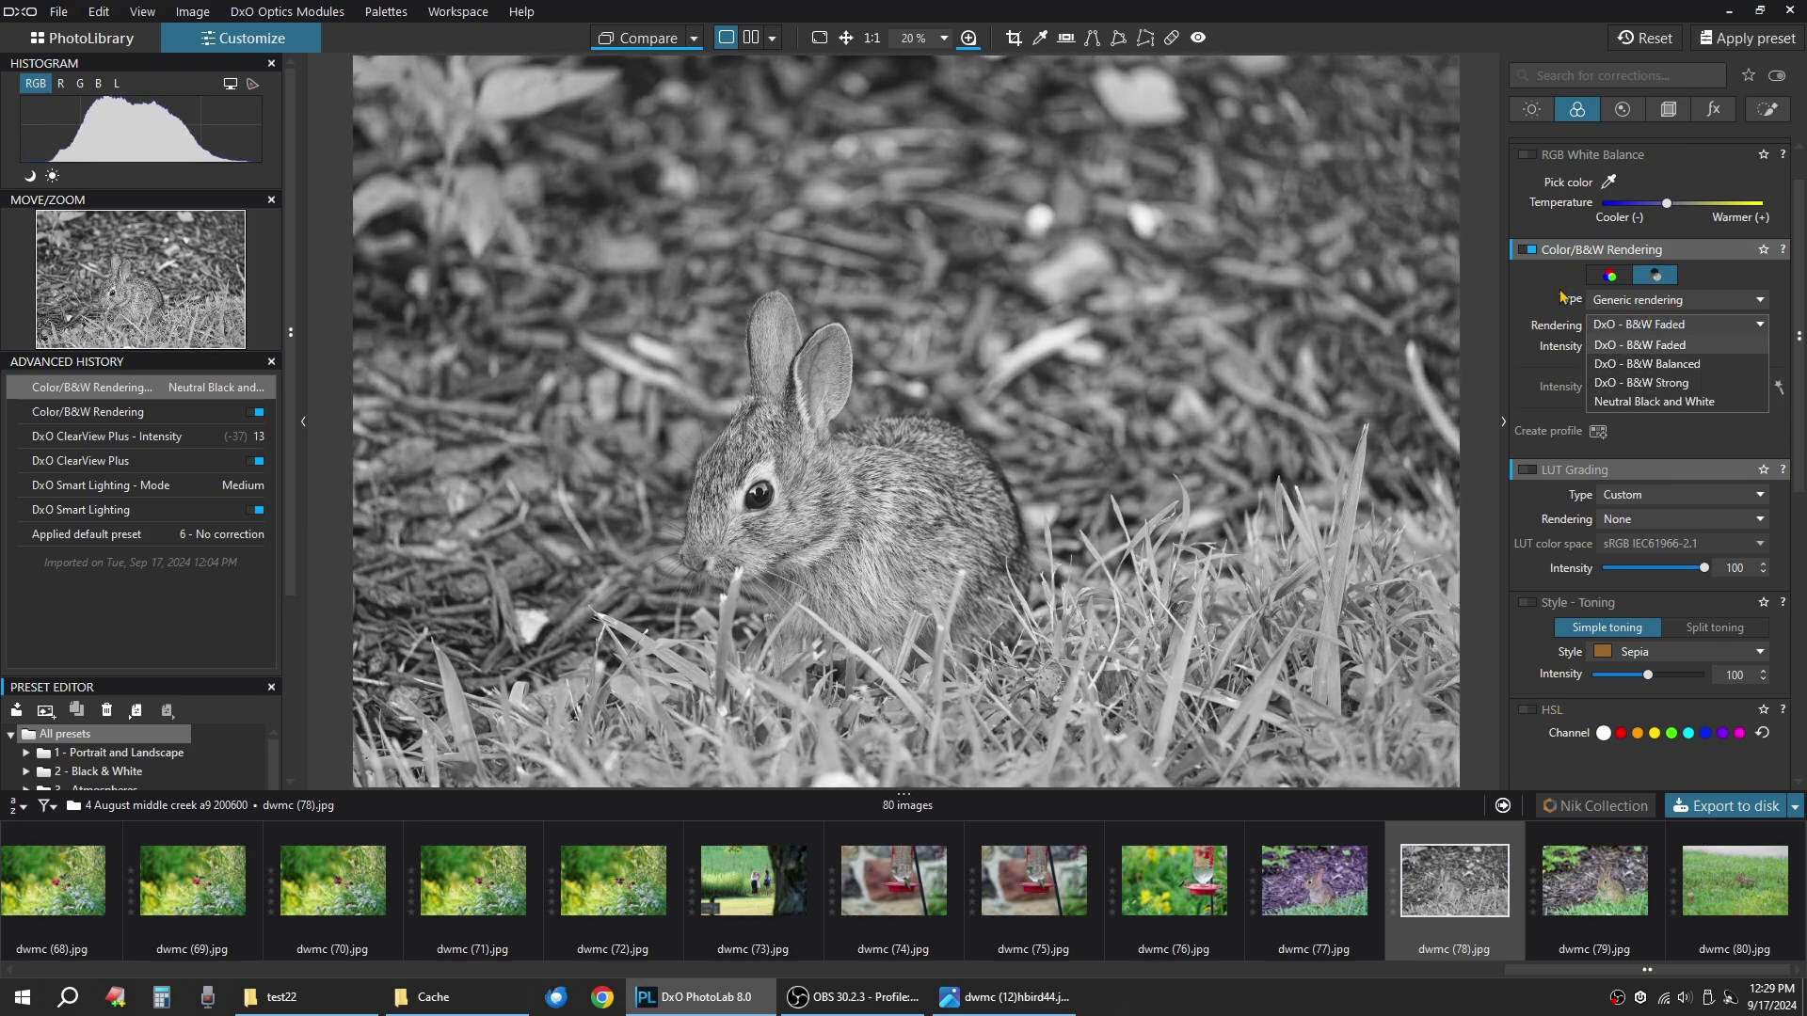
left_click(1609, 280)
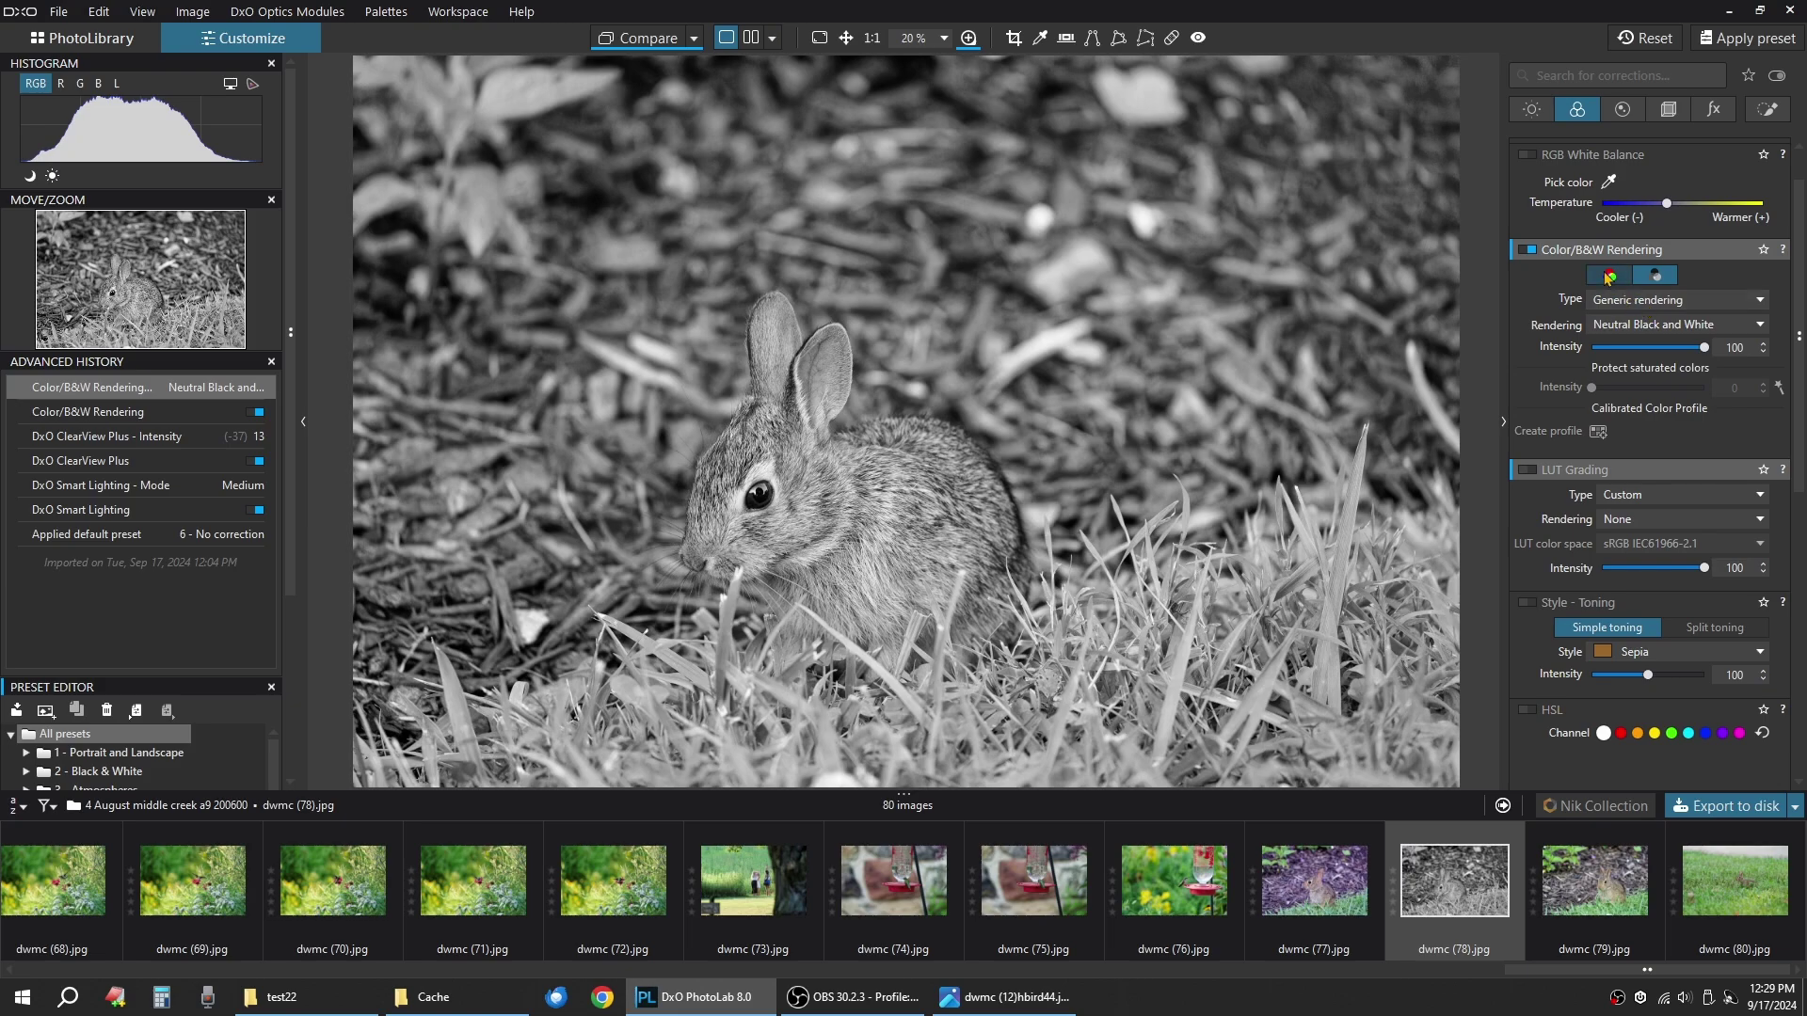
Return to colour with the Default color profile, then switch Color/B&W Rendering off.
left_click(1609, 276)
left_click(1662, 328)
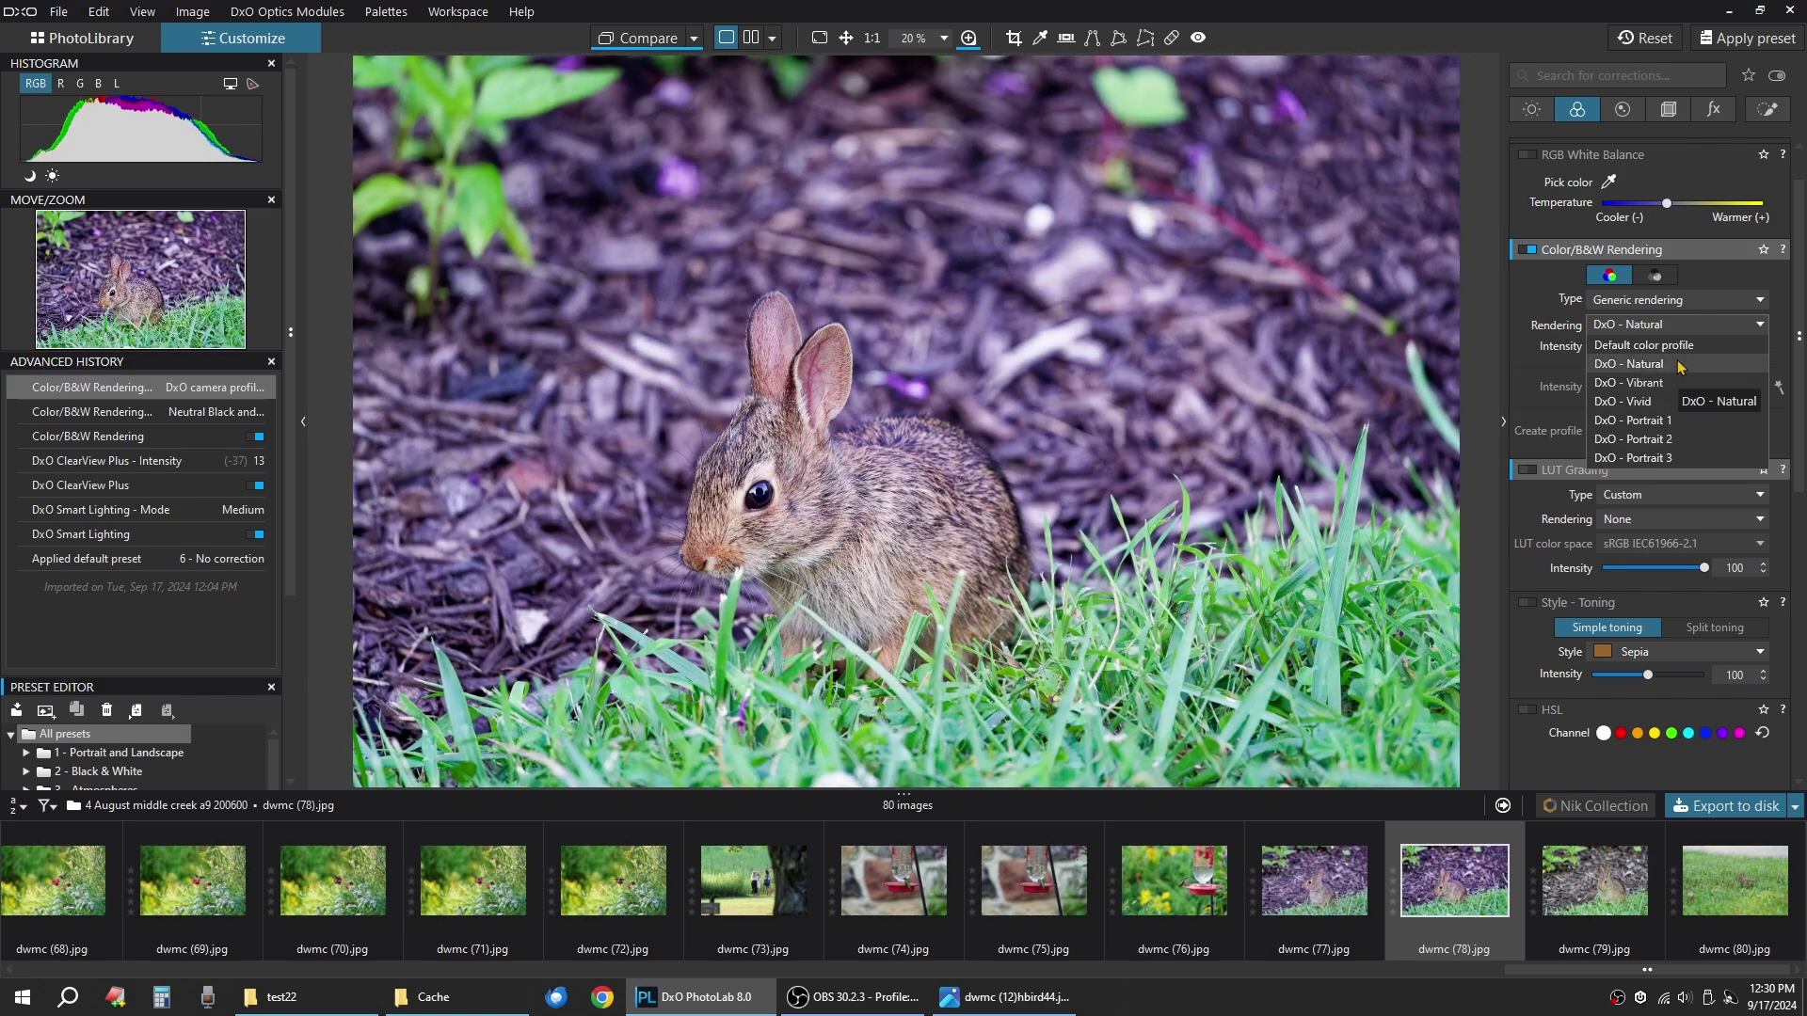
left_click(1644, 346)
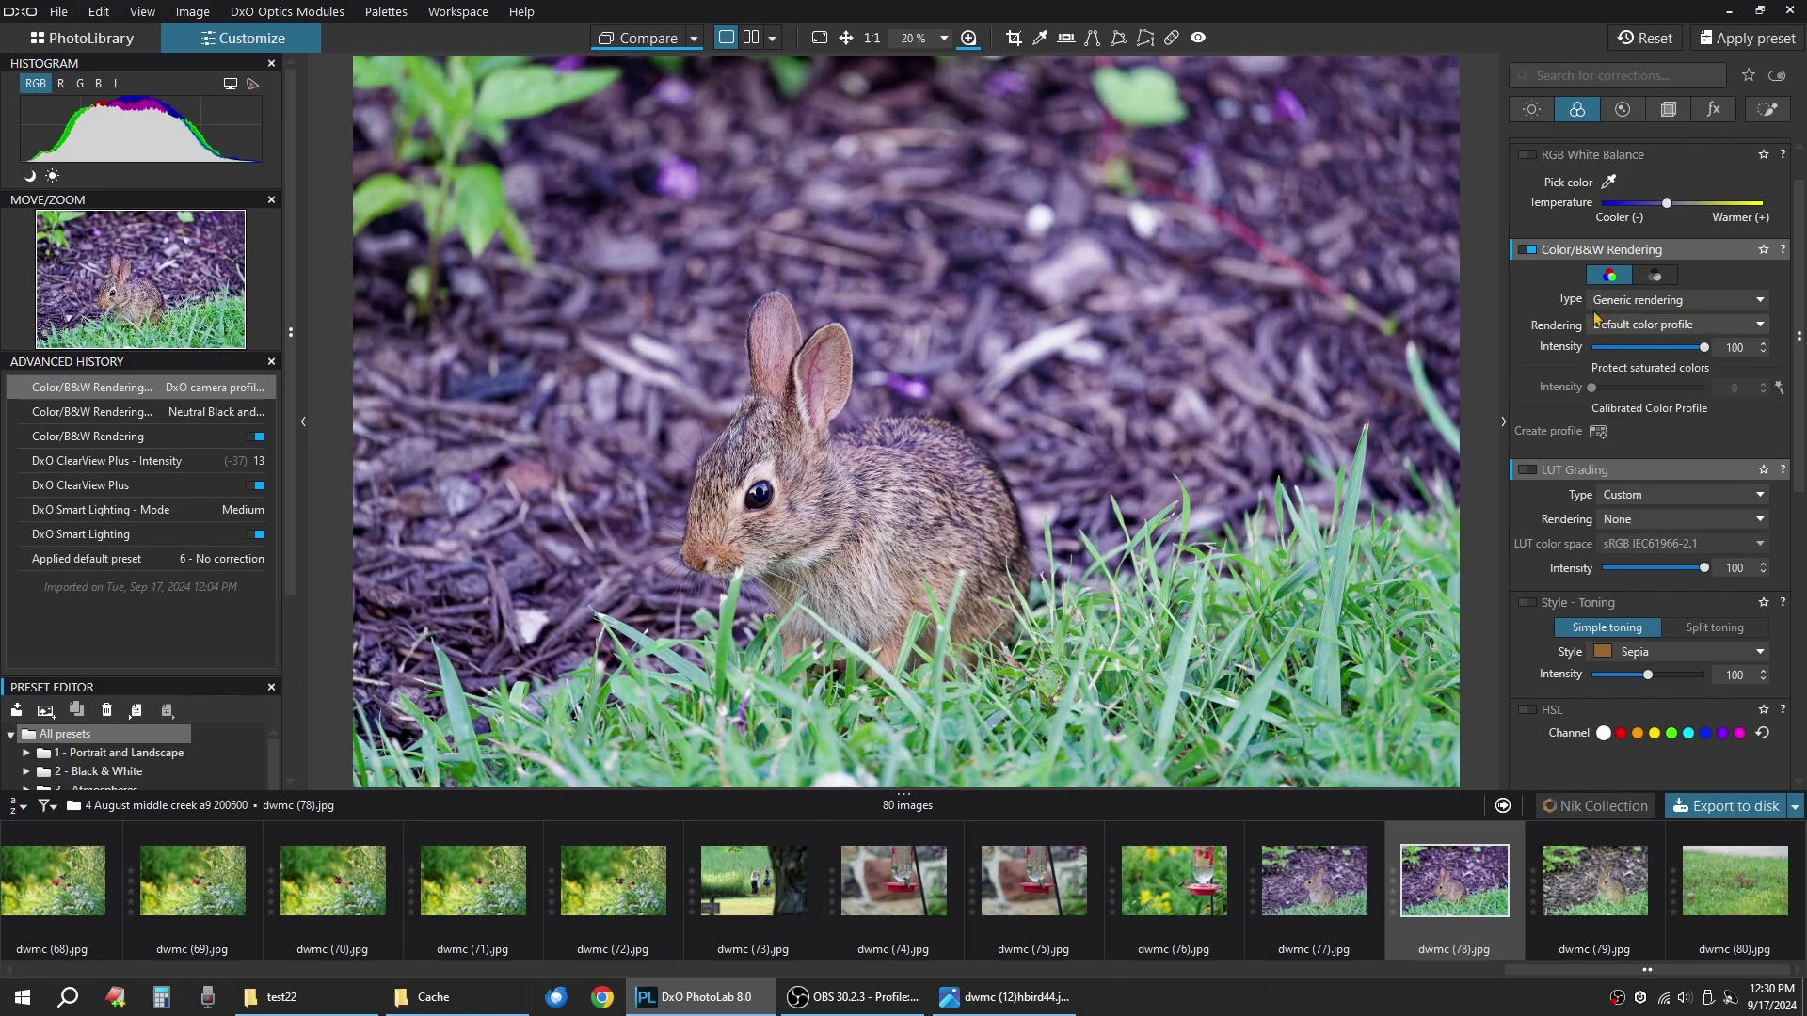
left_click(1526, 251)
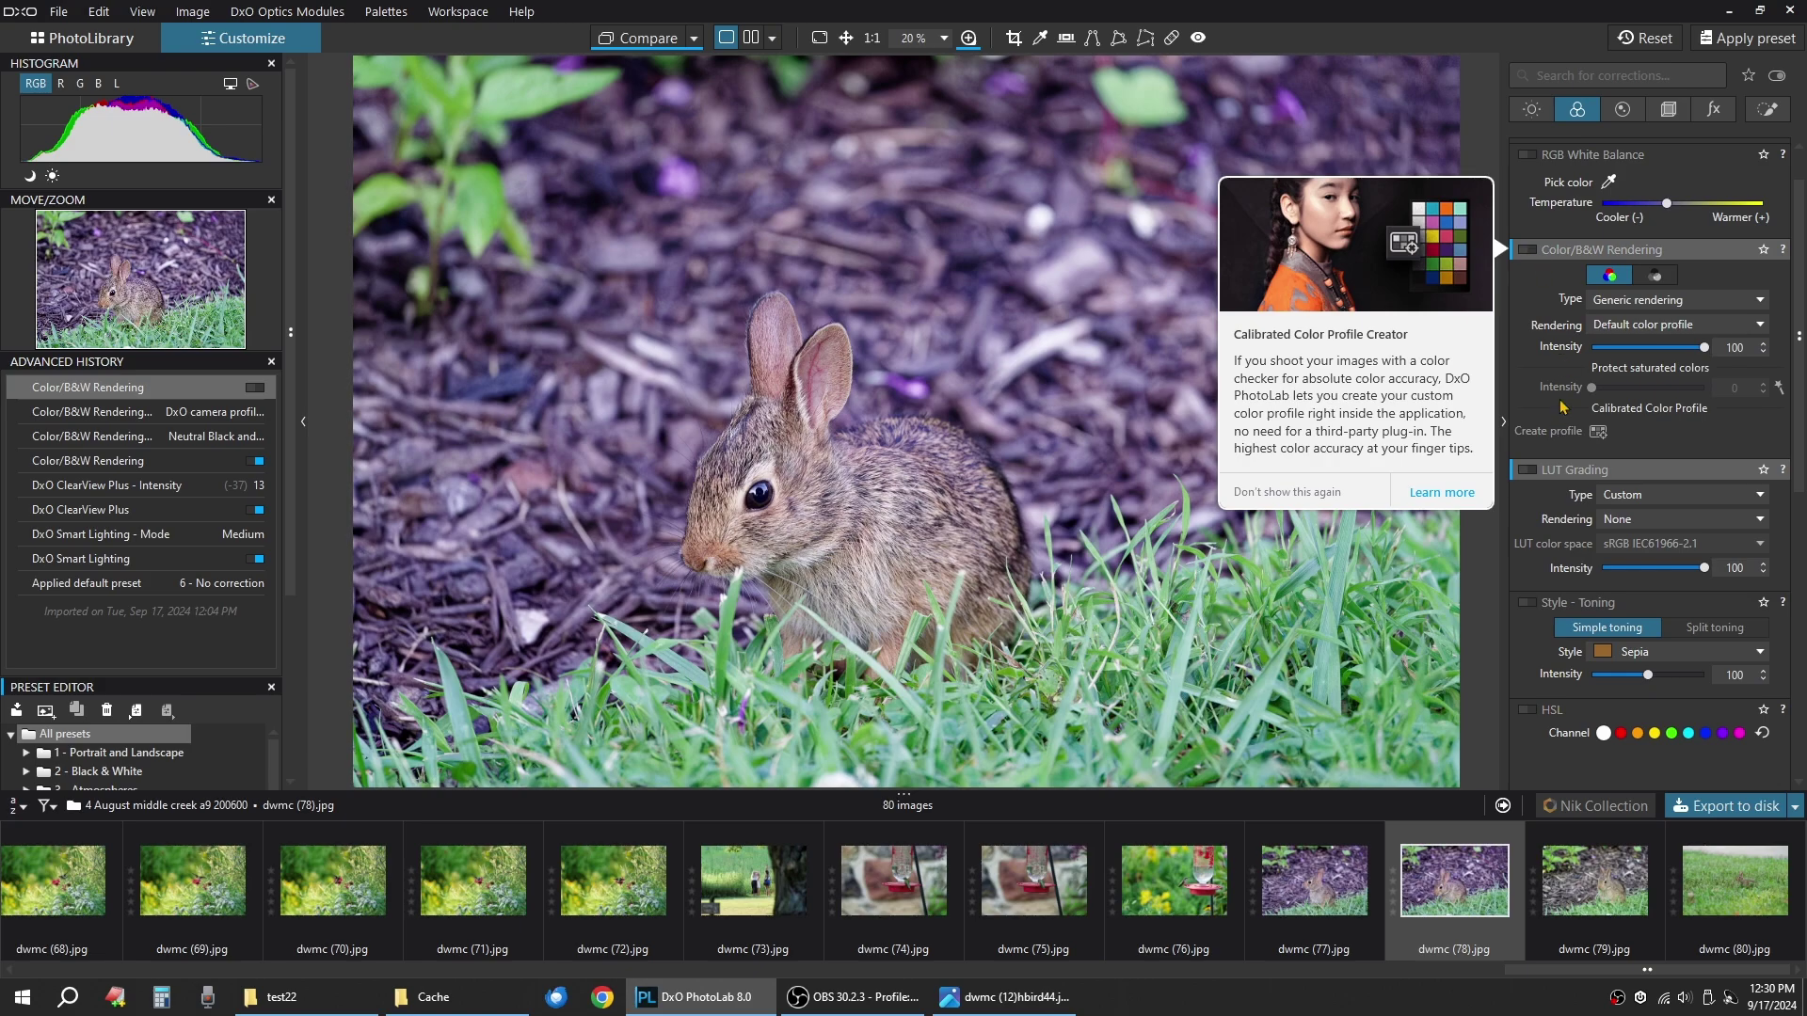
scroll(1548, 490, "down", 2)
scroll(1549, 499, "up", 3)
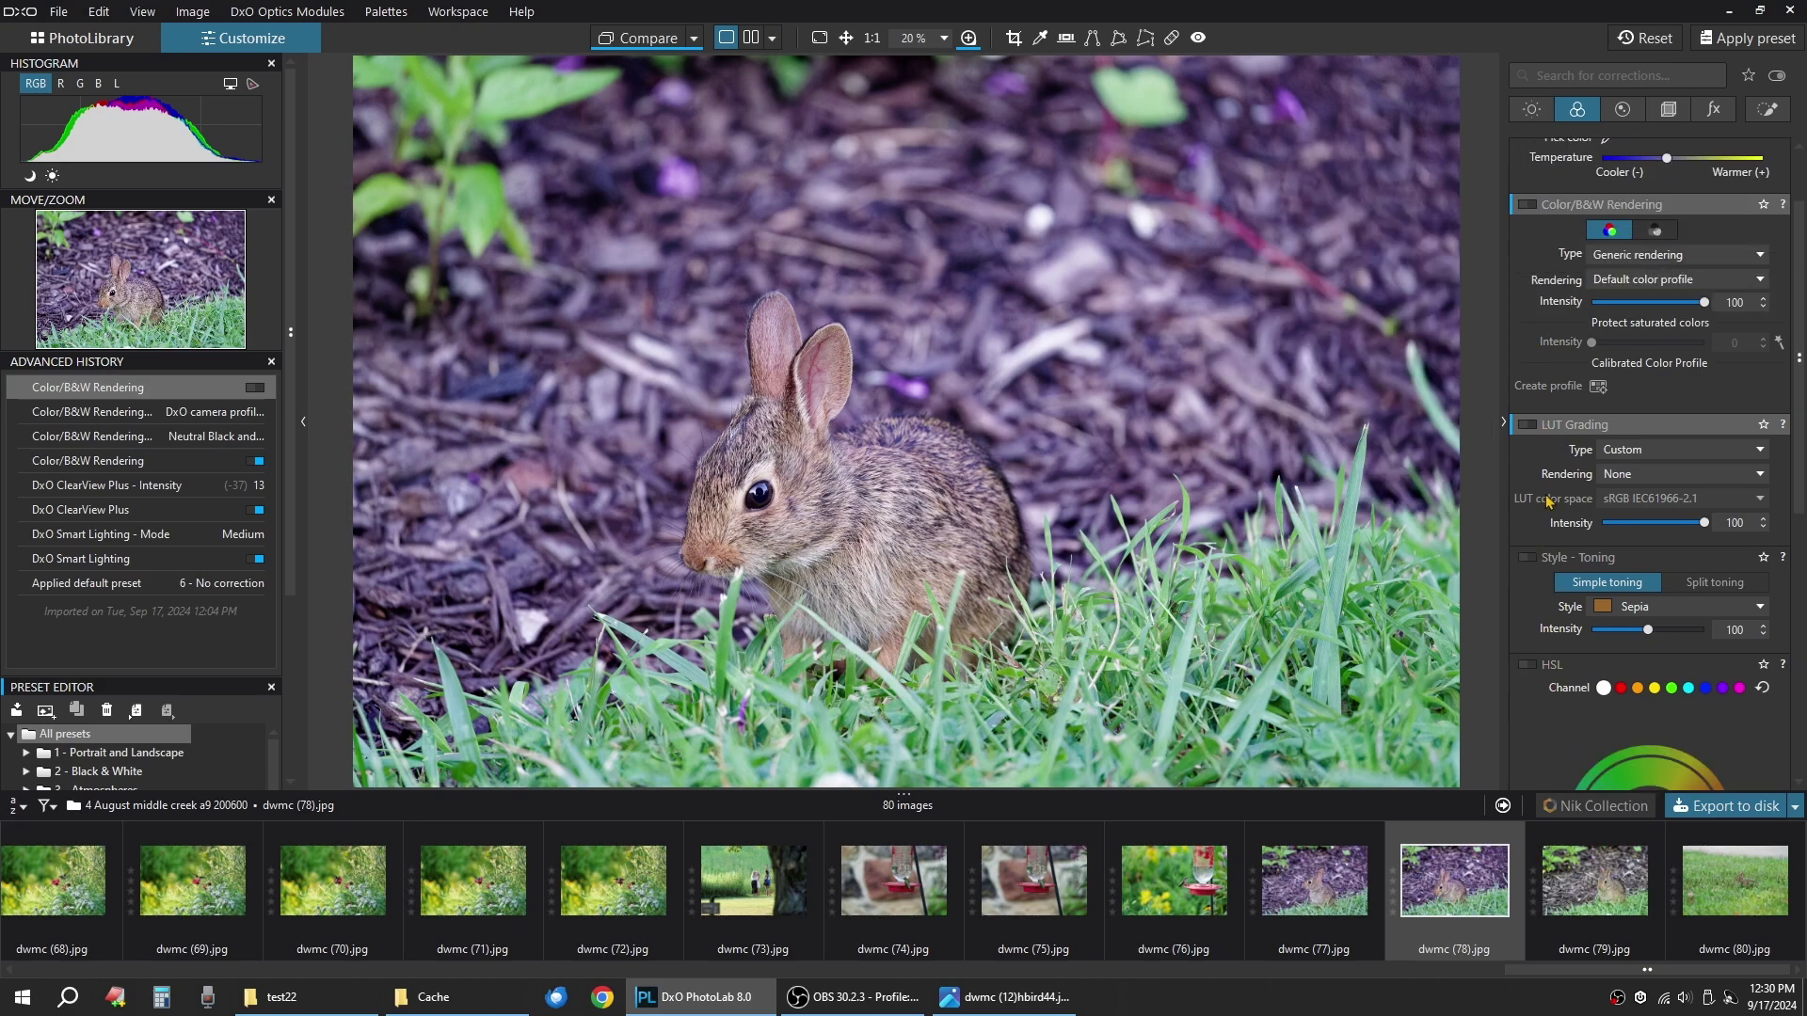
Enable High Quality denoising, Lens Softness Compensation, and Chromatic Aberration with purple fringing and lateral fixes.
left_click(1623, 111)
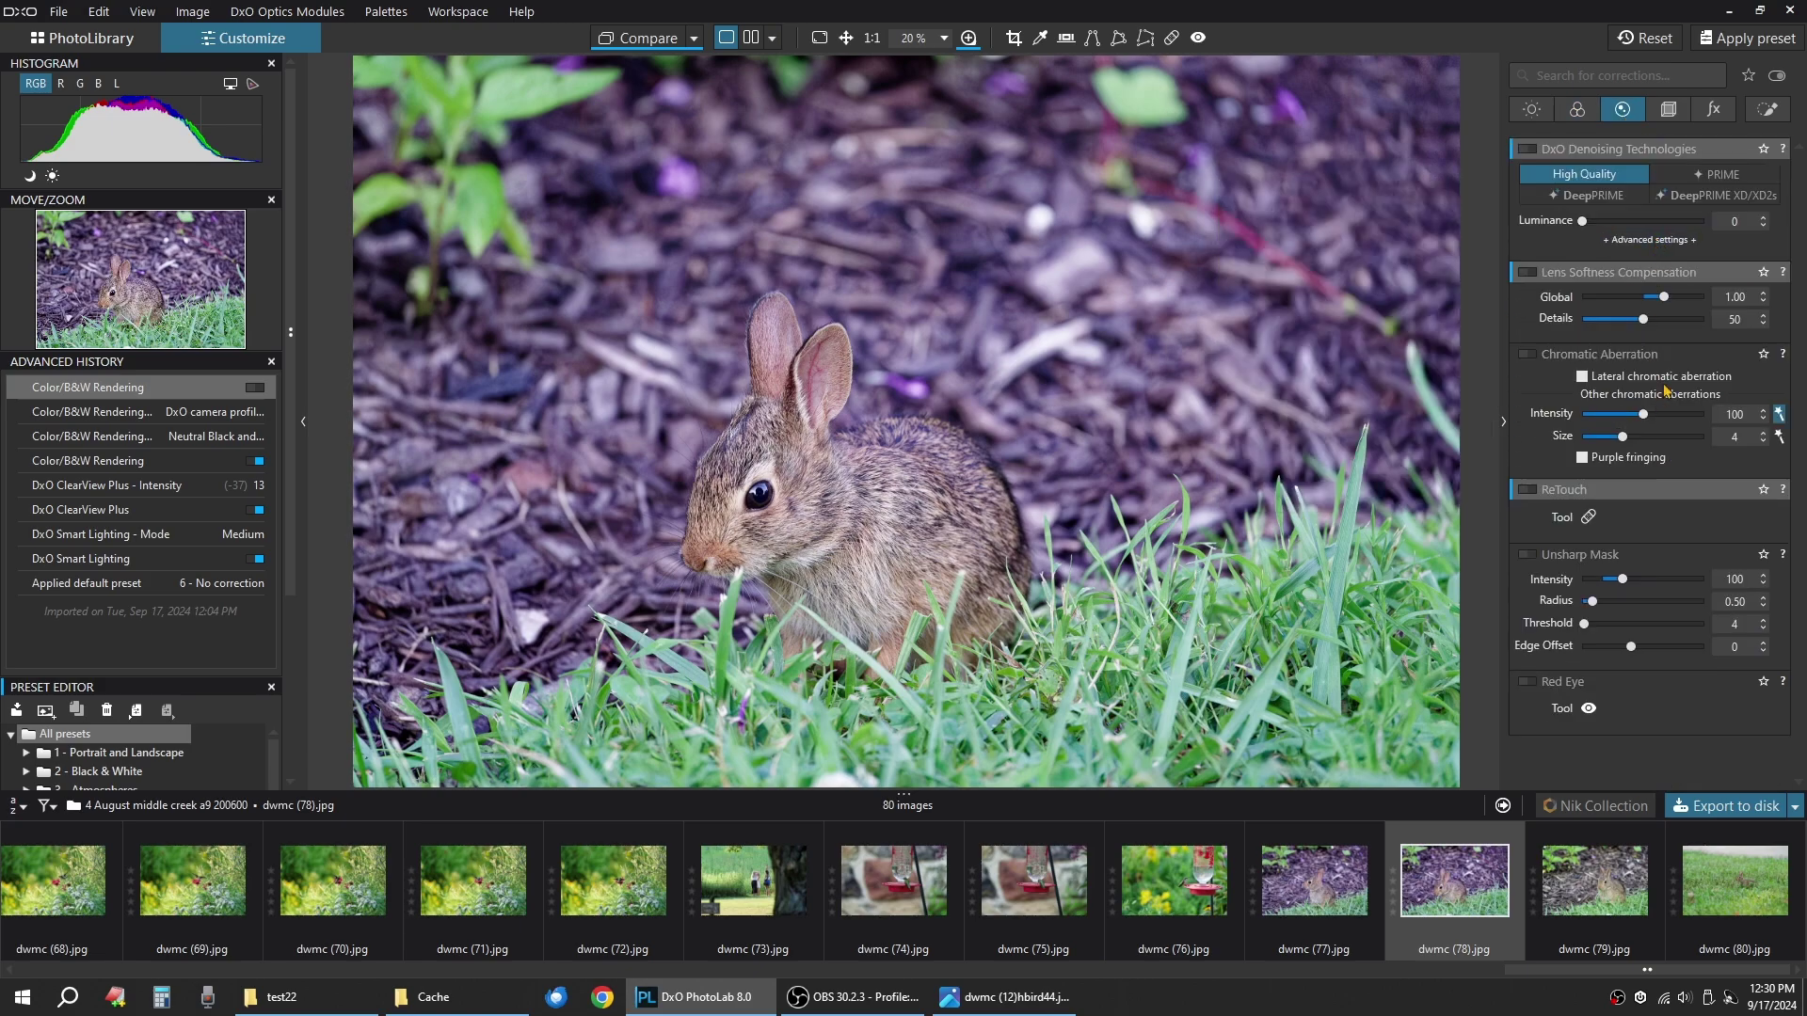
left_click(1526, 148)
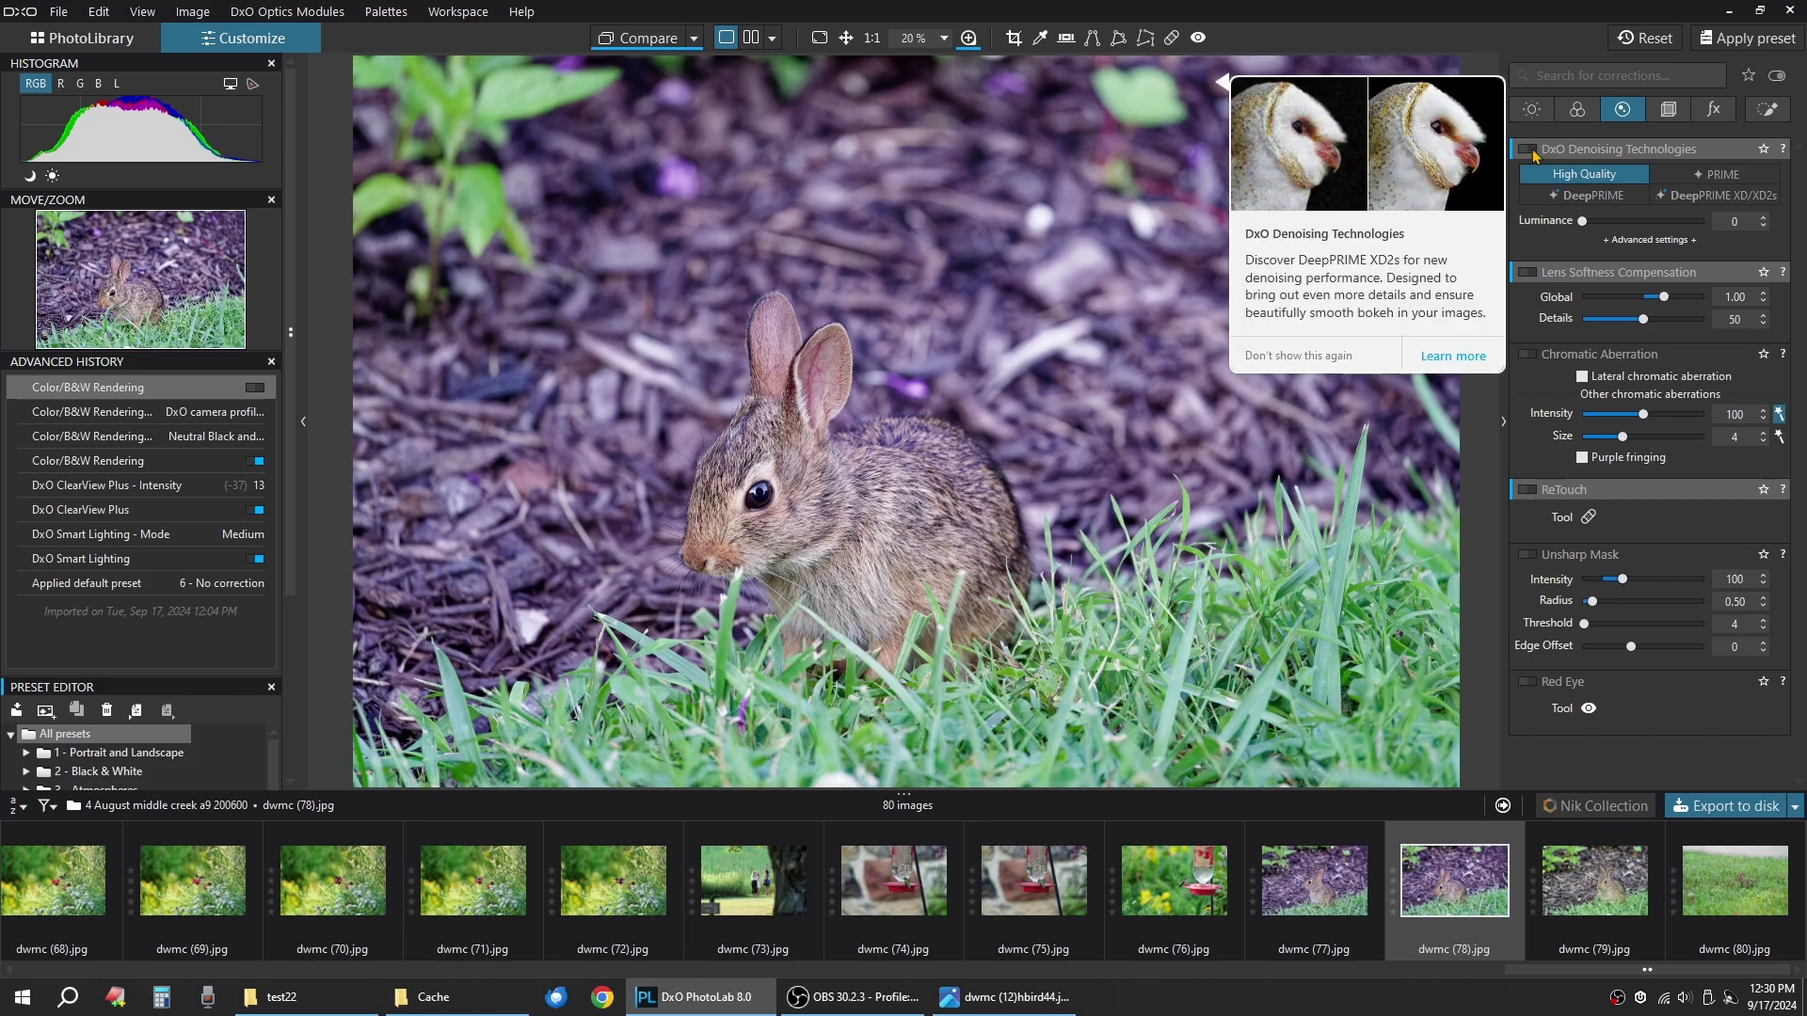
left_click(1584, 182)
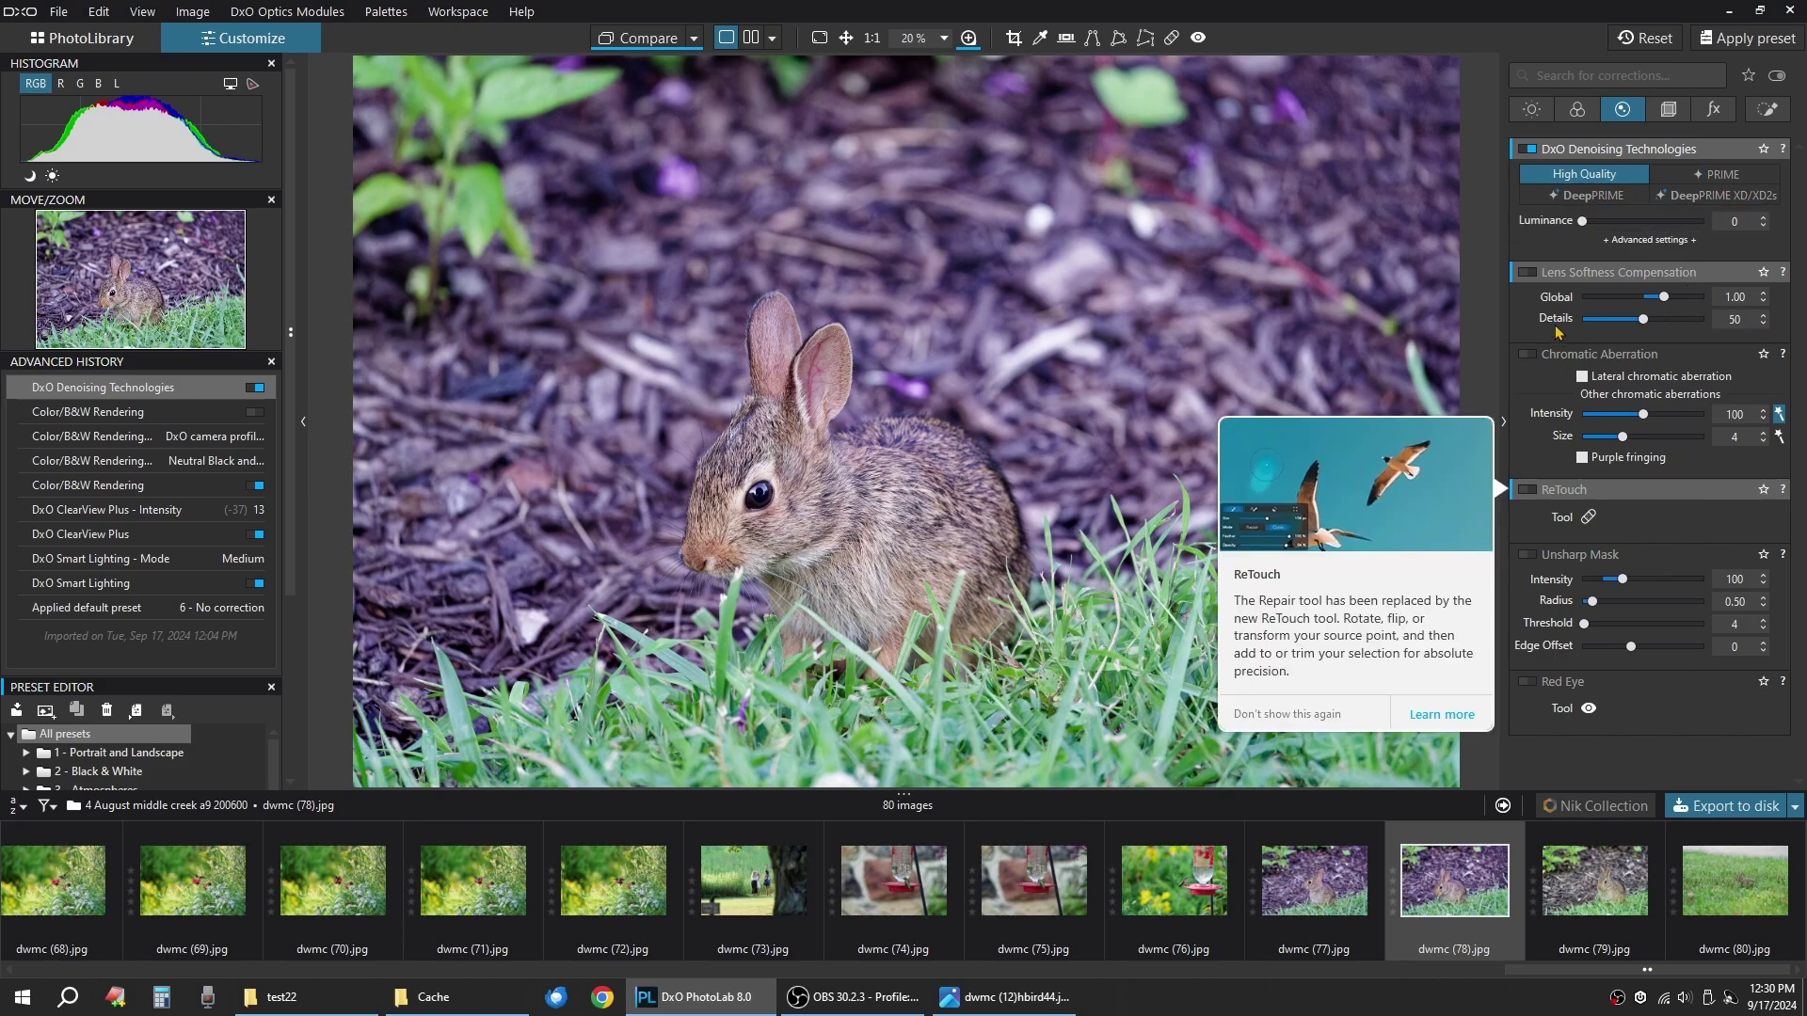
left_click(1529, 274)
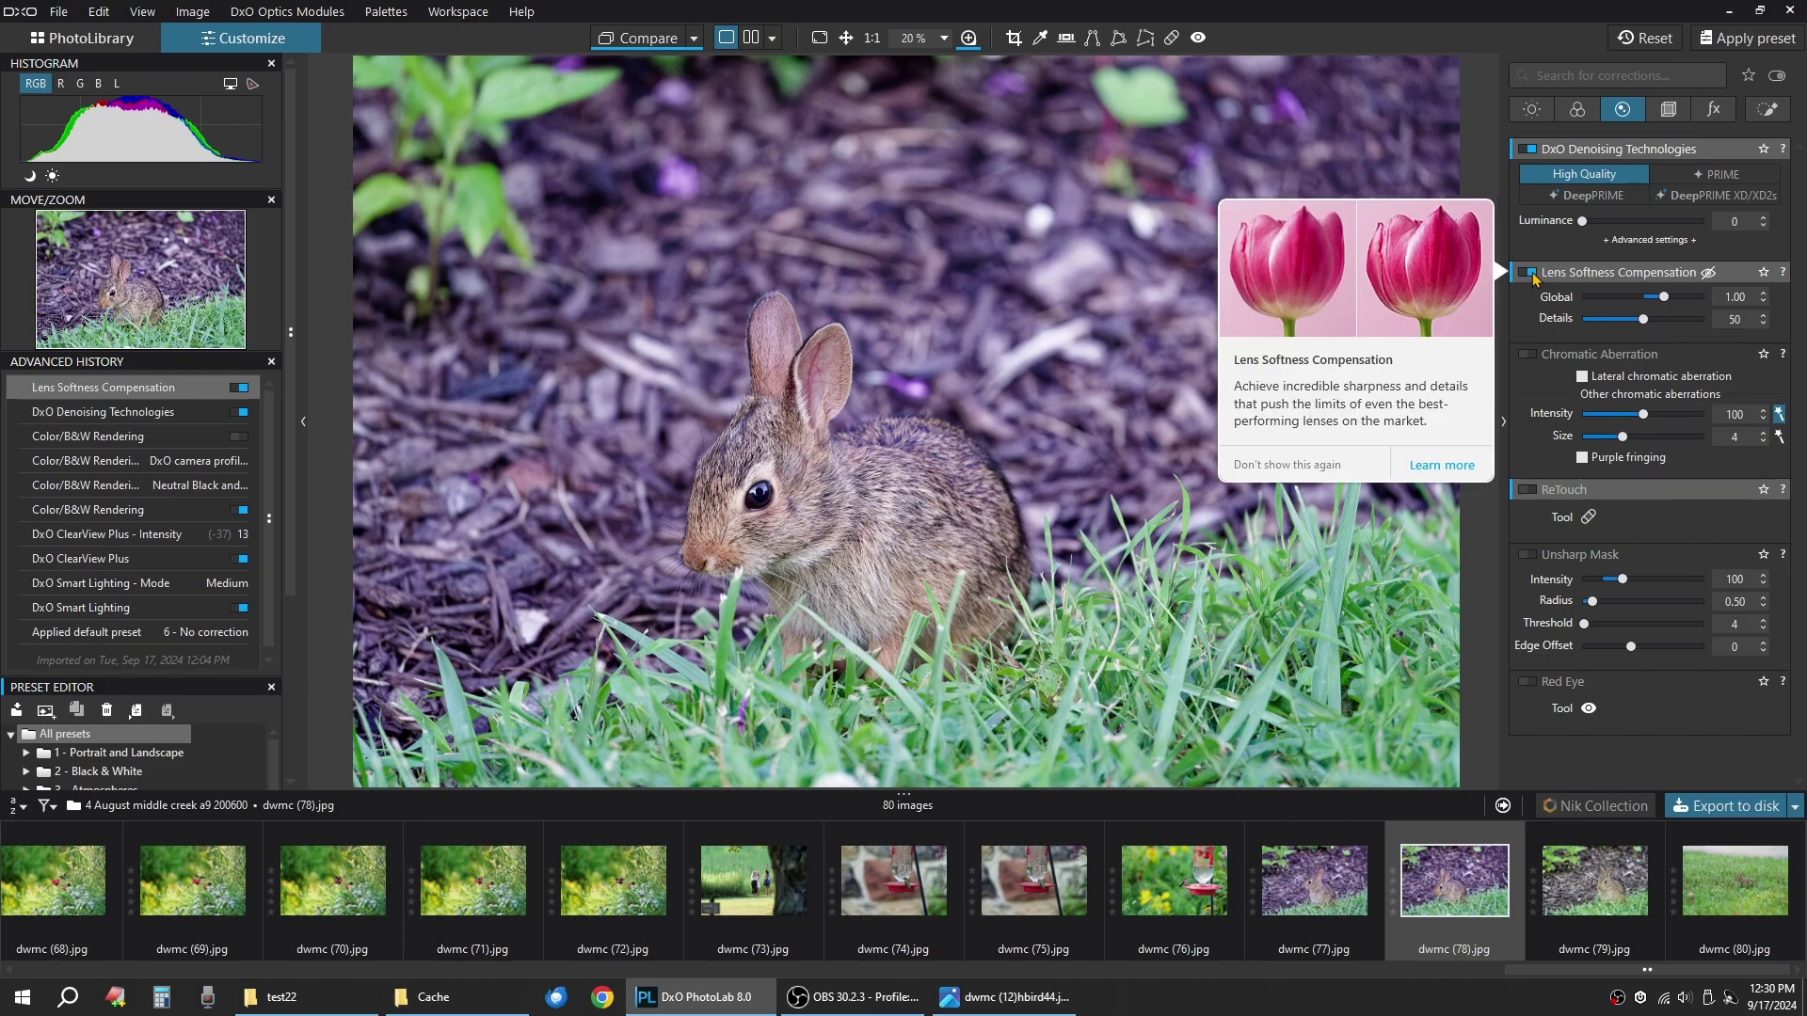
left_click(1529, 355)
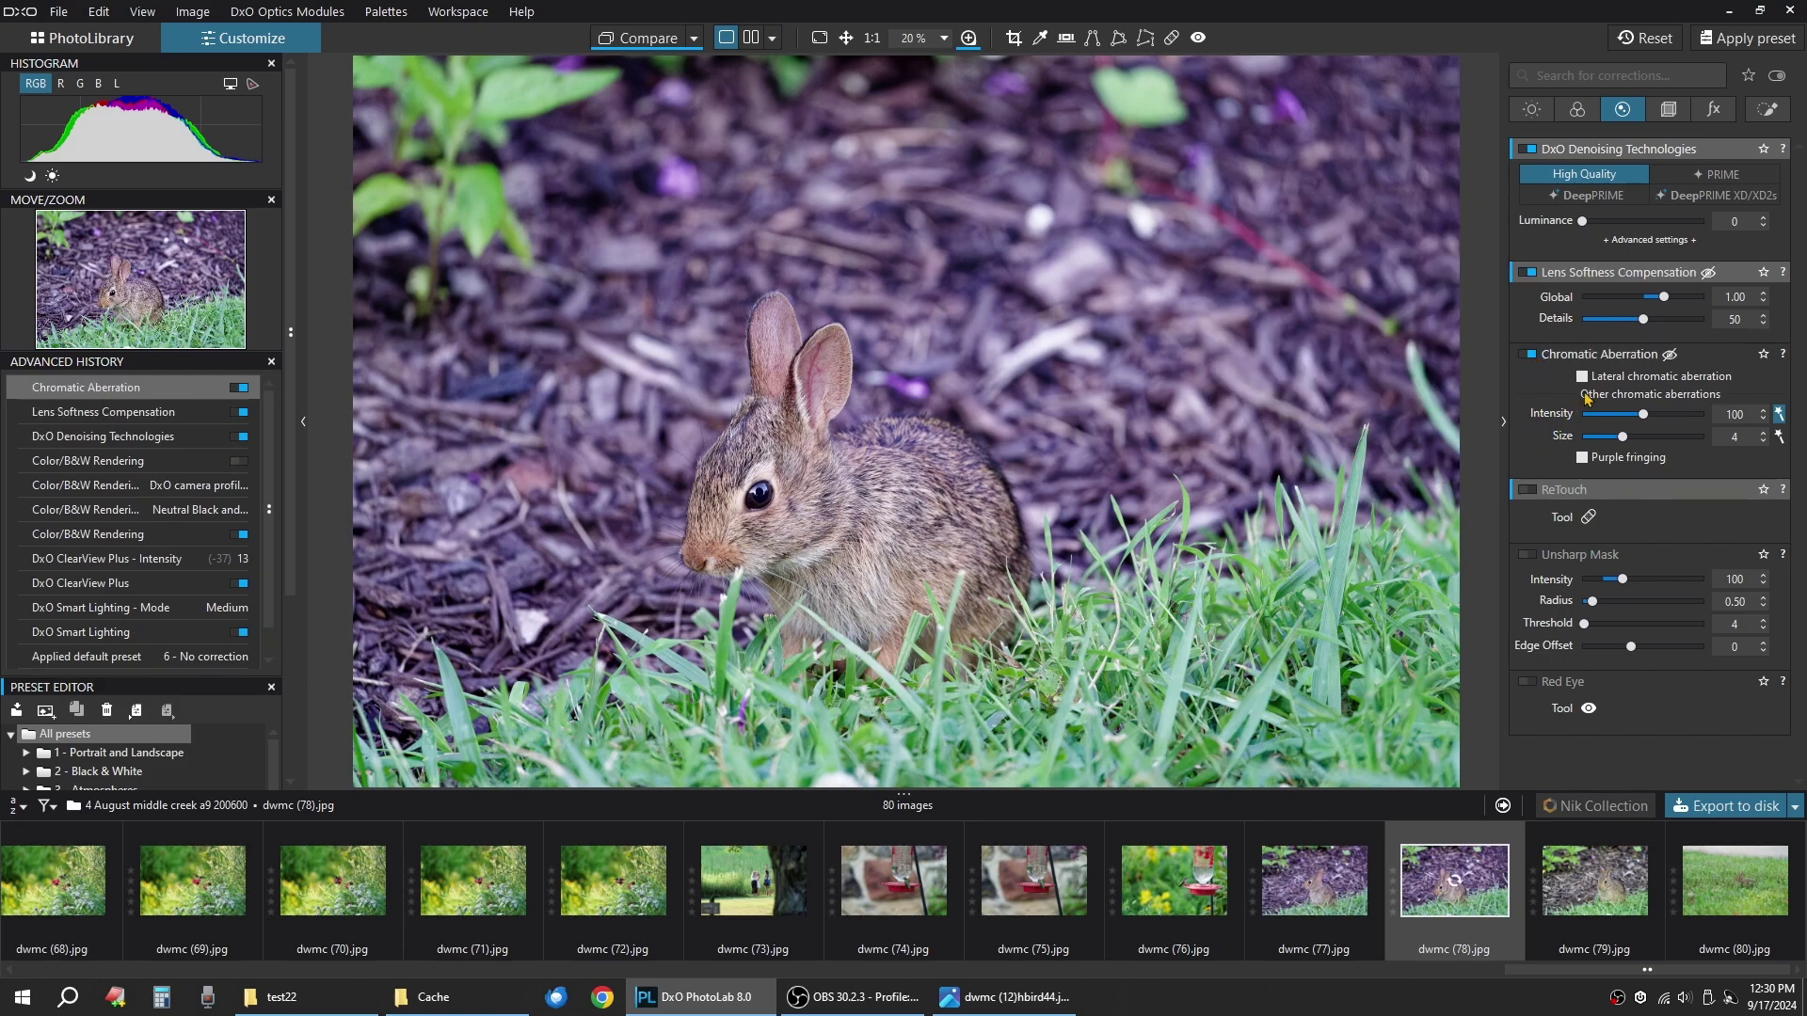
left_click(1584, 460)
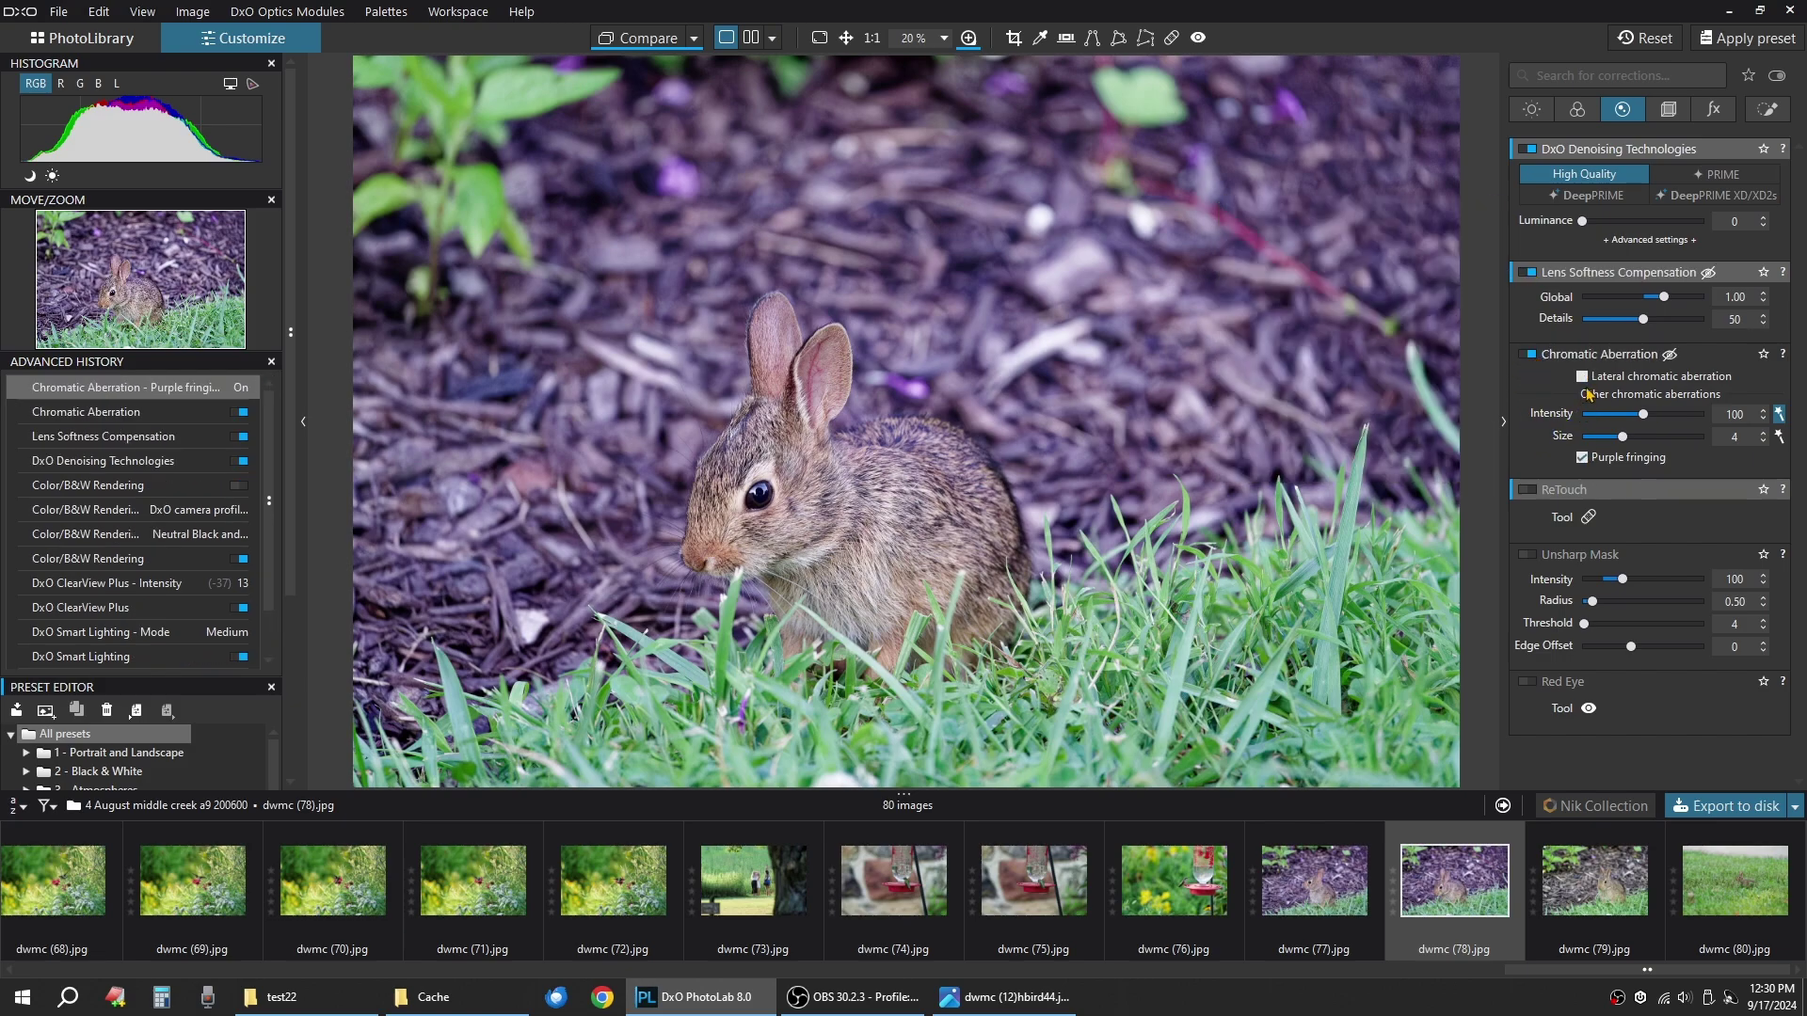
left_click(1583, 379)
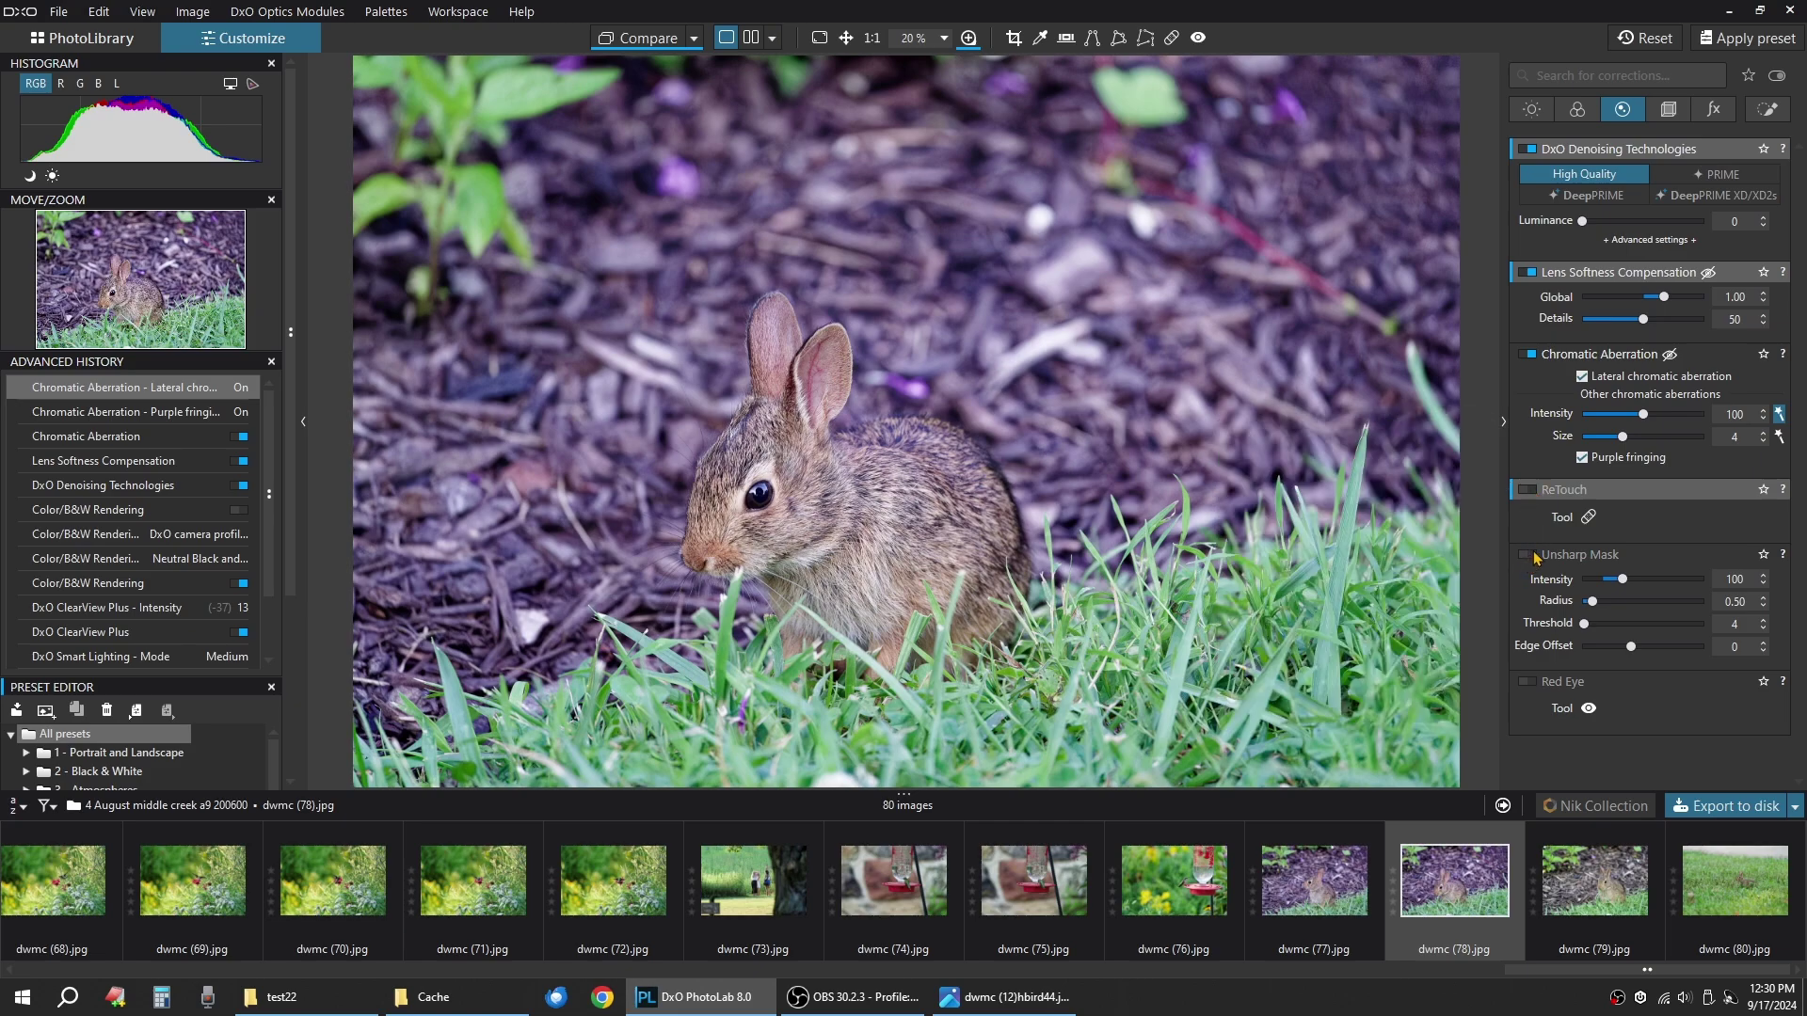
Try Unsharp Mask on and back off, then show the Geometry corrections.
left_click(1531, 556)
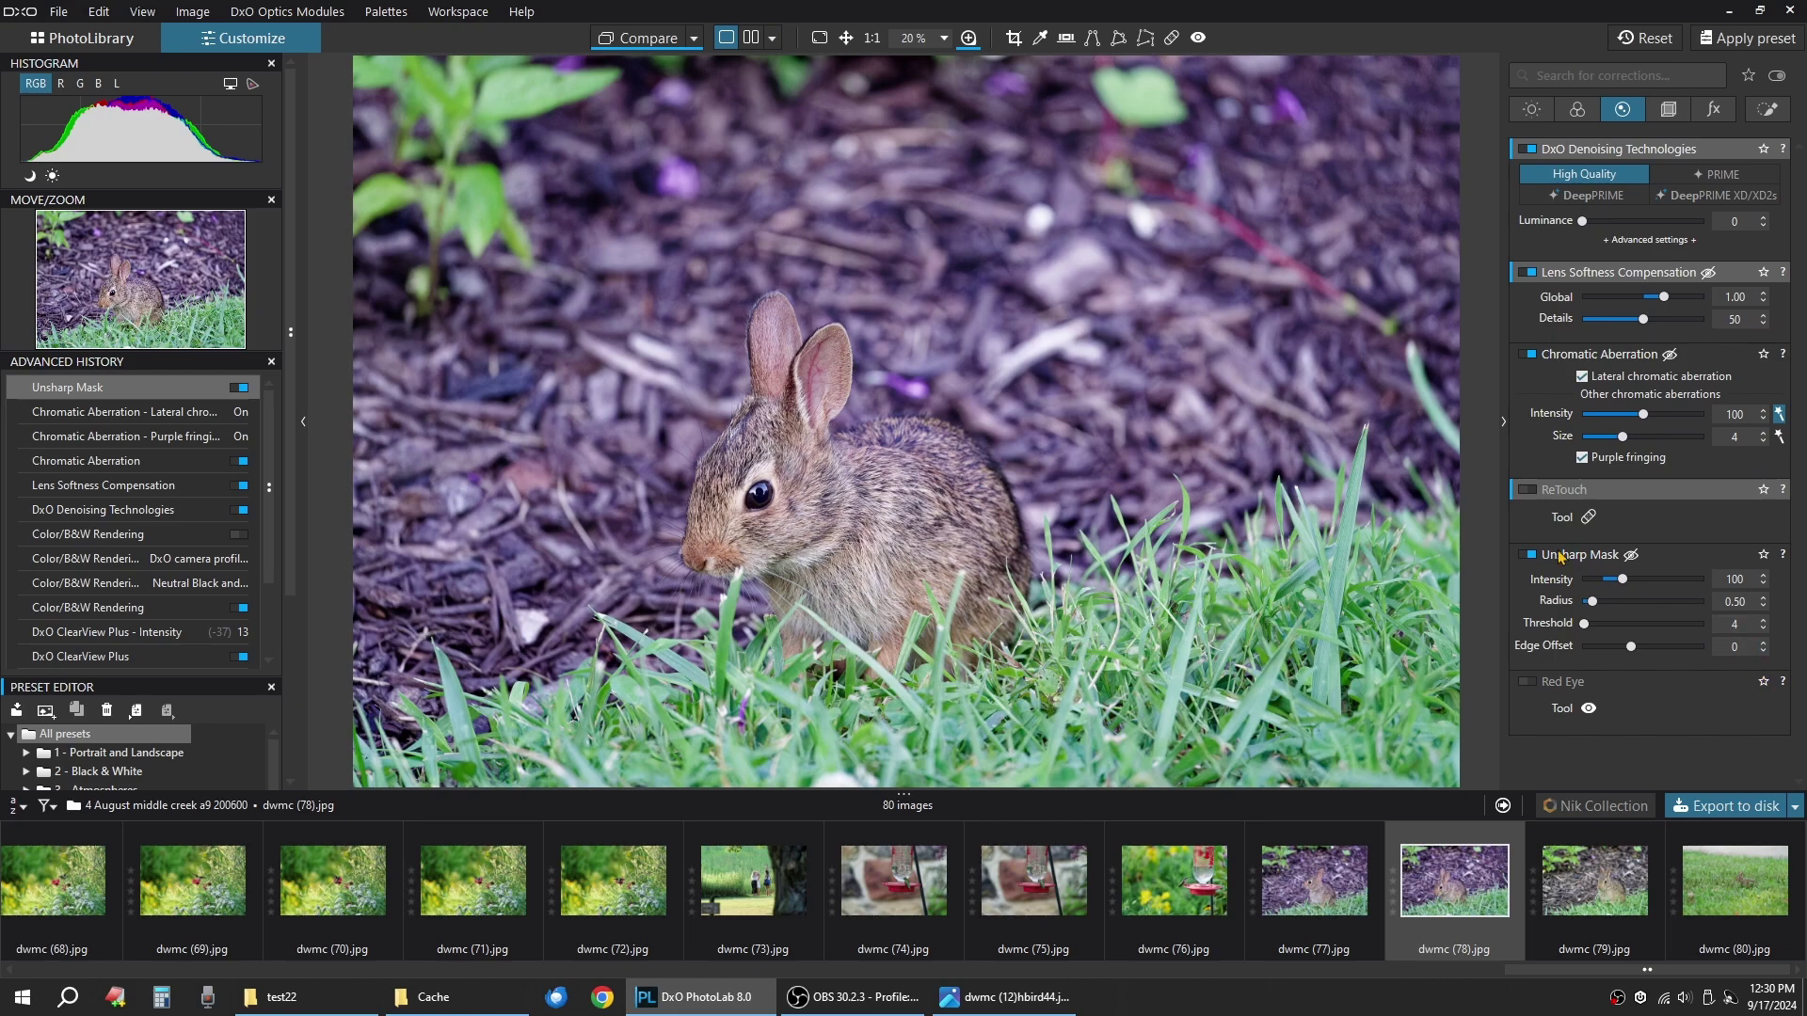
left_click(1529, 556)
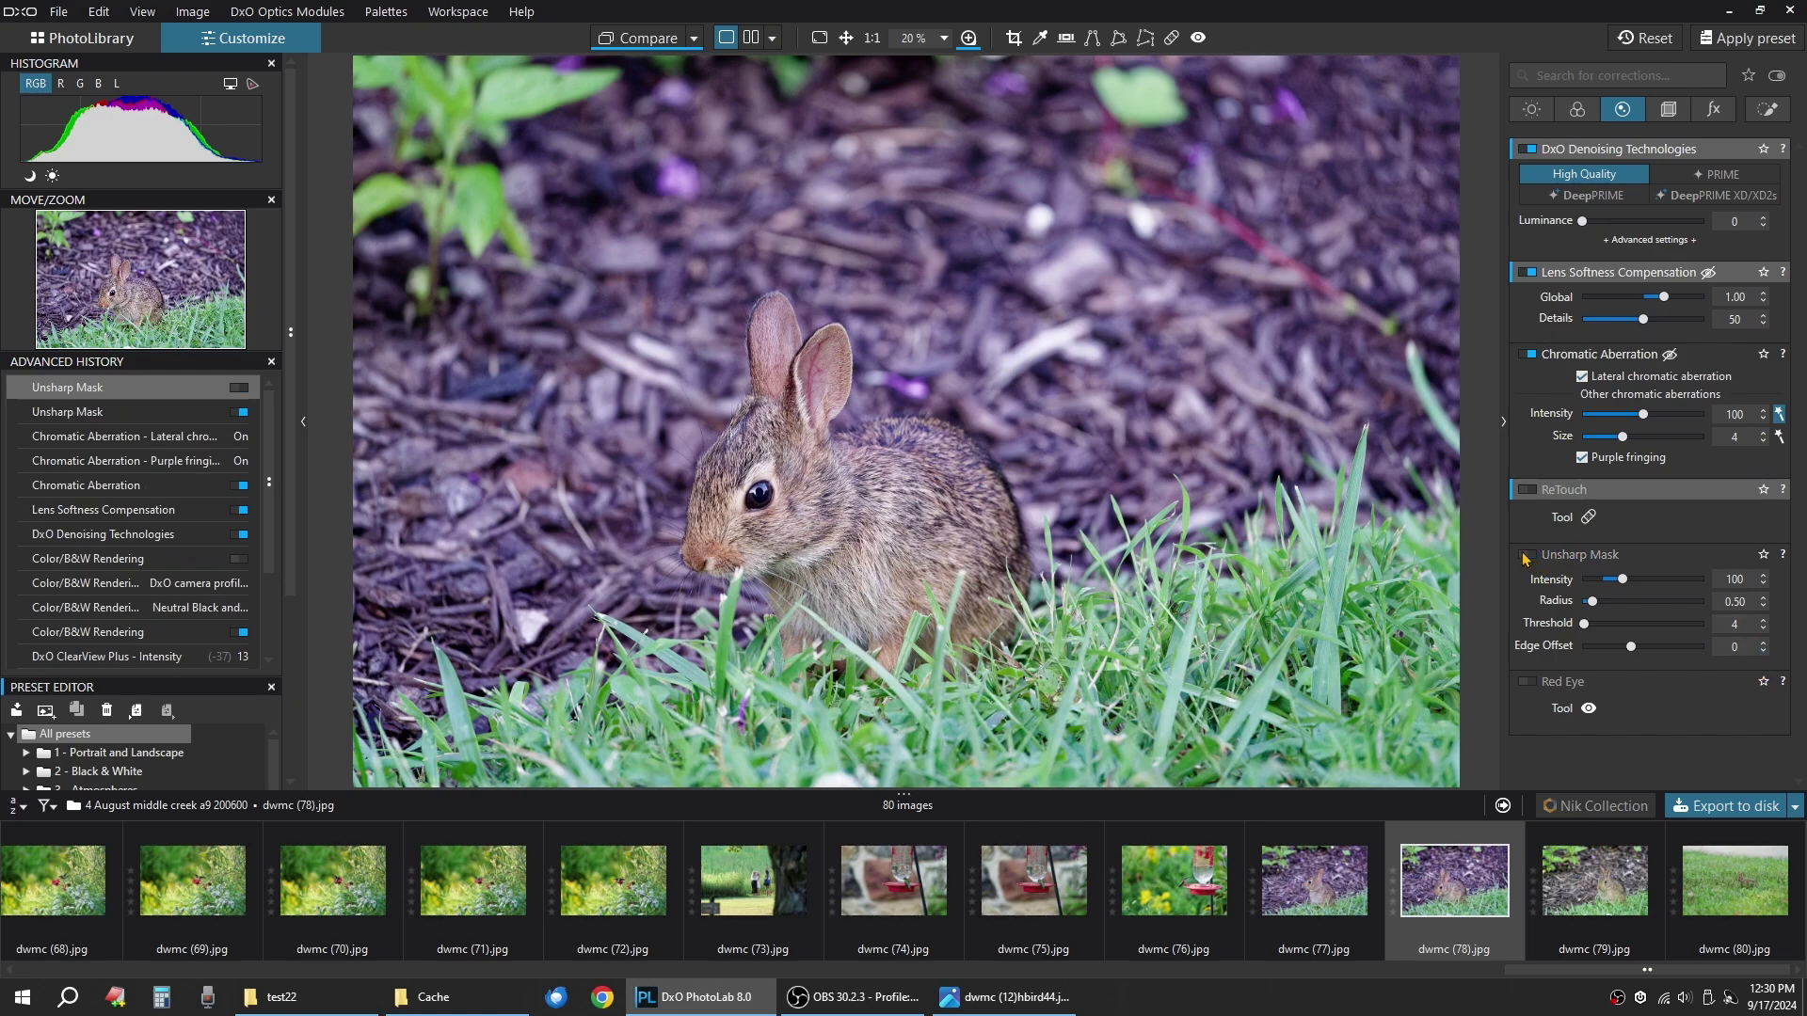
left_click(1671, 109)
mouse_move(1568, 348)
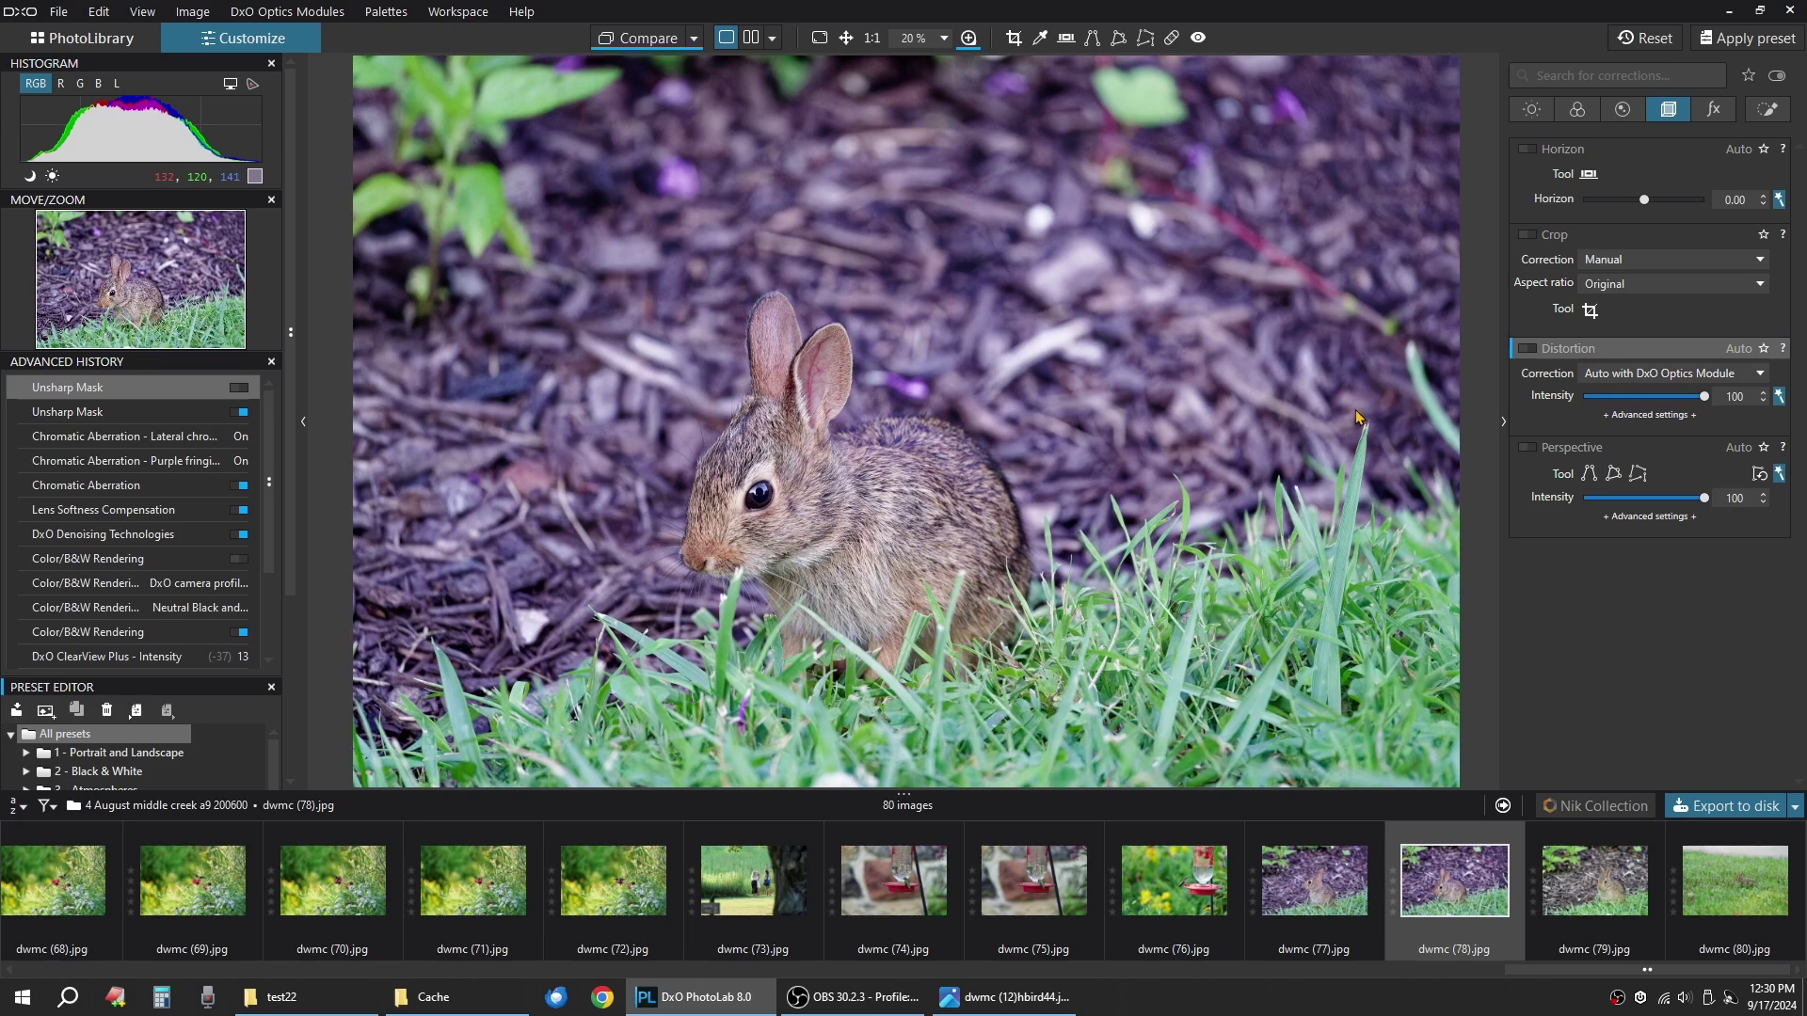
Crop the rabbit tighter with a drawn frame shifted slightly right and up.
left_click(1014, 40)
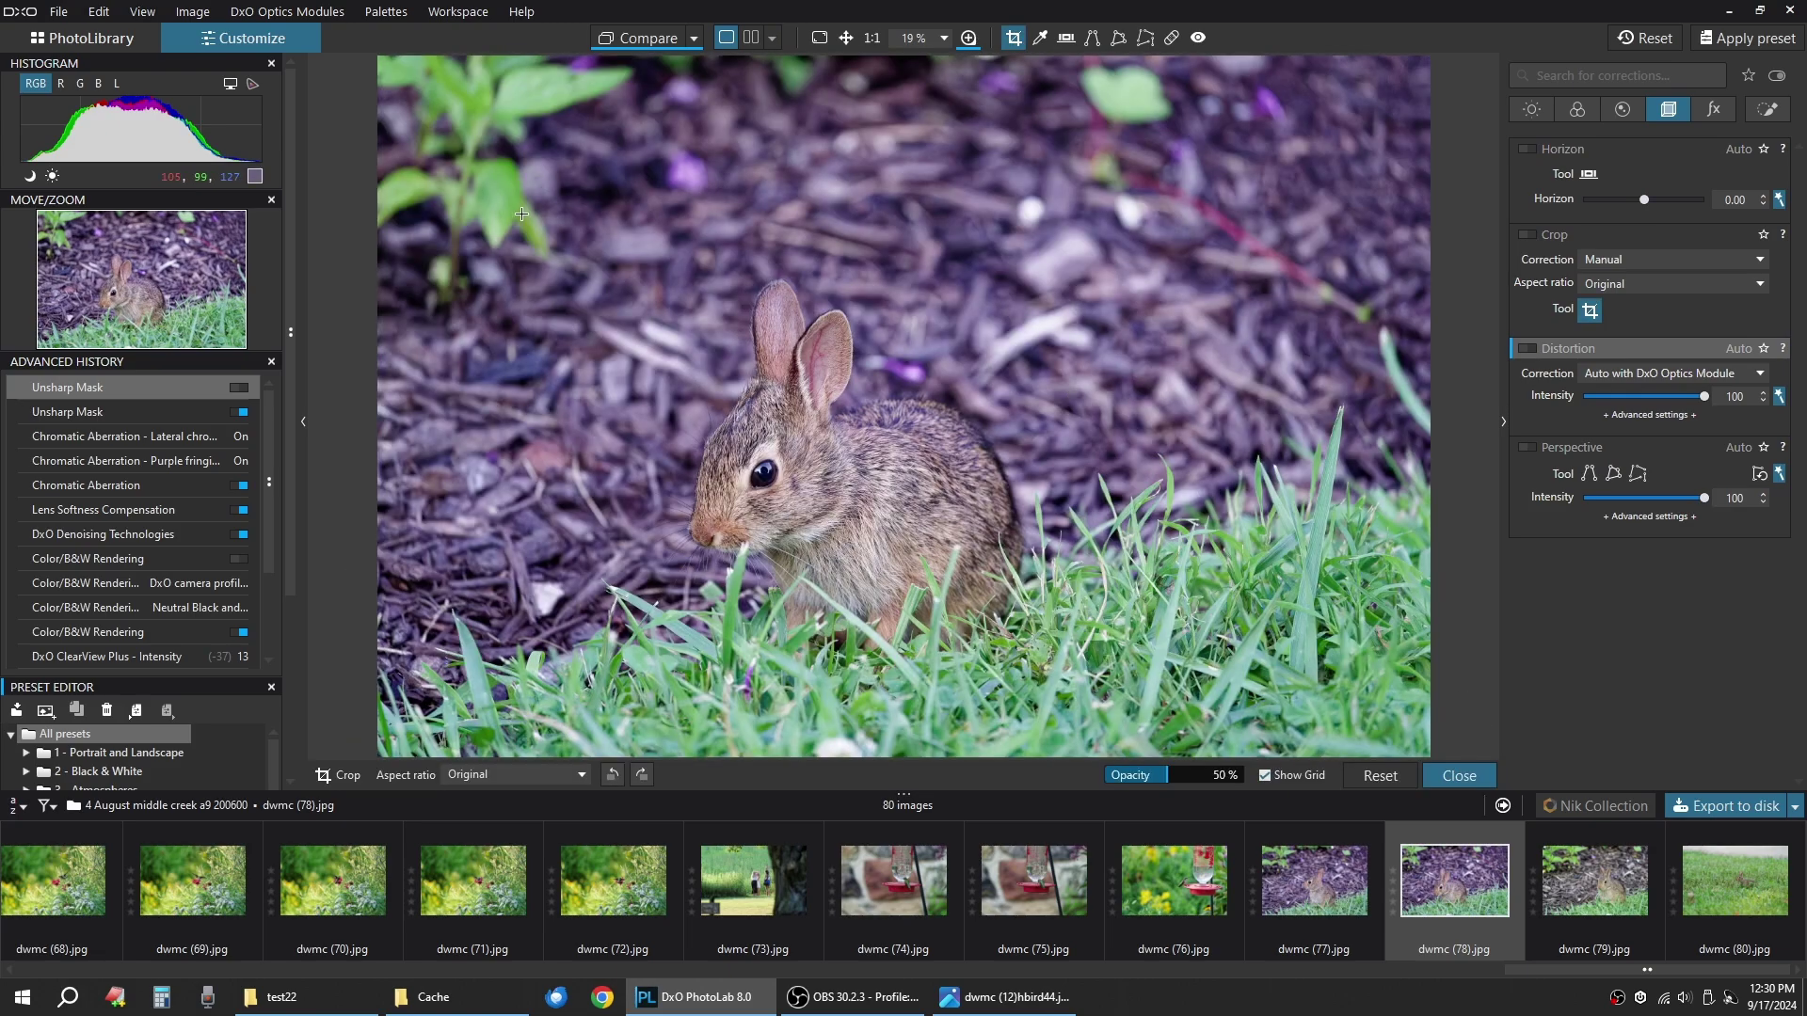
left_click_drag(426, 145, 1328, 747)
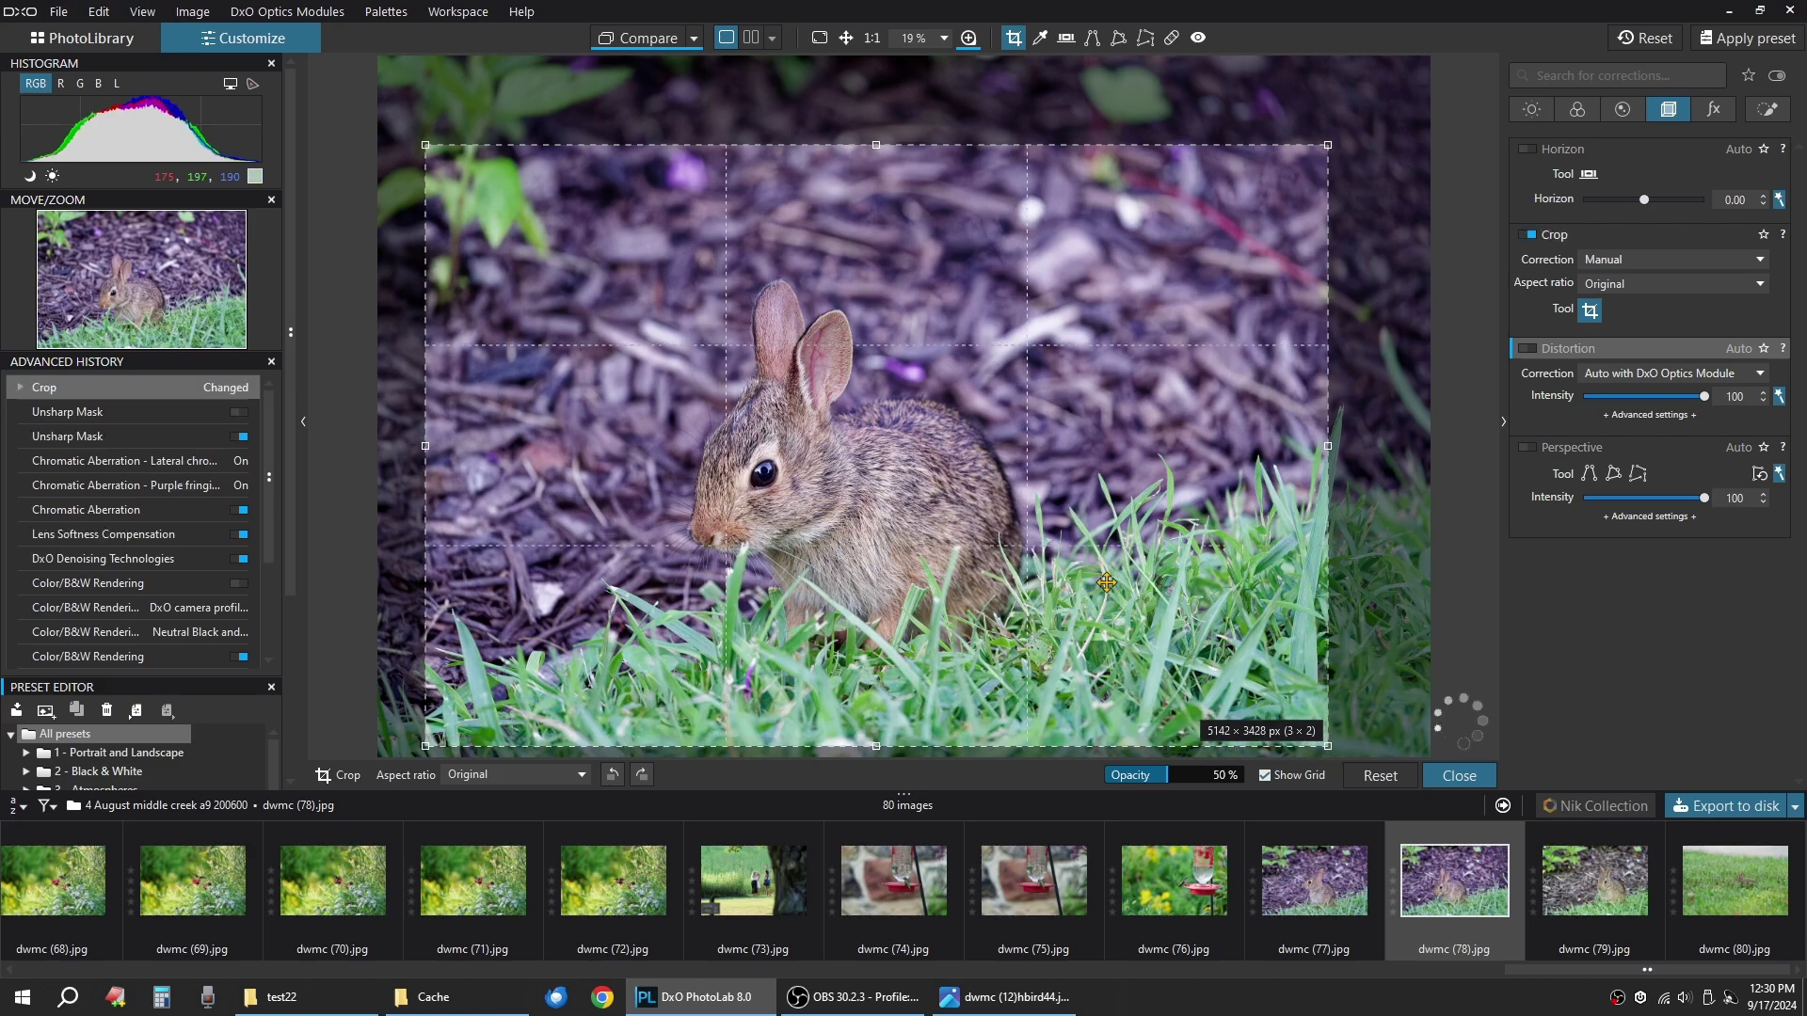
left_click_drag(1107, 584, 1164, 569)
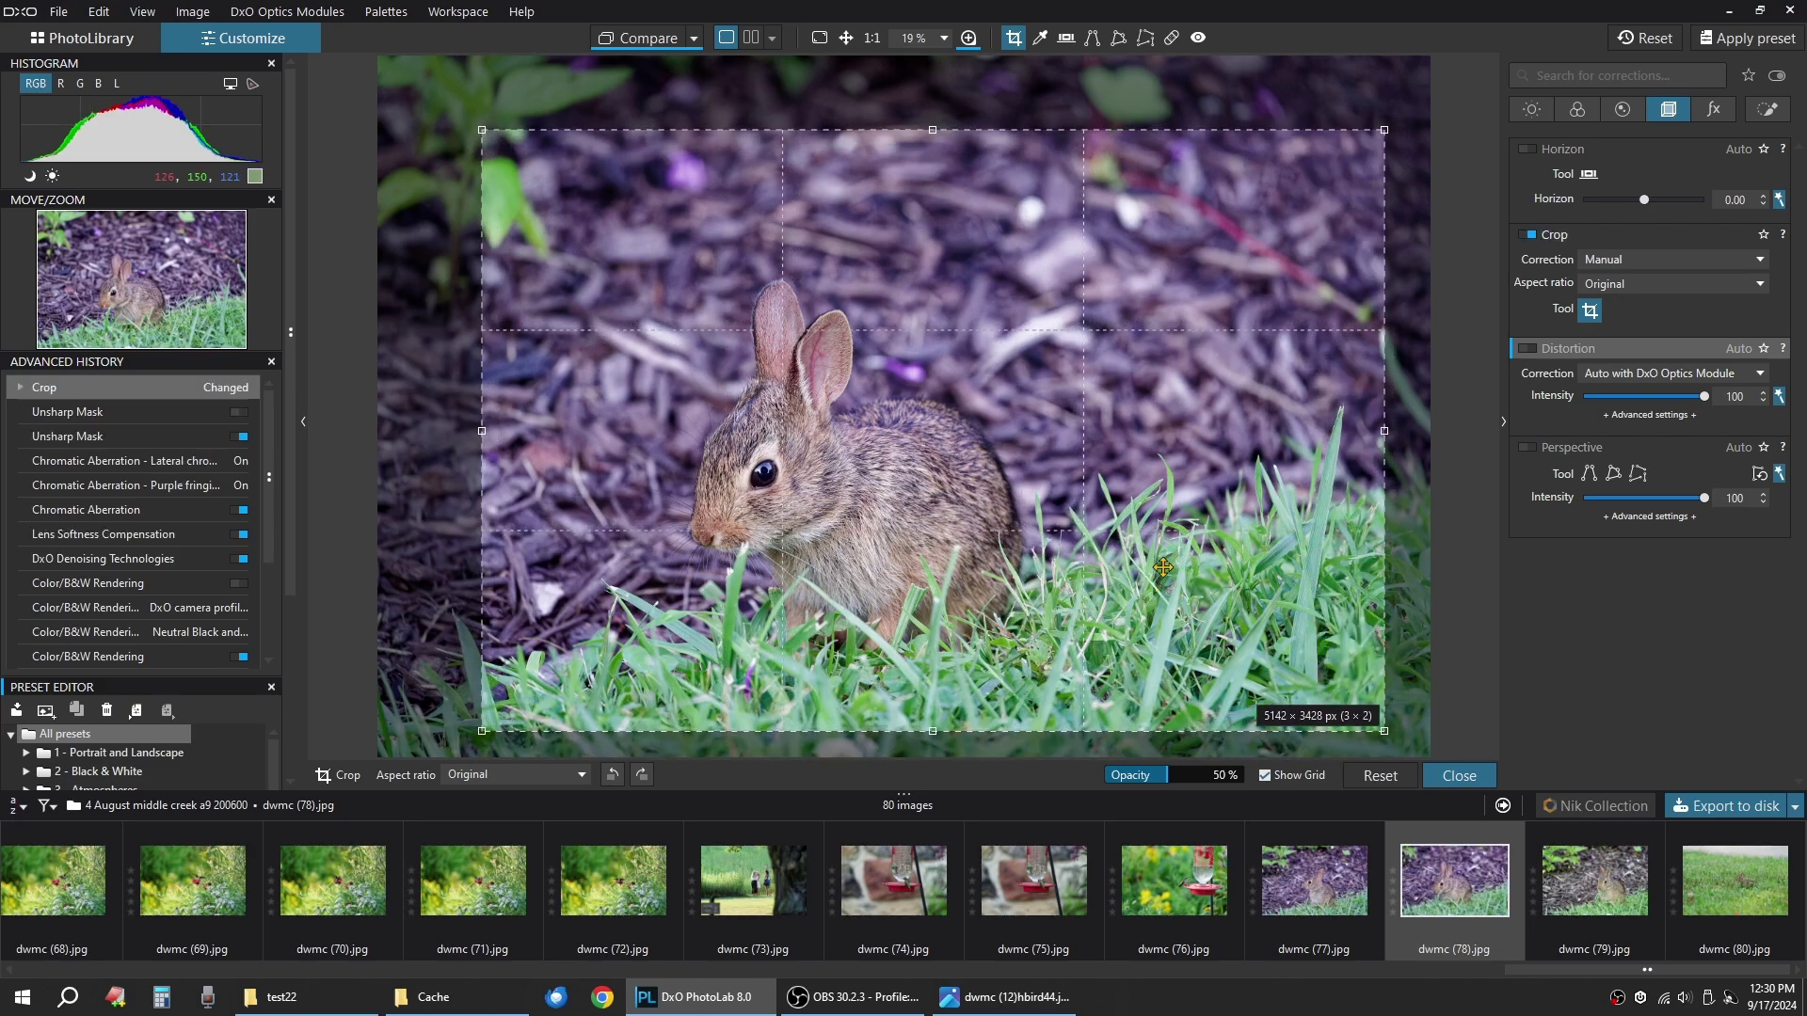
key("Return")
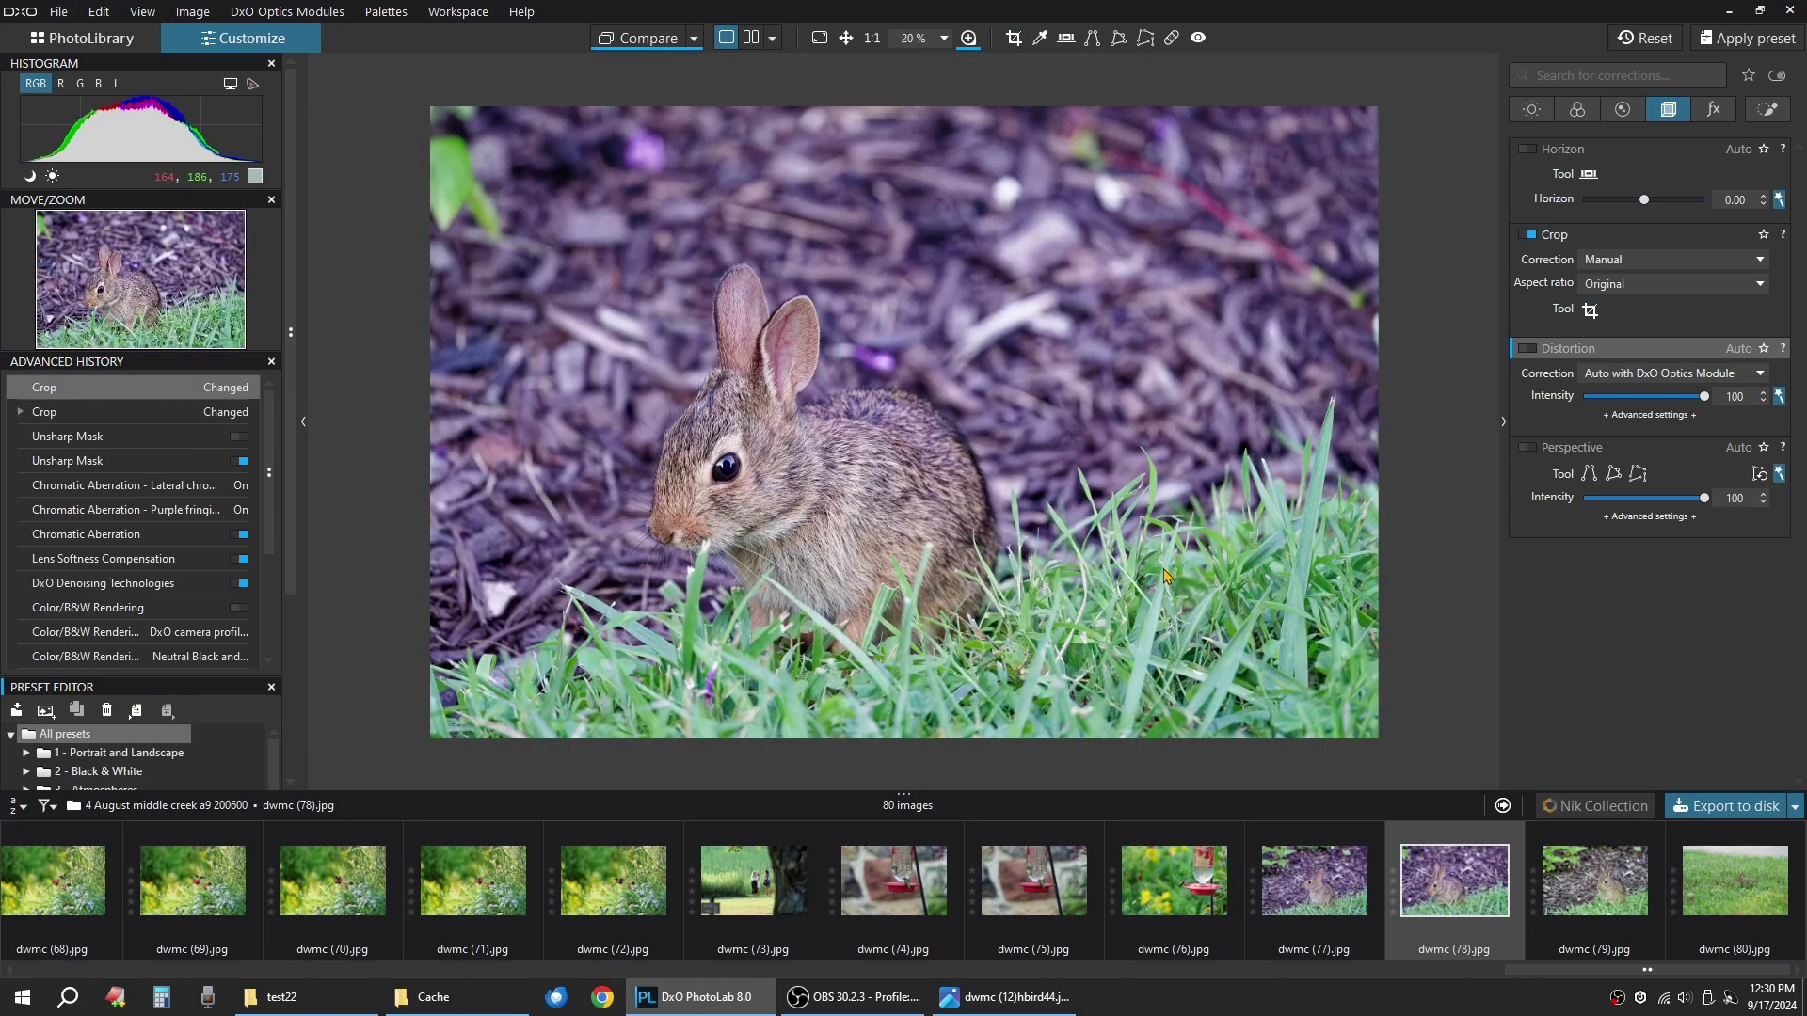
Move through the Light and Geometry palettes to the Instant Watermarking settings.
left_click(1532, 111)
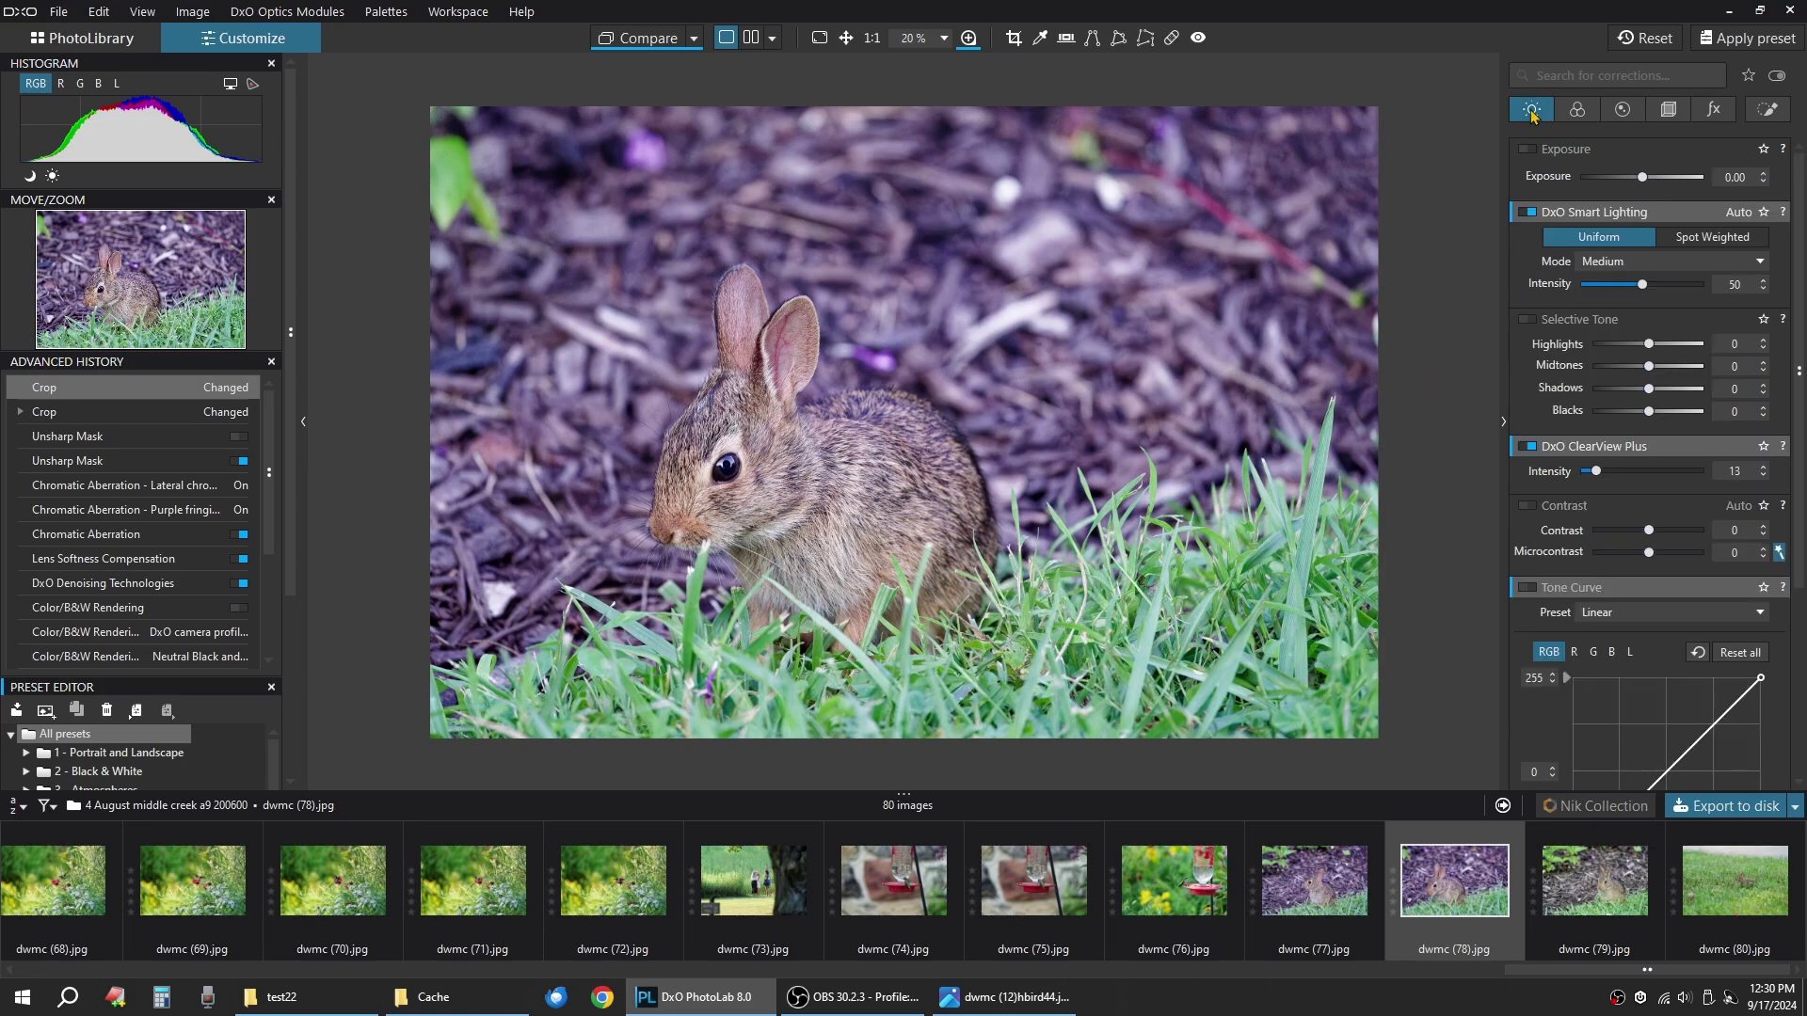
left_click(1673, 112)
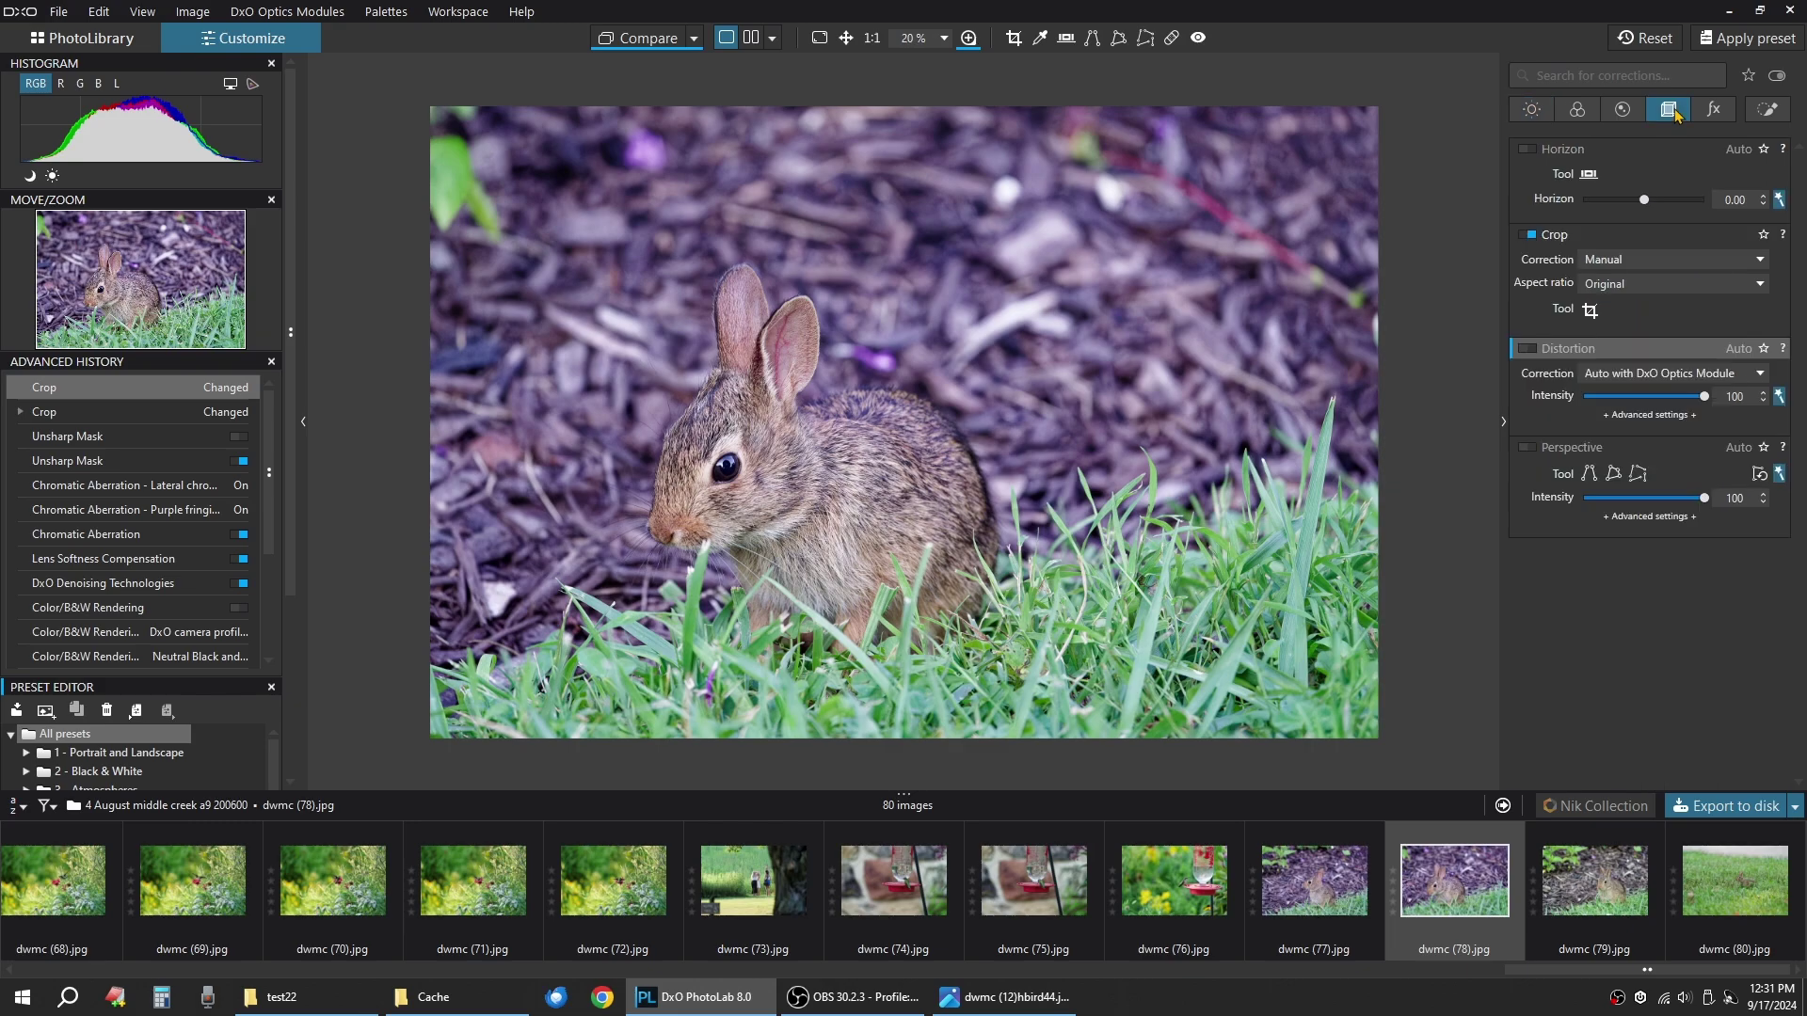
left_click(1714, 110)
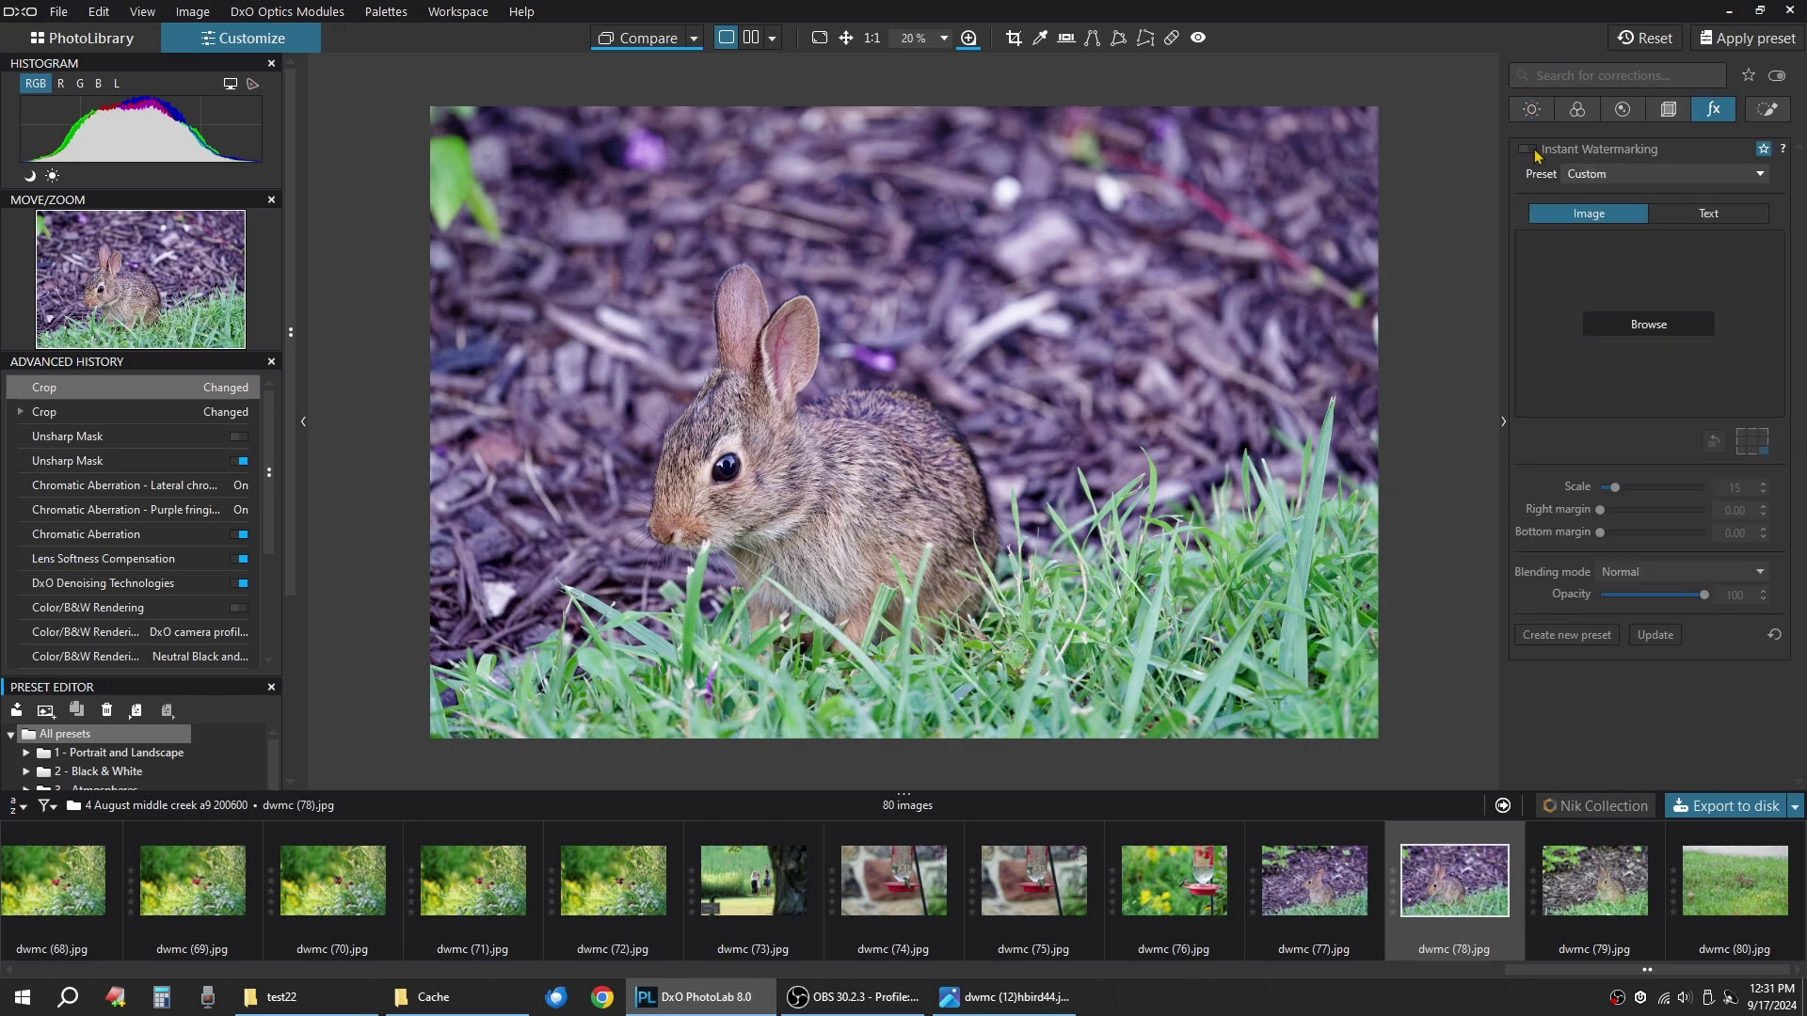
Turn on Instant Watermarking and pick the dwpixnew logo preset after trying dw and dwpix.
left_click(1527, 151)
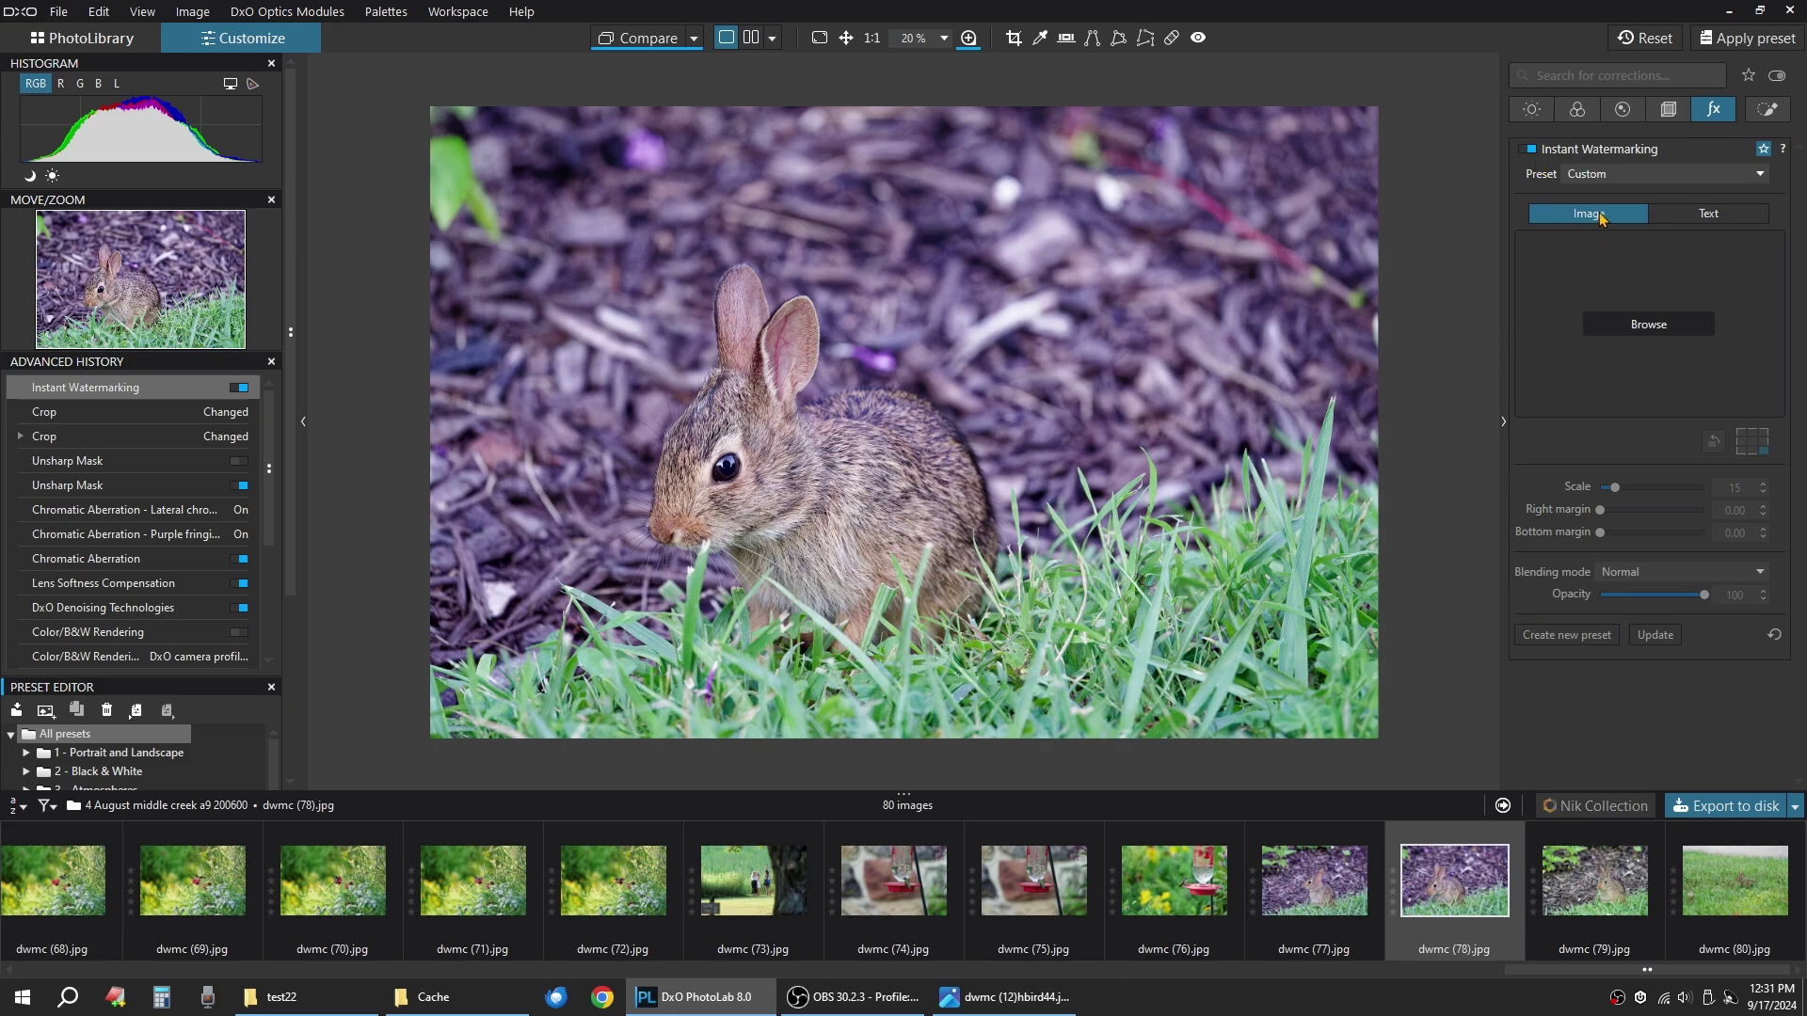
left_click(1671, 177)
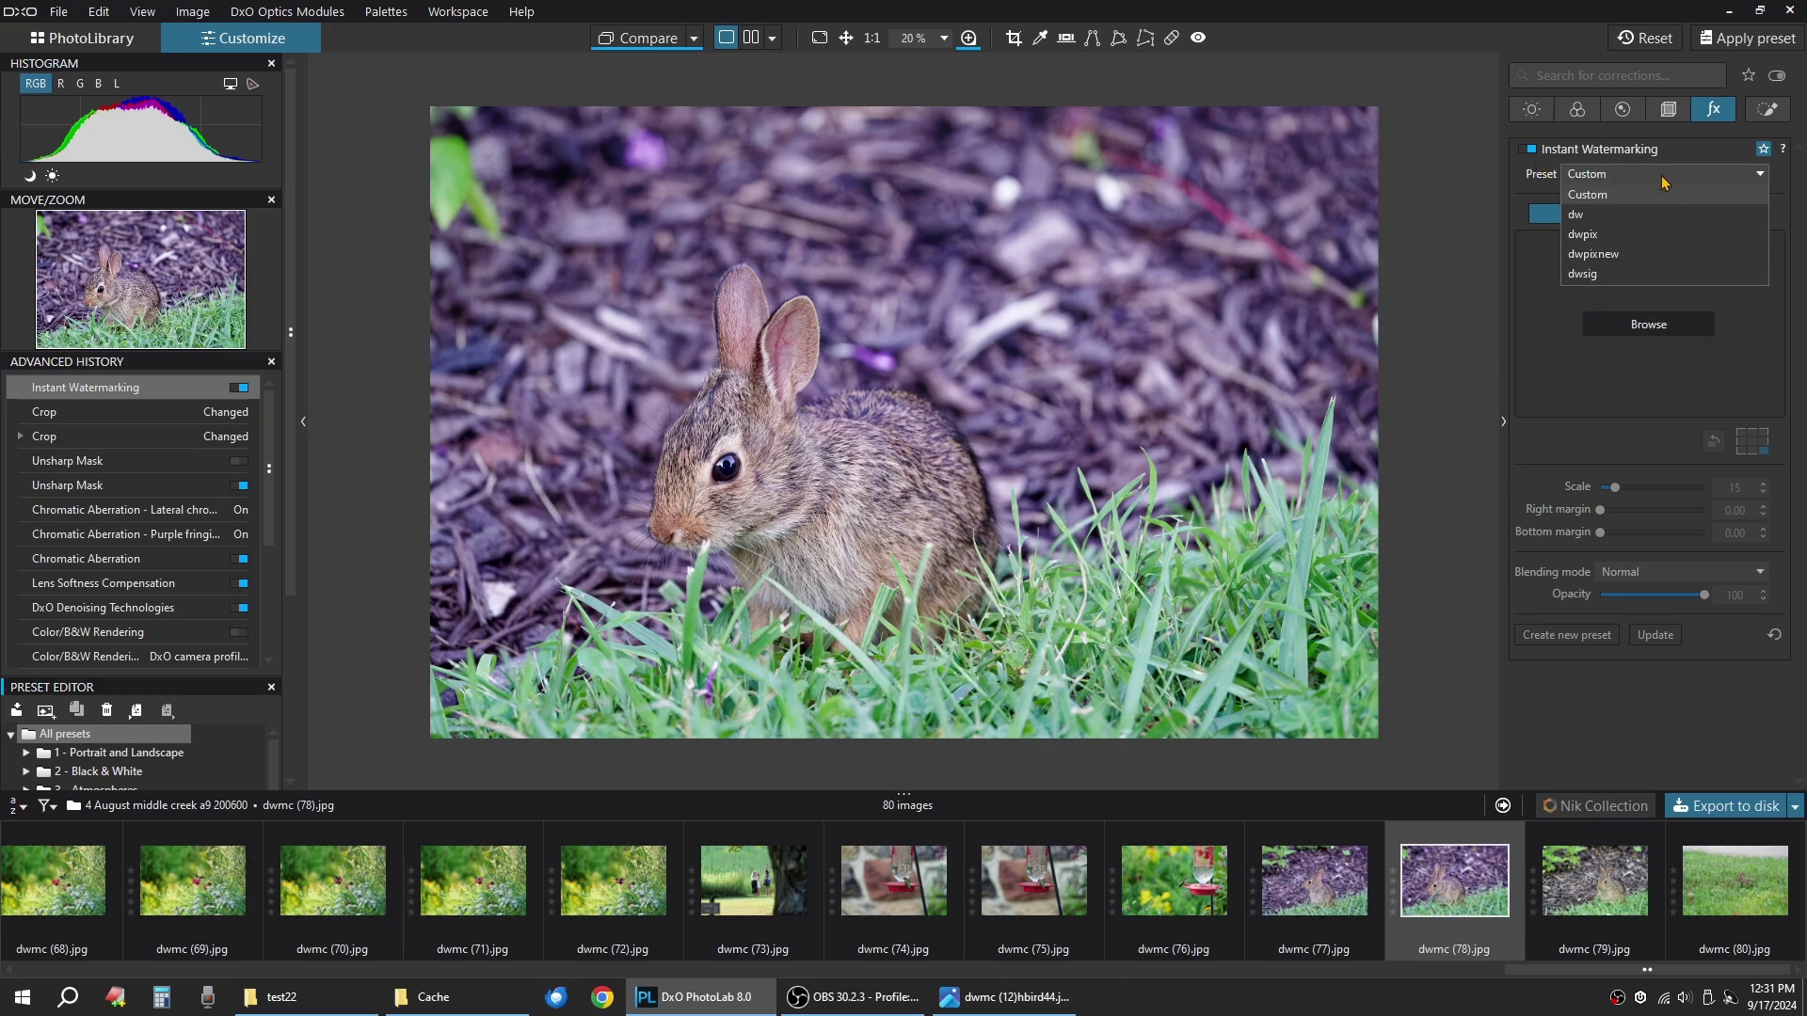
left_click(1641, 217)
left_click(1638, 234)
left_click(1636, 256)
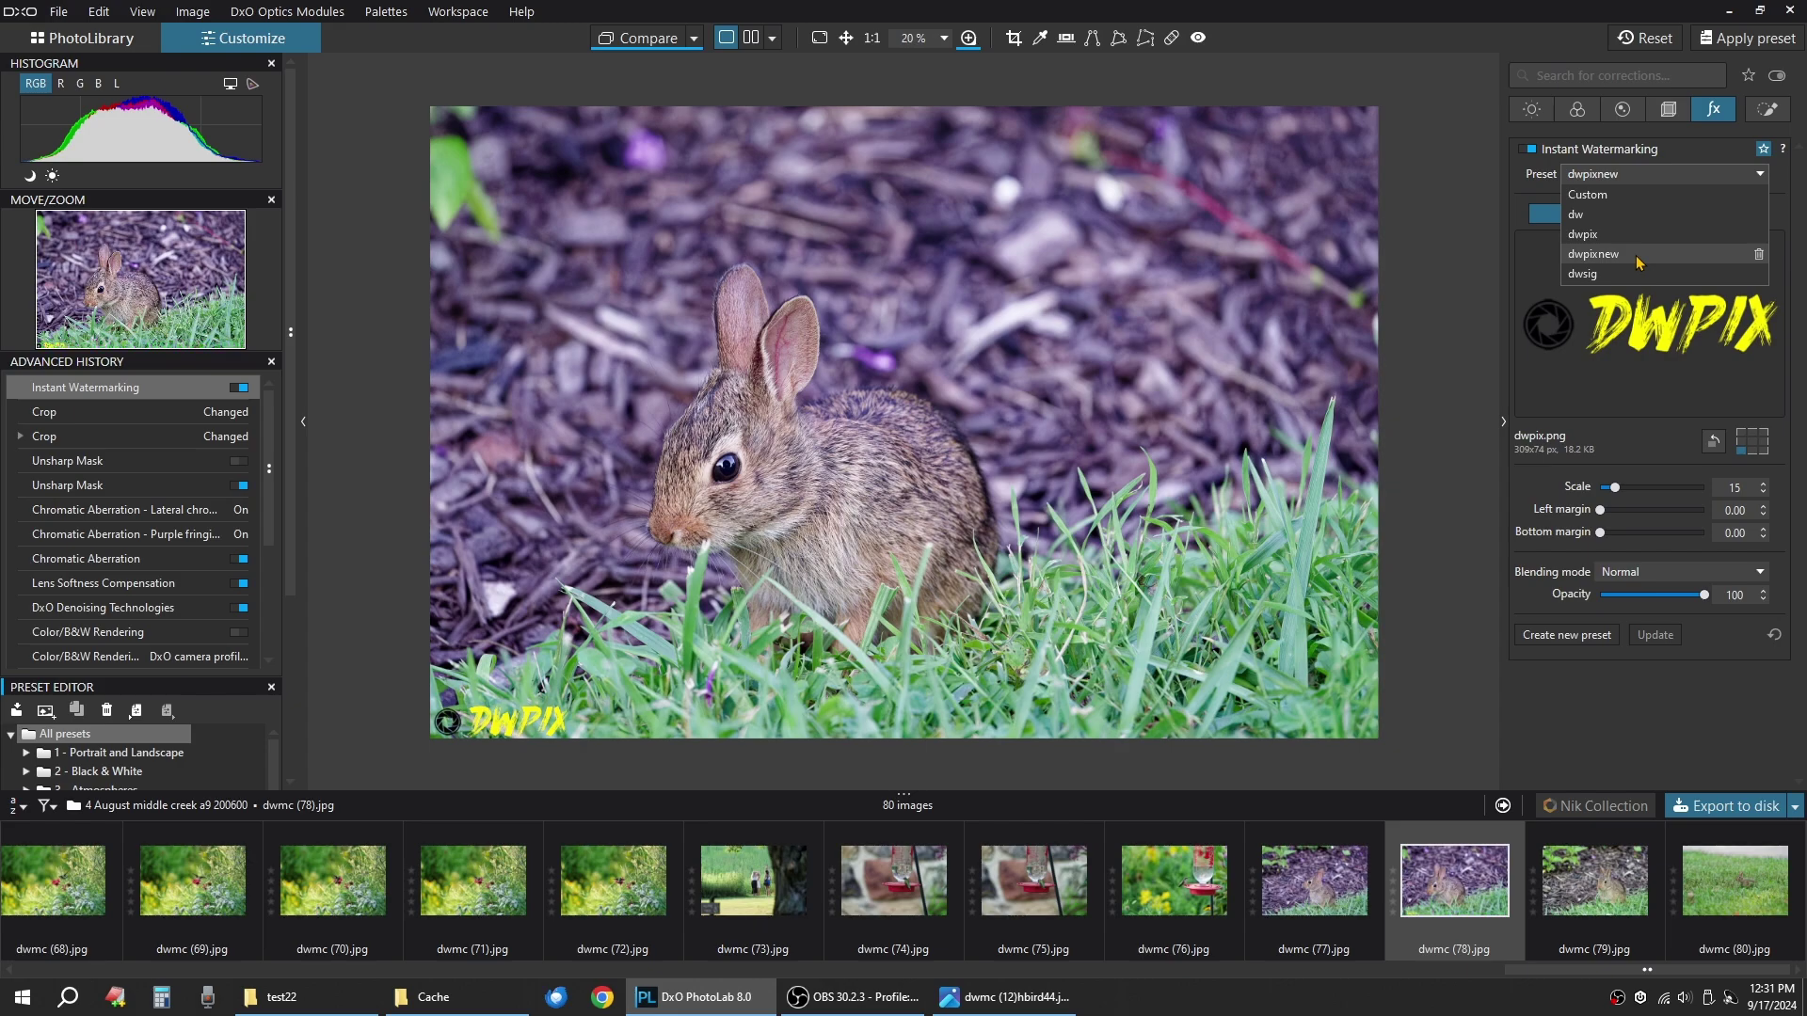
left_click(1636, 256)
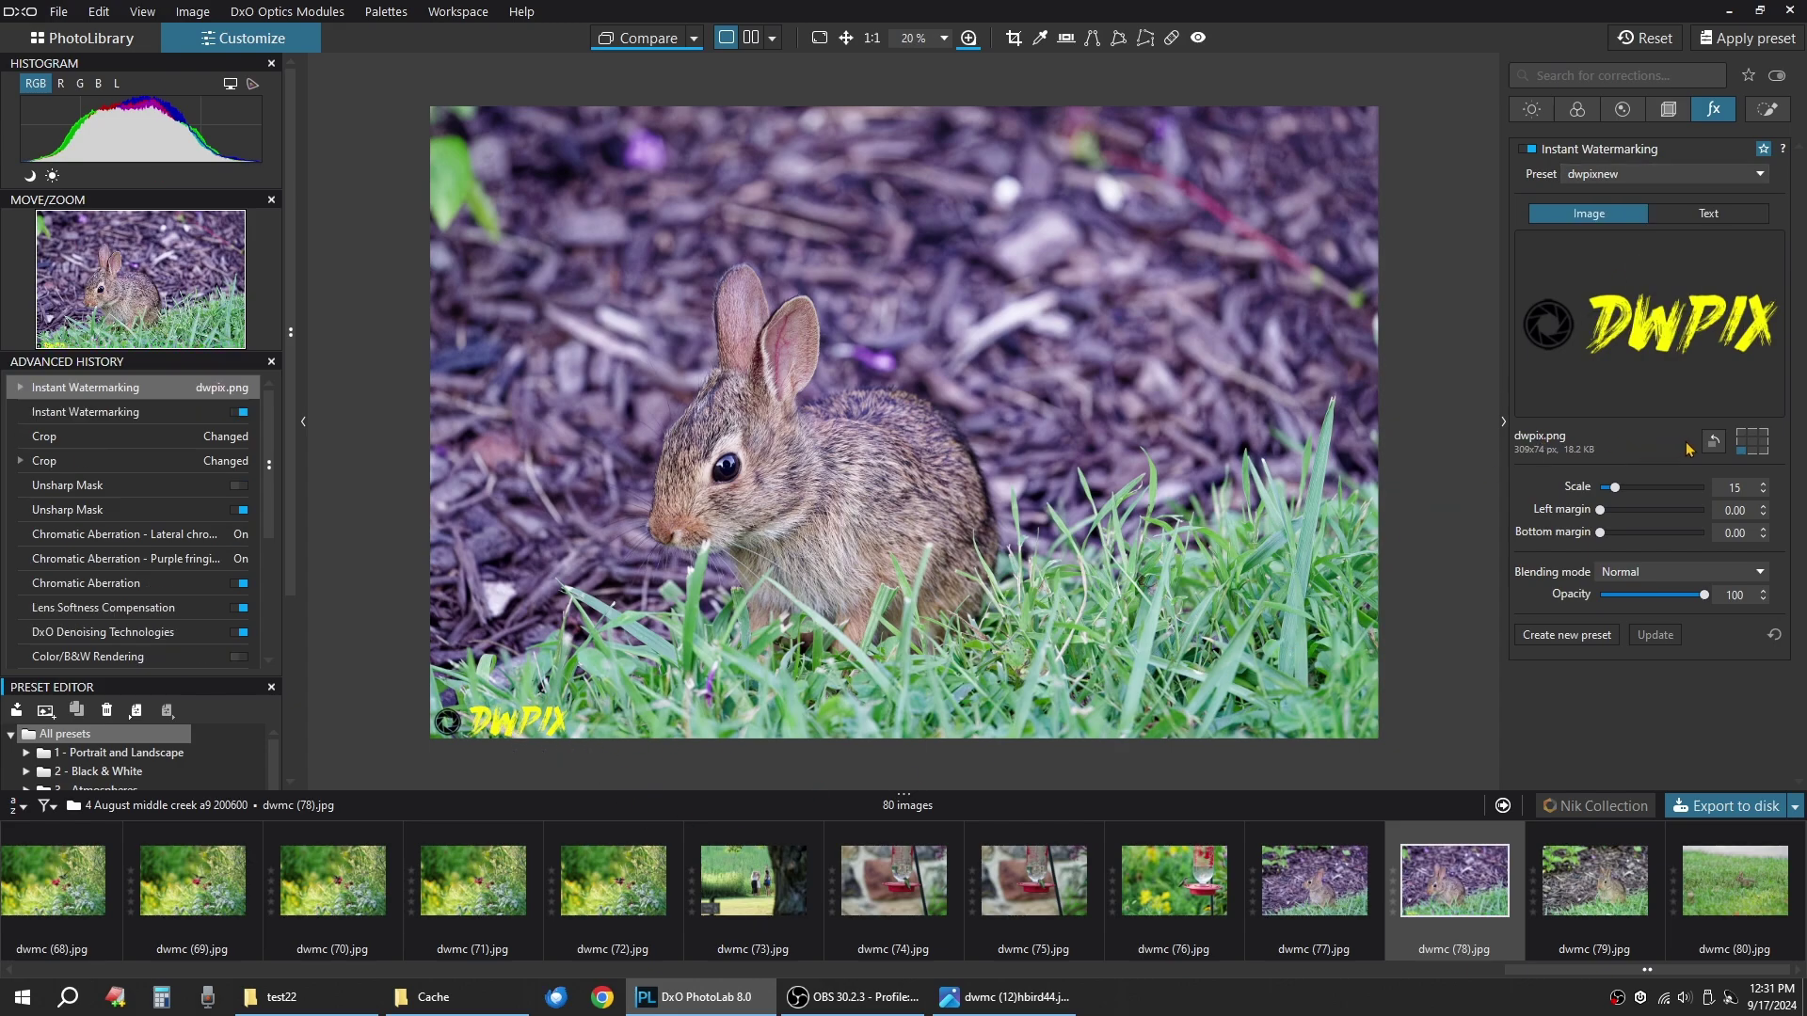
Test watermark positions, then set it at the bottom with scale 25, bottom margin 10.81, and turn it off.
left_click(1742, 441)
left_click(1752, 435)
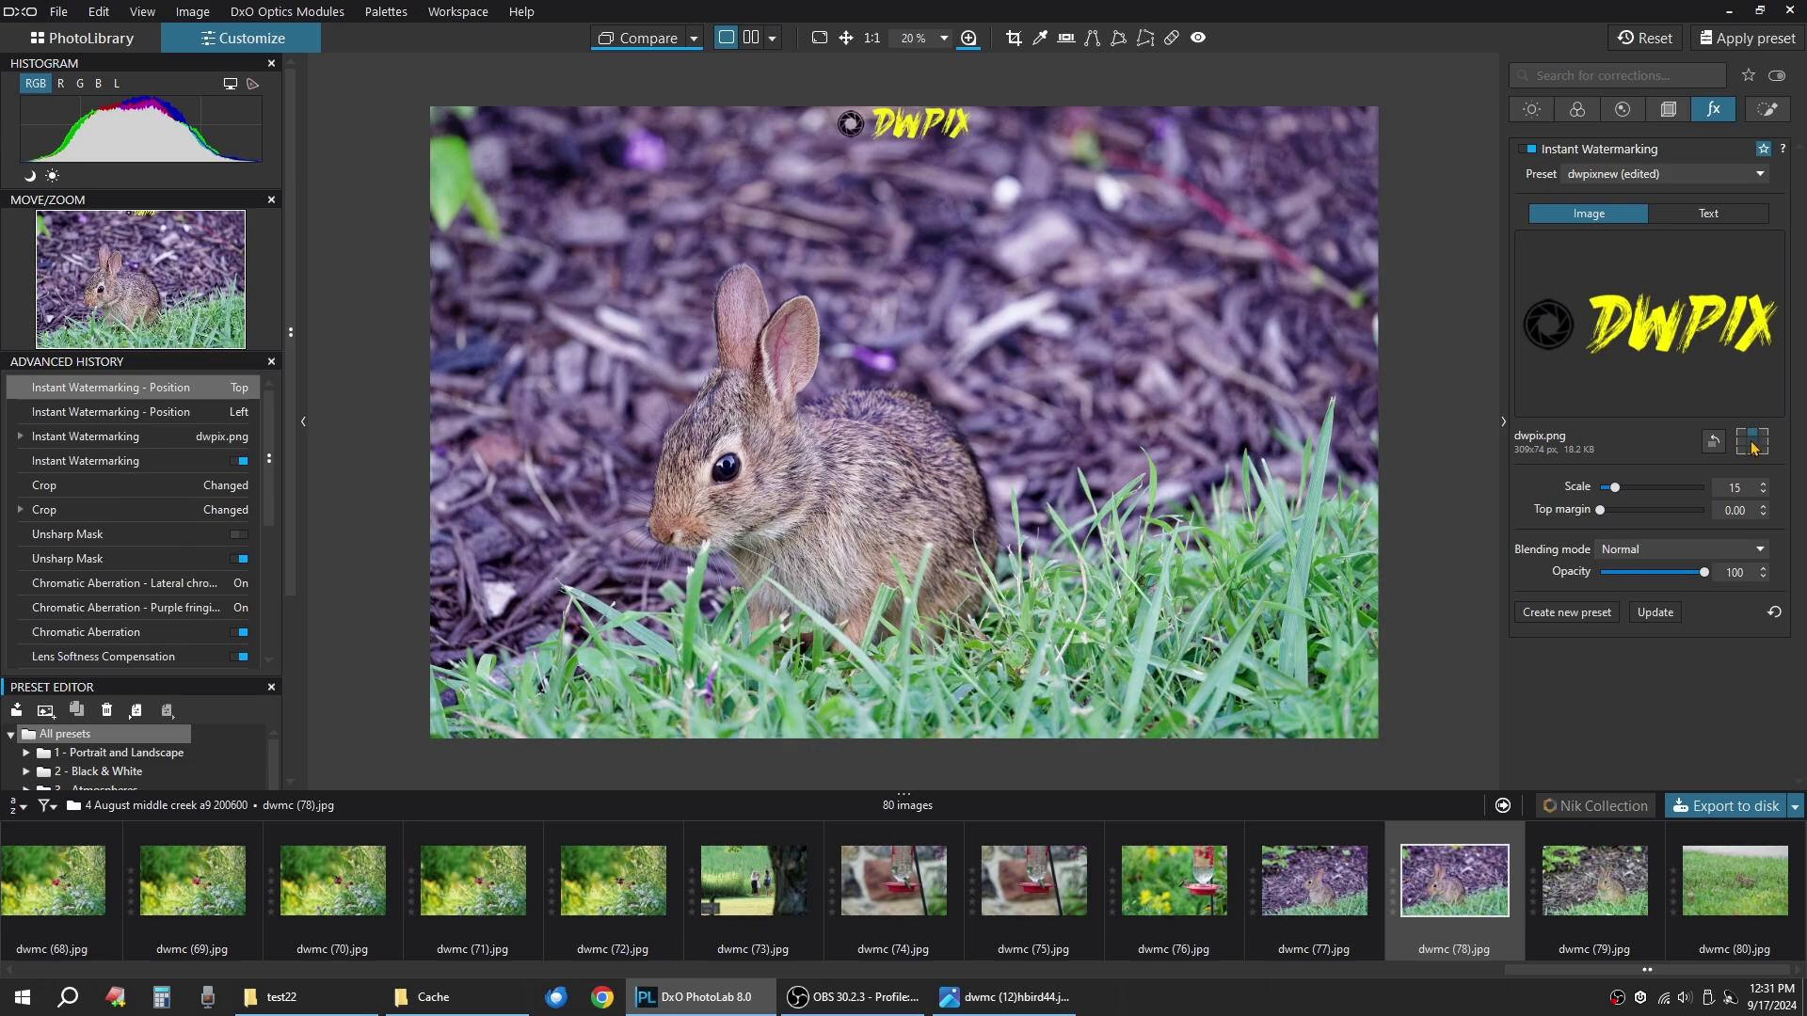
left_click(1752, 442)
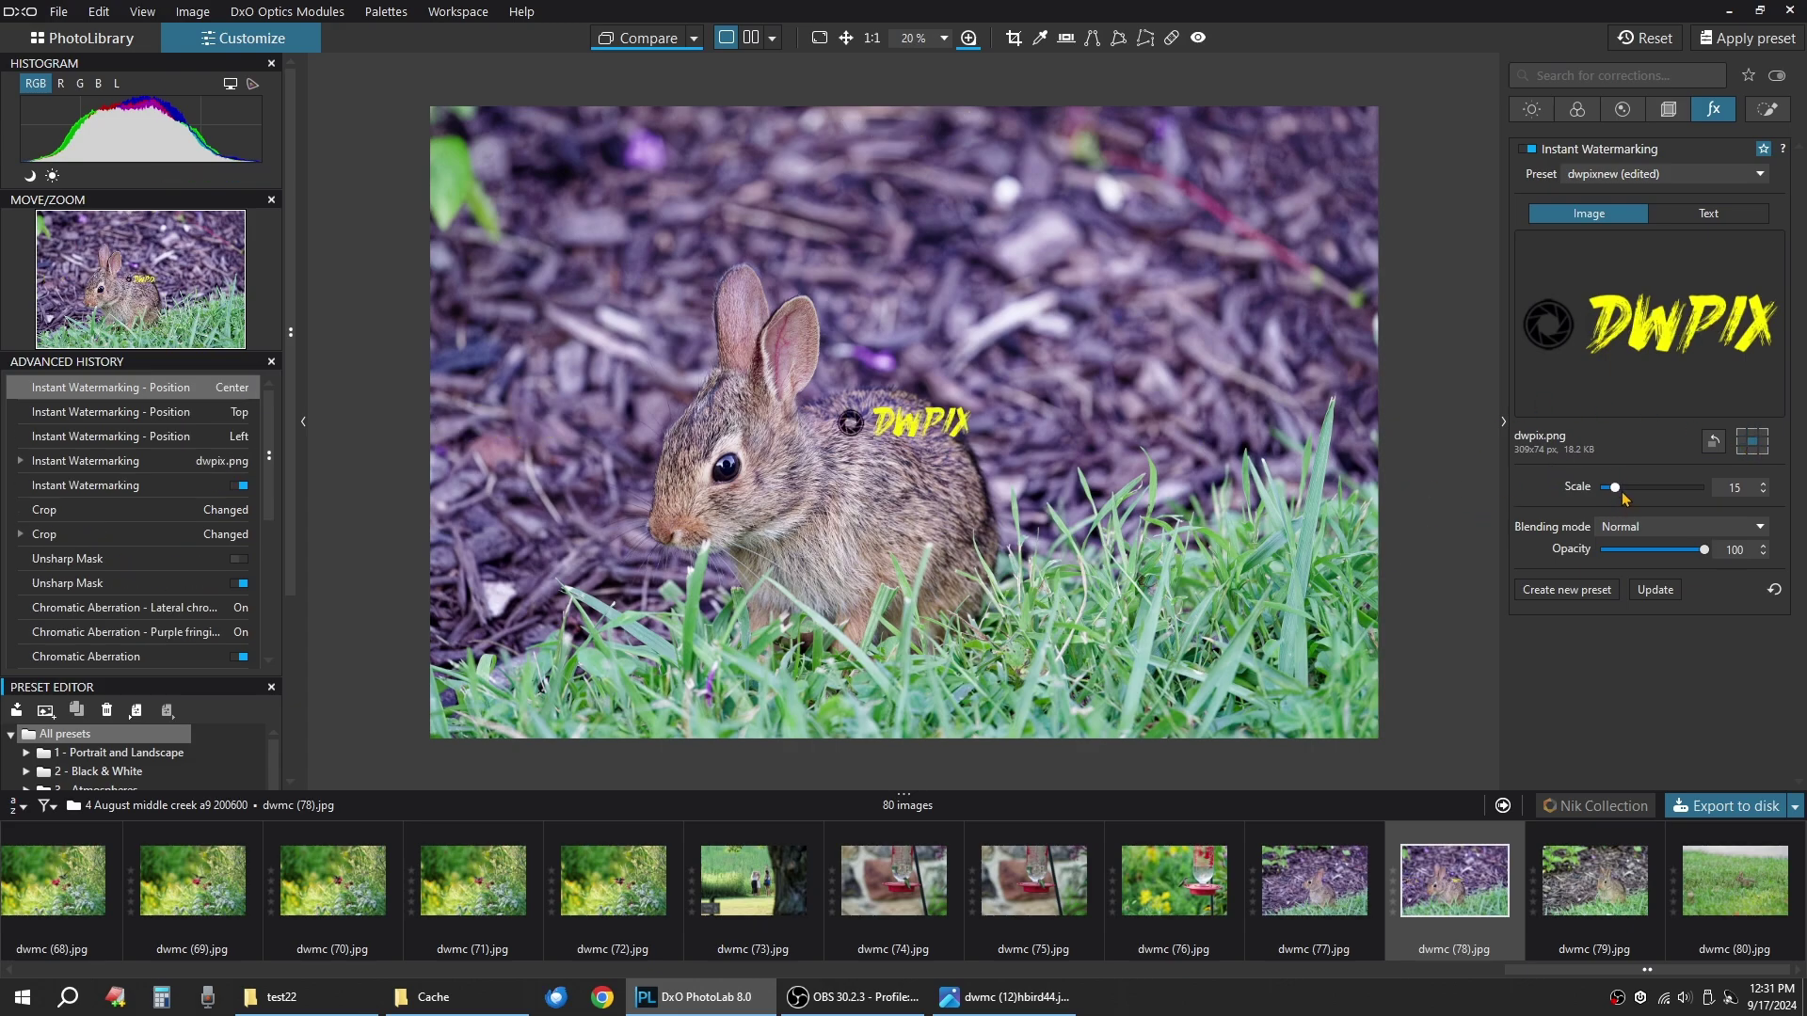
left_click_drag(1621, 493, 1665, 491)
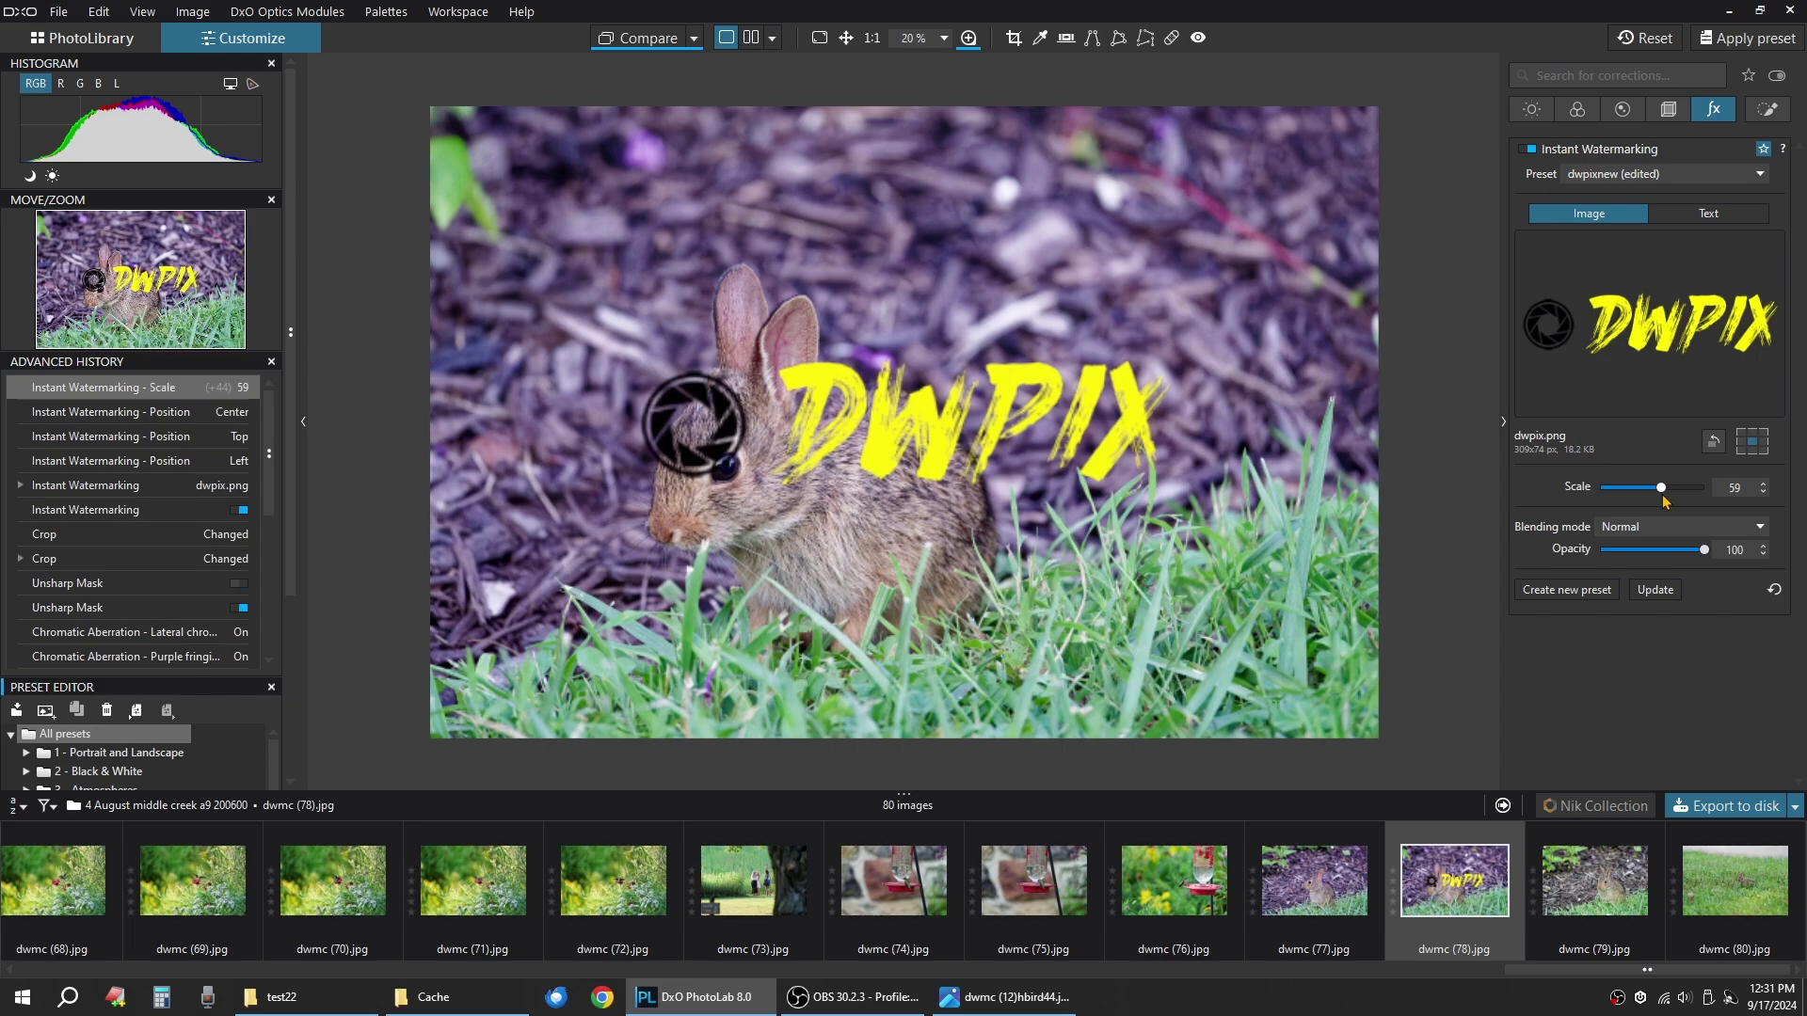
left_click(1753, 451)
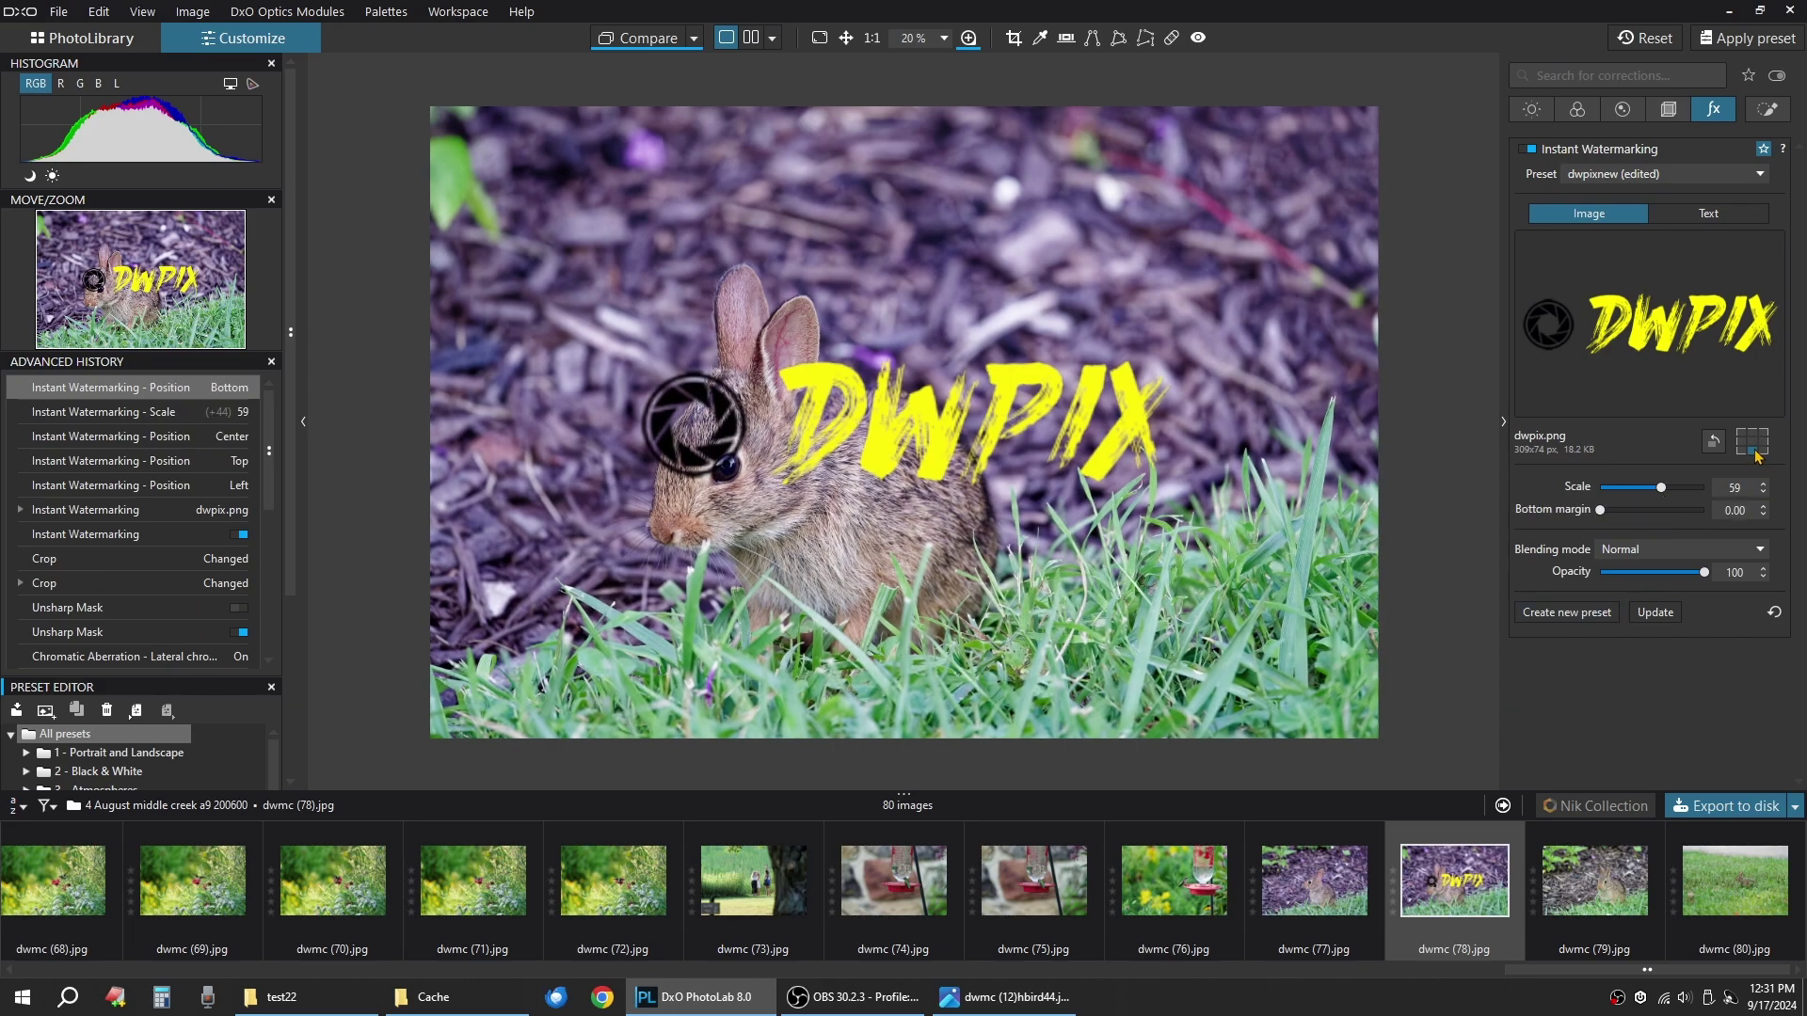
left_click(1625, 488)
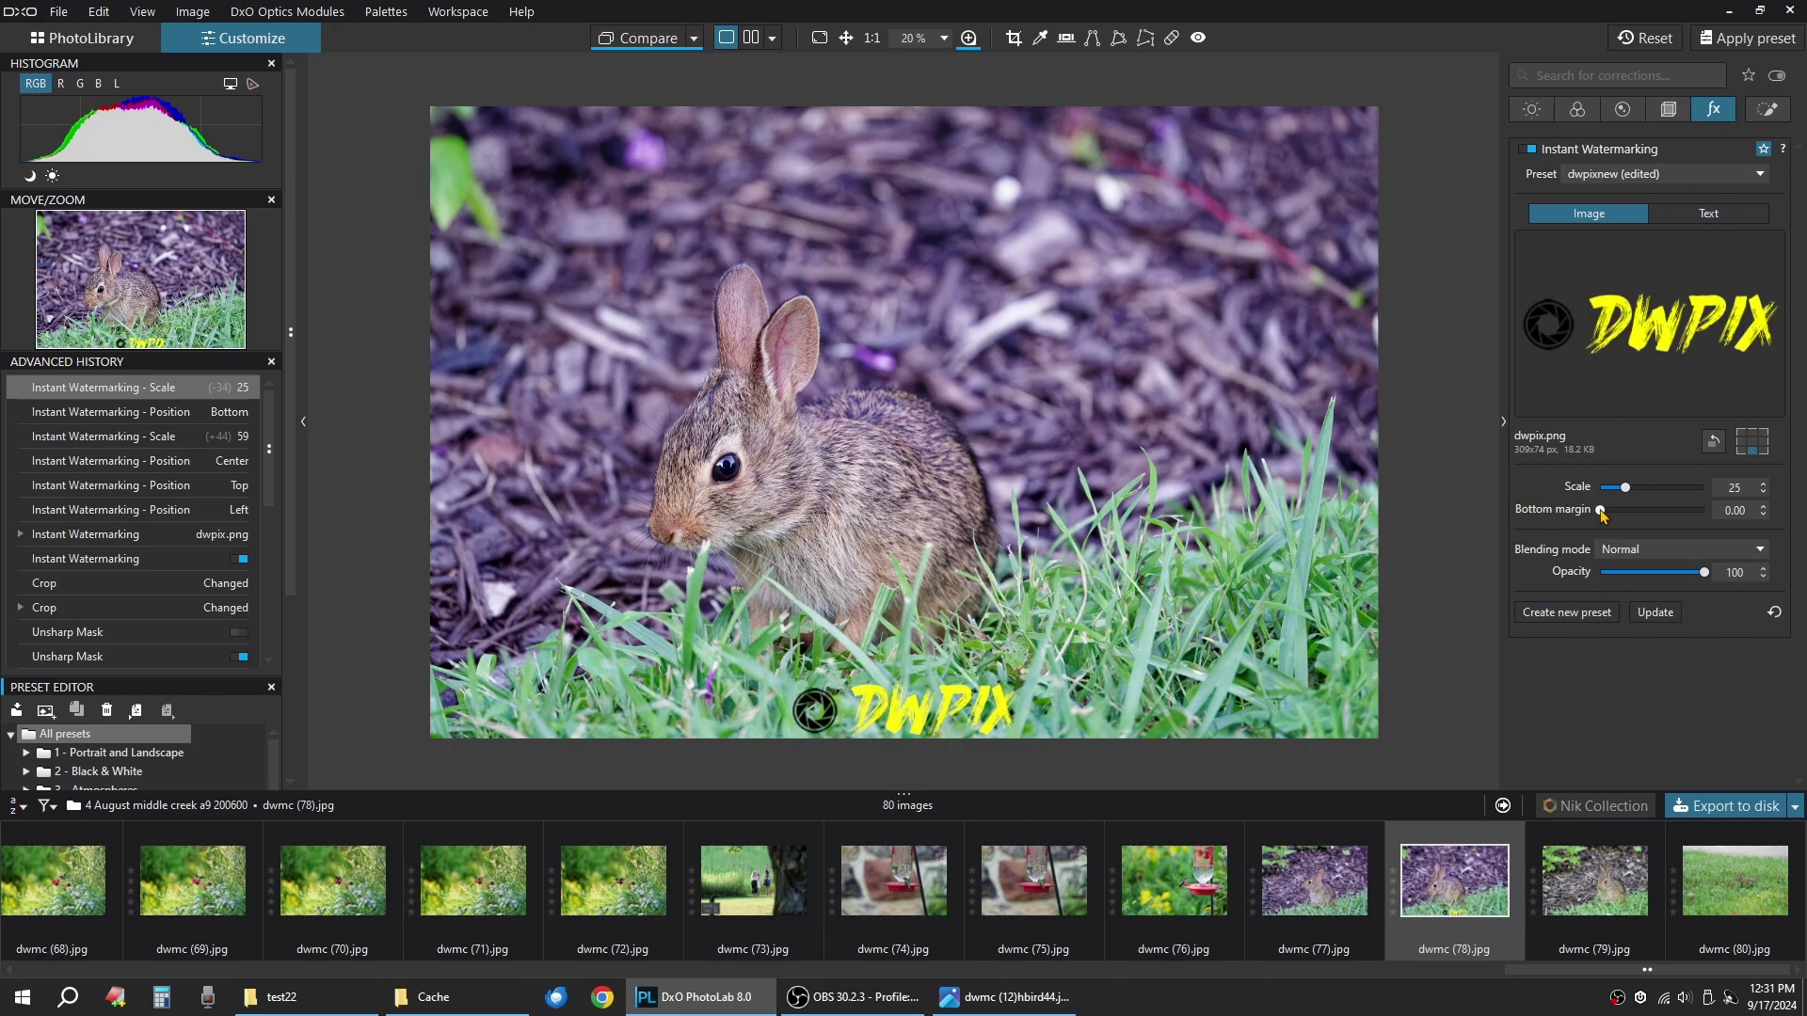
left_click_drag(1601, 510, 1612, 510)
left_click(1653, 552)
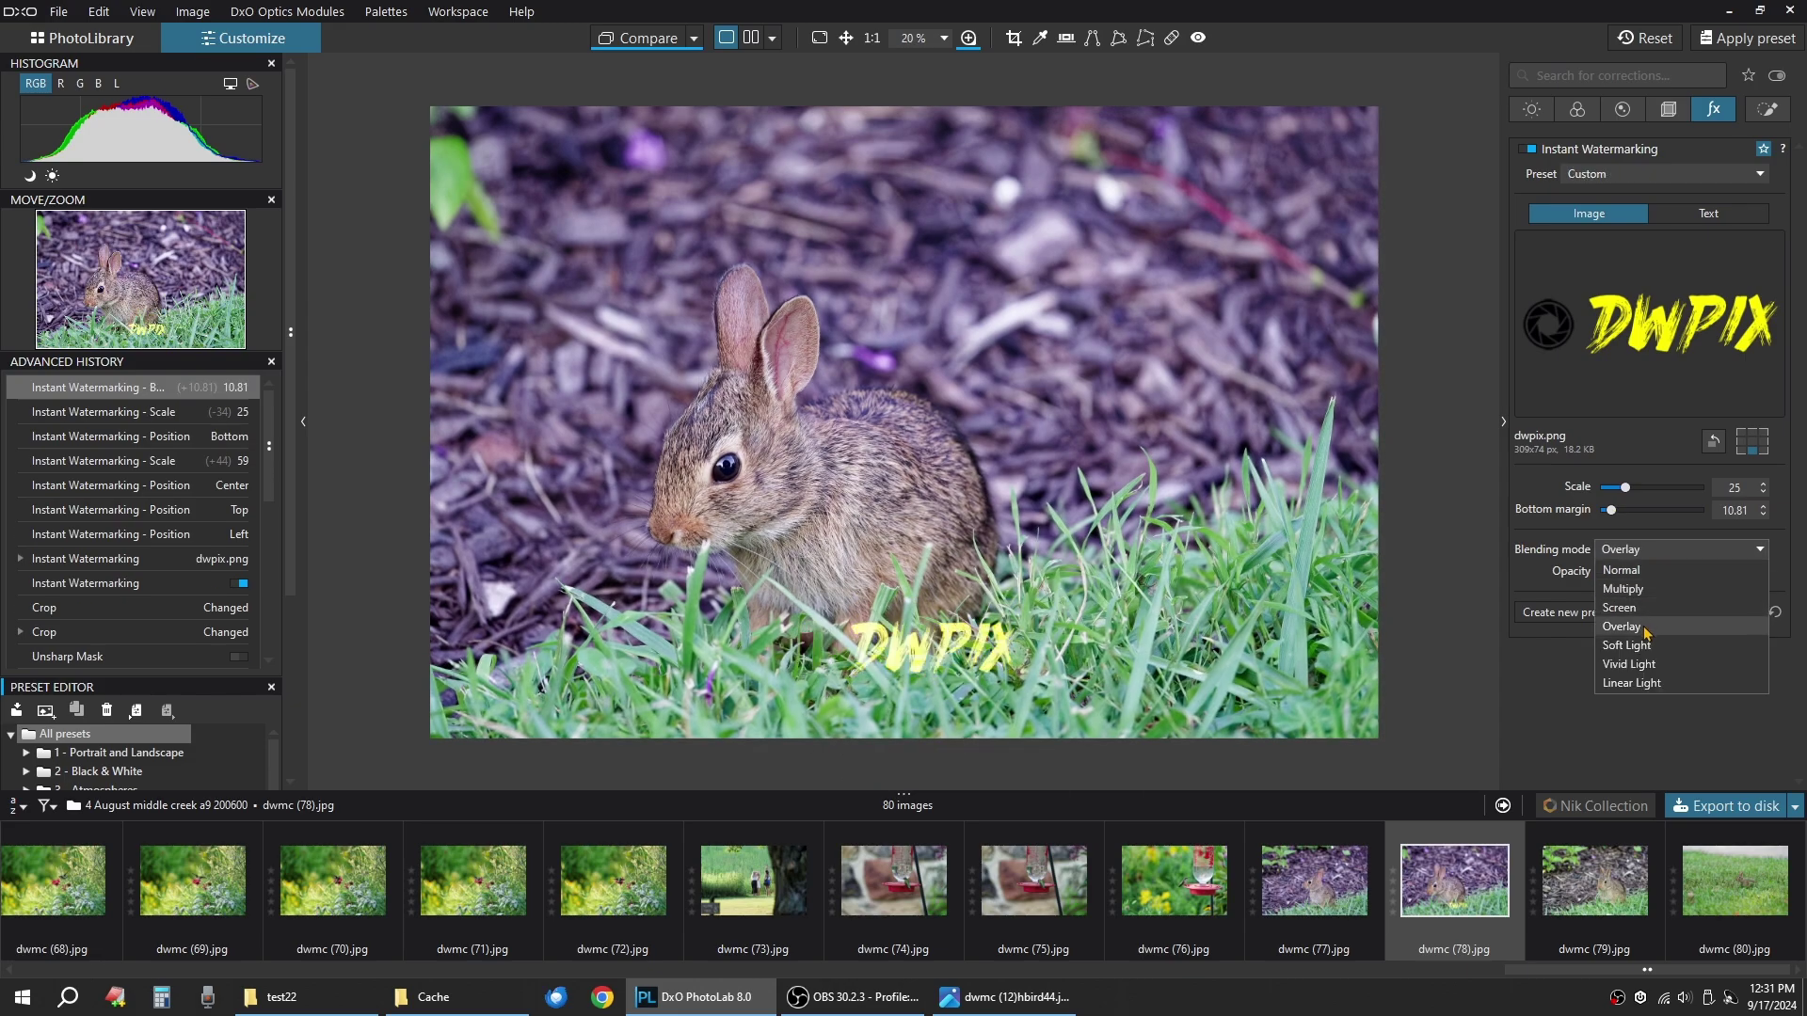
left_click(1646, 570)
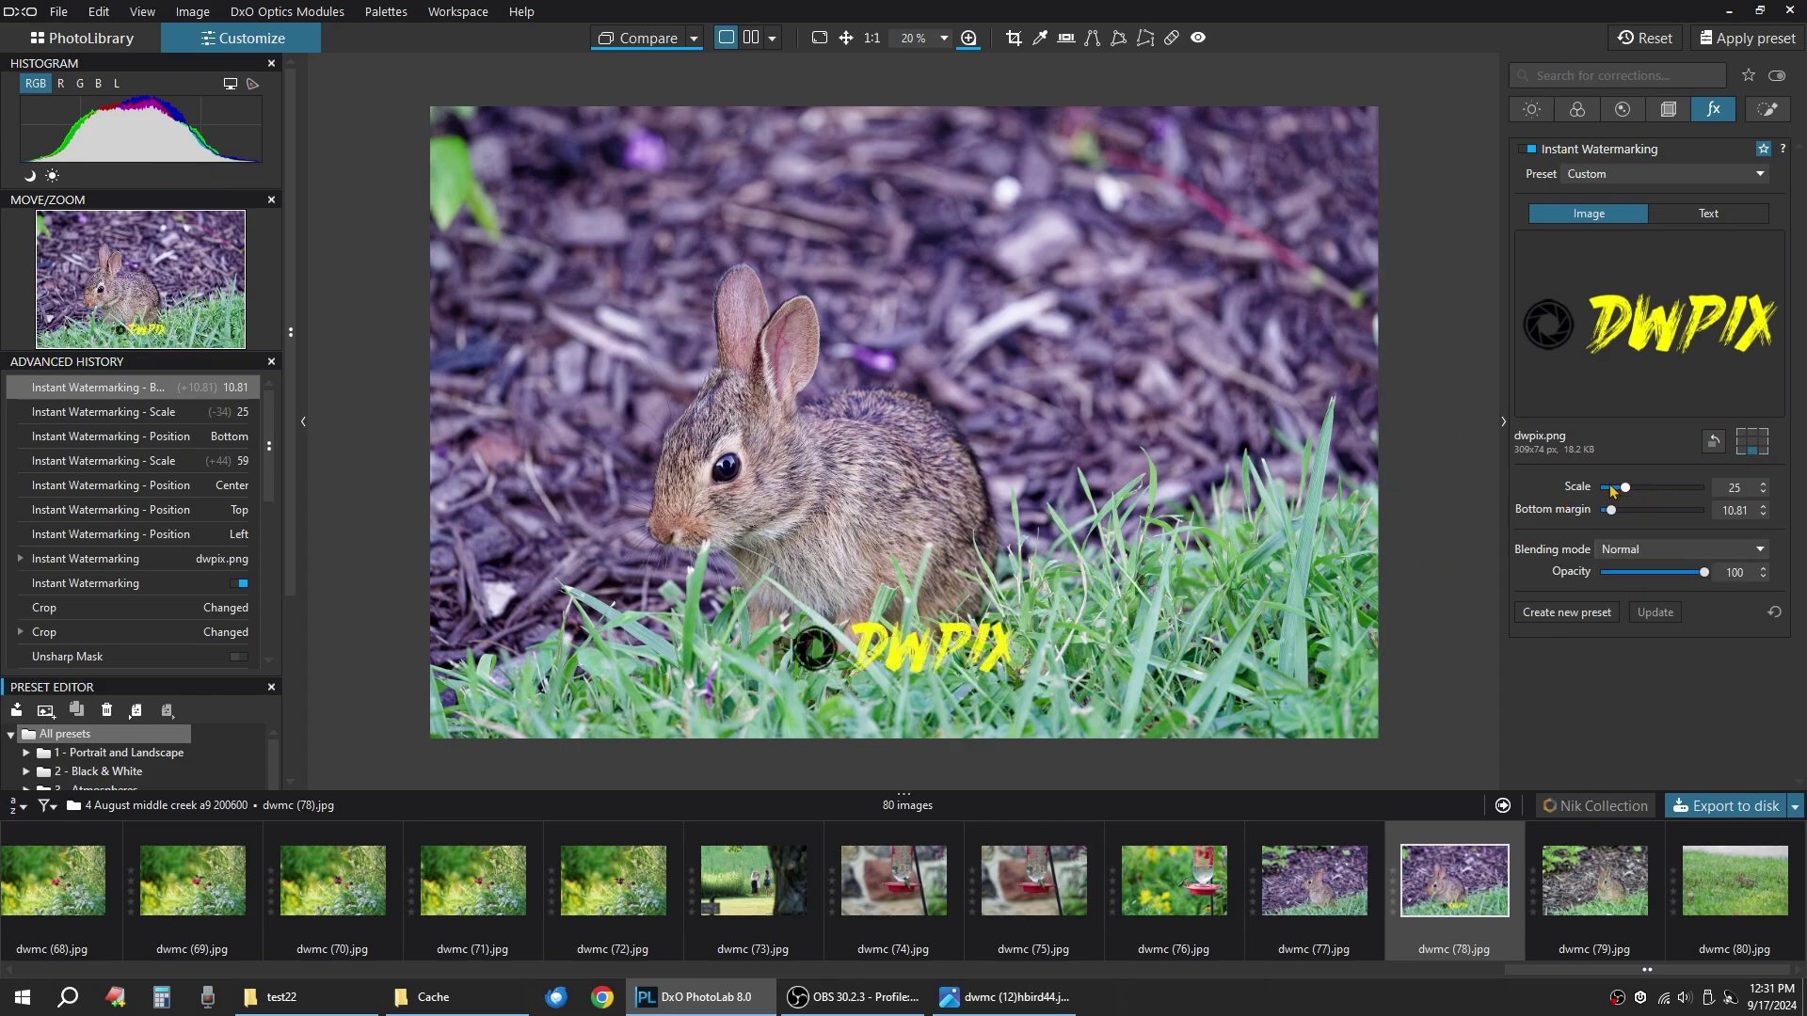
left_click(1530, 149)
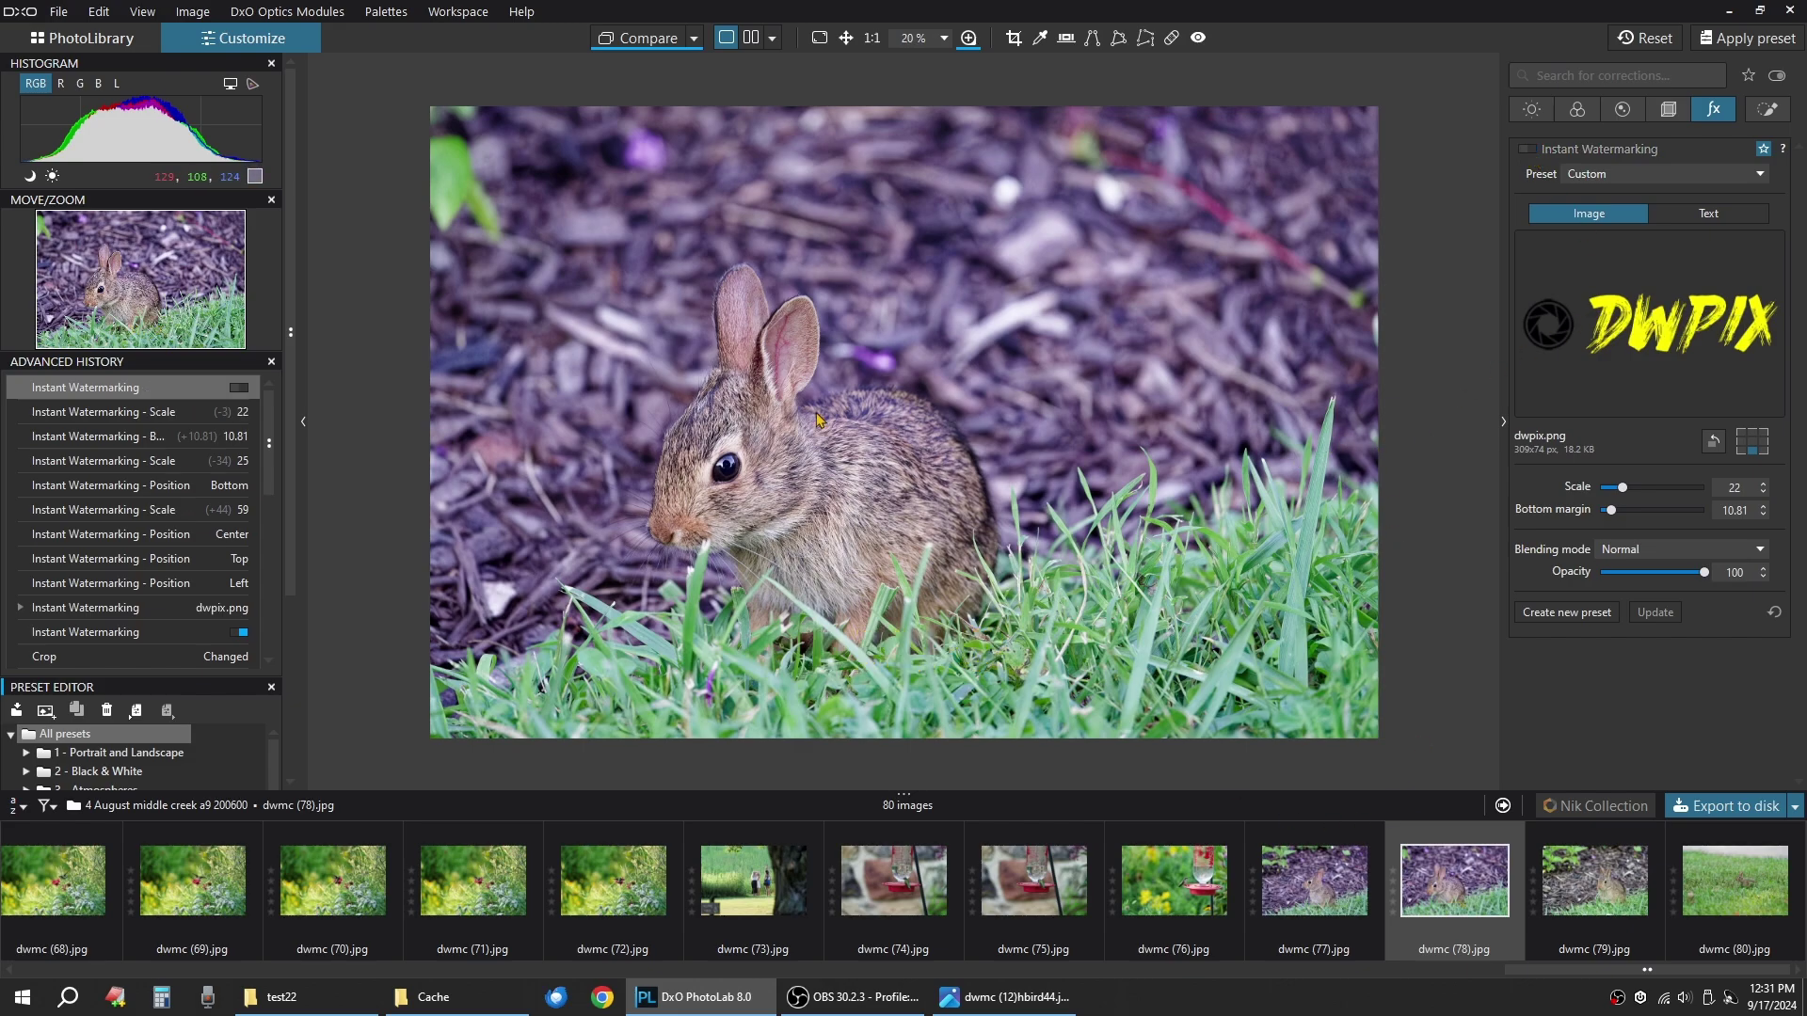
Export the photo as a JPEG with the file name suffix 'rabbit'.
left_click(1732, 807)
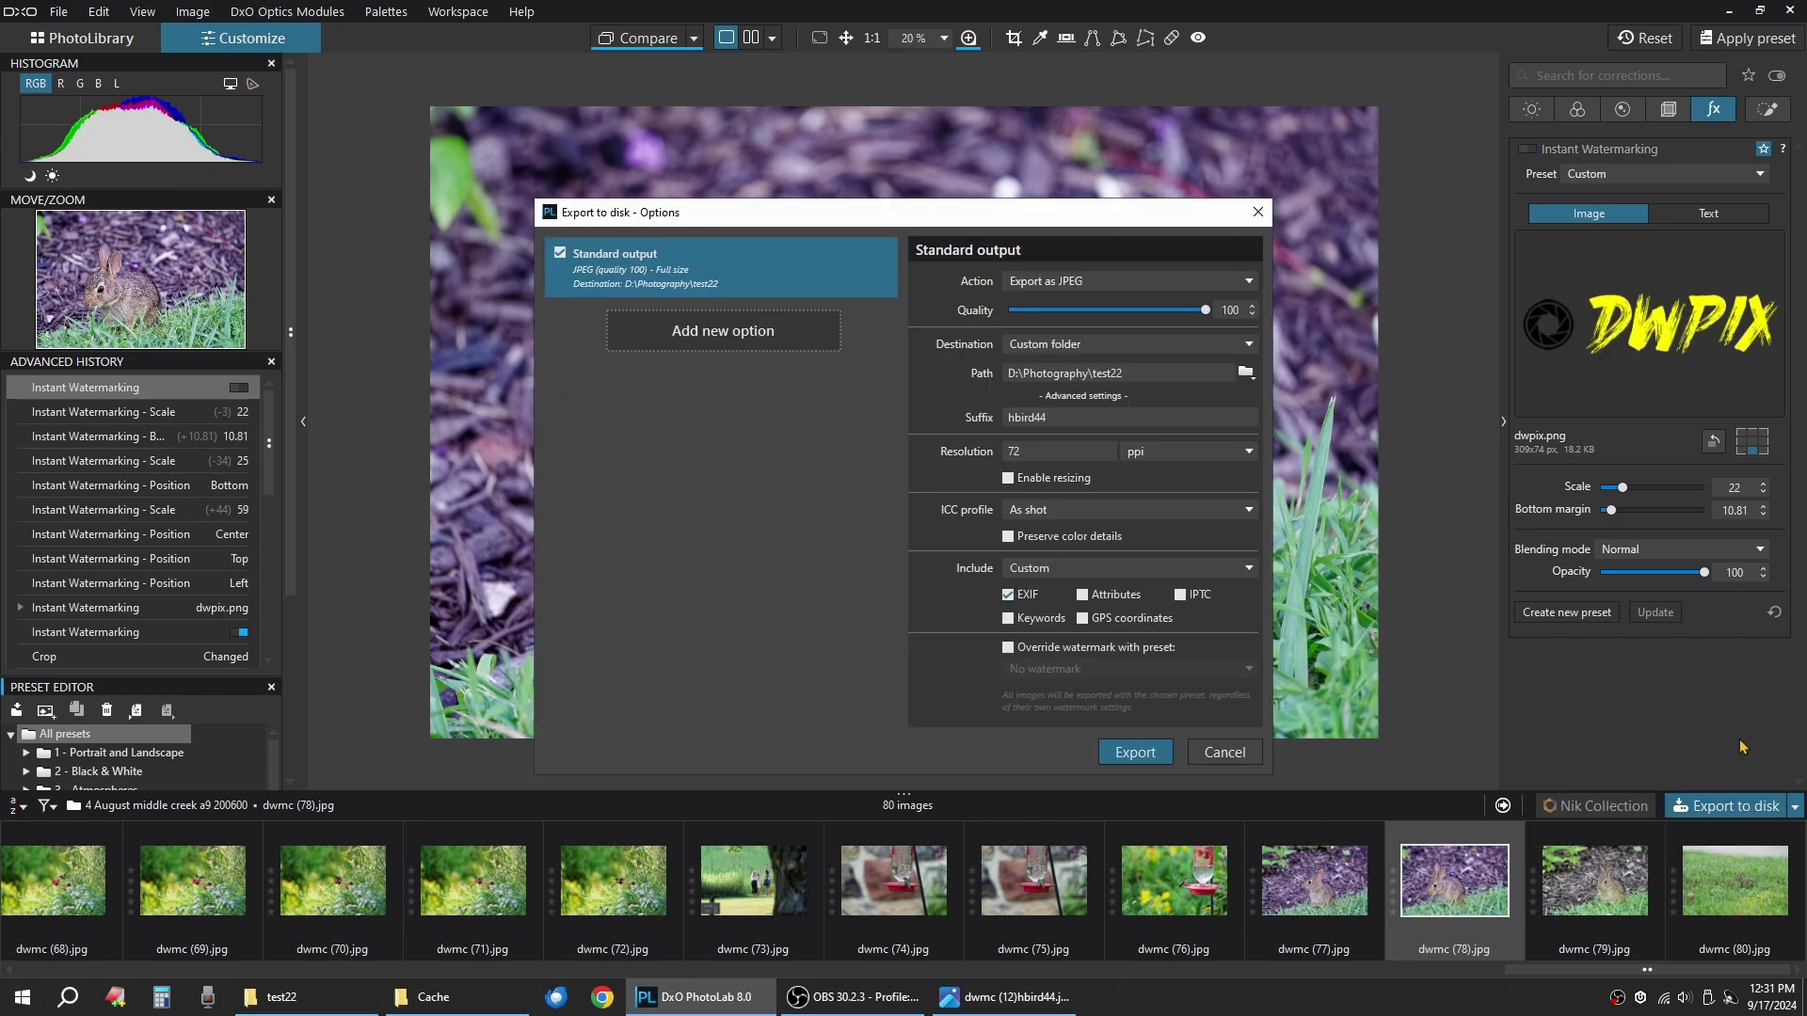
left_click_drag(1079, 421, 819, 416)
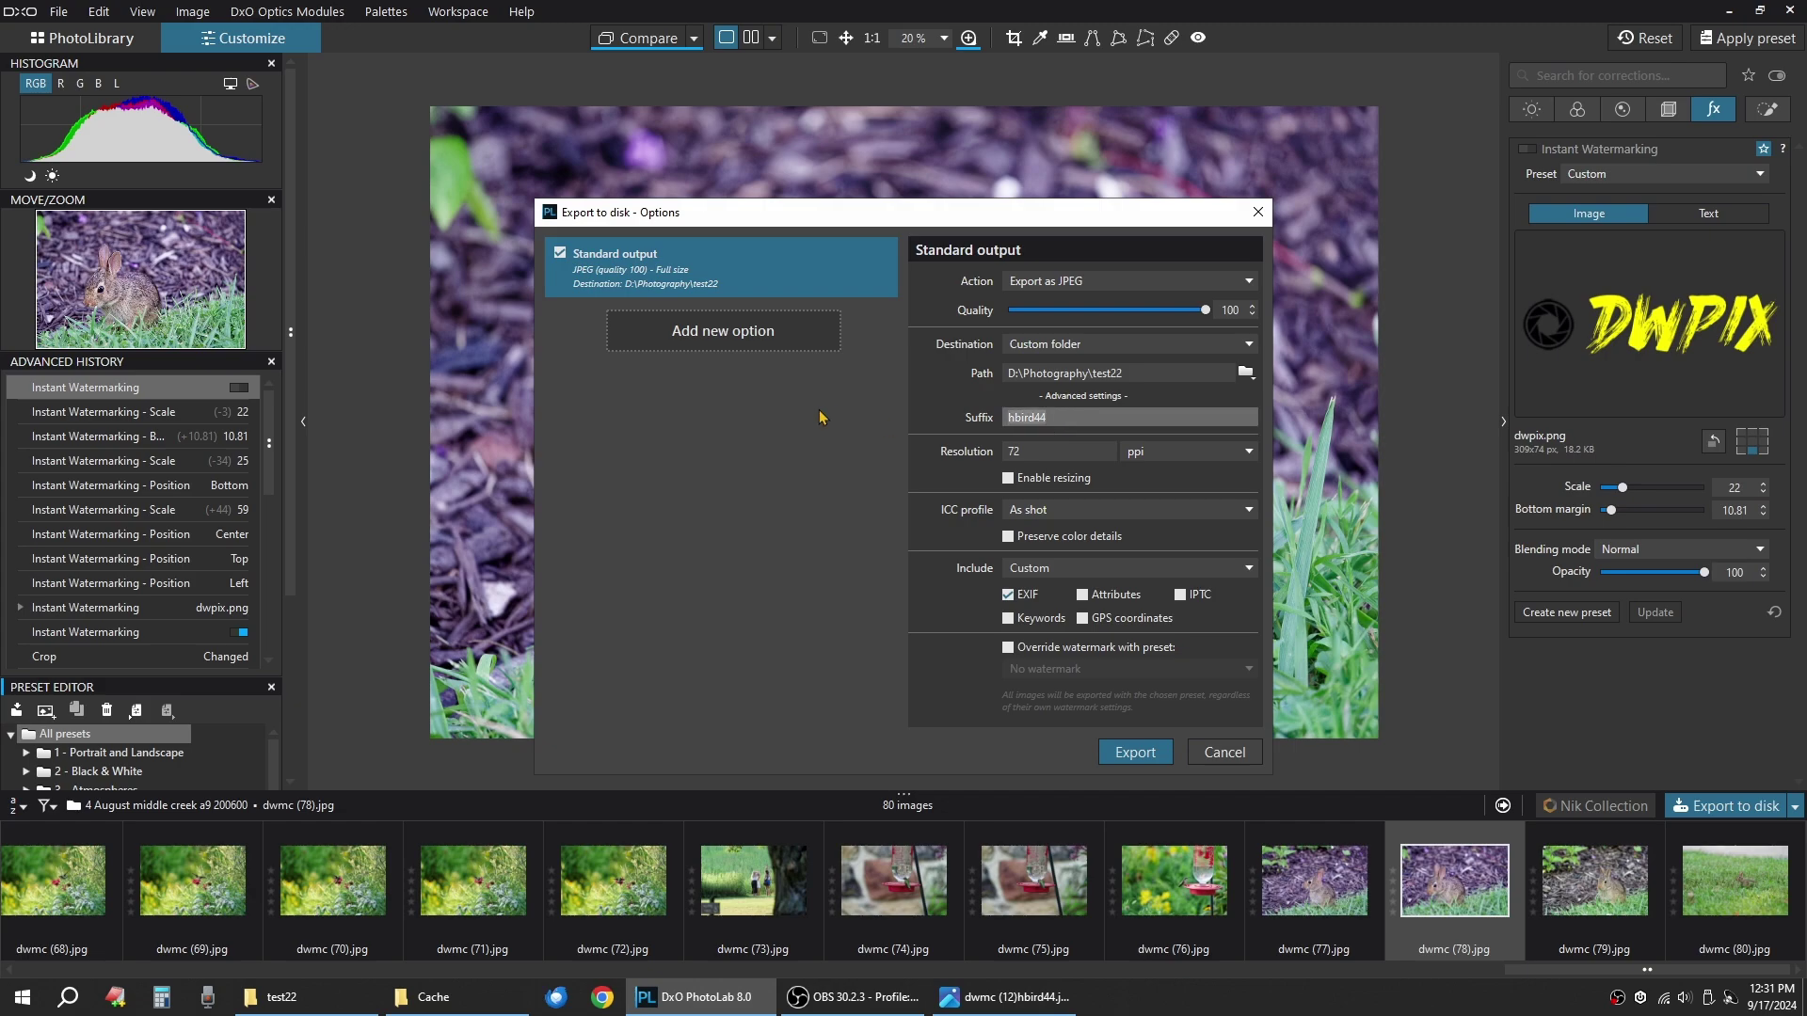
type("rabbit")
left_click(1135, 752)
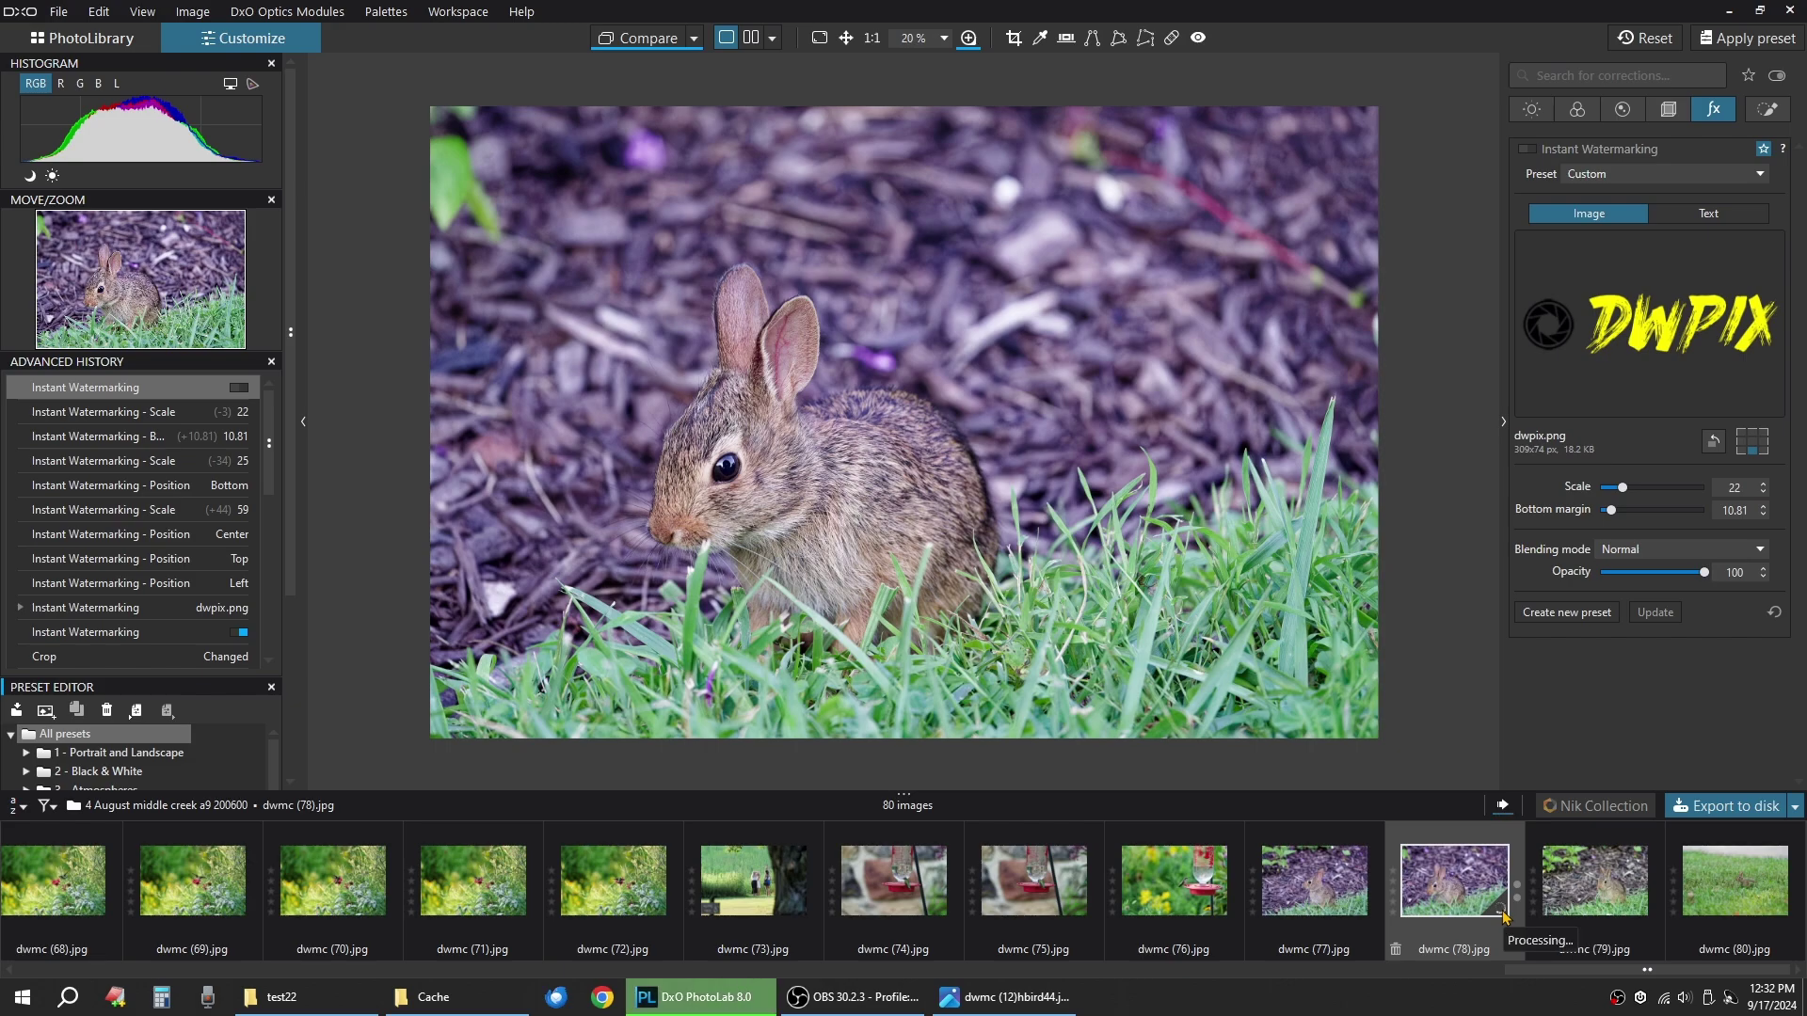
Bring the test22 folder window forward to check the exported file.
left_click(263, 993)
right_click(912, 606)
mouse_move(967, 645)
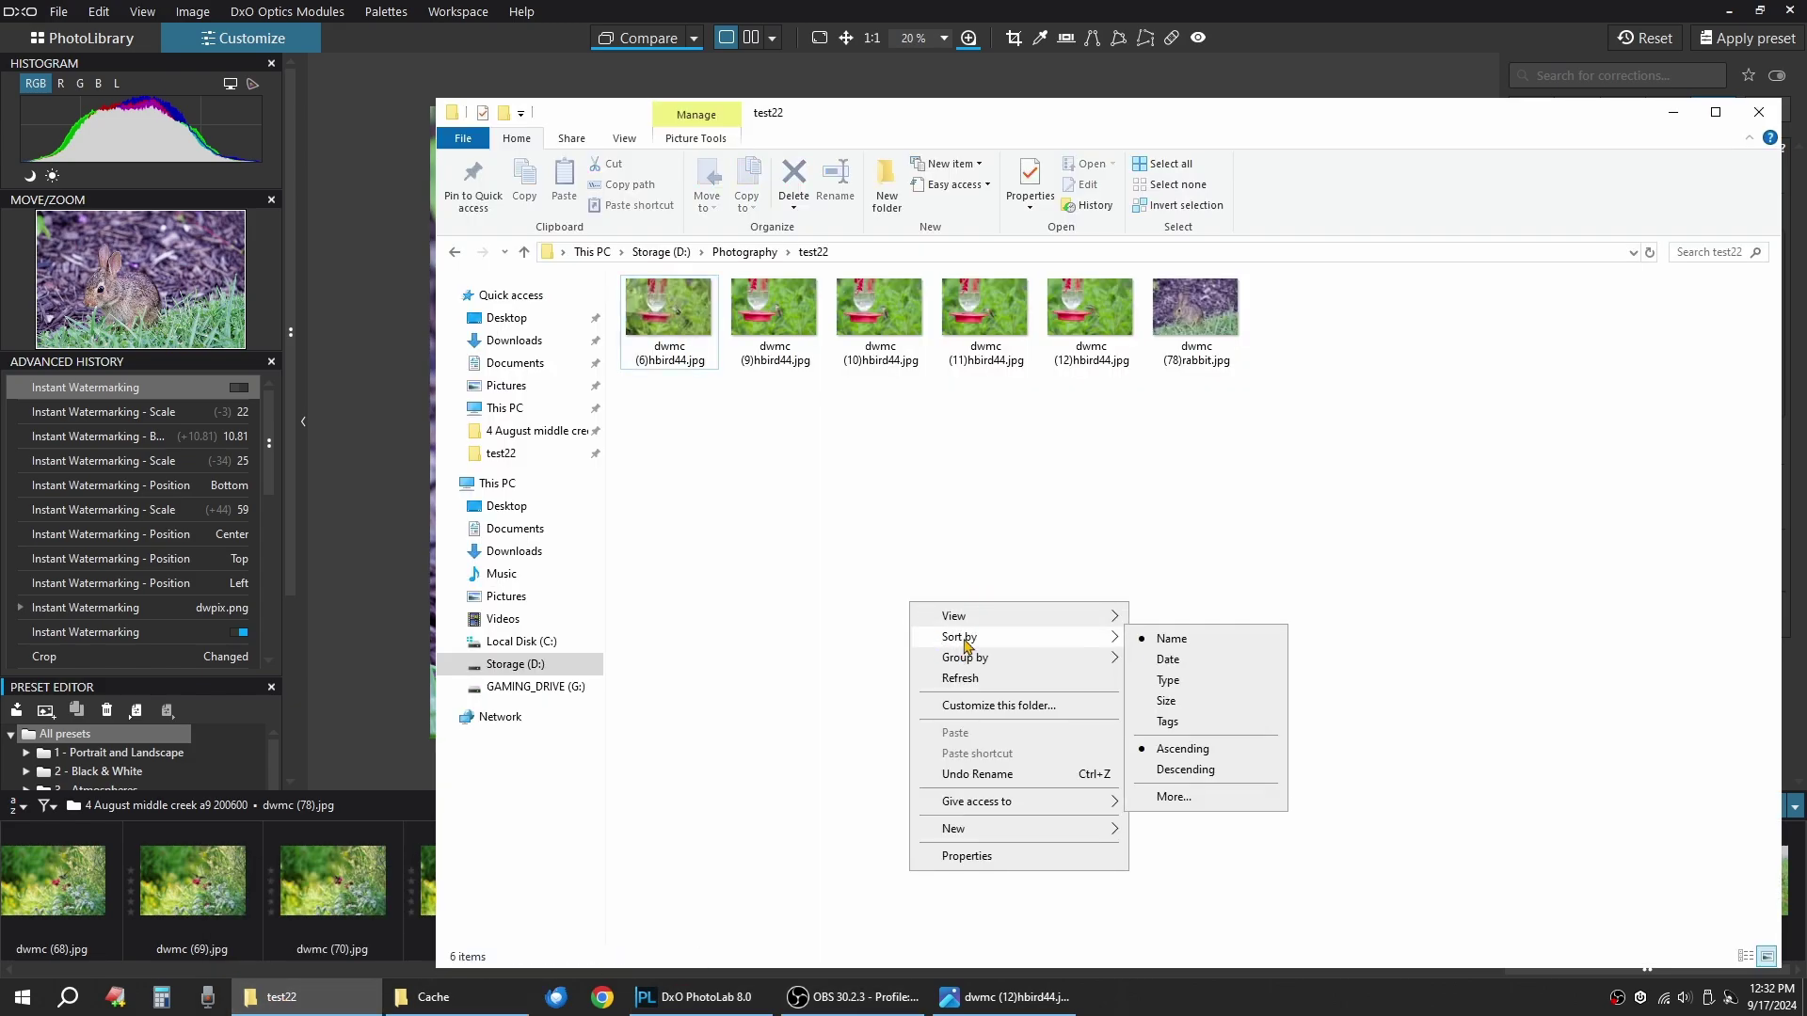
left_click(1202, 464)
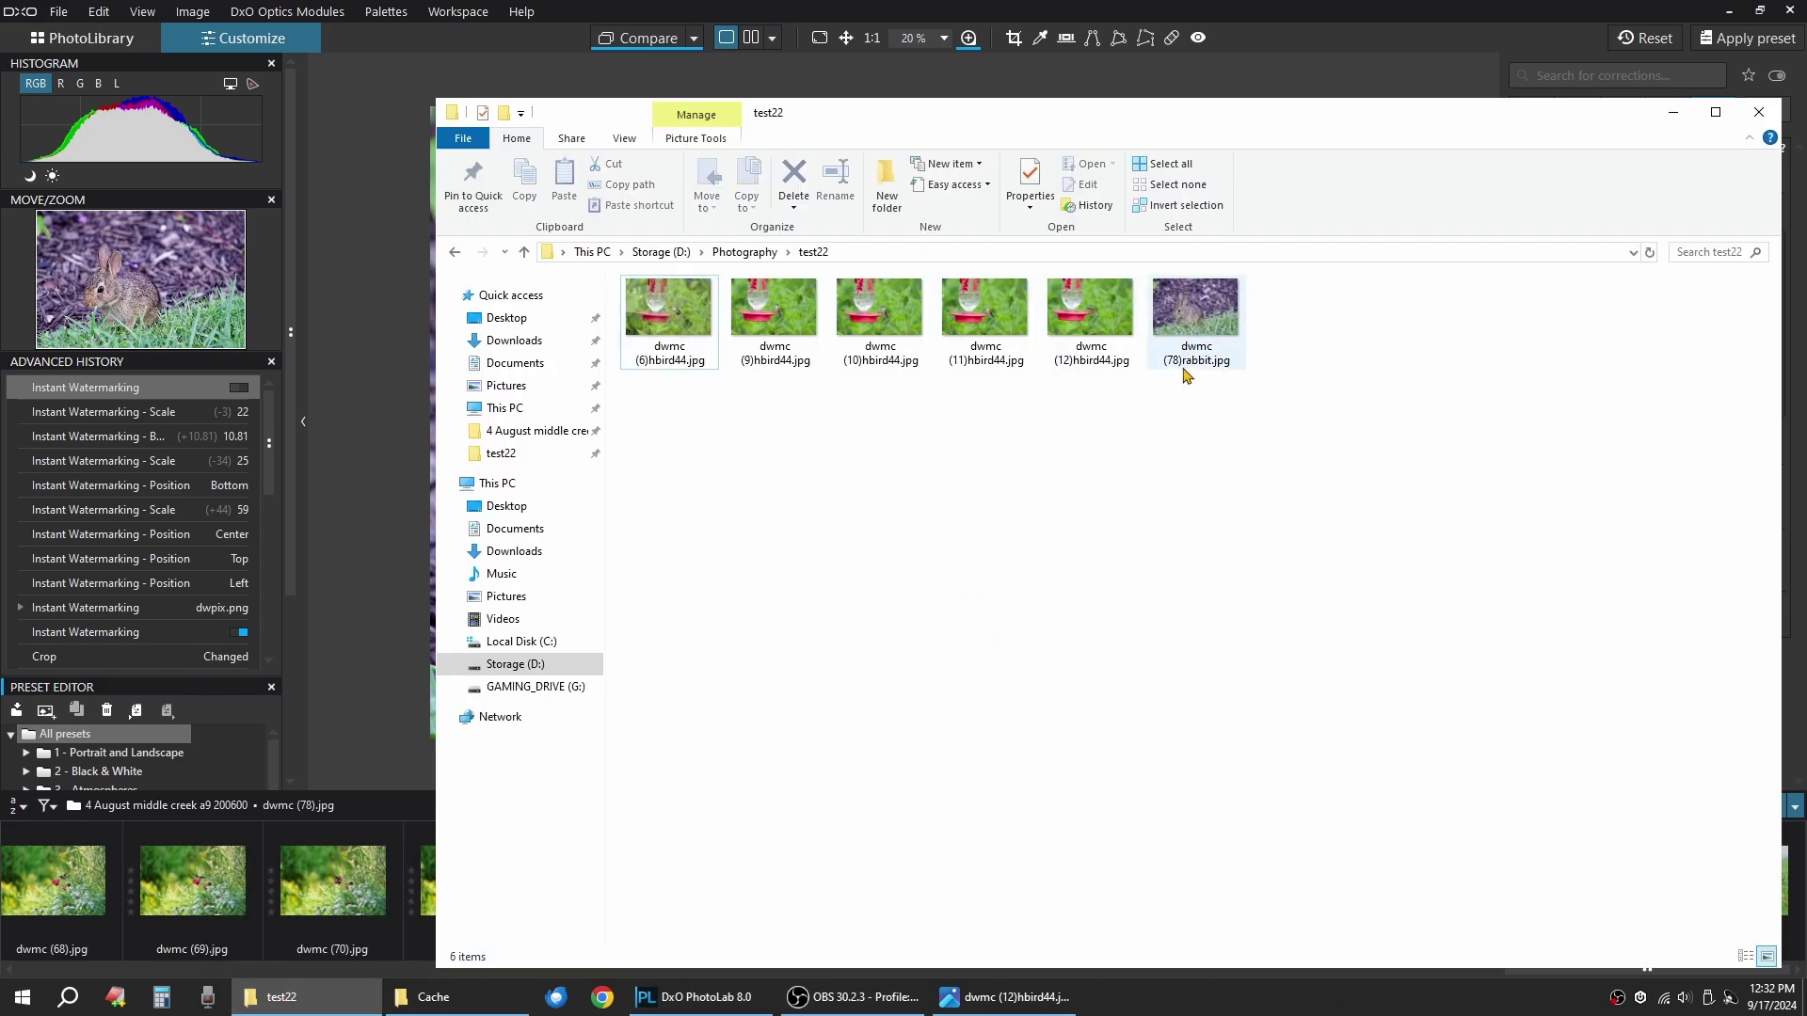
Open dwmc (78)rabbit.jpg in Photos, close the hummingbird viewer, and maximize the window.
double_click(1190, 311)
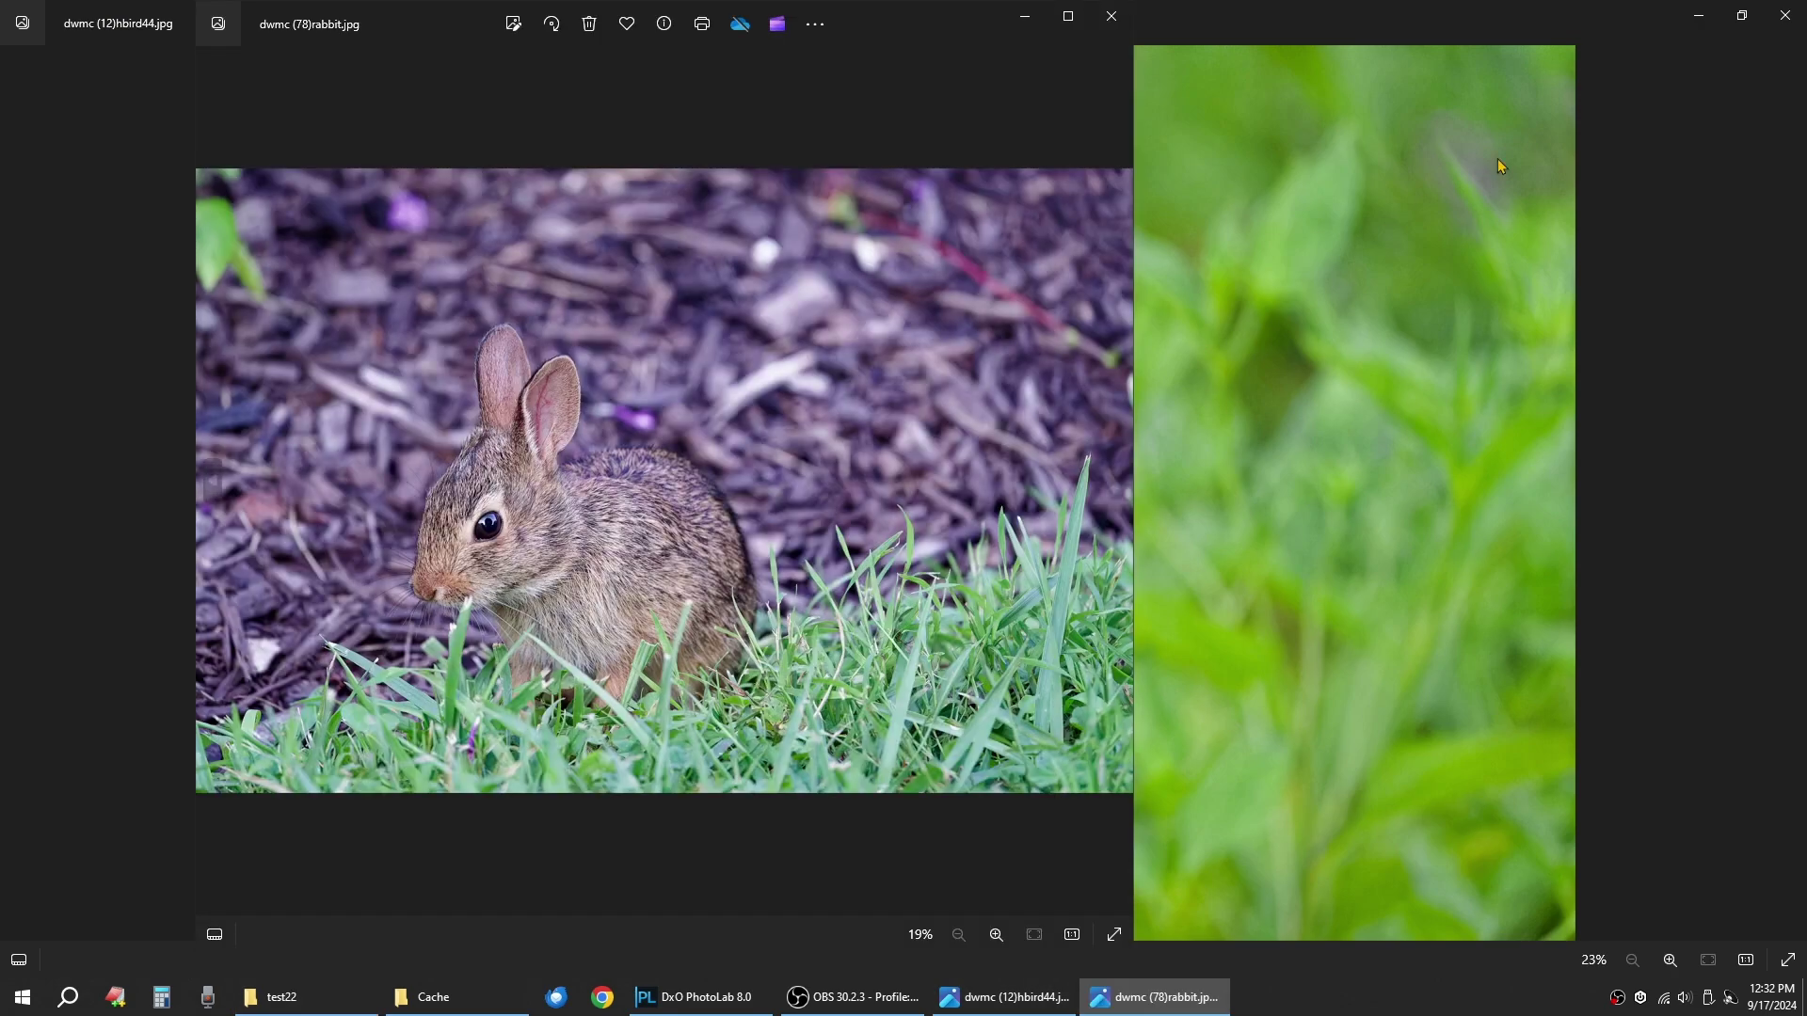
left_click(1786, 15)
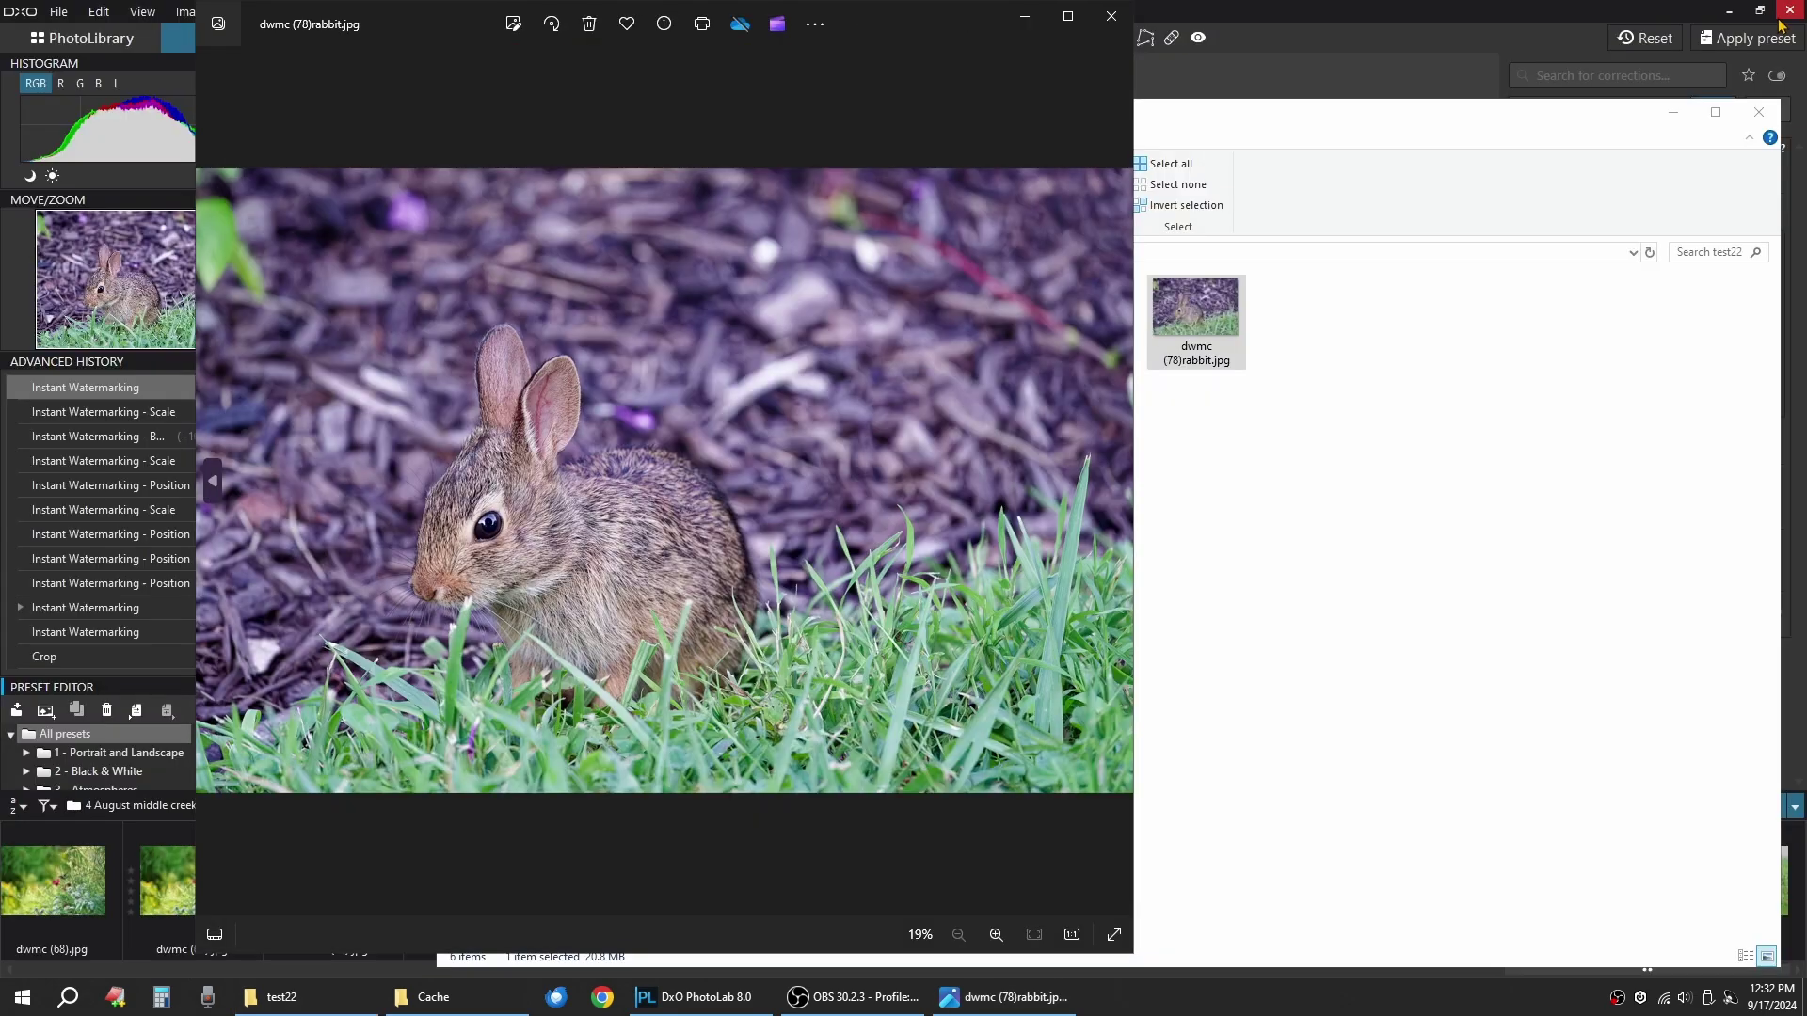
left_click(1069, 20)
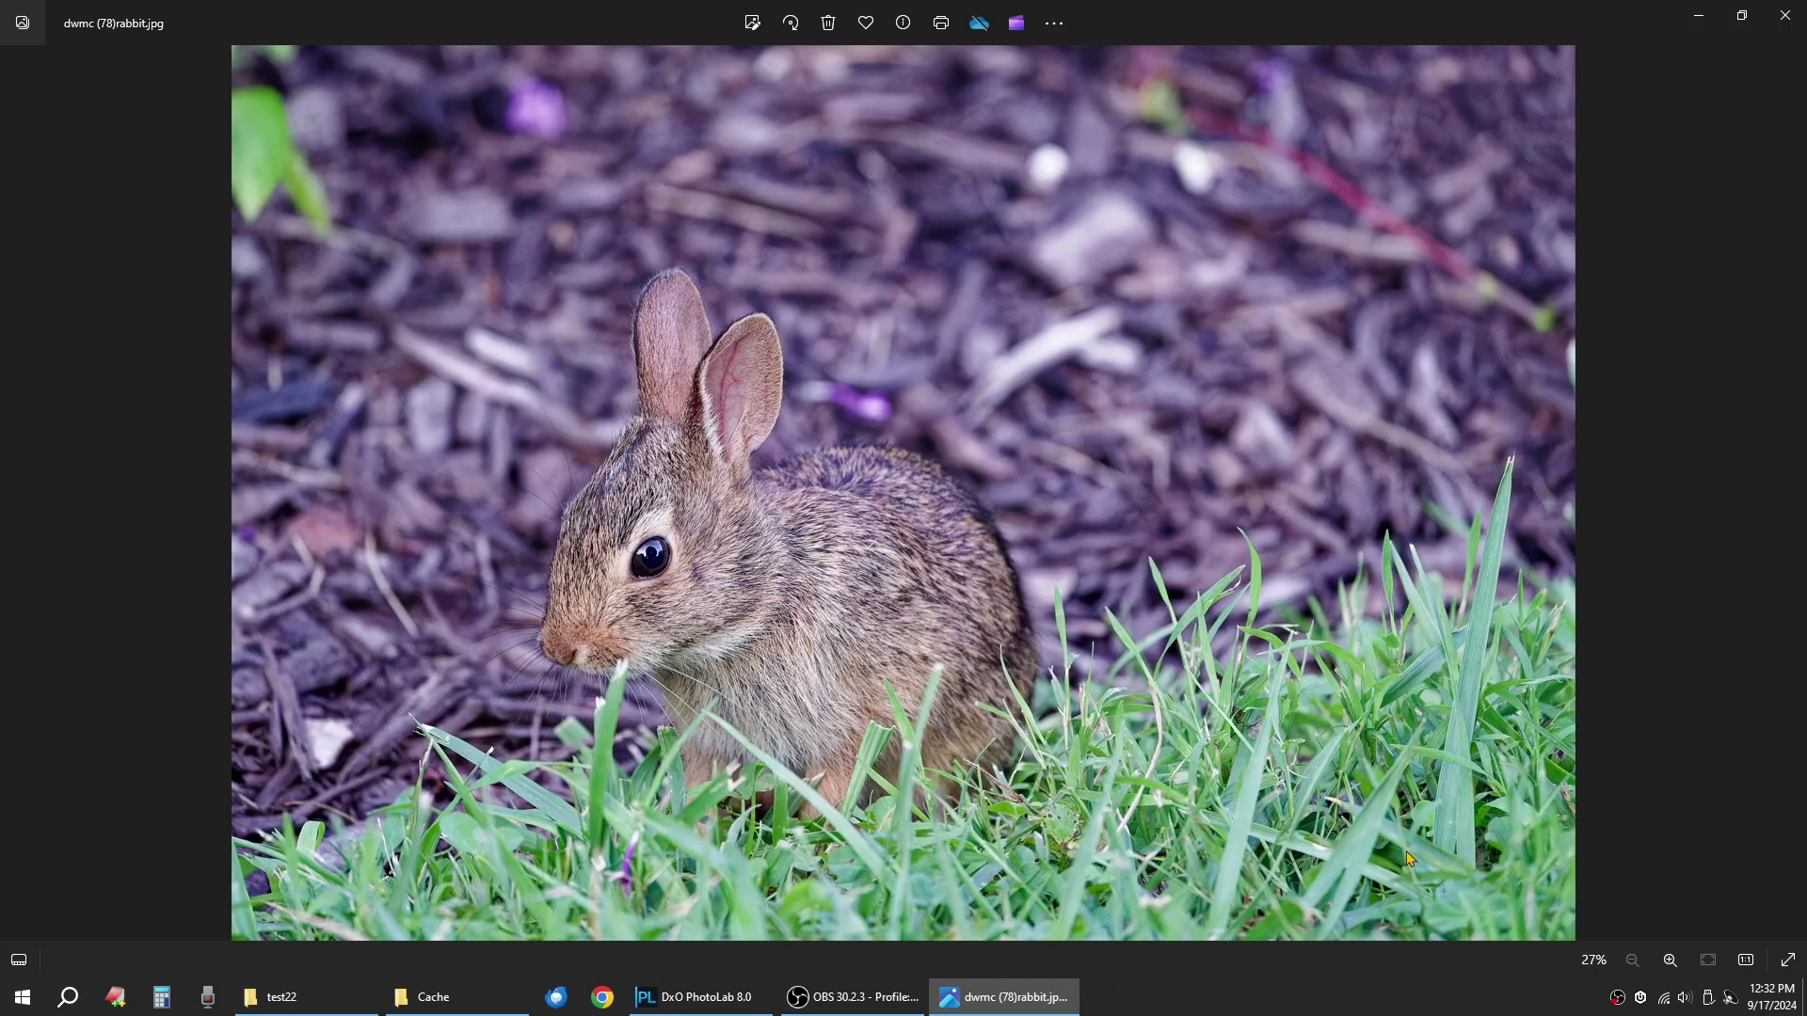
Zoom the rabbit photo to 100% and pan to its head and eye.
left_click(1671, 960)
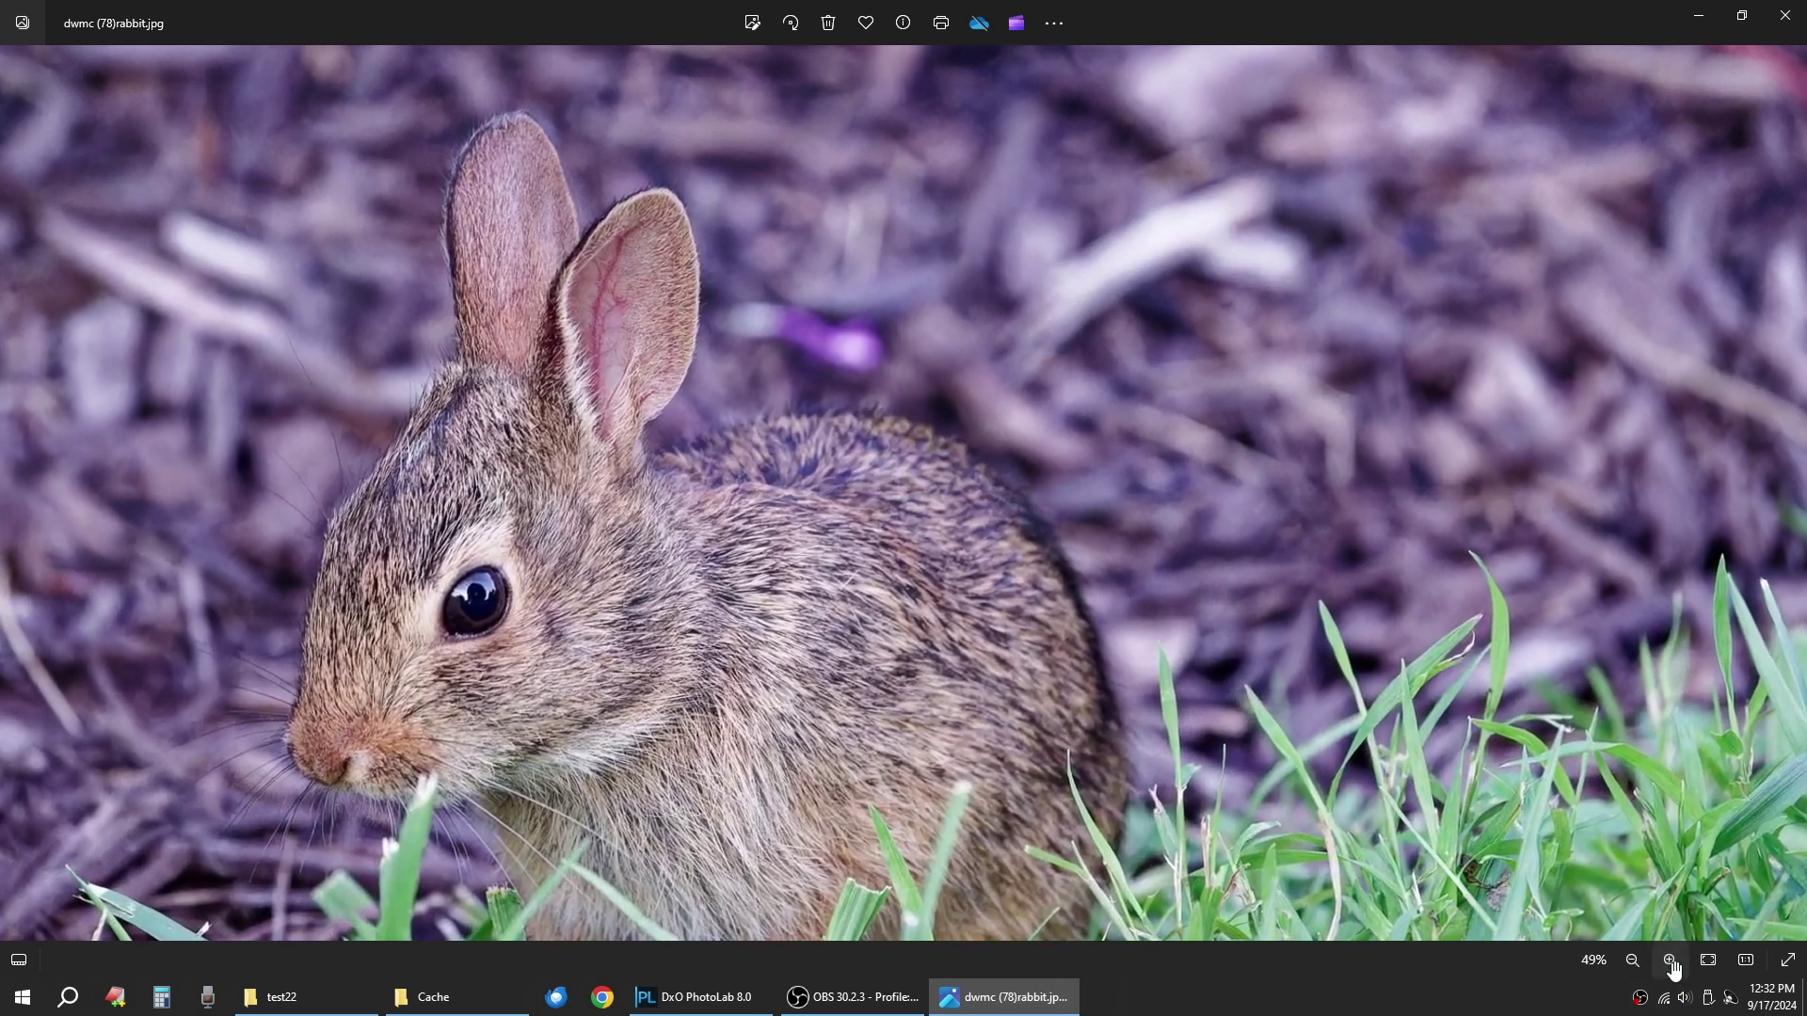
left_click(1671, 960)
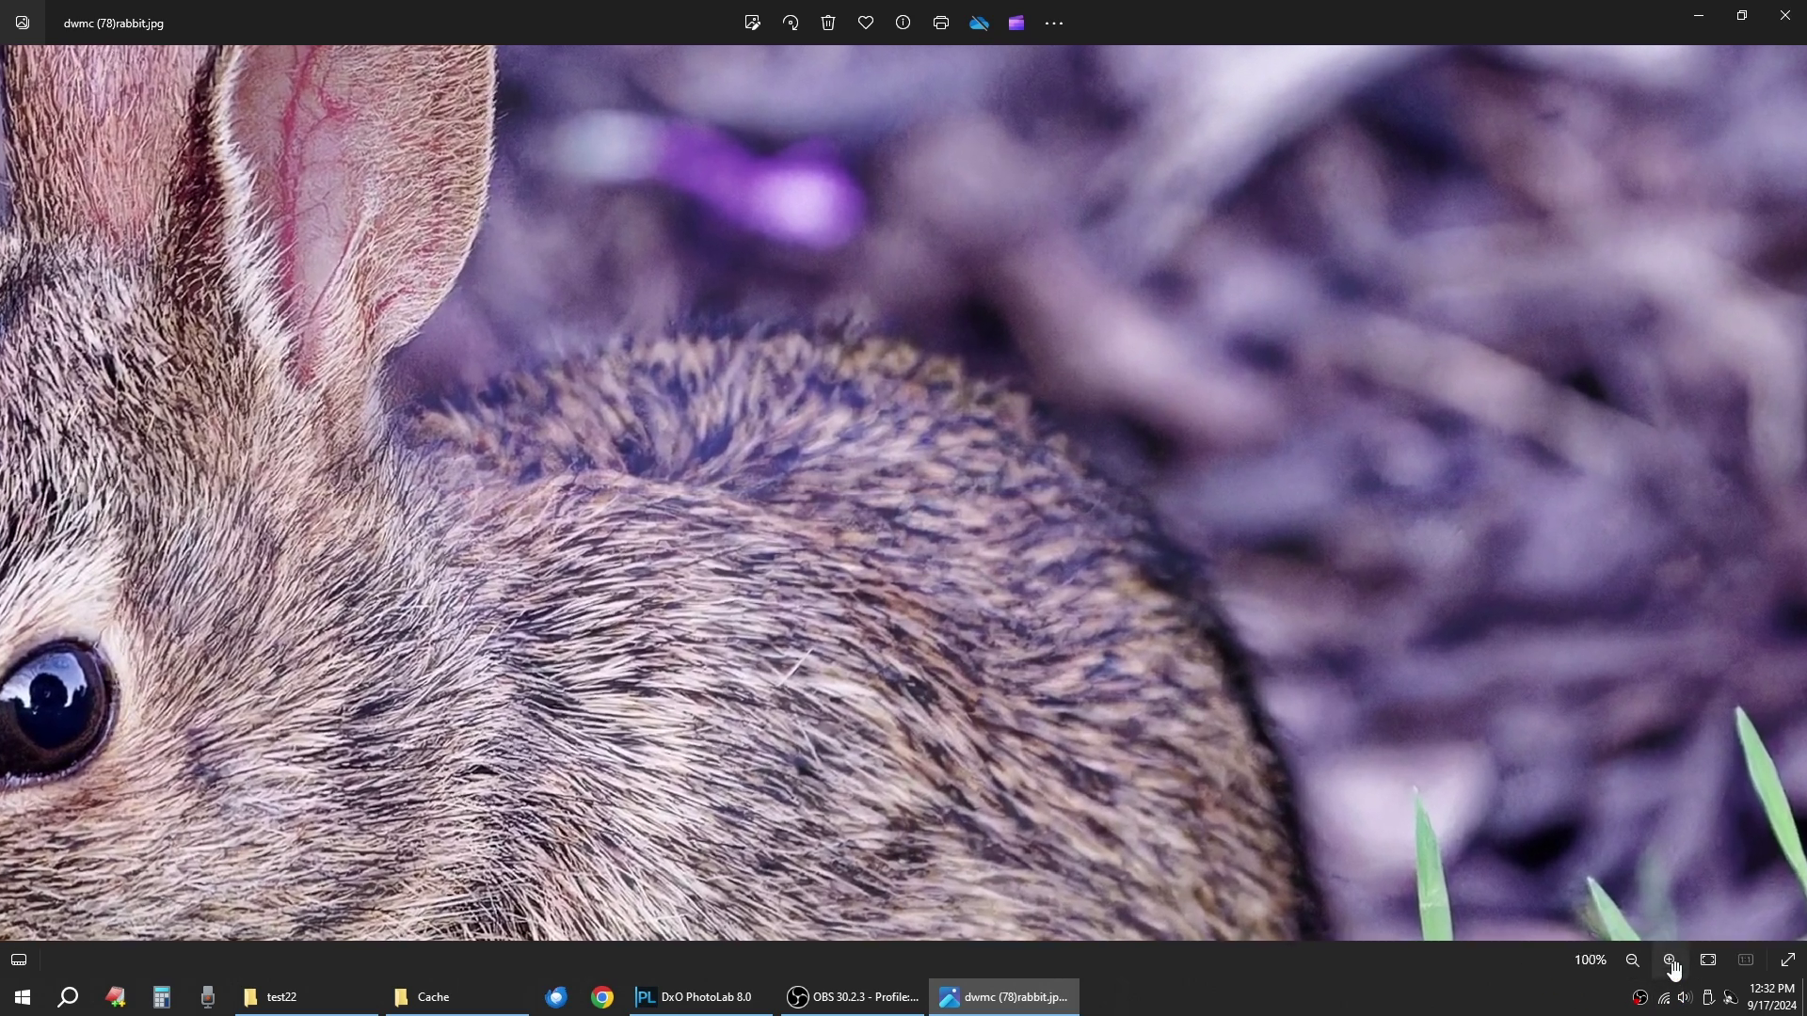
left_click_drag(687, 576, 1279, 534)
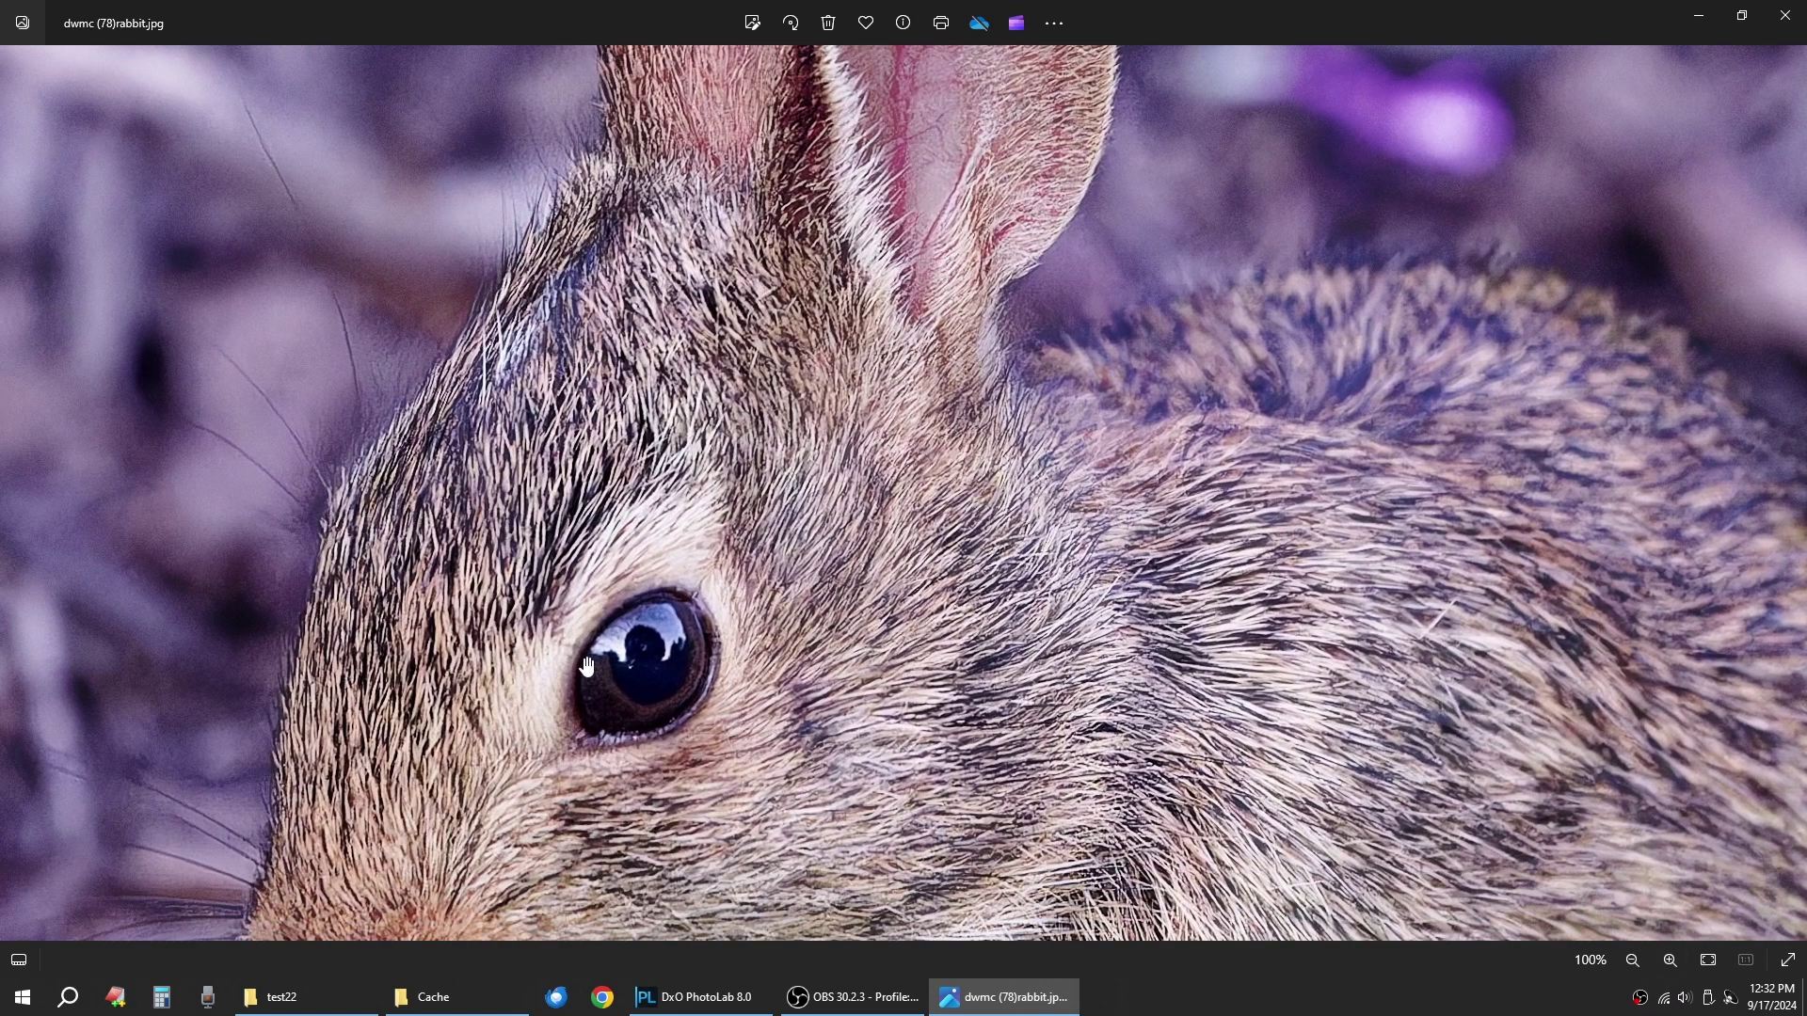
scroll(859, 508, "down", 5)
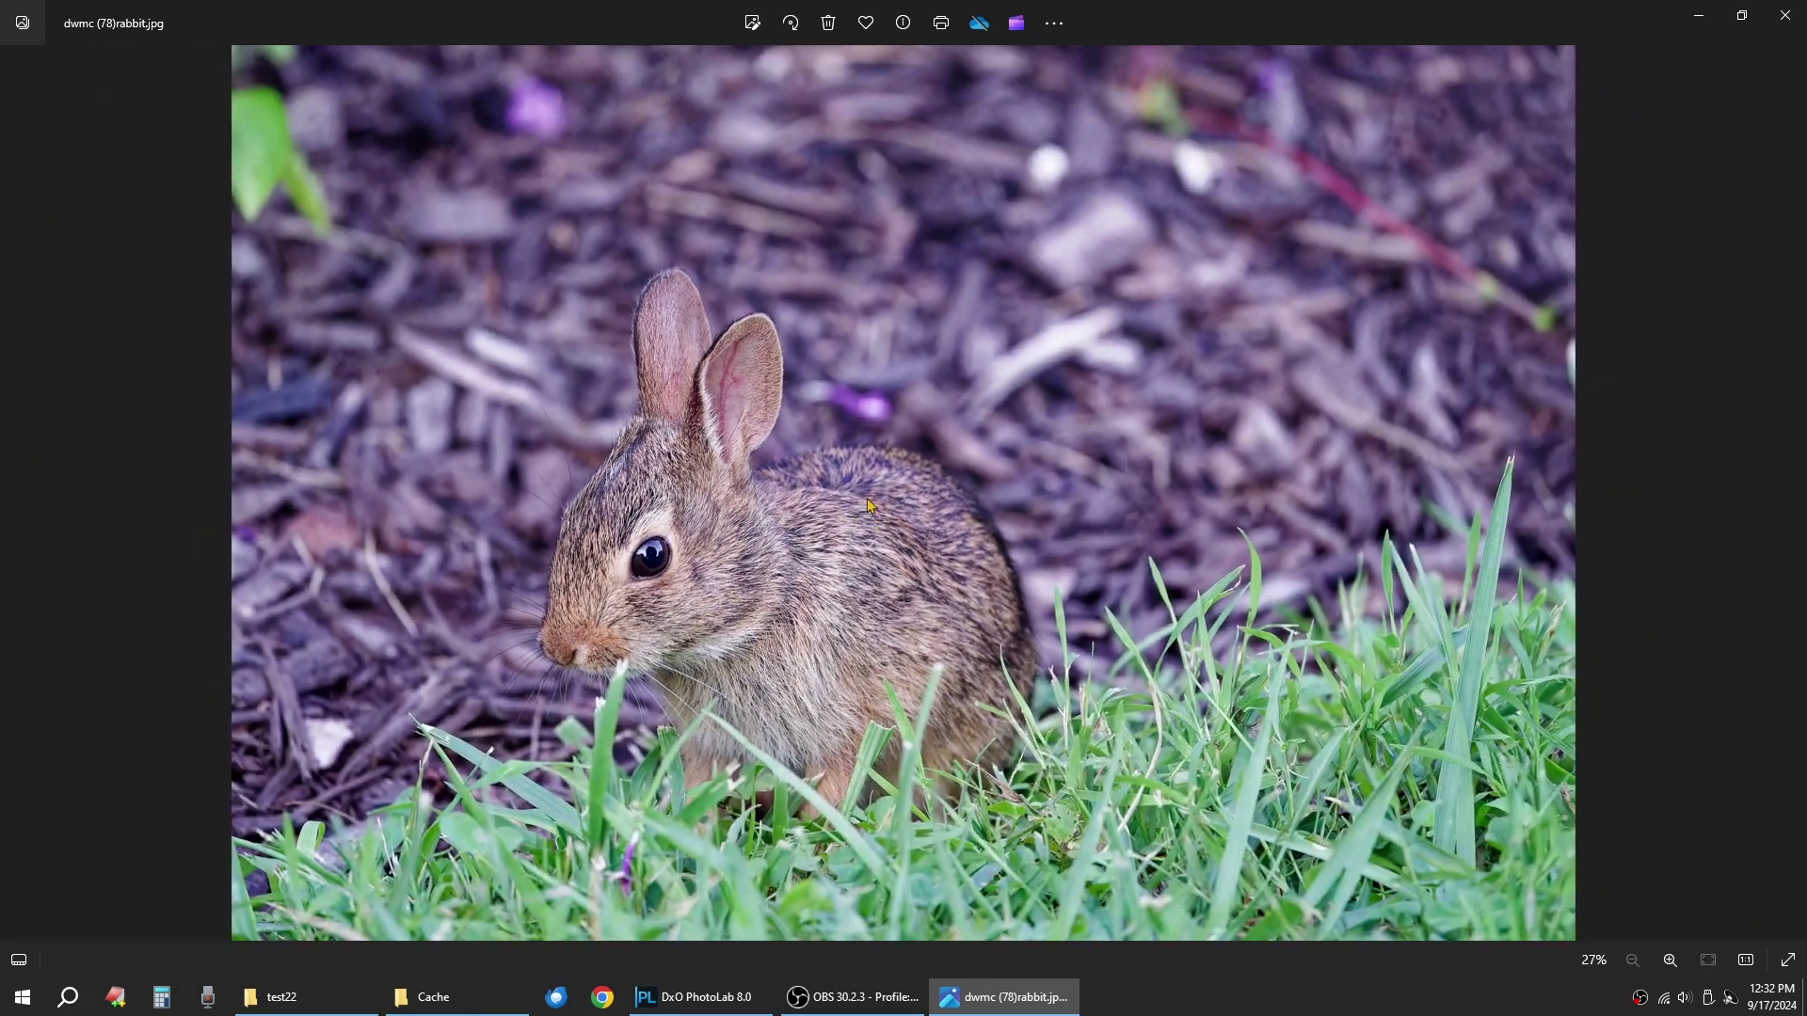